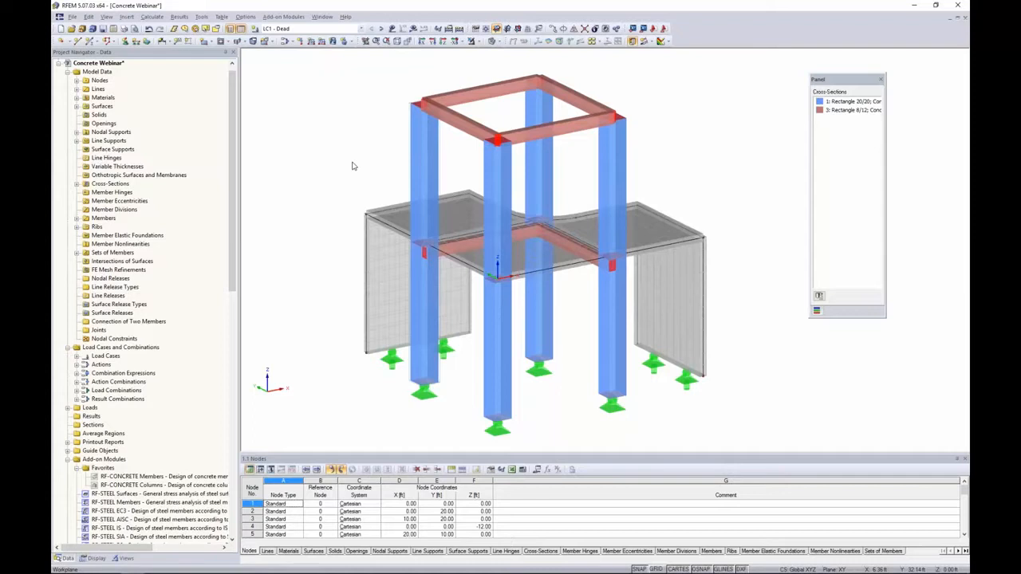
Inspect the model's general data, including the load combination options and the local z-axis orientation choices, without changing them
middle_click_drag(355, 168, 328, 144, "ctrl")
right_click(110, 63)
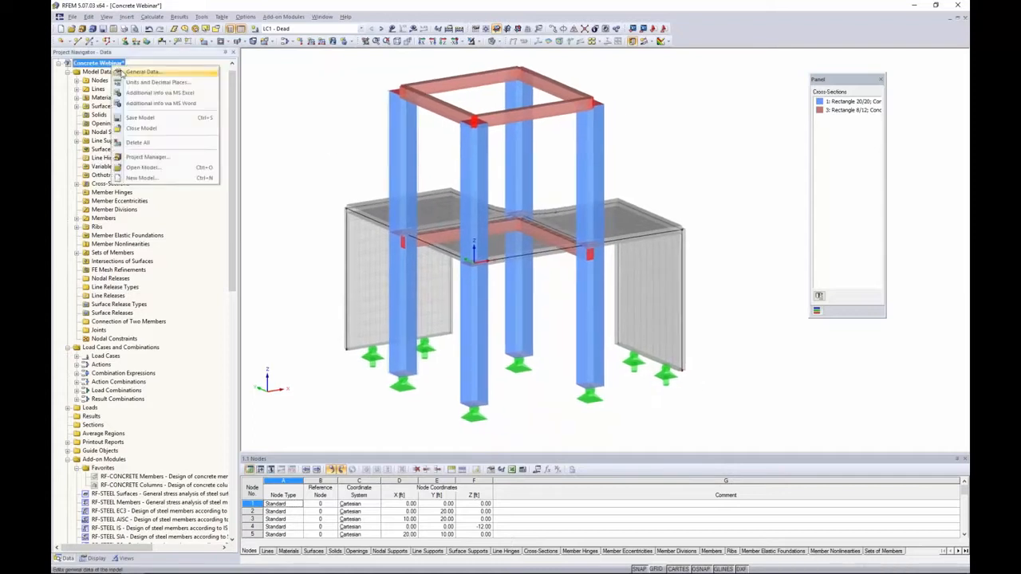
left_click(123, 71)
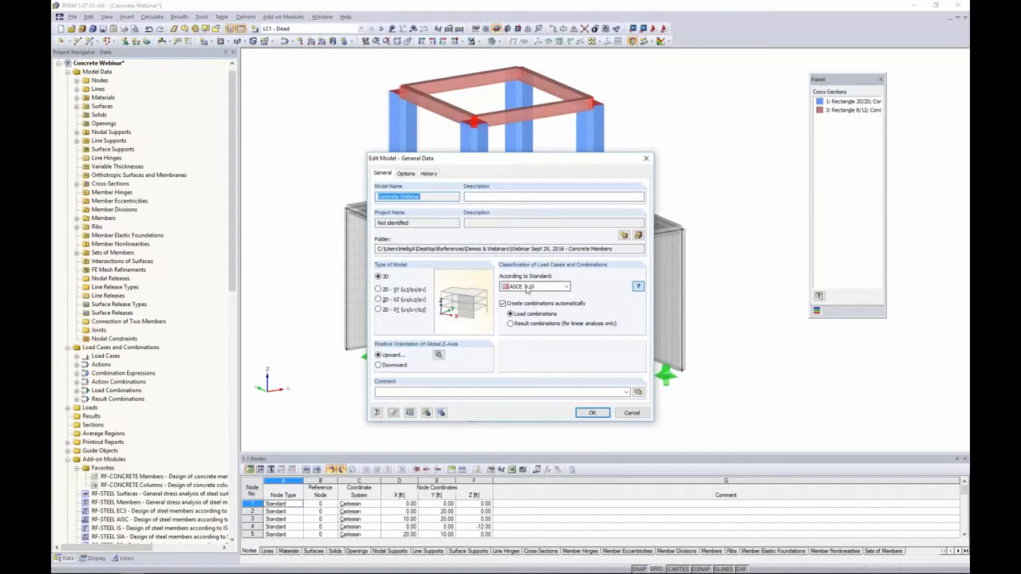
left_click(511, 313)
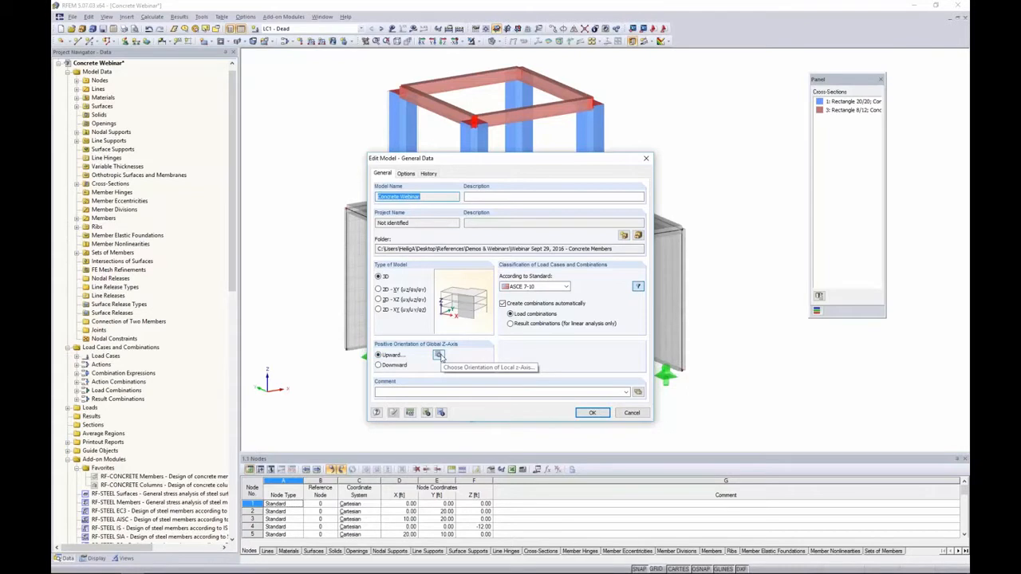
left_click(439, 355)
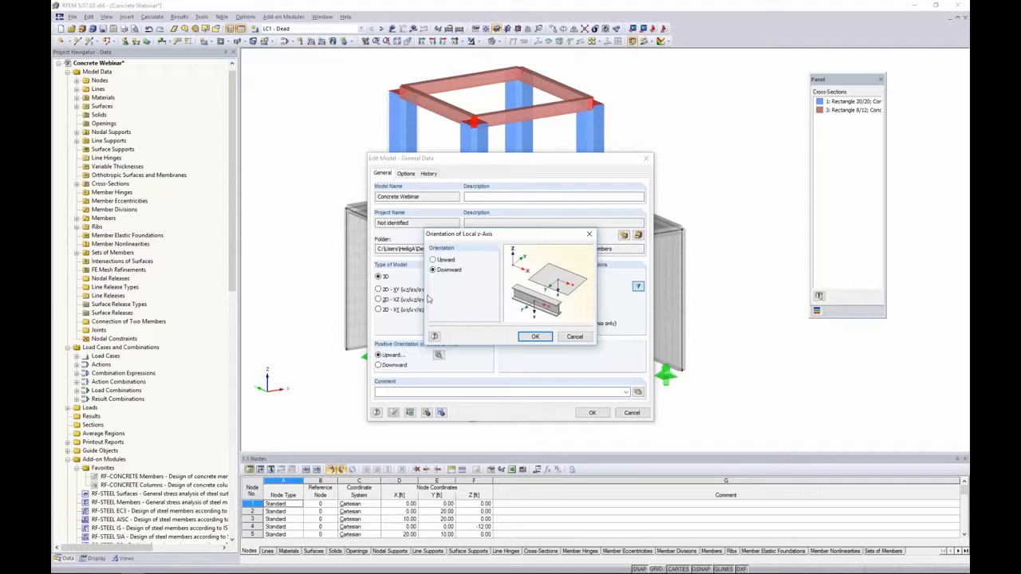
left_click(533, 338)
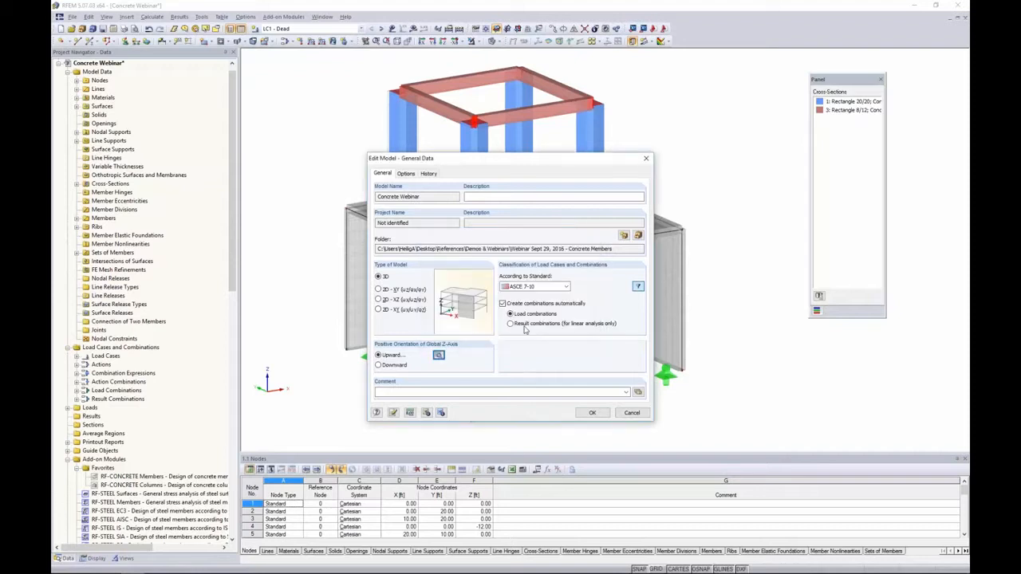
left_click(631, 412)
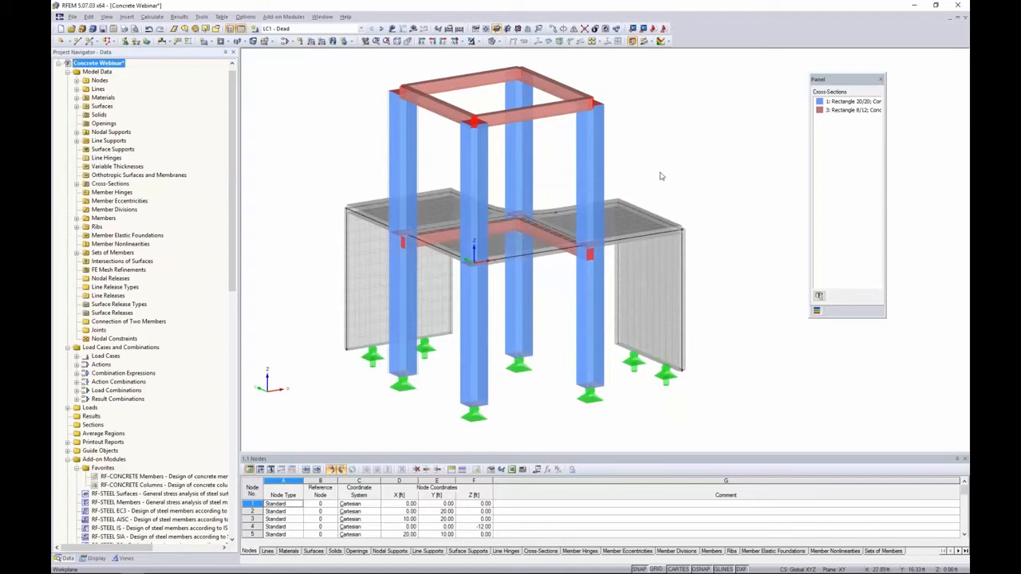
Open the properties of the beam beneath the slab and set its member type to Rib
middle_click_drag(657, 171, 648, 170, "ctrl")
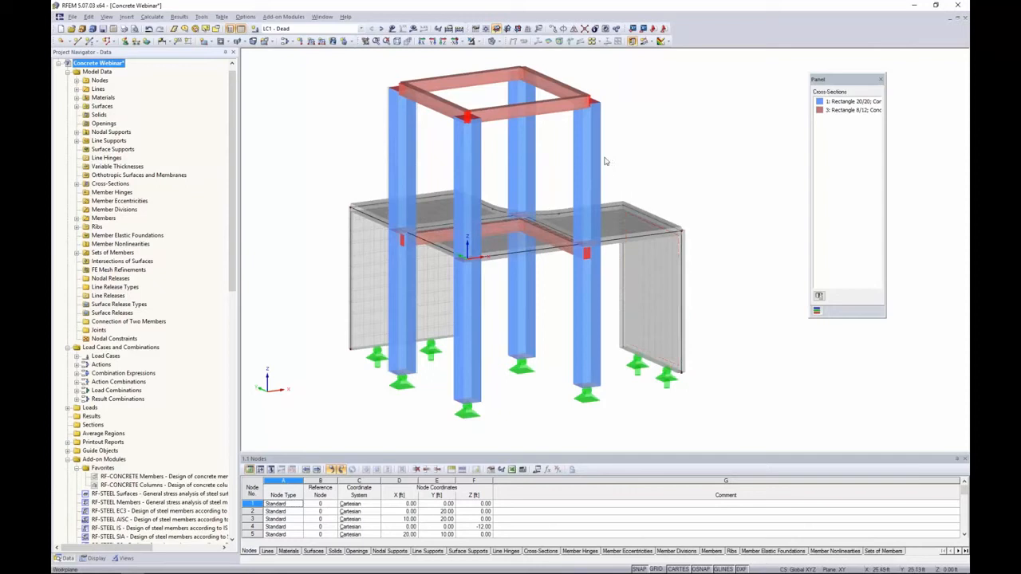
double_click(568, 253)
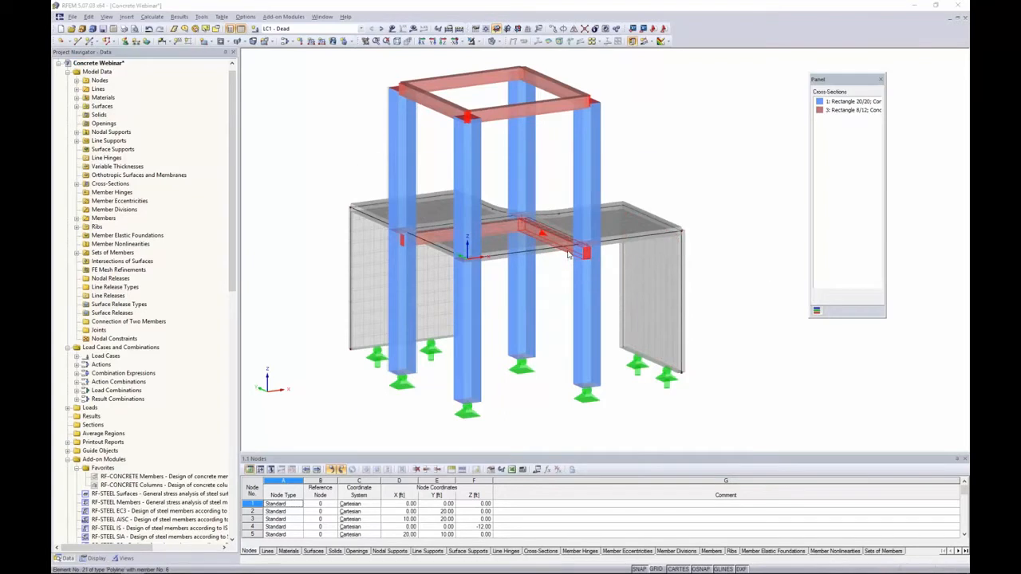
left_click(417, 174)
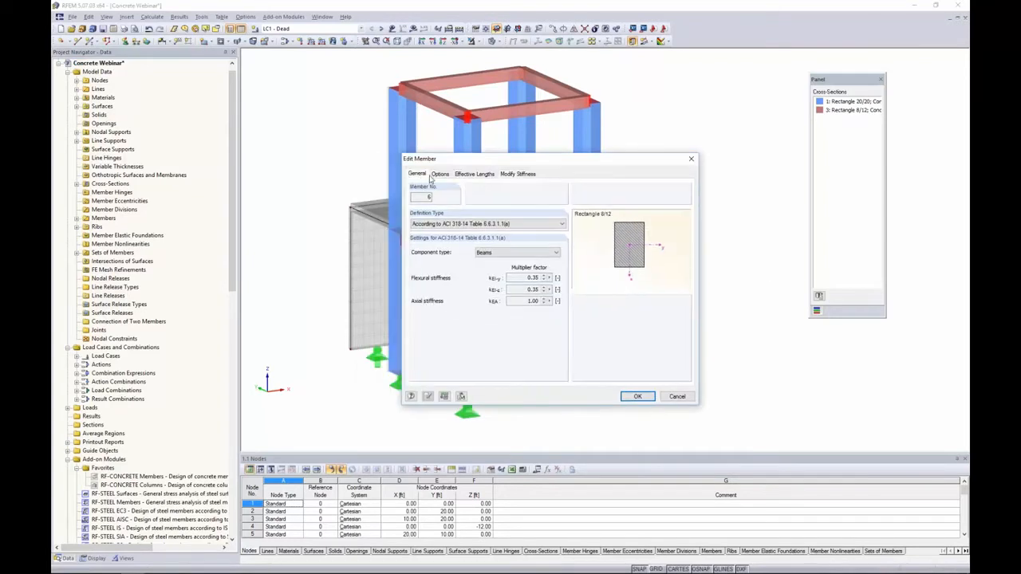
left_click_drag(471, 163, 585, 180)
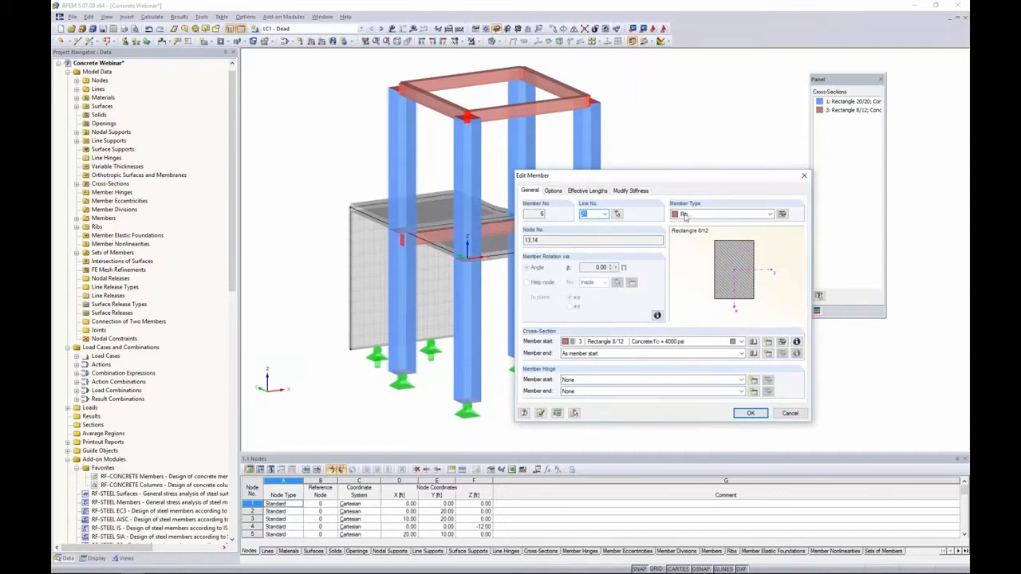
left_click(770, 215)
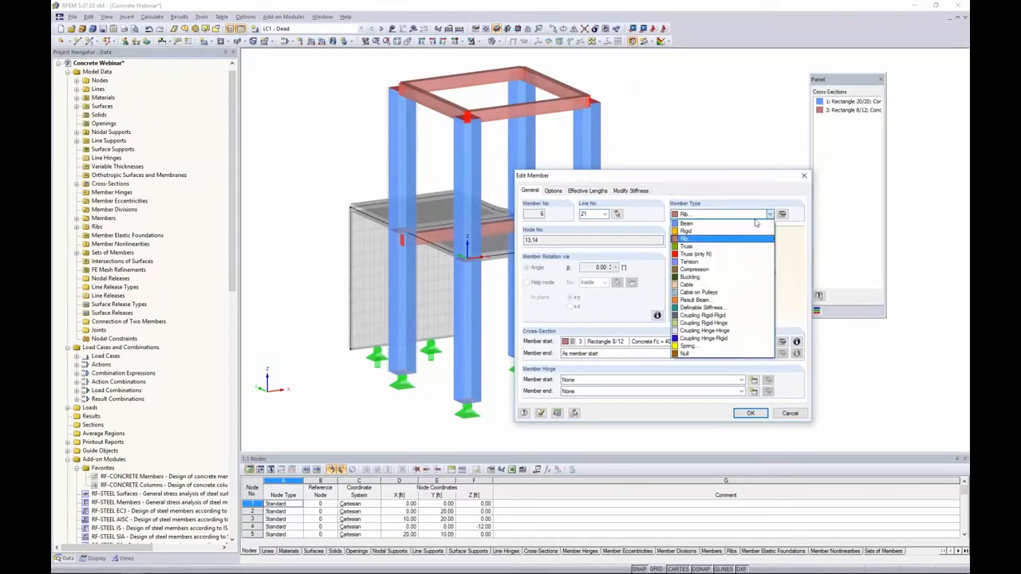
left_click(719, 239)
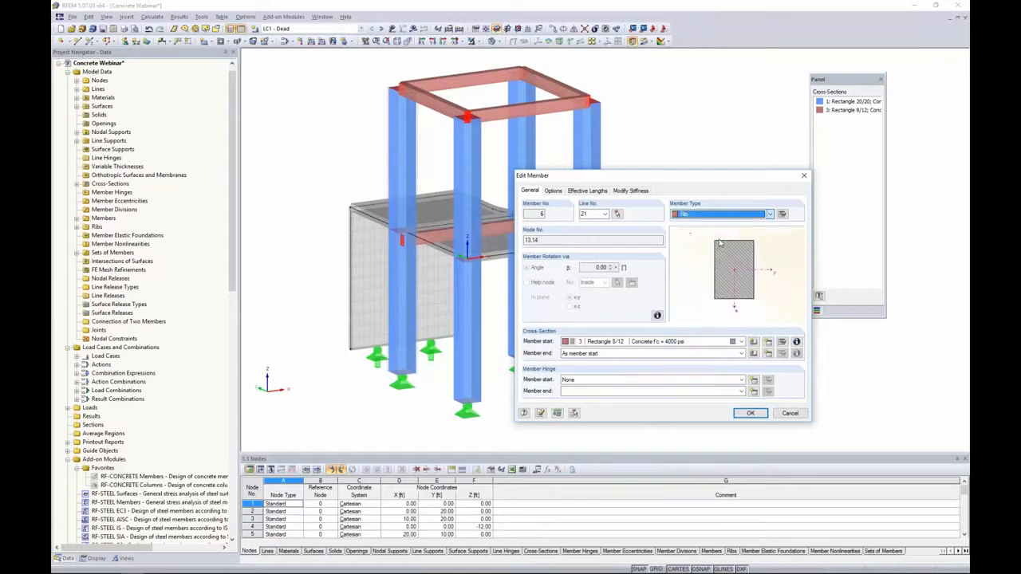
Set the rib's integration width on both sides to L/6 and confirm the member edit
left_click(783, 214)
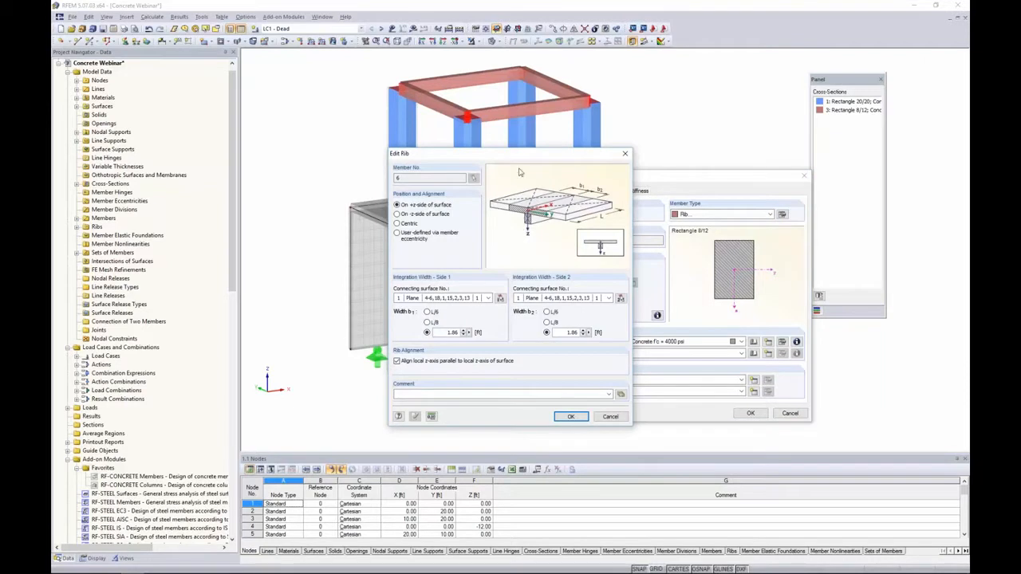
left_click_drag(541, 156, 651, 157)
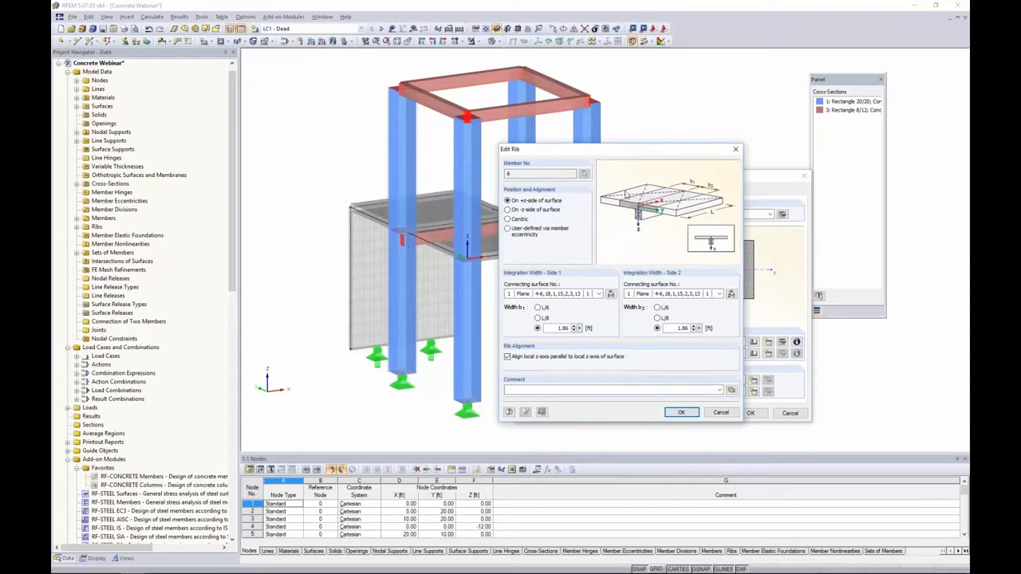
left_click(539, 307)
left_click(657, 308)
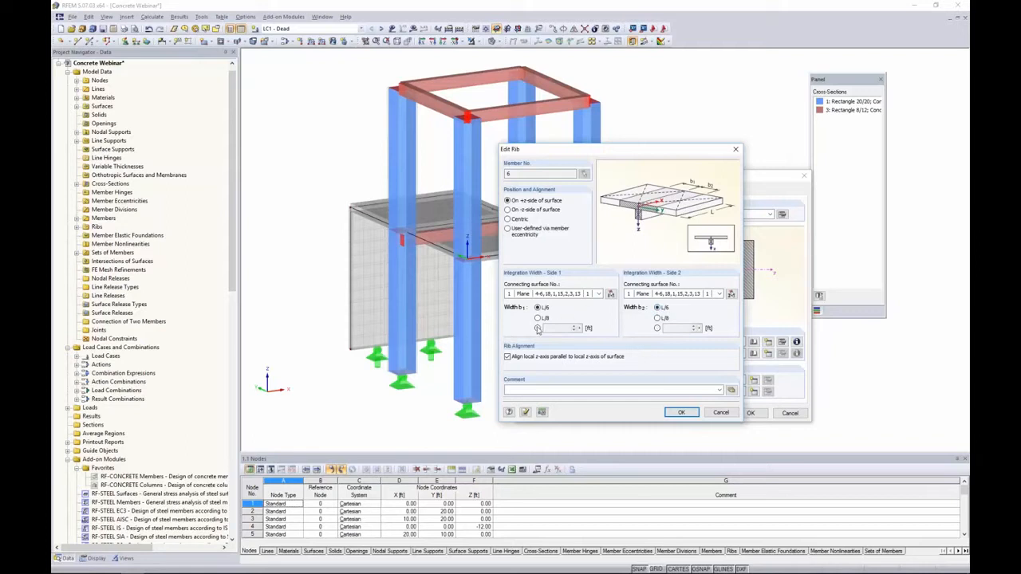
left_click(538, 328)
left_click(539, 308)
left_click(681, 413)
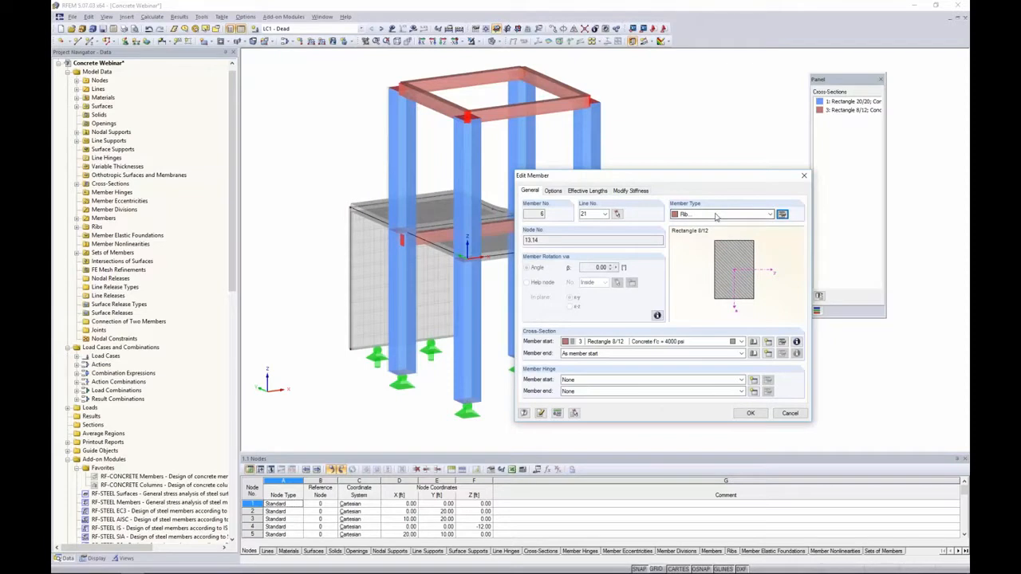
left_click(750, 413)
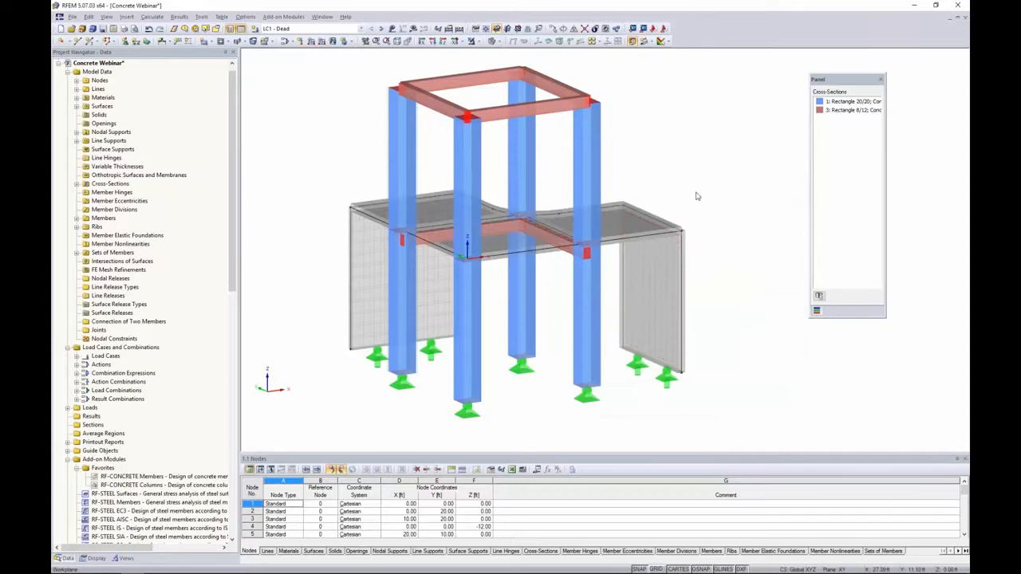
Select the four upper columns together and open their stiffness modification settings
middle_click_drag(655, 176, 666, 128, "ctrl")
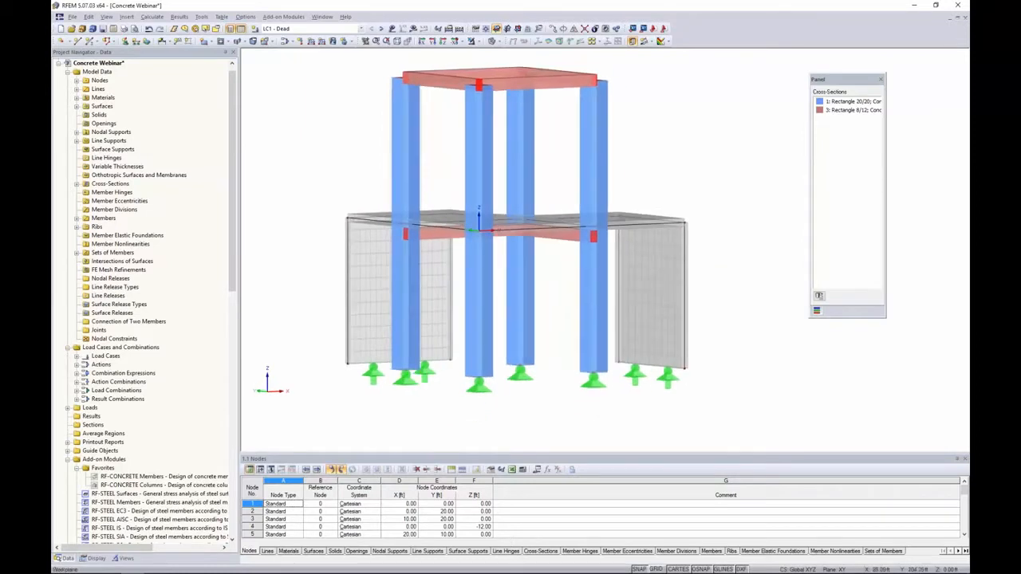
left_click_drag(657, 166, 373, 132)
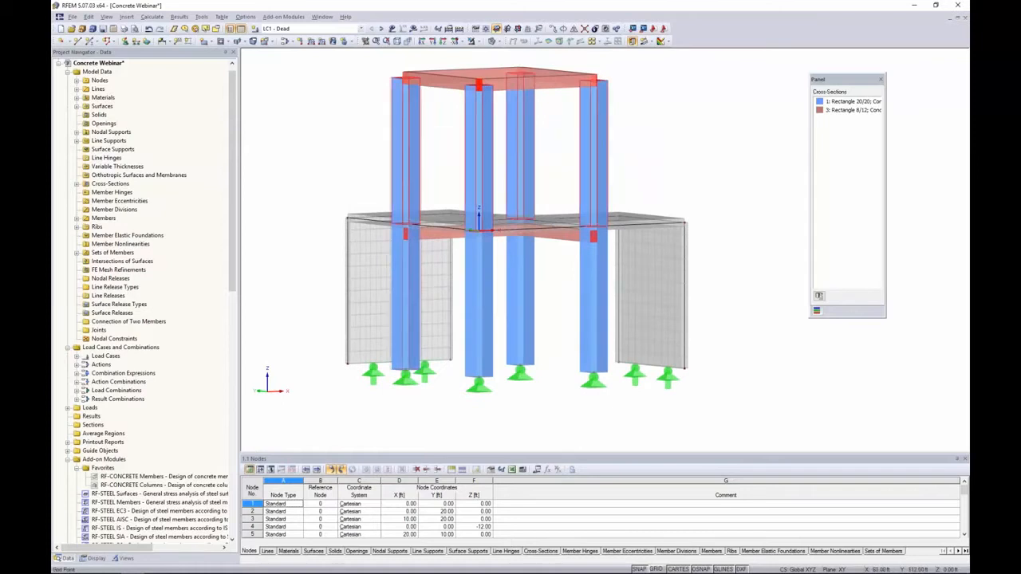
right_click(415, 134)
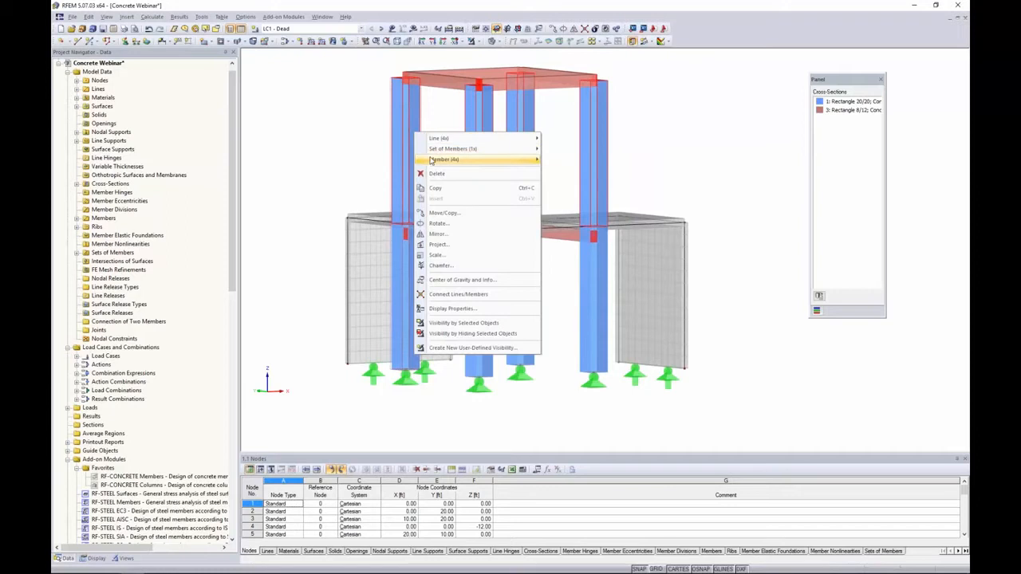
mouse_move(447, 159)
left_click(570, 160)
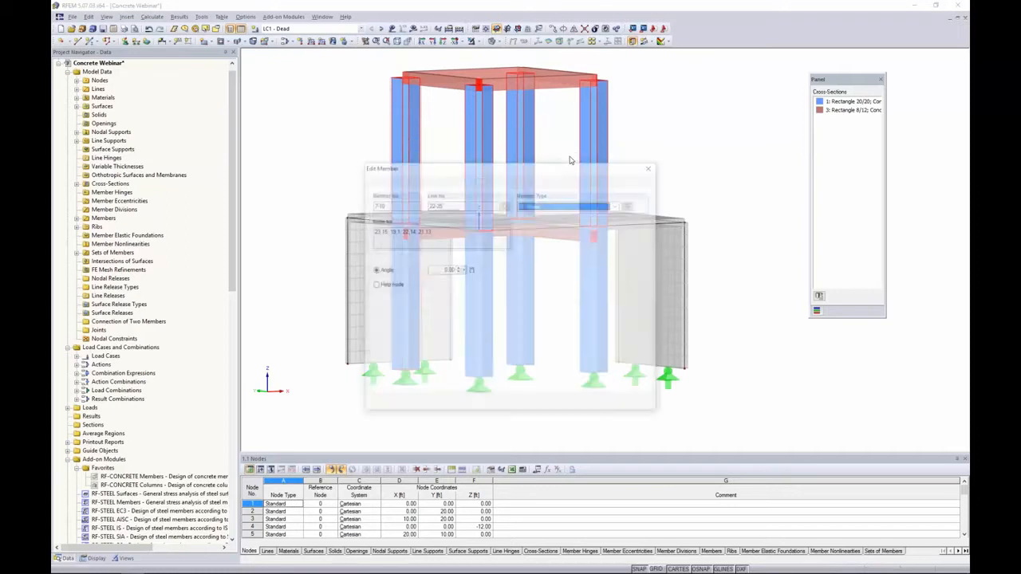
left_click(481, 182)
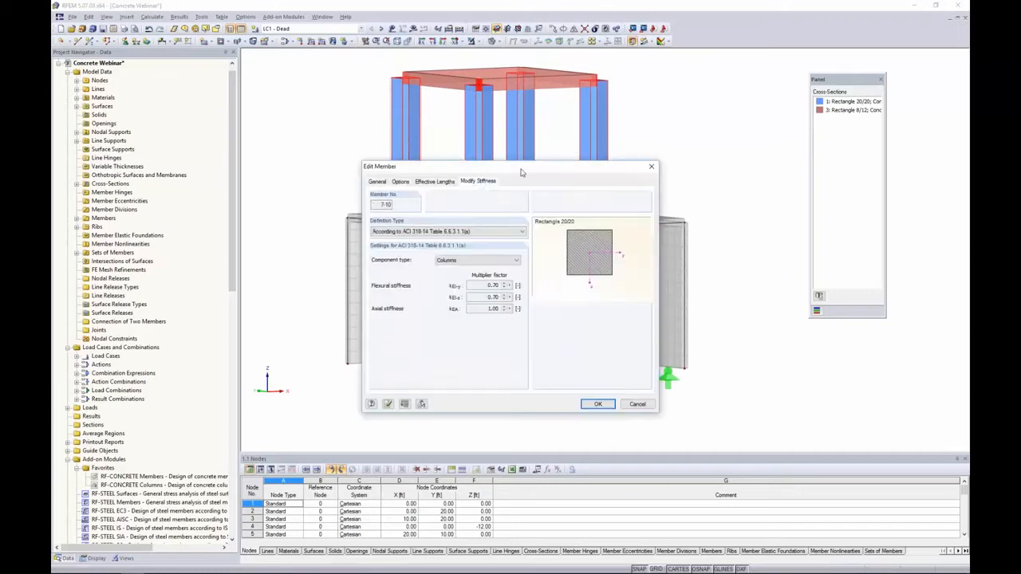
left_click_drag(521, 174, 636, 159)
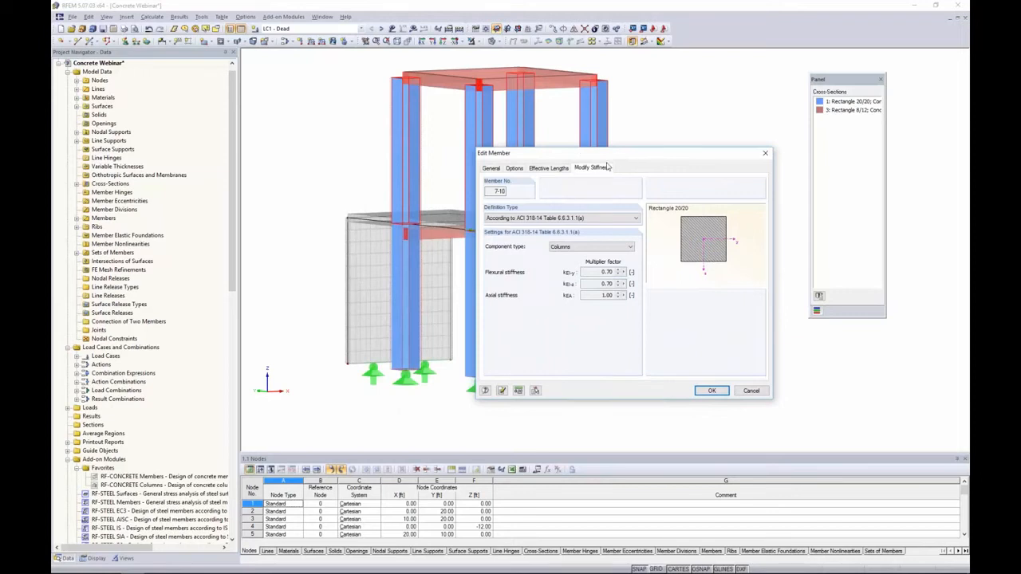
Reselect the ACI 318-14 Table 6.6.3.1.1(a) stiffness definition with component type Columns, then discard the edit
left_click(520, 217)
left_click(582, 243)
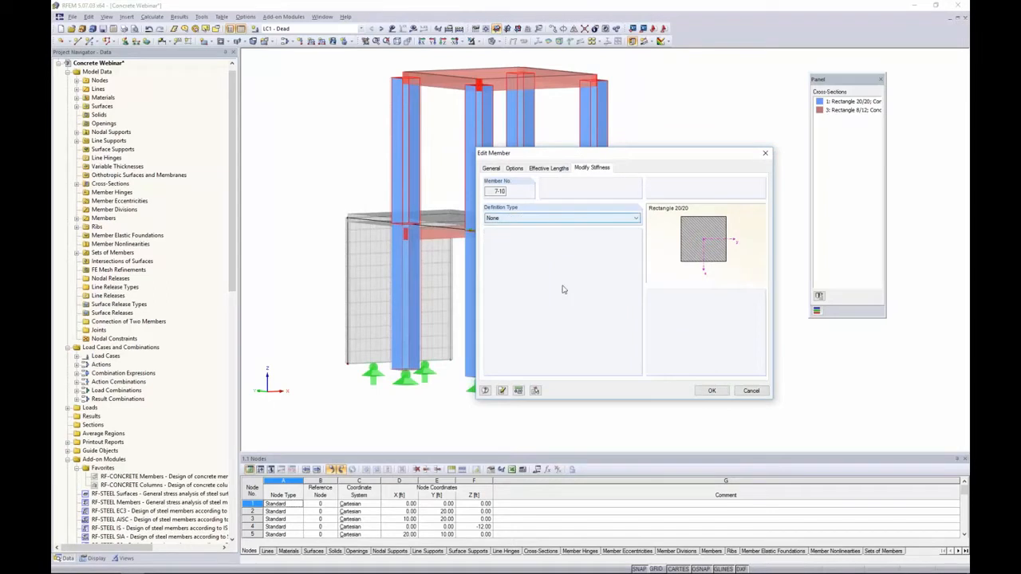
left_click(511, 218)
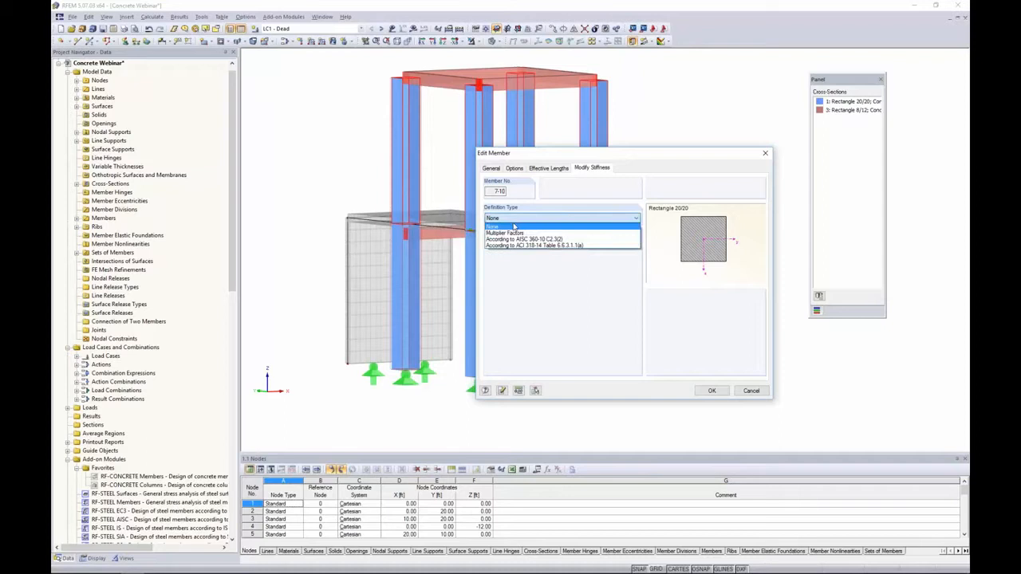
left_click(534, 246)
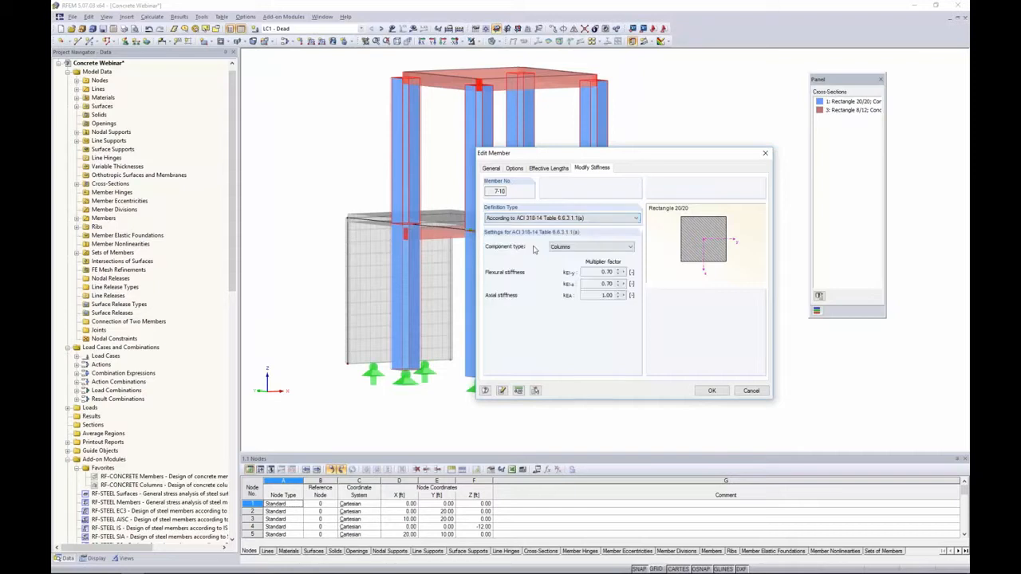
left_click(582, 248)
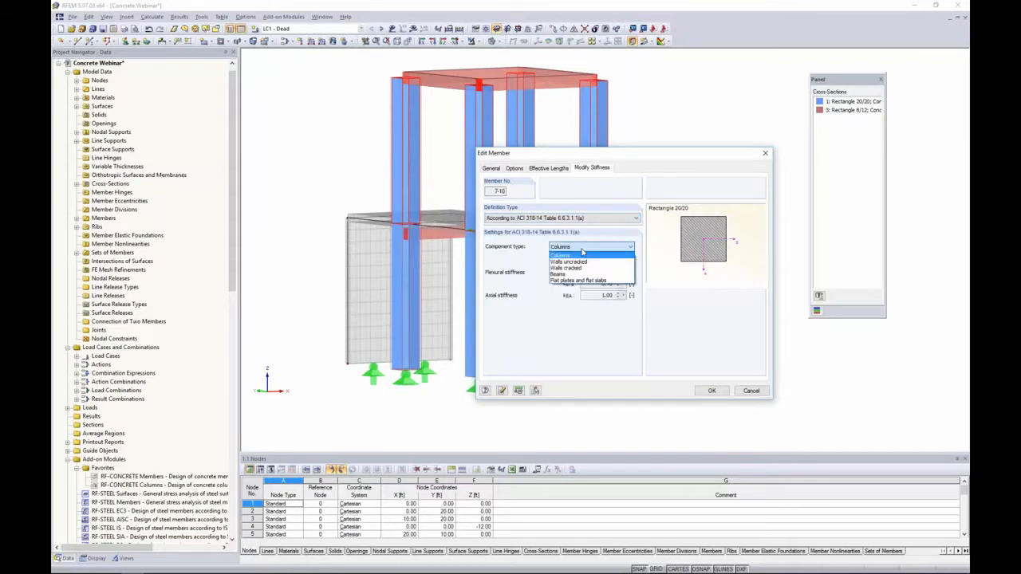
left_click(564, 256)
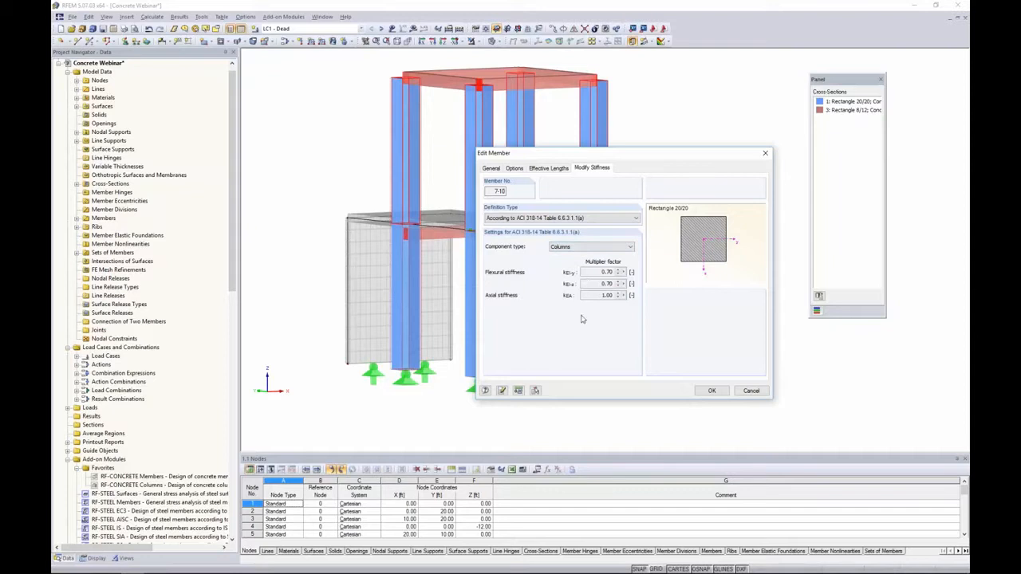
left_click(750, 391)
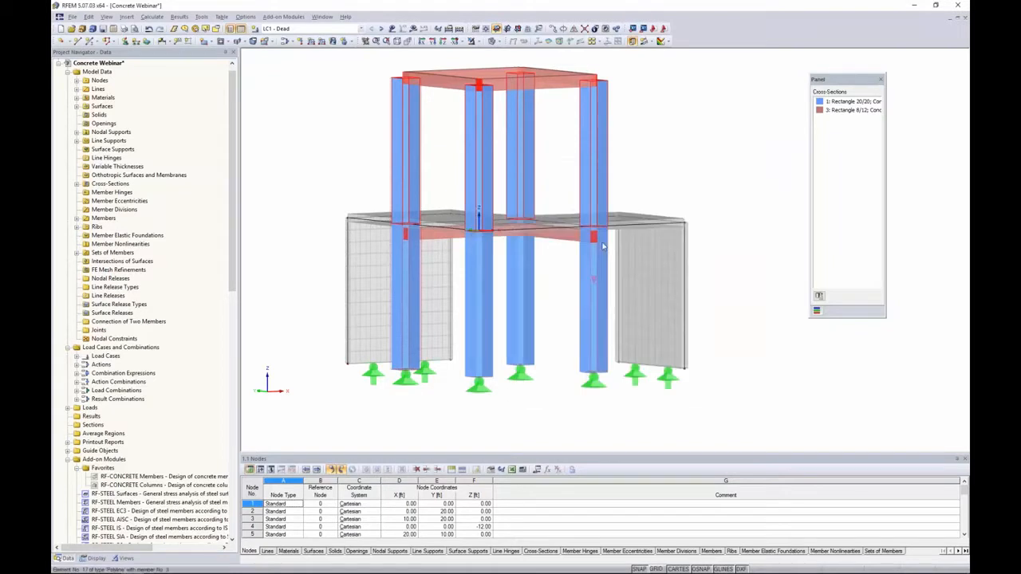
Review the top ring beam's stiffness modification, keeping component type Beams, and confirm the dialog
middle_click_drag(543, 127, 566, 111, "ctrl")
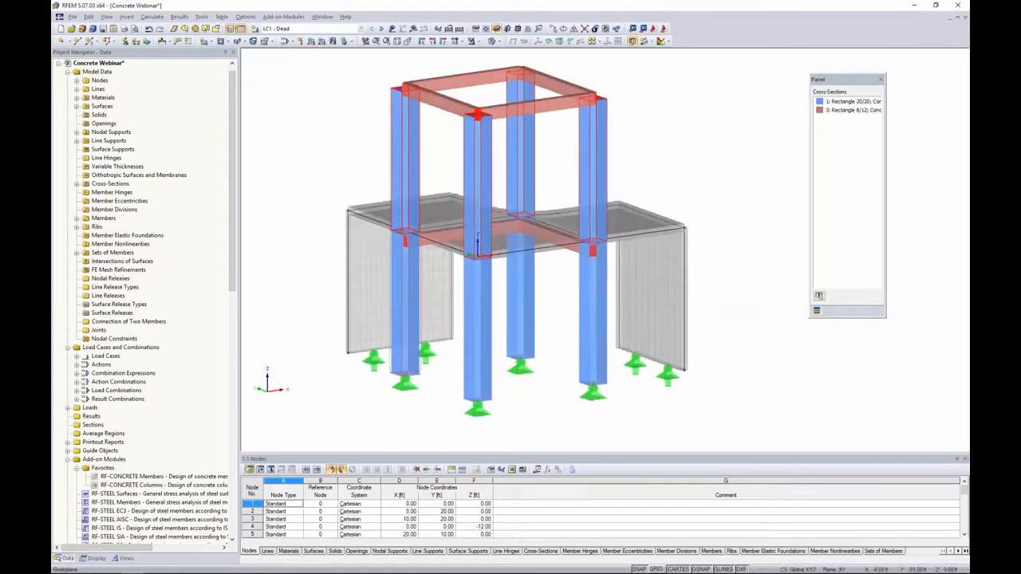
double_click(567, 112)
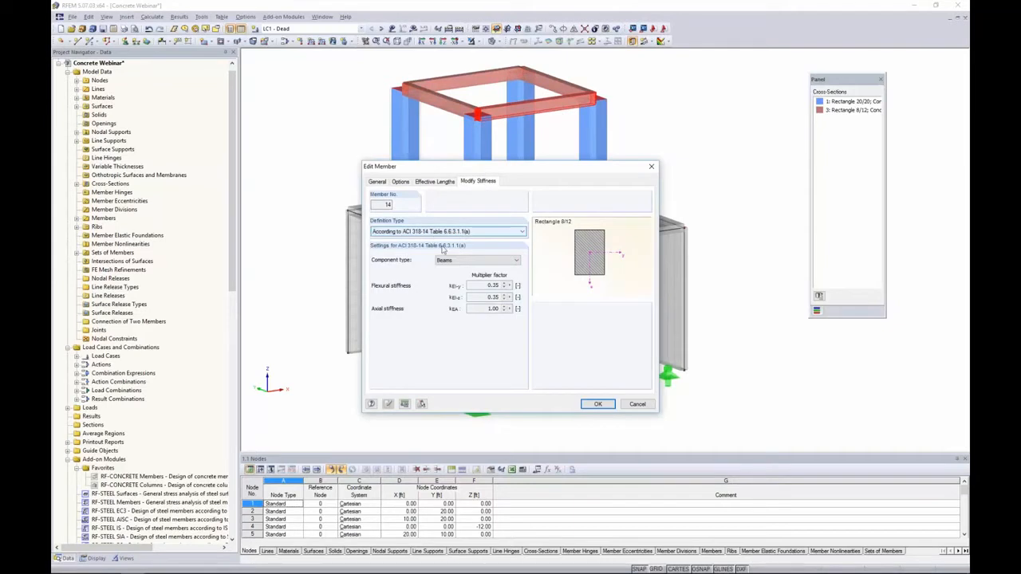
left_click(462, 261)
left_click(458, 287)
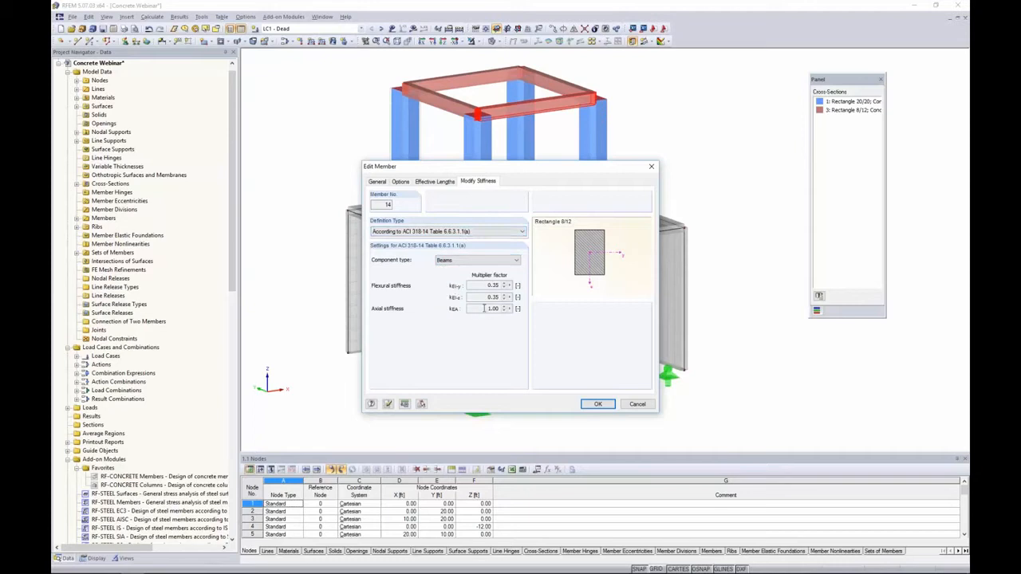
left_click(489, 265)
left_click(490, 267)
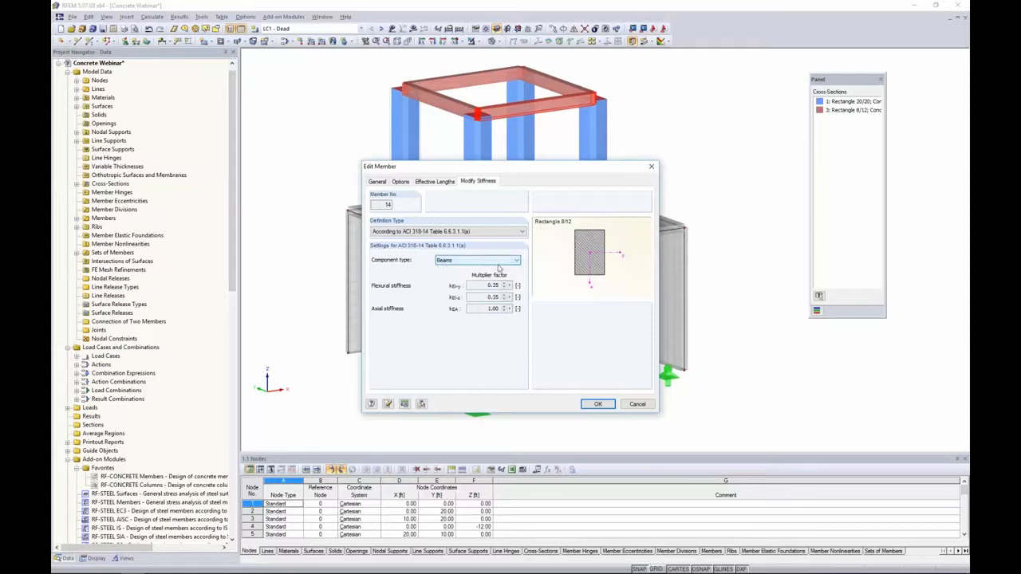
left_click(594, 404)
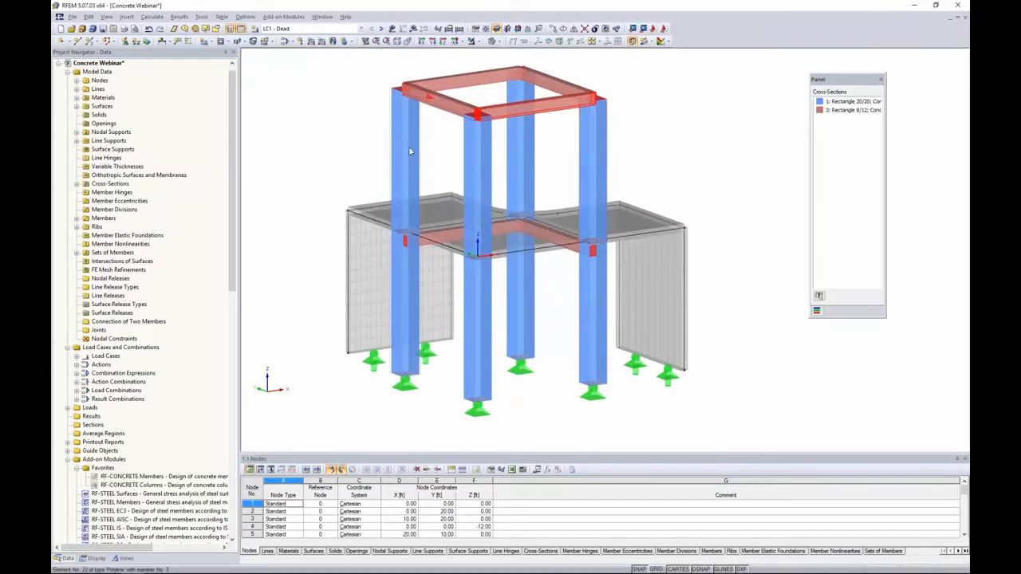
Zoom out and display the loads of load case LC1 Dead on the model
scroll(409, 120, "down", 3)
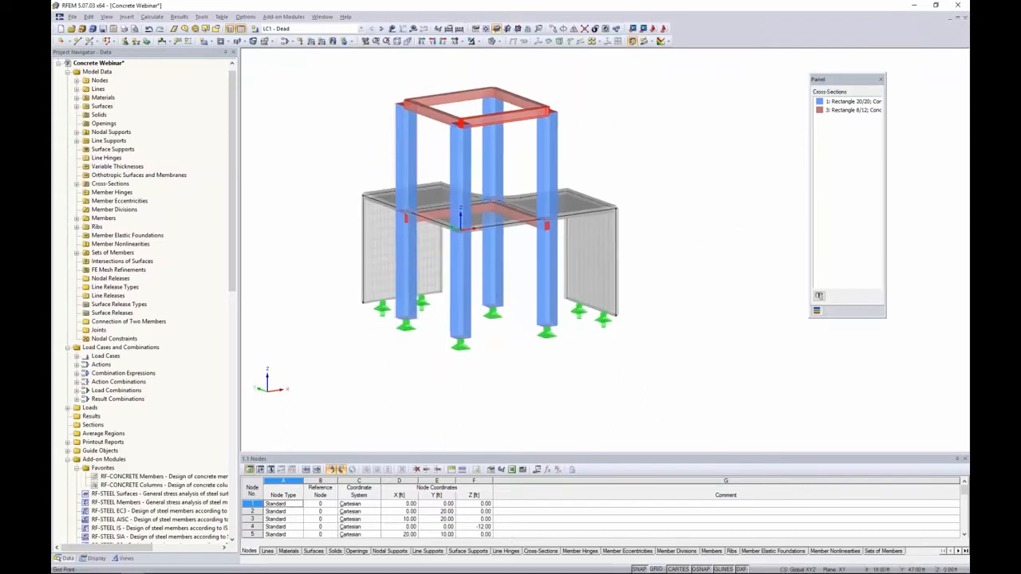
left_click(392, 29)
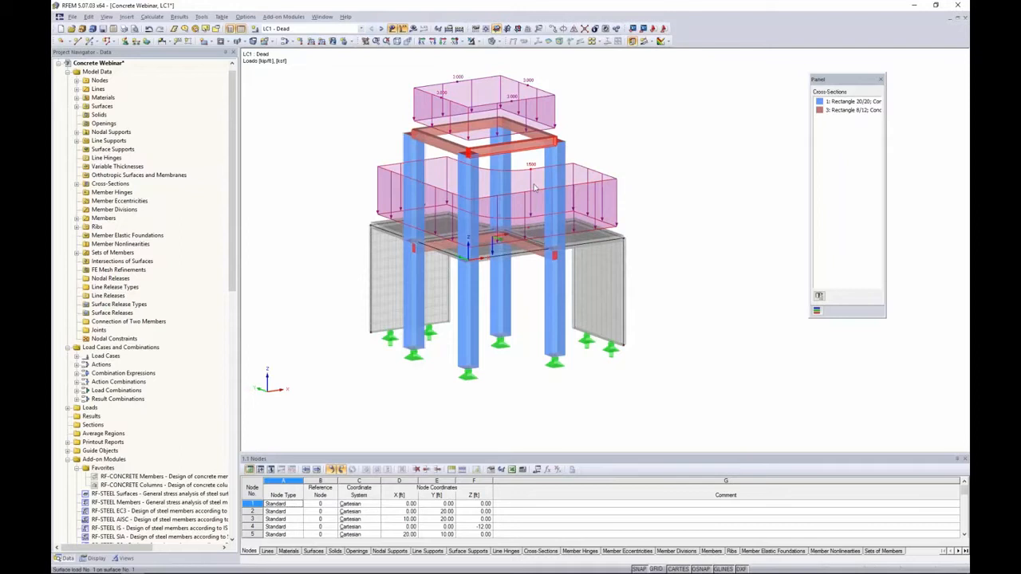
Display the loads of load cases LC2 Live and LC3 Wind on the model
middle_click_drag(648, 152, 635, 151, "ctrl")
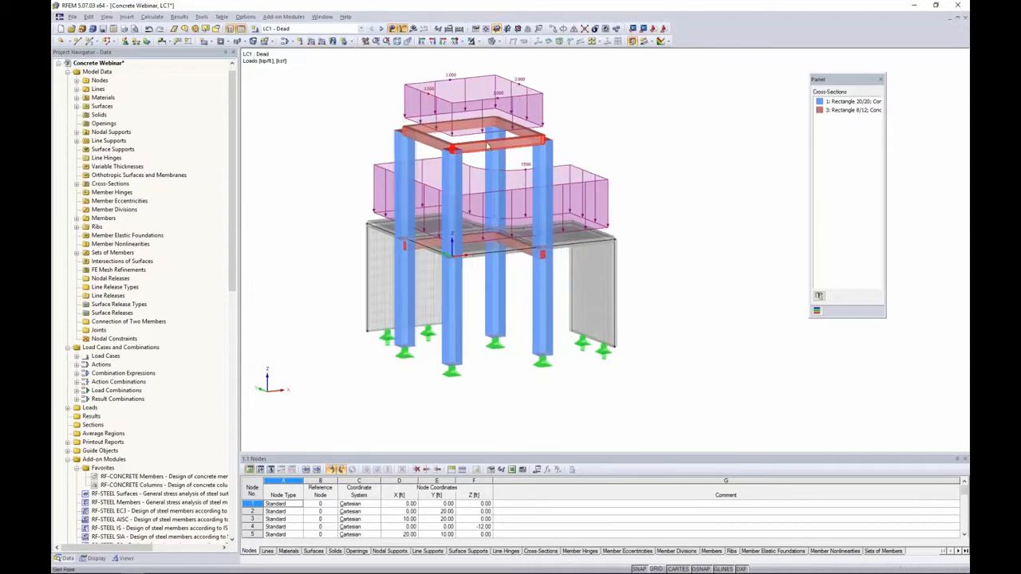
left_click(382, 29)
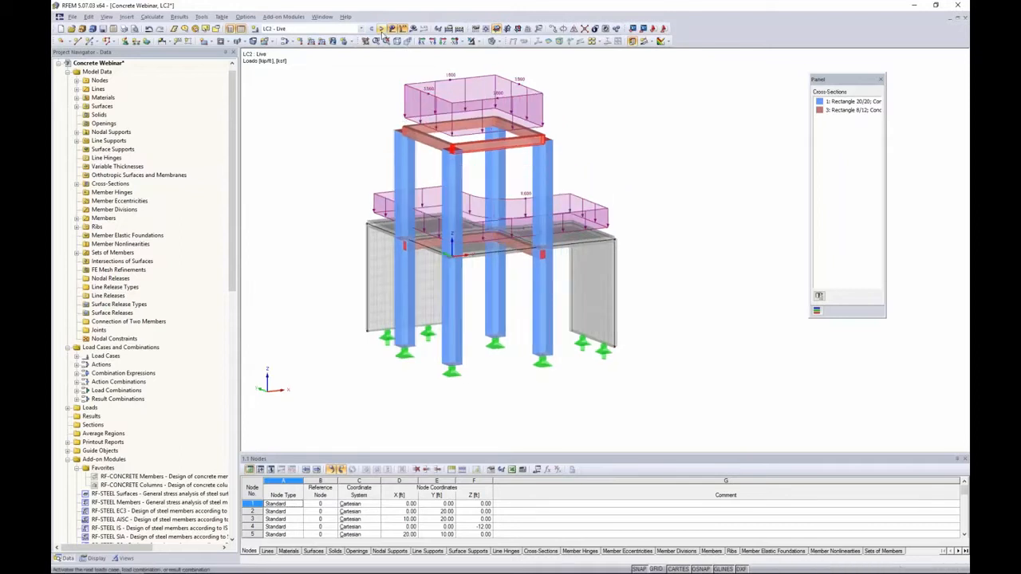
left_click(382, 29)
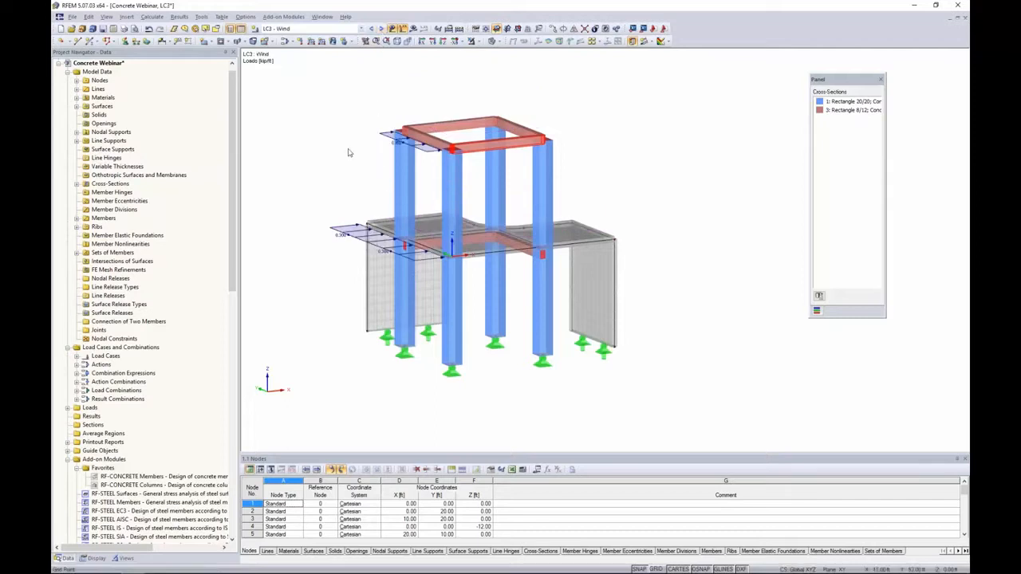
middle_click_drag(349, 211, 341, 212, "ctrl")
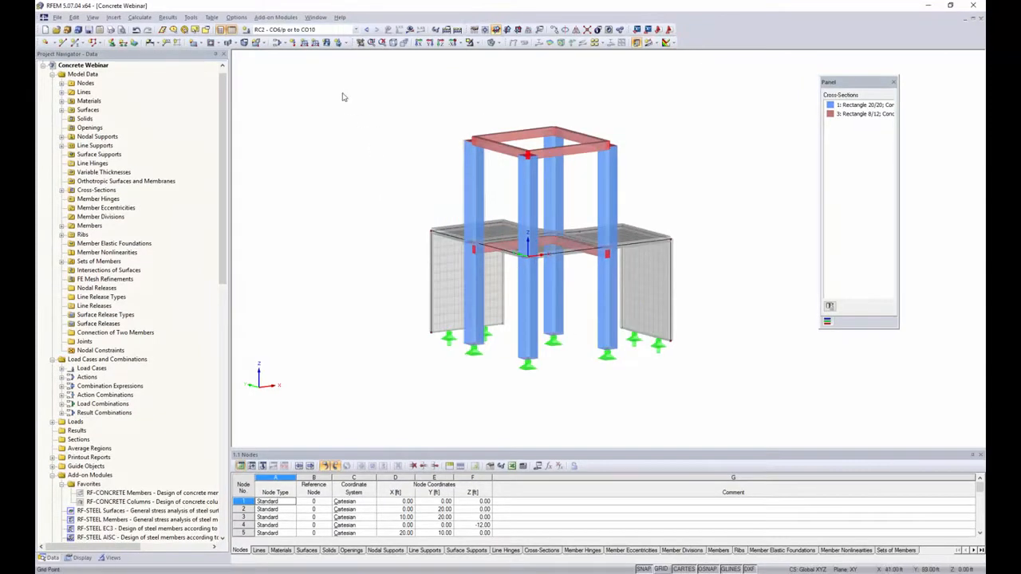
Open the load case and combination editor and review the load cases and load combinations CO1 through CO6
left_click(278, 43)
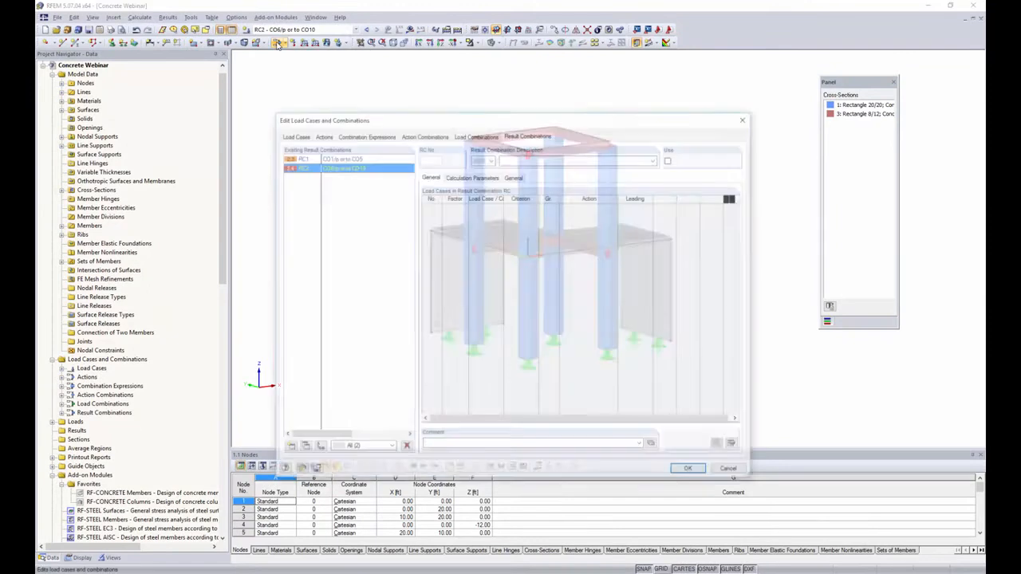
left_click_drag(351, 122, 356, 91)
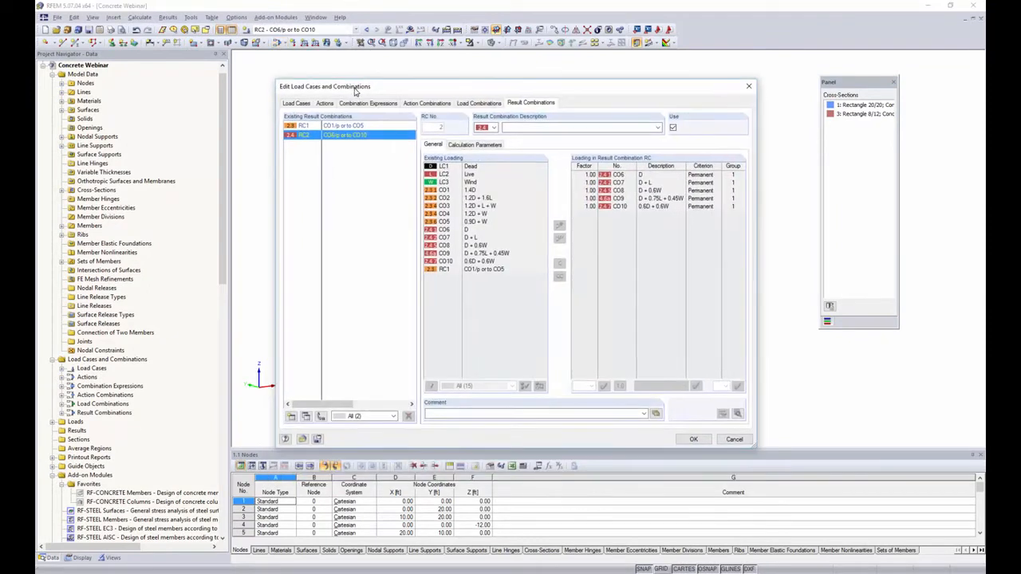
left_click(308, 103)
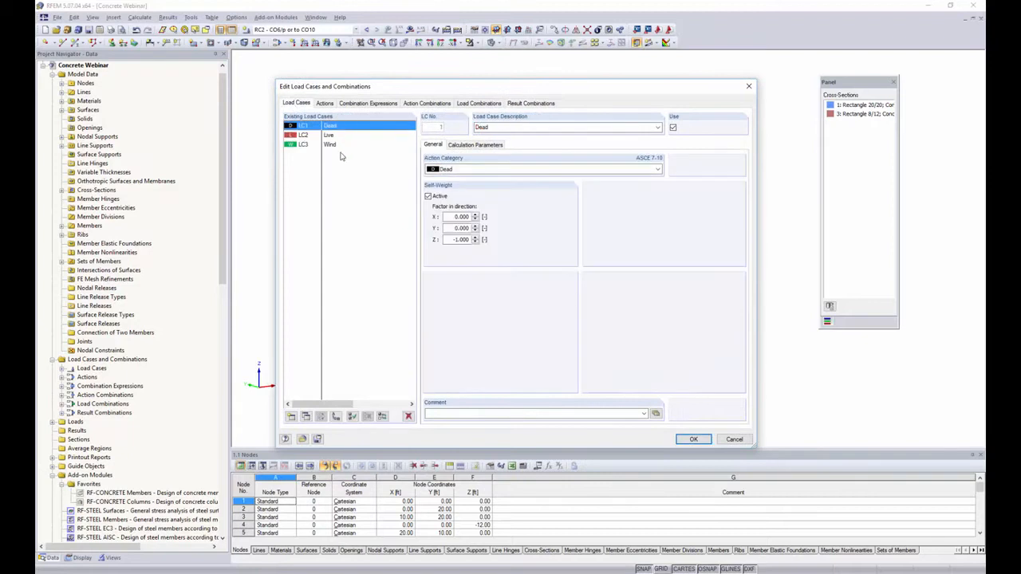
left_click(469, 103)
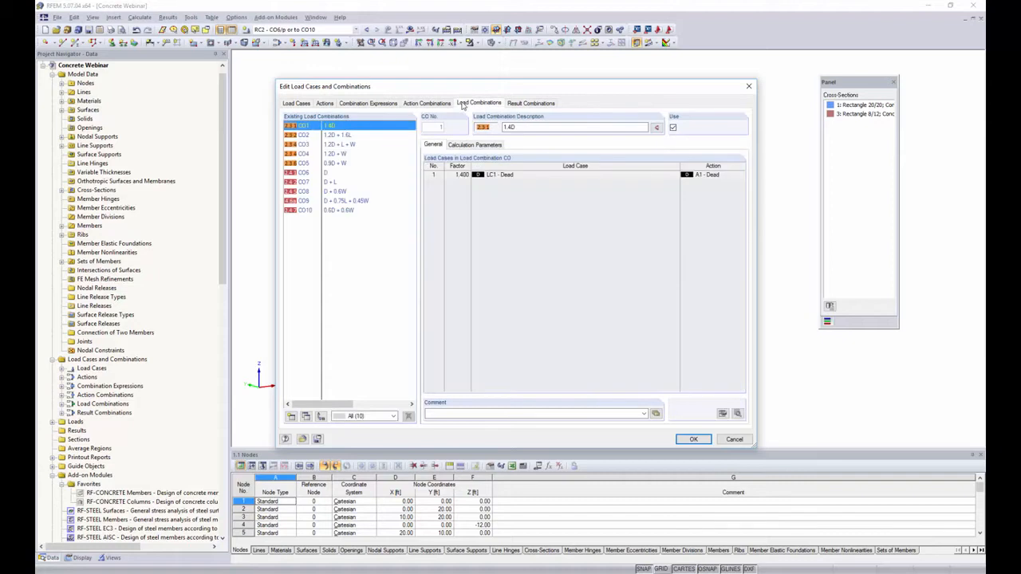
left_click(336, 136)
left_click(337, 145)
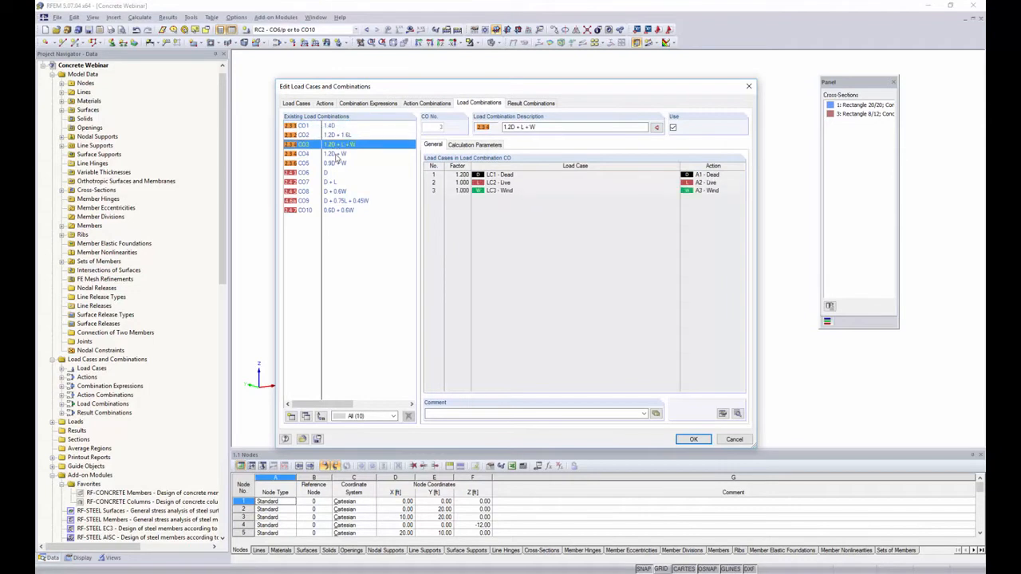
left_click(336, 154)
left_click(339, 164)
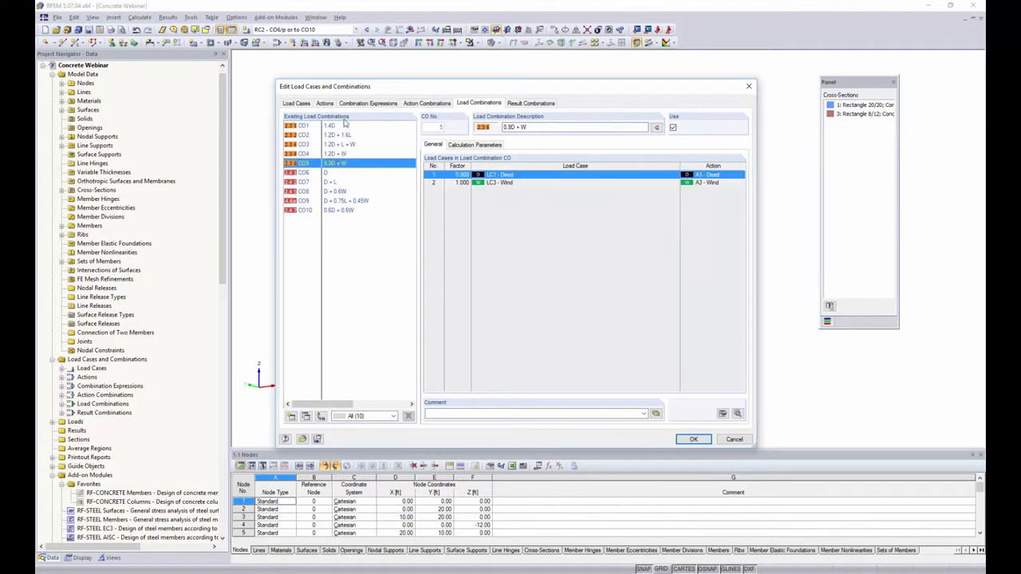
left_click(328, 173)
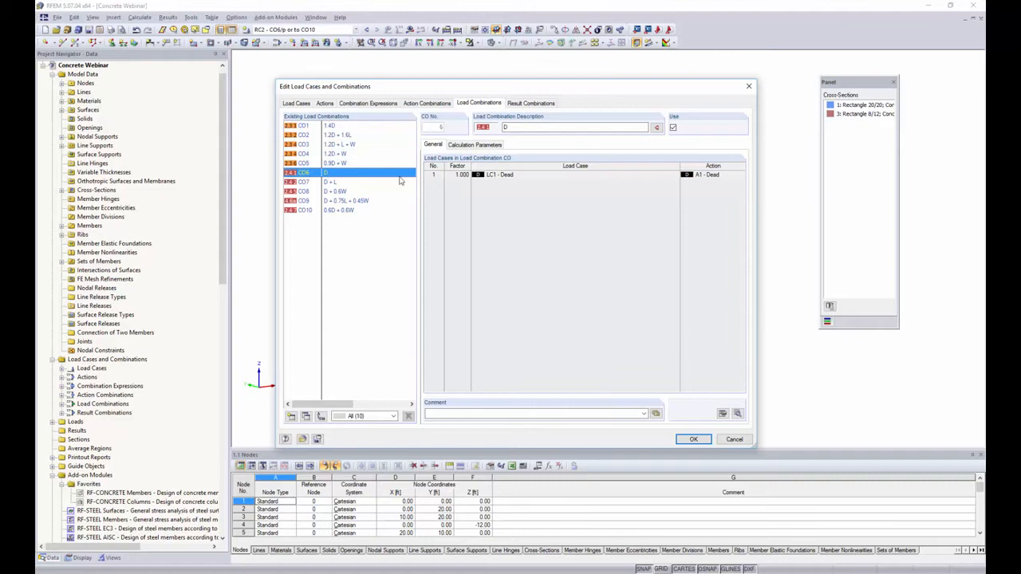
Review the calculation parameters of combinations CO6, CO2 and CO3, then result combinations RC1 and RC2, and close the editor
left_click(459, 146)
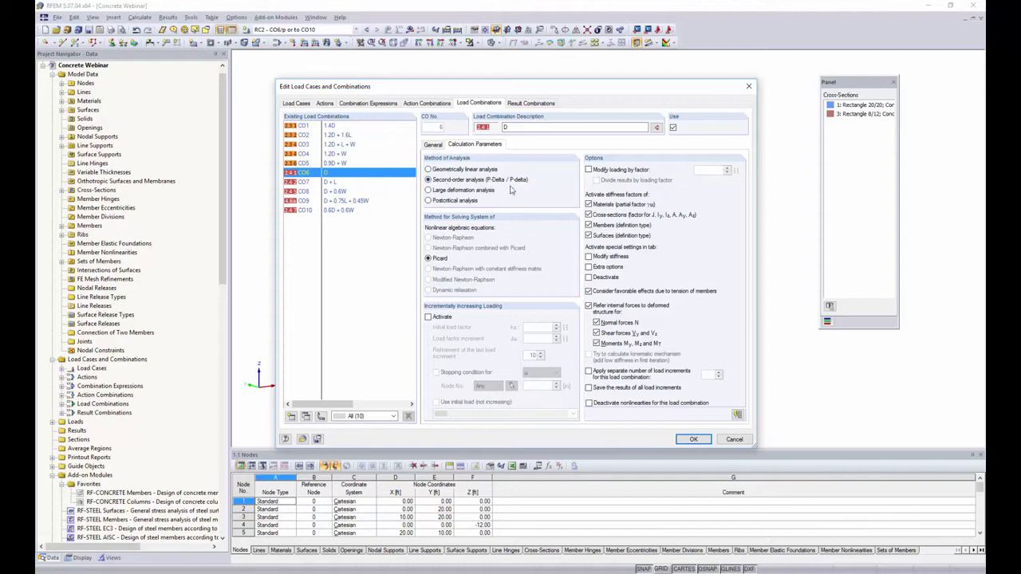
left_click(334, 136)
left_click(334, 144)
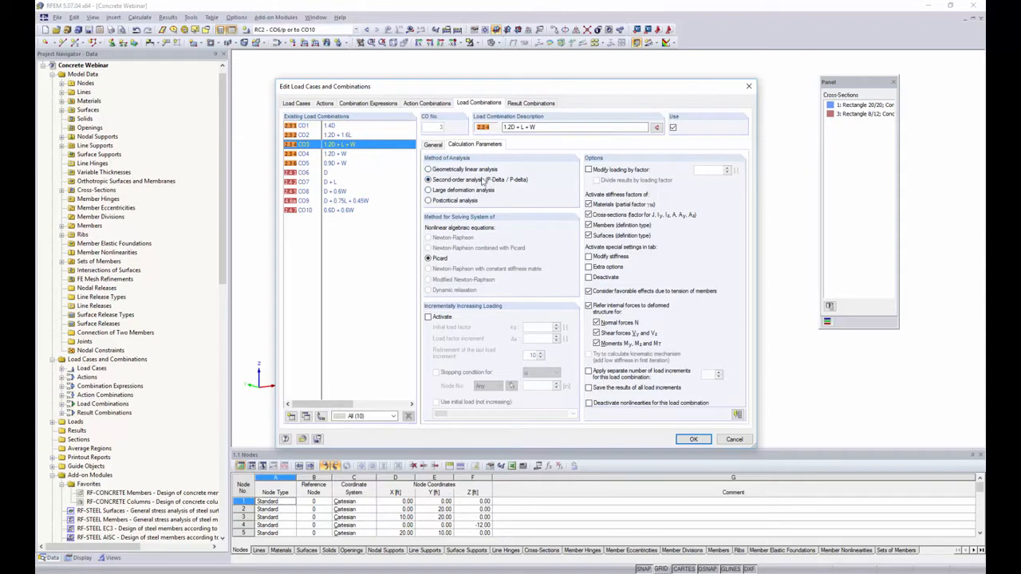
left_click(519, 106)
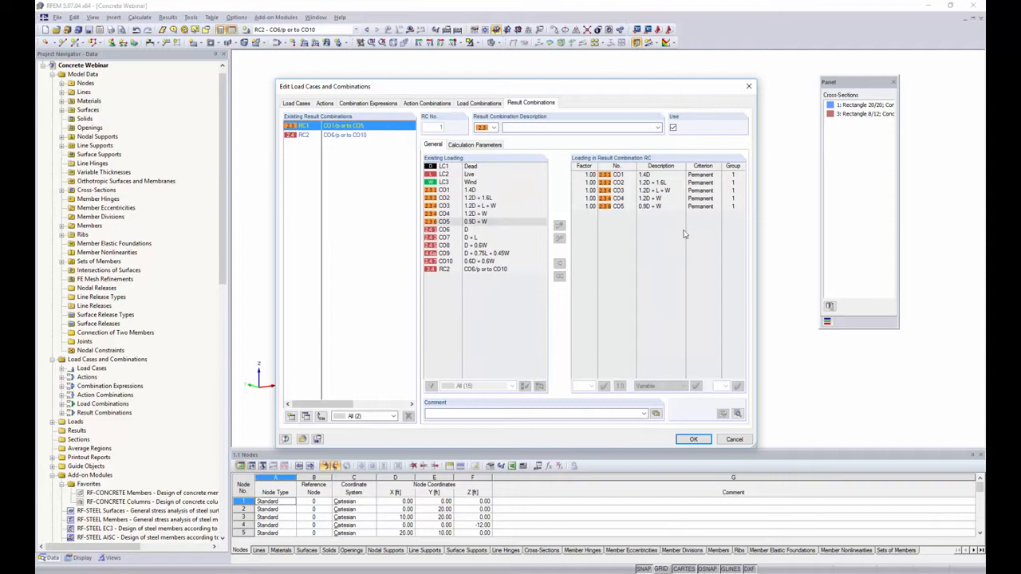
left_click(368, 136)
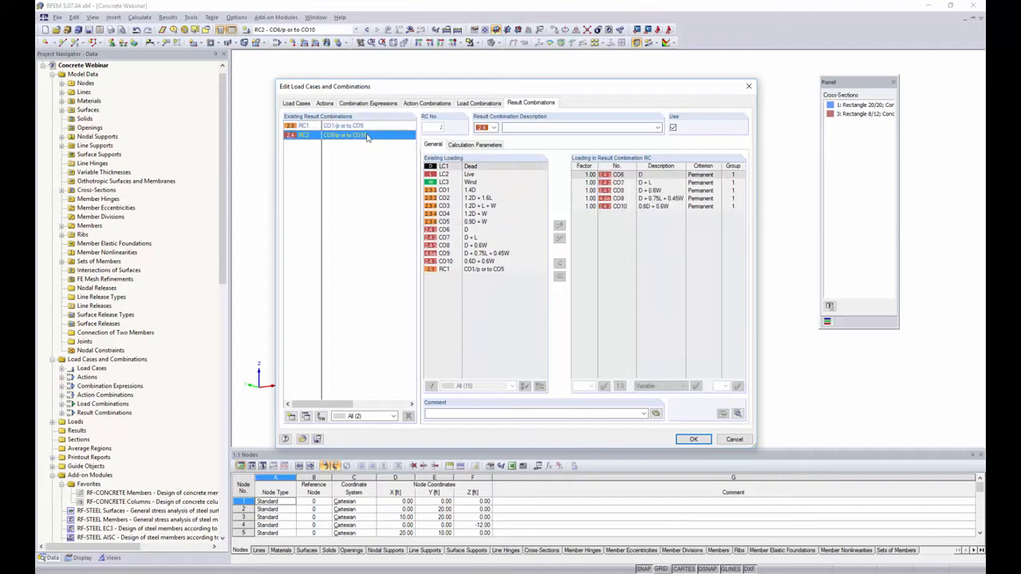
left_click(693, 439)
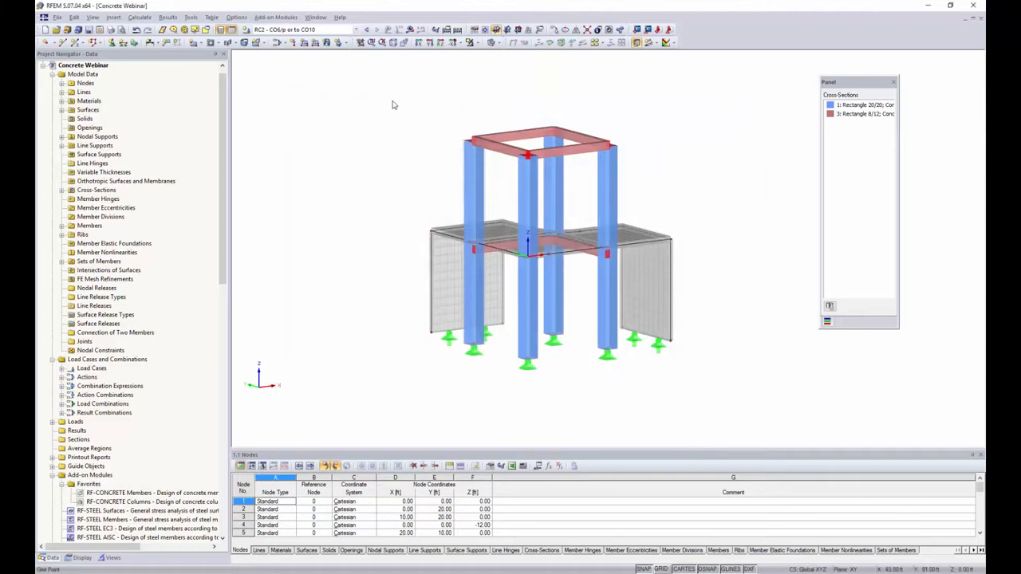
Switch to result combination RC1, show the analysis results, and display the global deformations
left_click(356, 29)
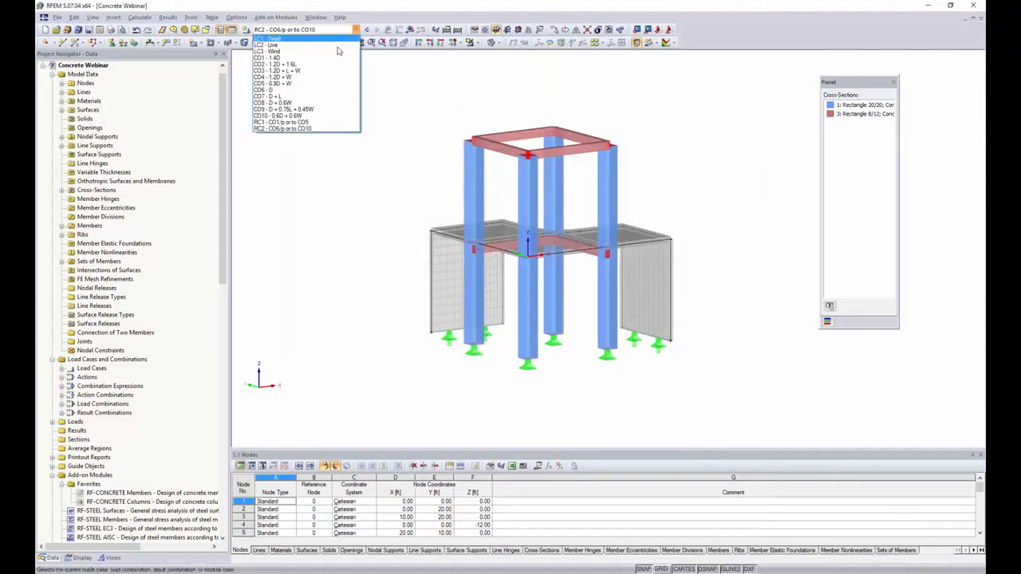
left_click(331, 120)
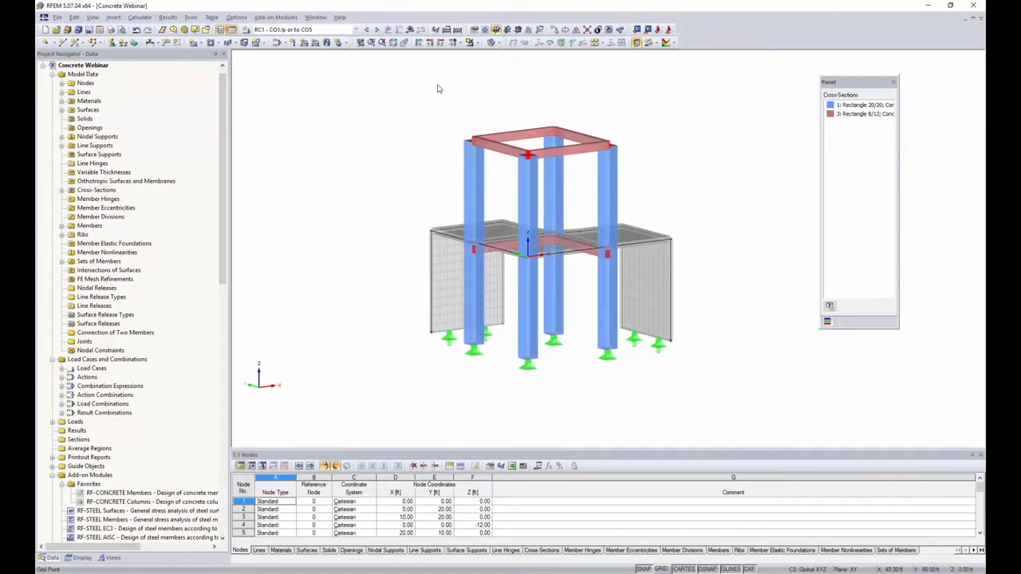
left_click(410, 29)
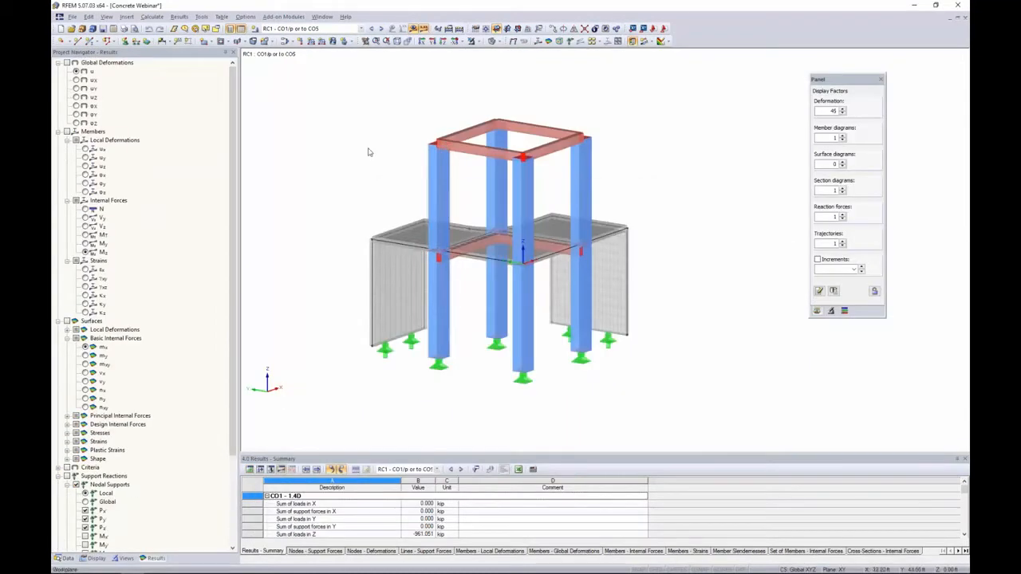
middle_click_drag(401, 152, 375, 154, "ctrl")
left_click(71, 62)
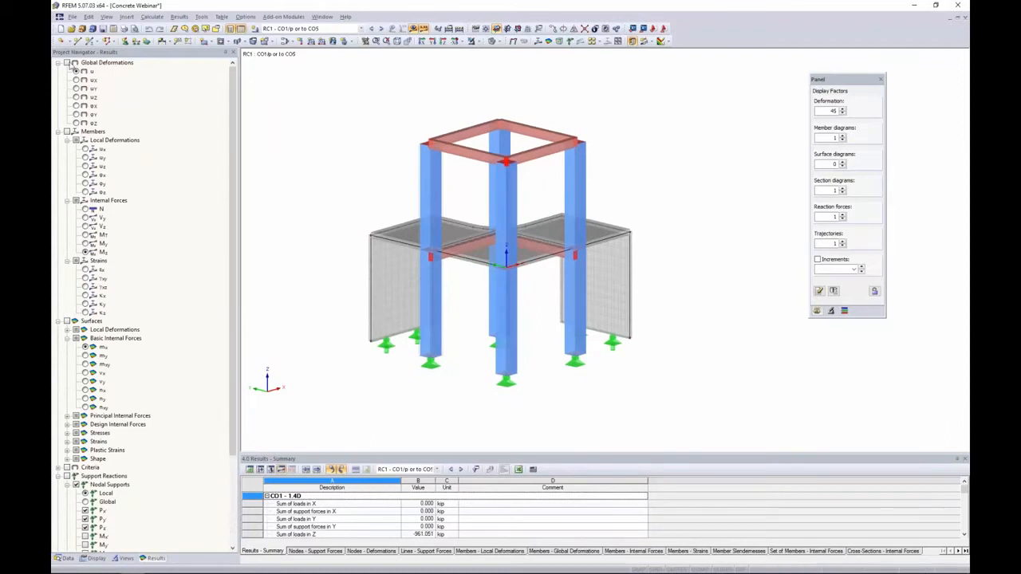
middle_click_drag(654, 222, 550, 223, "ctrl")
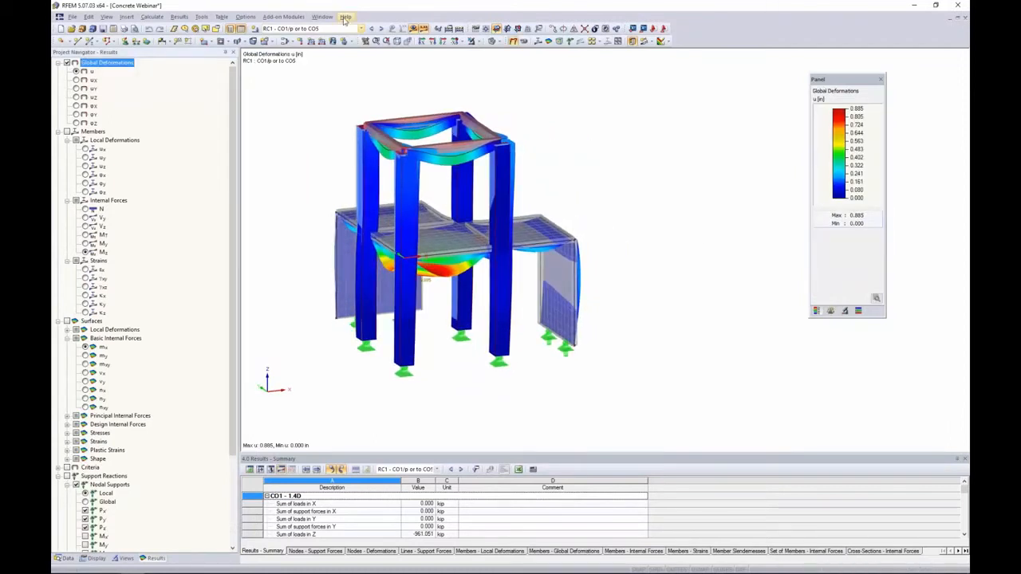
Switch to load combination CO3 and display the members' internal force results
left_click(343, 29)
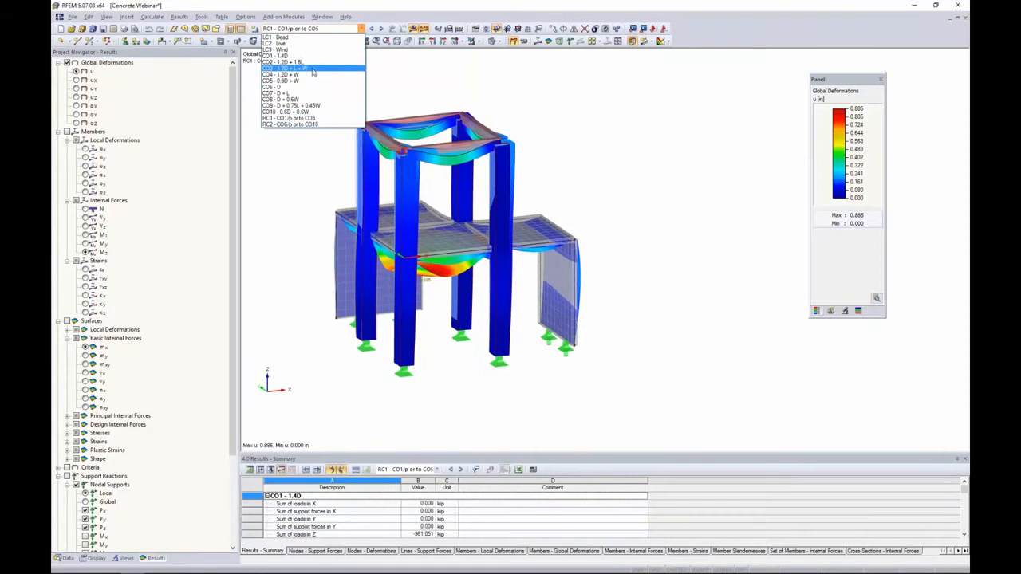
left_click(313, 70)
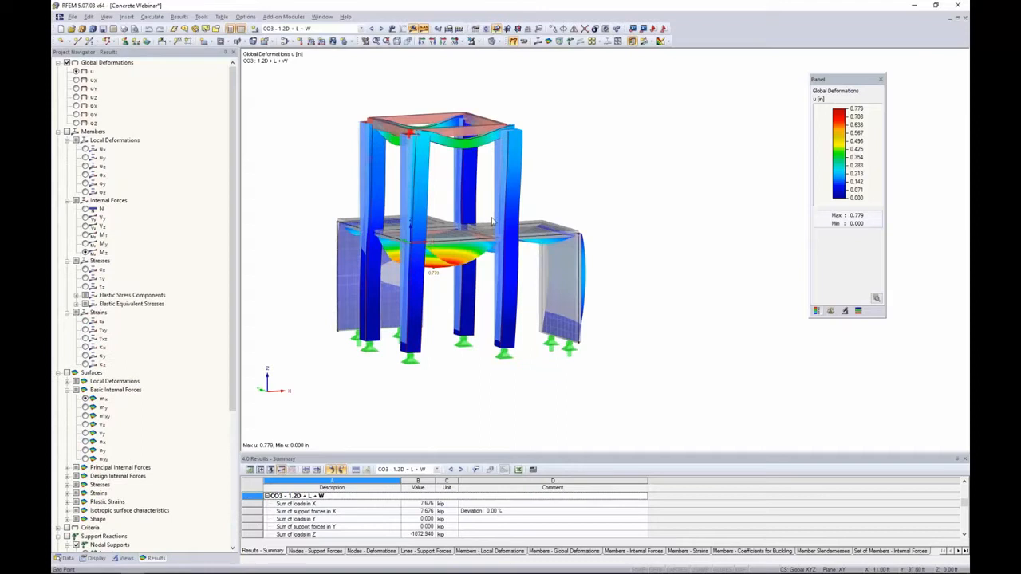
left_click_drag(232, 232, 225, 359)
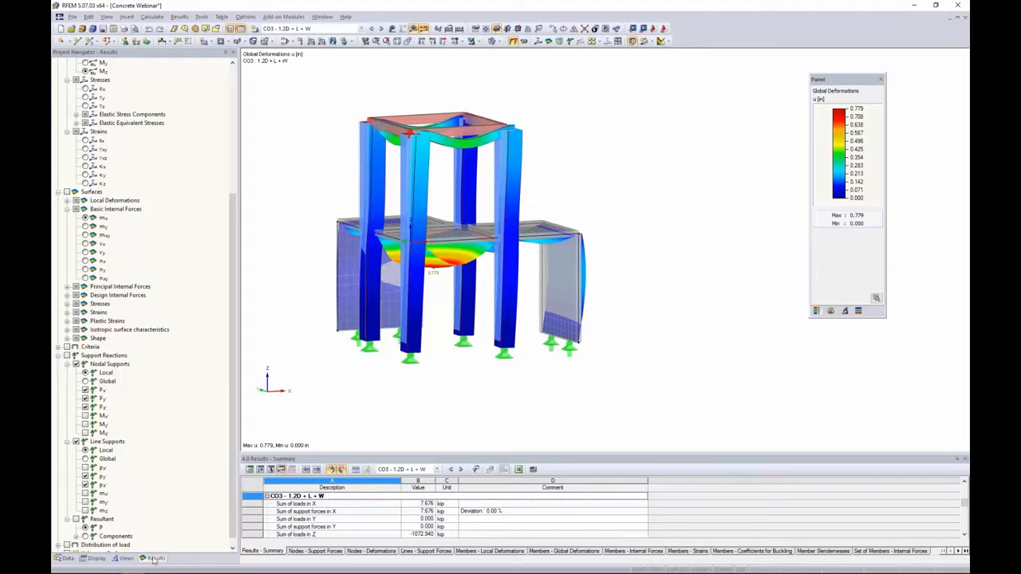
scroll(156, 402, "up", 6)
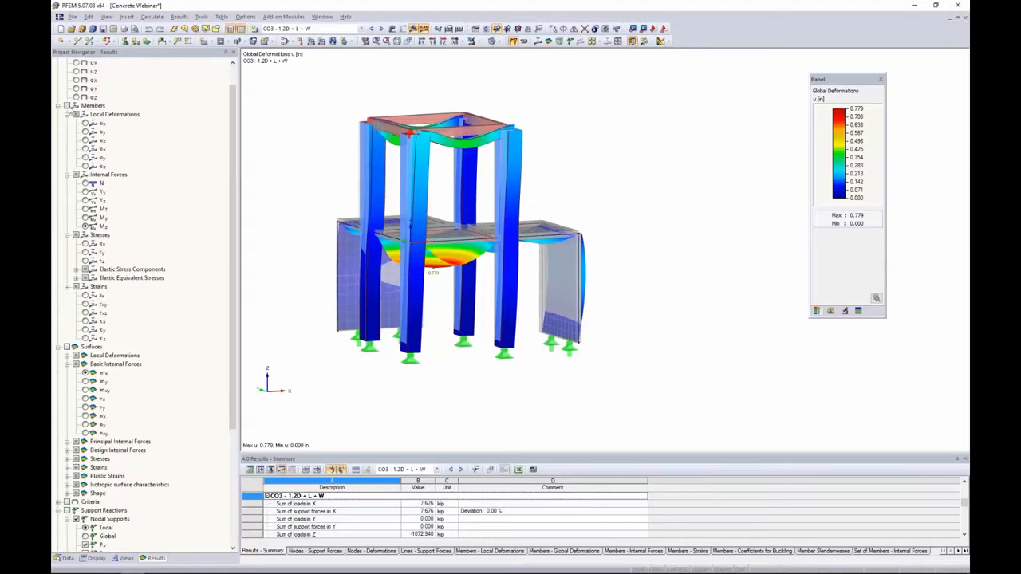
left_click(69, 106)
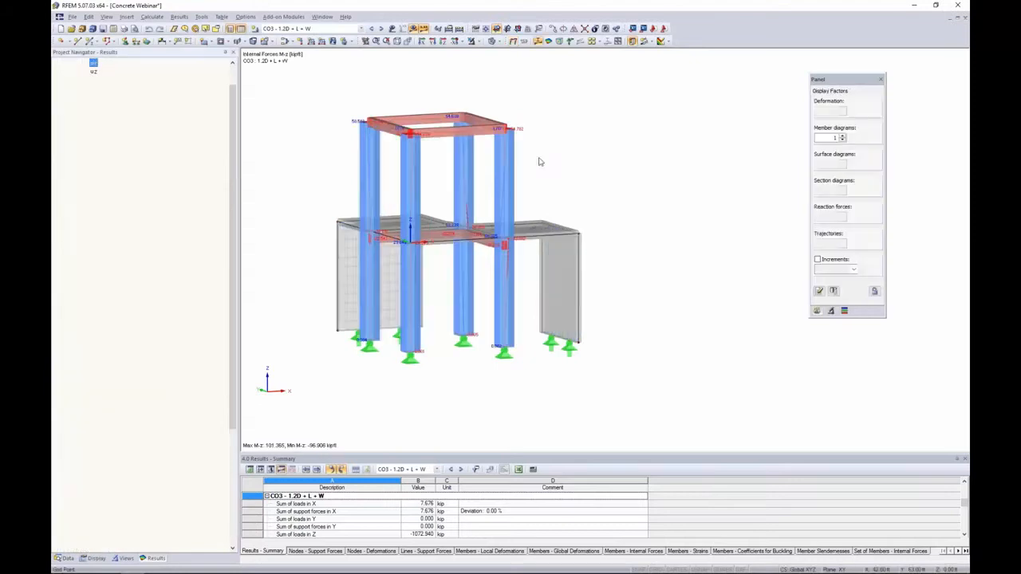
Show the model as wireframe and view the member diagrams for N, Vy and My
left_click(495, 40)
left_click(502, 54)
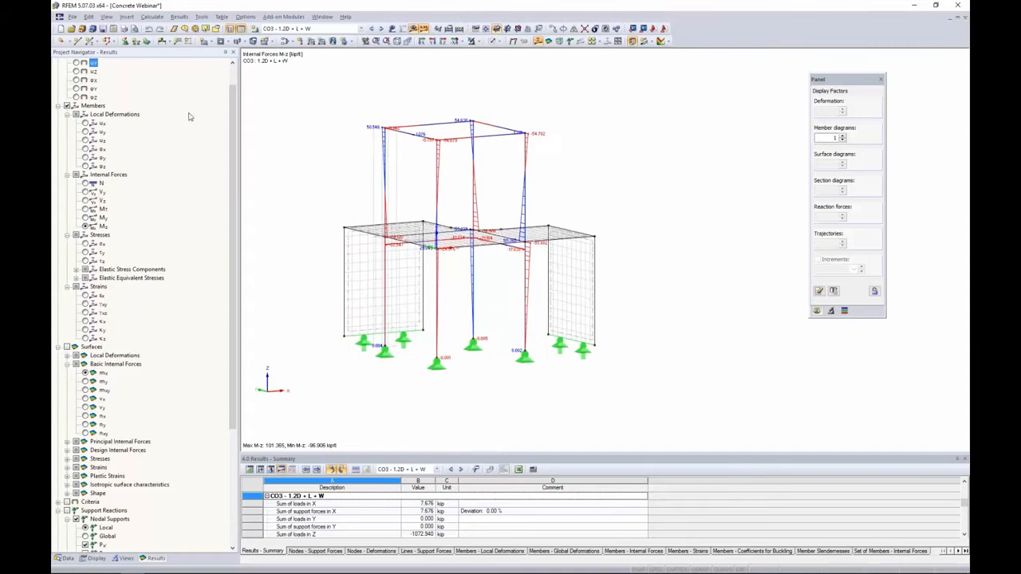
left_click(85, 183)
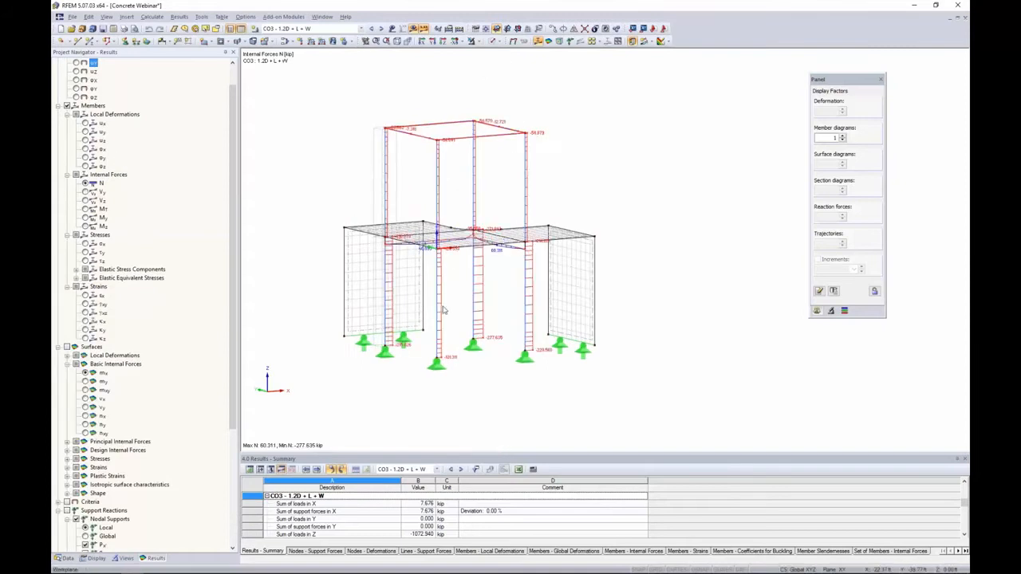
left_click(86, 193)
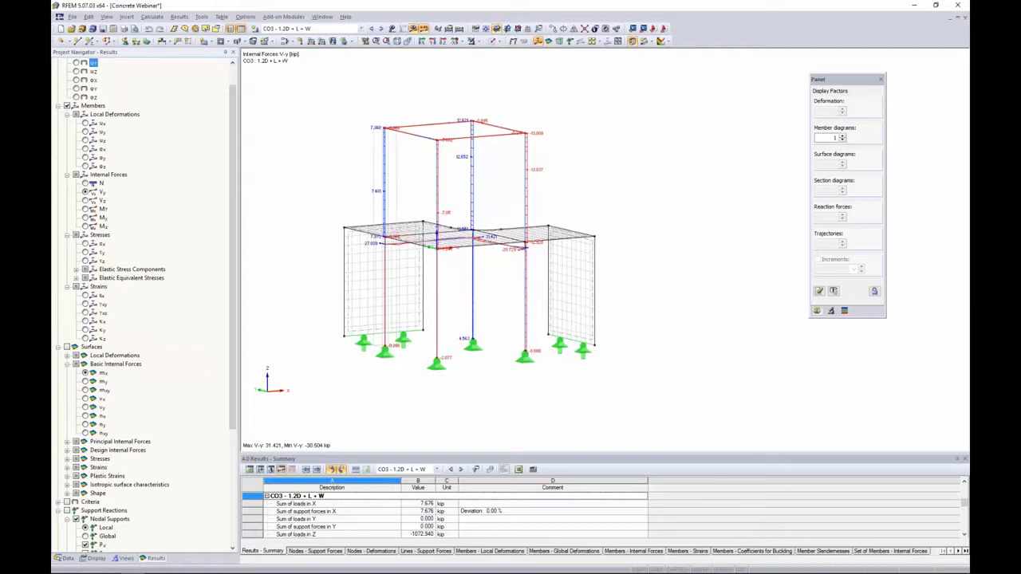
left_click(86, 209)
left_click(85, 218)
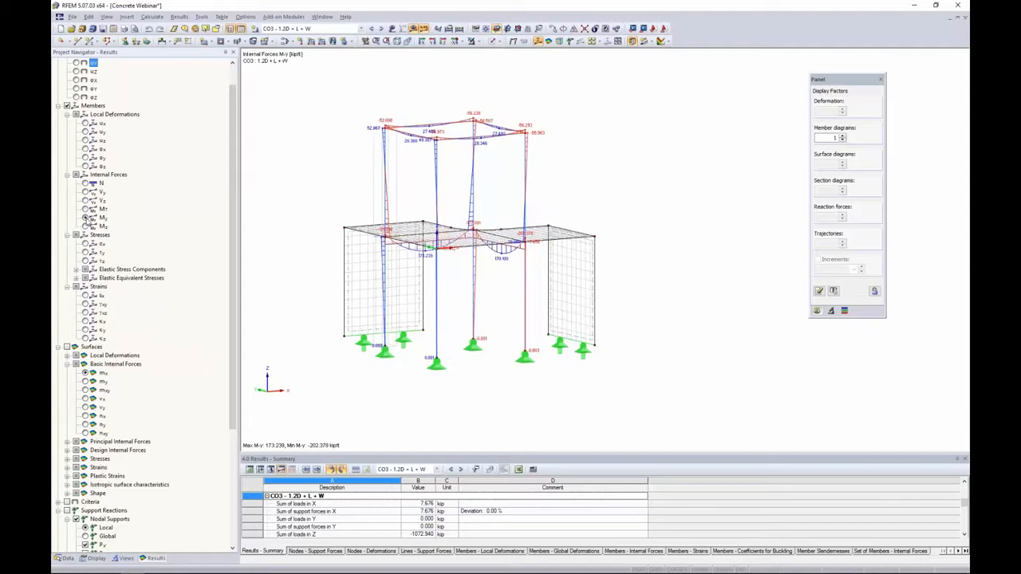
Set the member diagram display factor to 2 and turn on the support reaction results
left_click(828, 136)
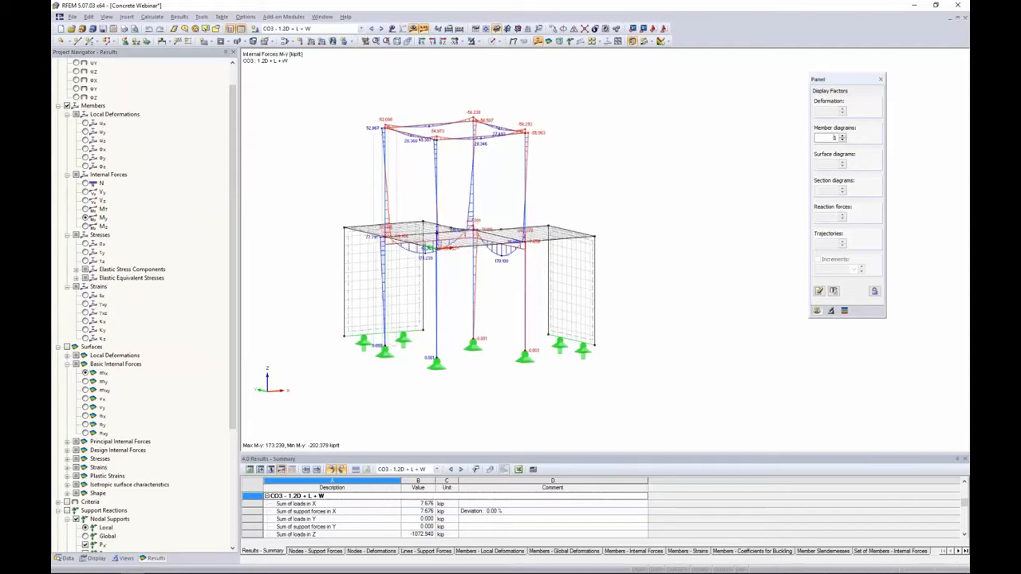
scroll(828, 137, "up", 3)
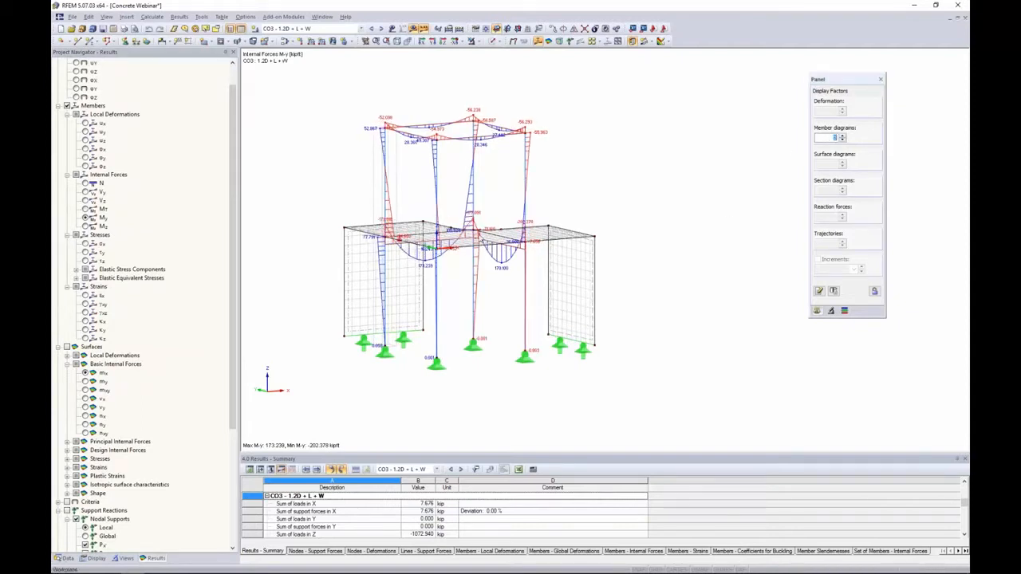
middle_click_drag(667, 192, 629, 206, "ctrl")
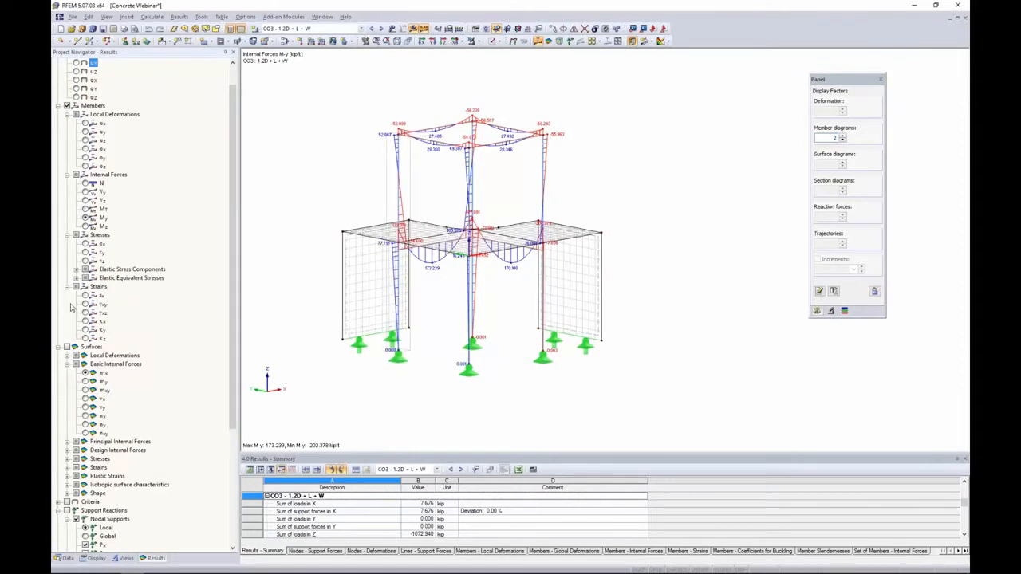
scroll(102, 324, "down", 6)
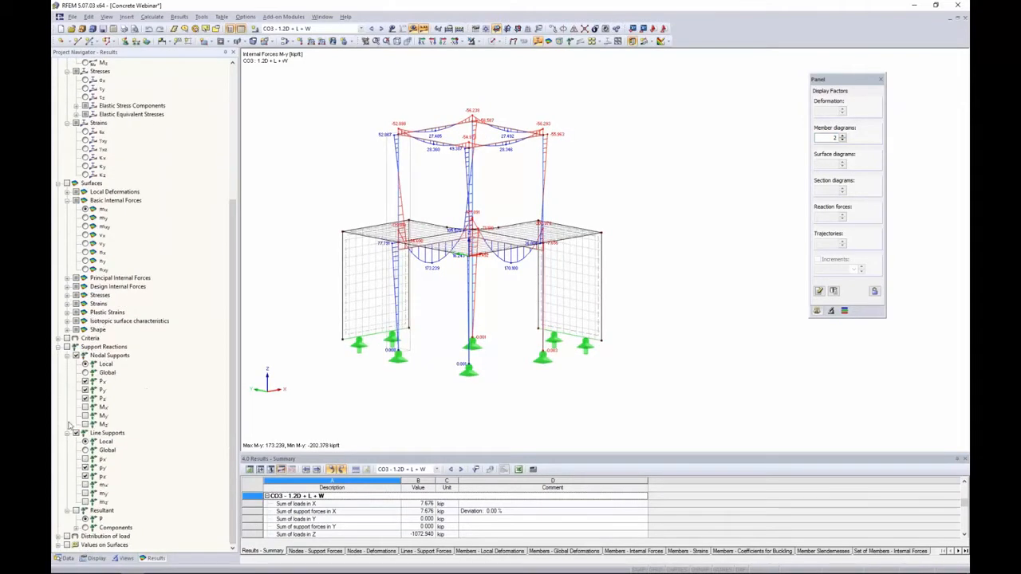
left_click(75, 347)
scroll(72, 349, "up", 5)
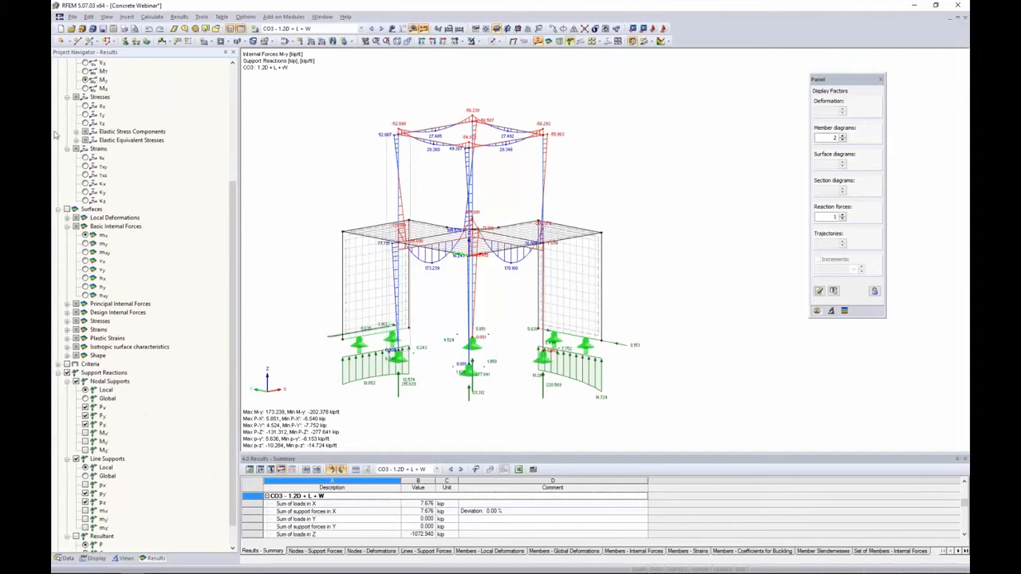
Turn off the member internal force and support reaction result displays
left_click(68, 72)
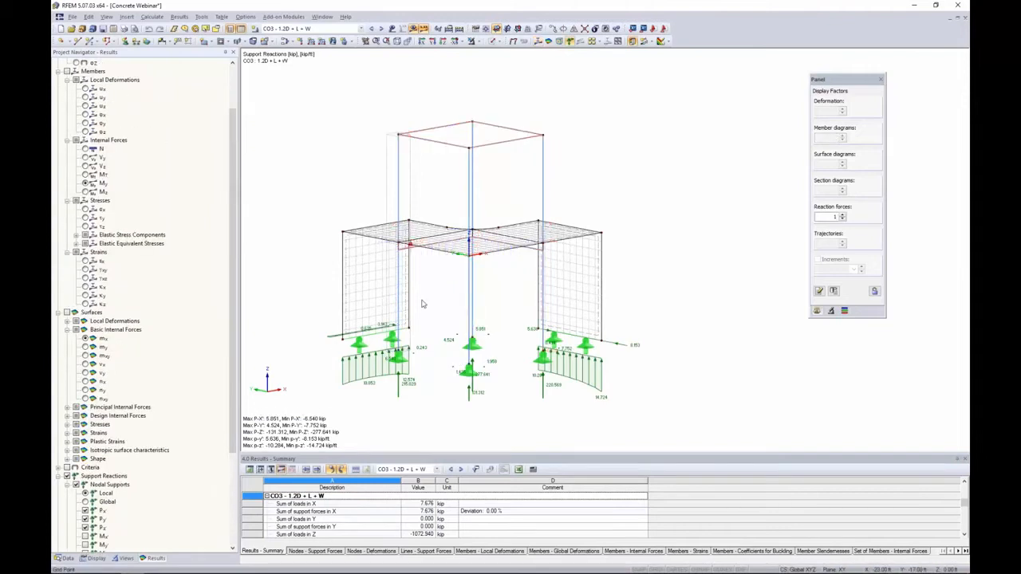
middle_click_drag(423, 303, 496, 289, "ctrl")
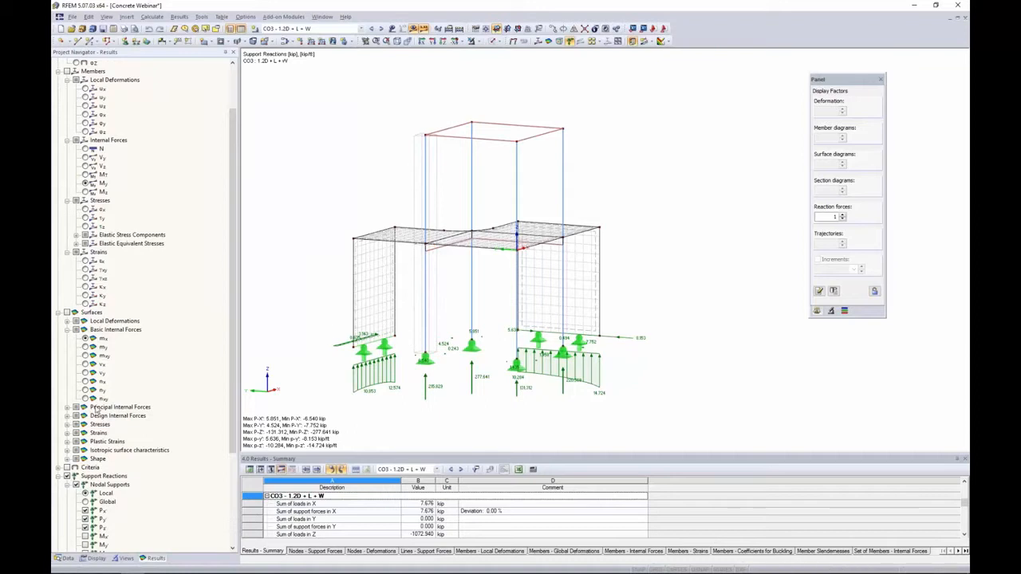
left_click(68, 477)
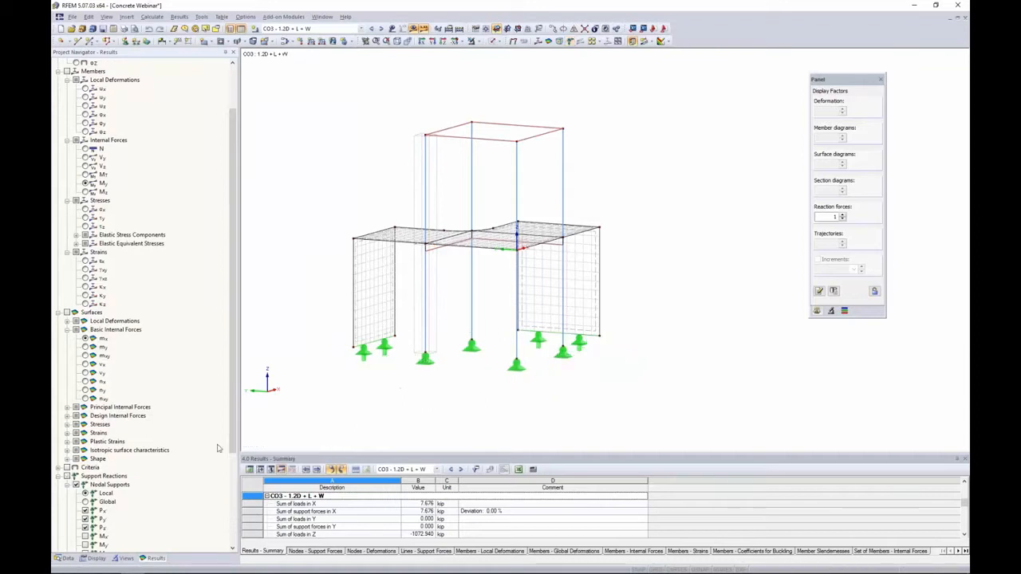
middle_click_drag(364, 345, 394, 308, "ctrl")
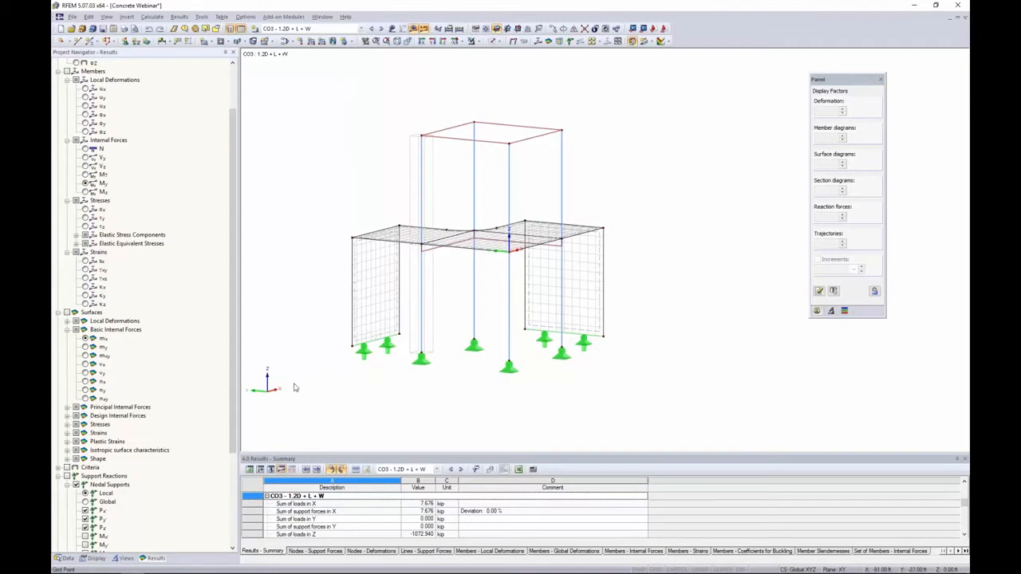
Open the RF-CONCRETE Members add-on module from the favorite add-on modules in the data navigator
left_click(68, 558)
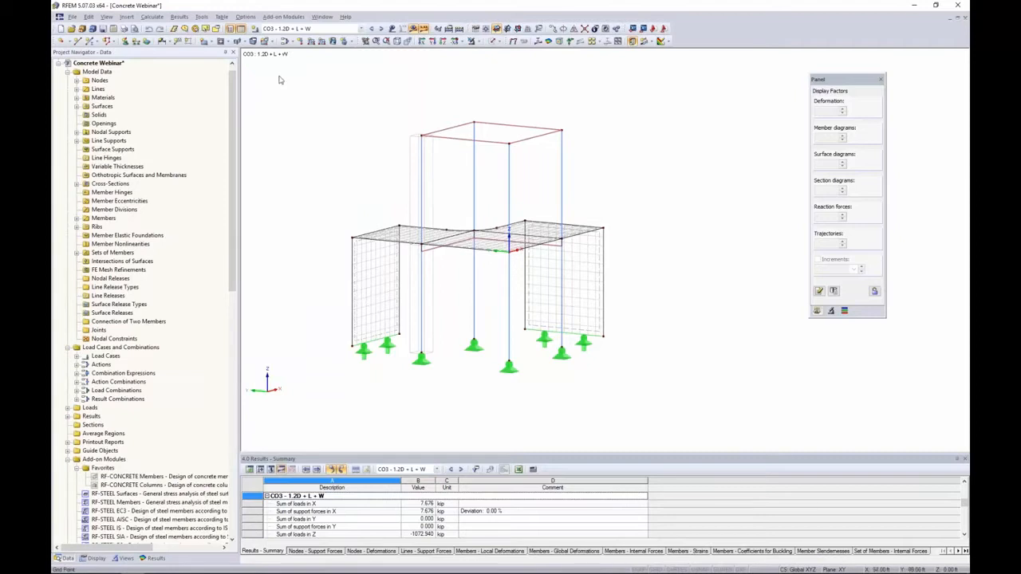
left_click(288, 18)
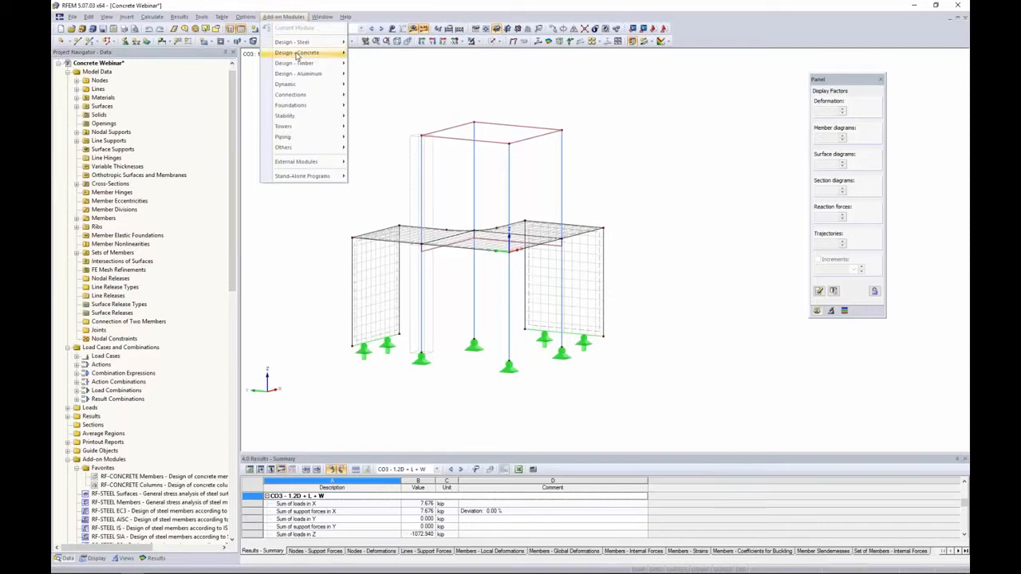
mouse_move(297, 54)
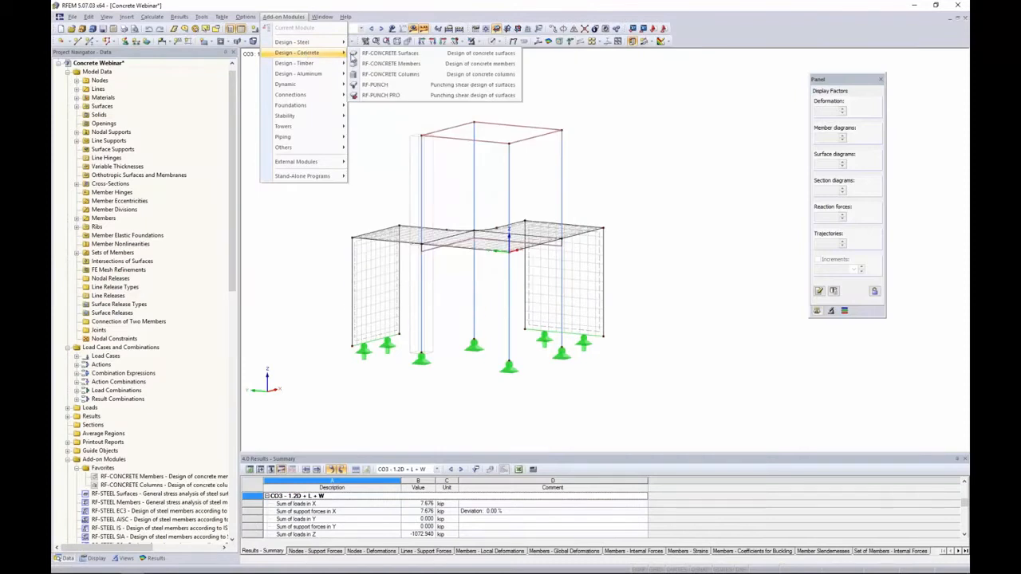
left_click(293, 279)
scroll(200, 332, "down", 10)
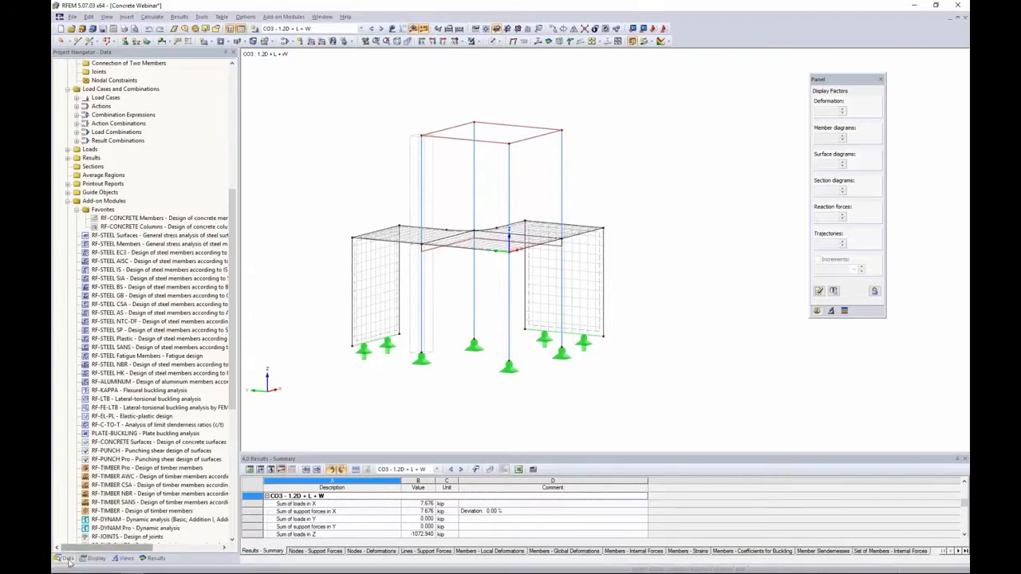
scroll(200, 306, "down", 9)
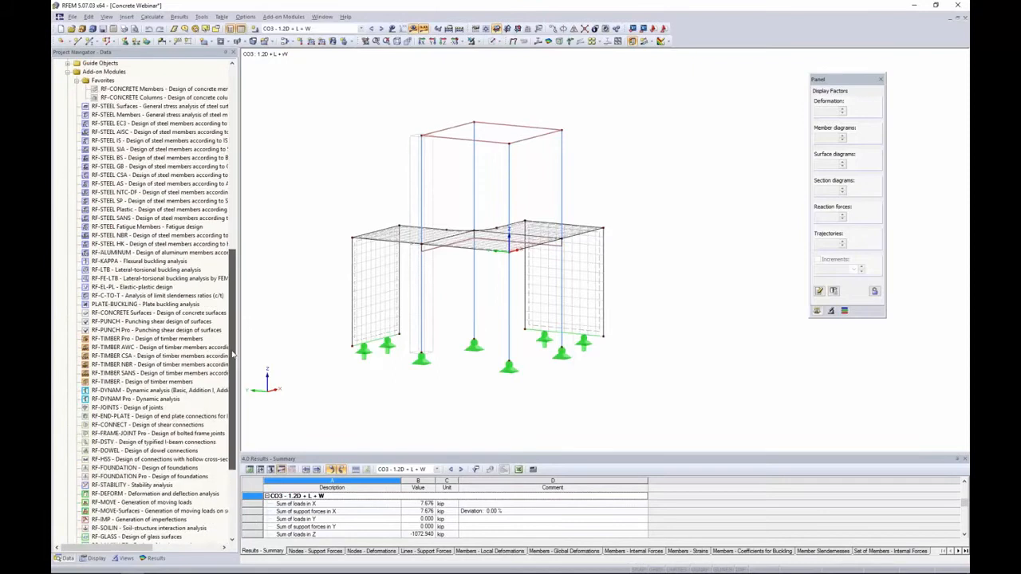
scroll(238, 343, "up", 8)
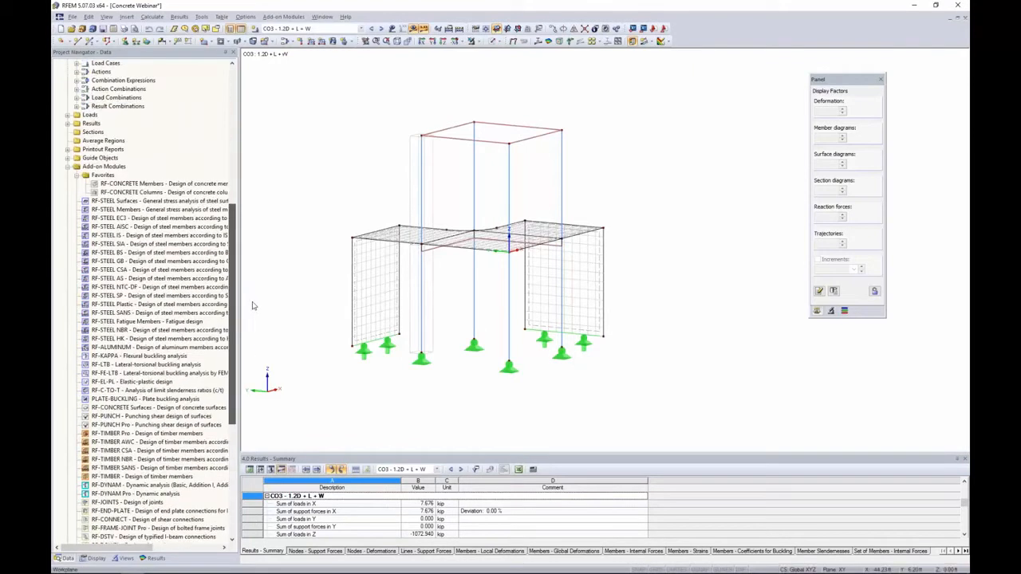
right_click(180, 185)
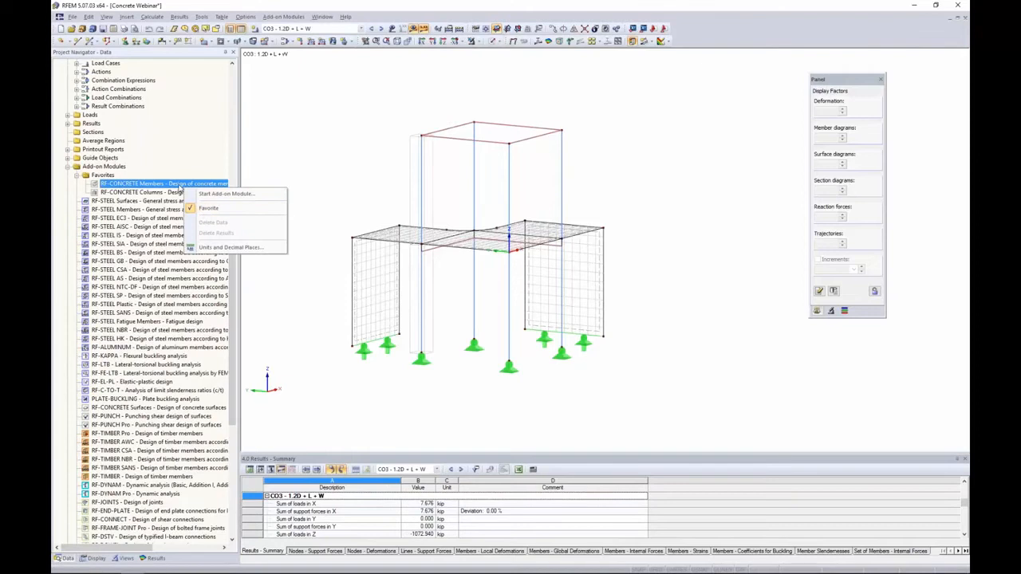
left_click(274, 186)
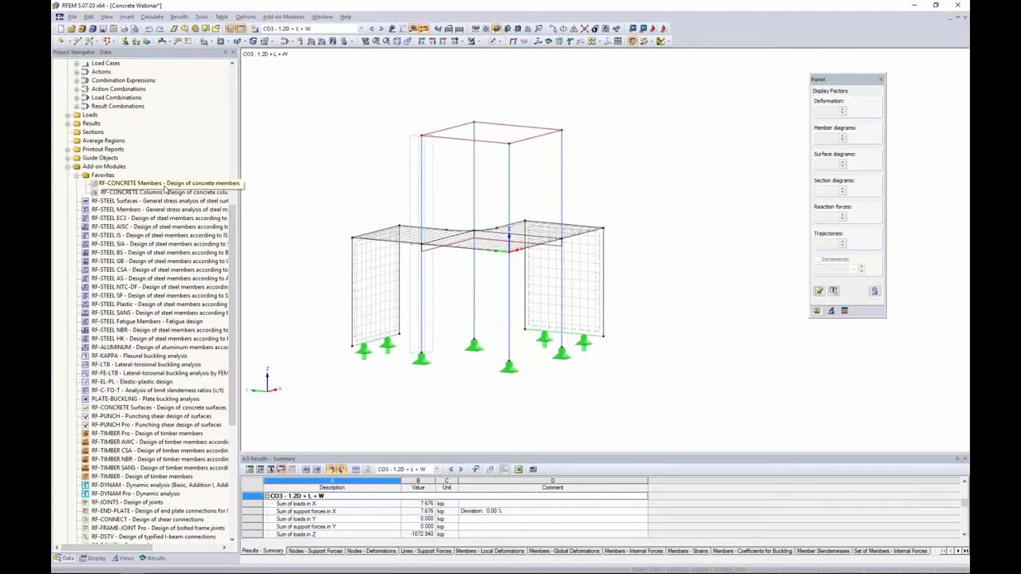
double_click(165, 188)
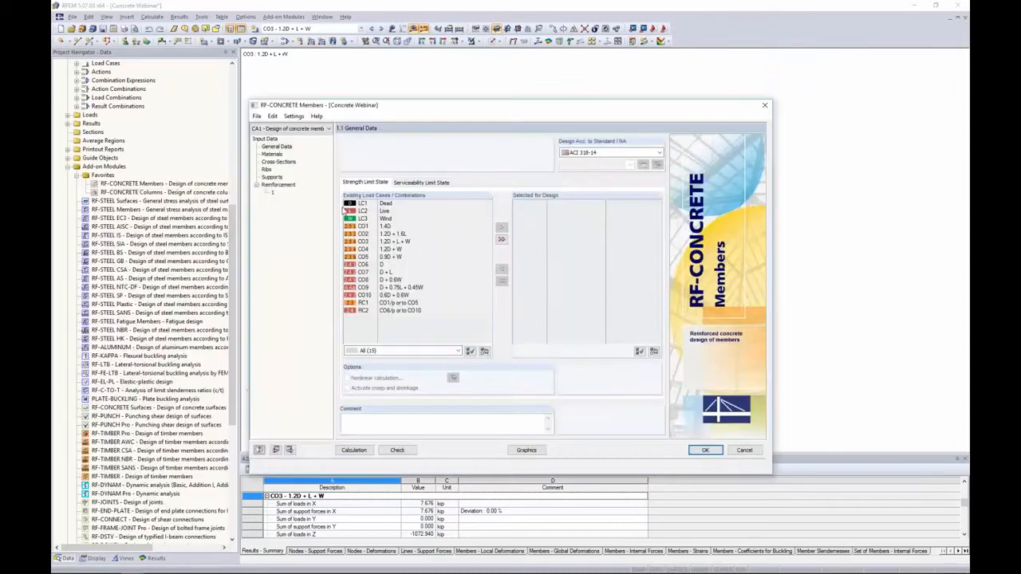
Set the design standard to ACI 318-14
mouse_move(407, 110)
left_mouse_down()
mouse_move(440, 102)
mouse_move(418, 100)
left_mouse_up()
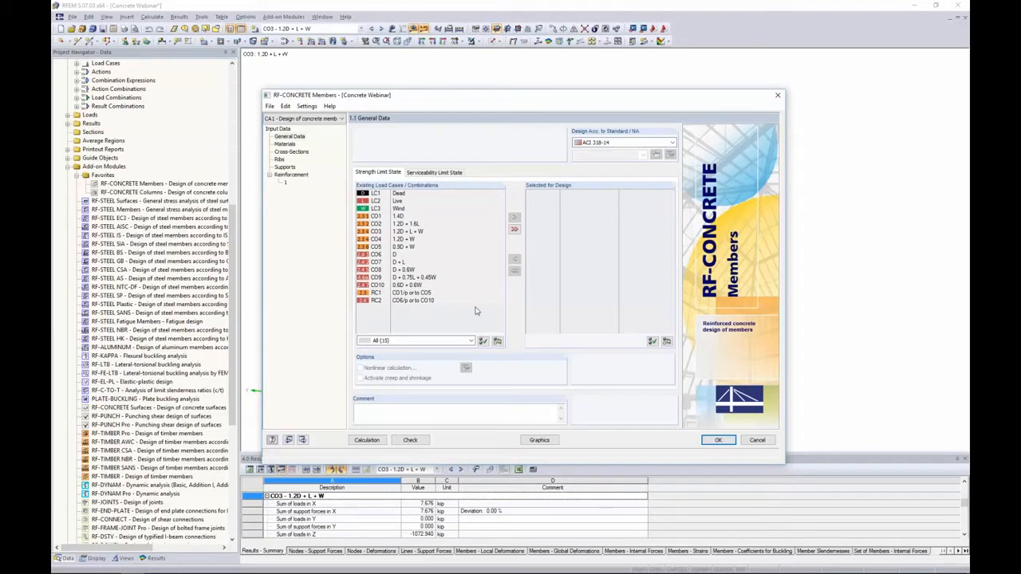
left_click(602, 145)
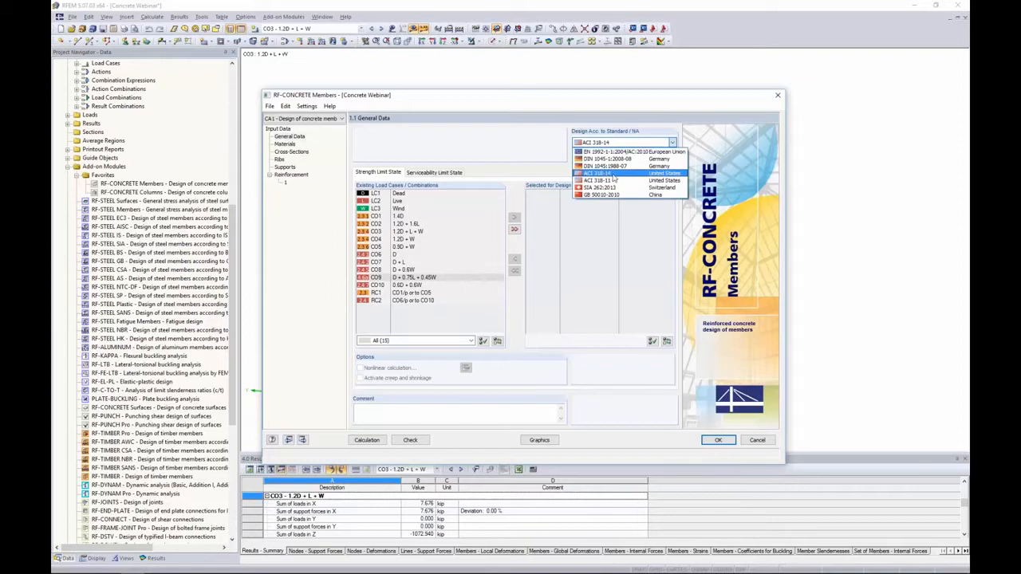
left_click(613, 175)
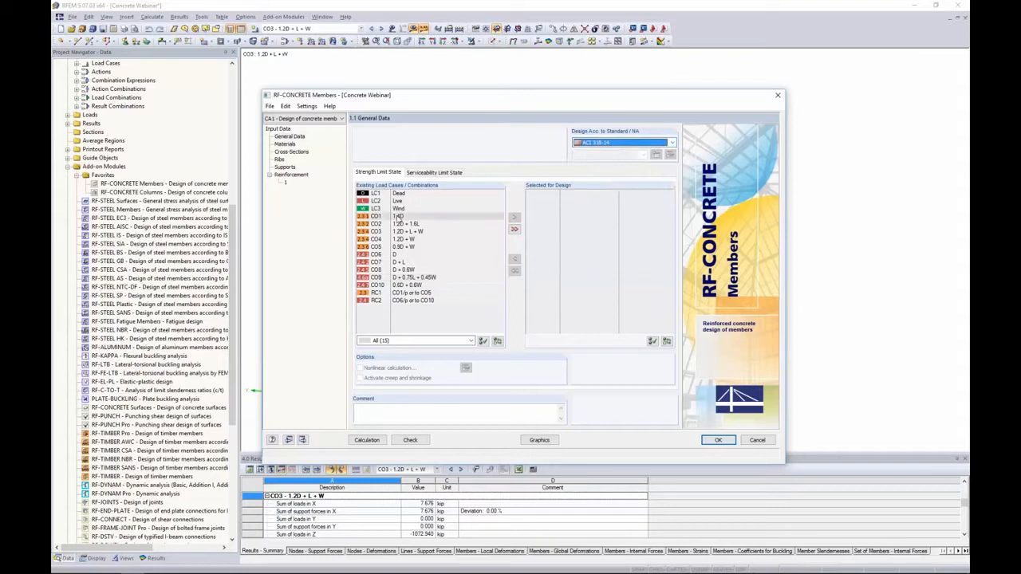
Select combinations CO1 through CO5 for strength limit state design
left_click(397, 217)
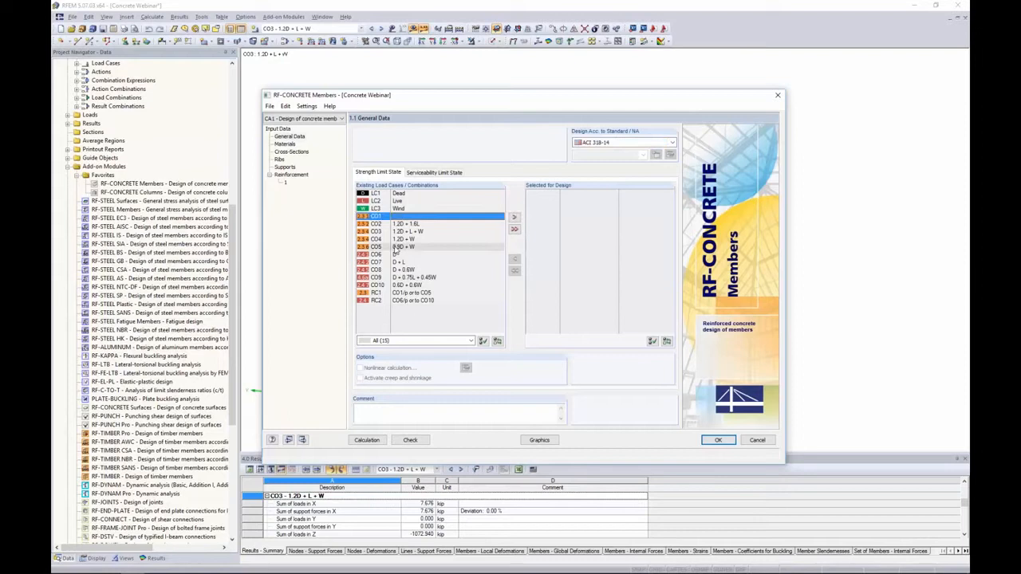
left_click(396, 247, "shift")
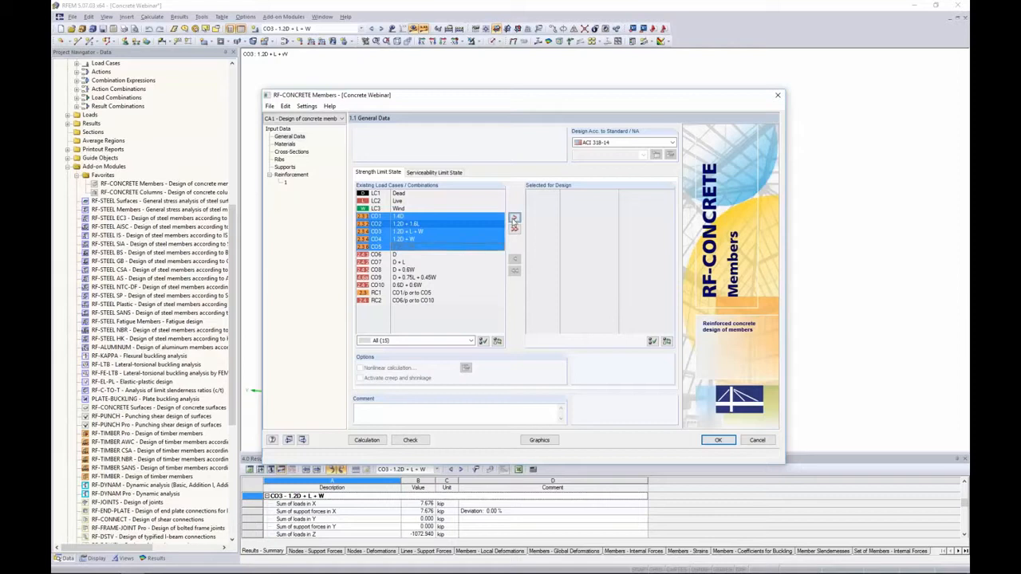
left_click(513, 218)
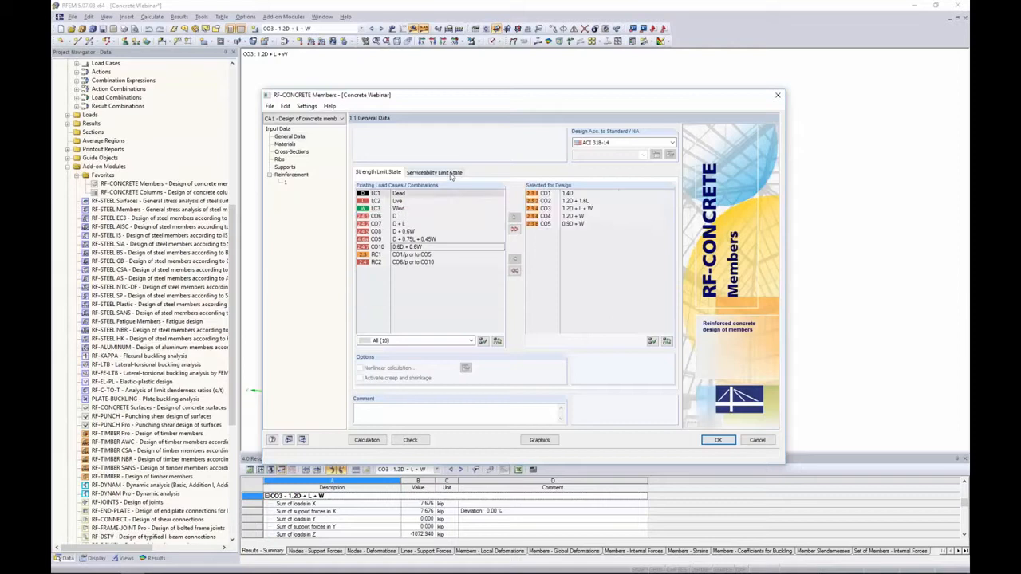
Select combinations CO6 through CO10 for serviceability limit state design
left_click(435, 172)
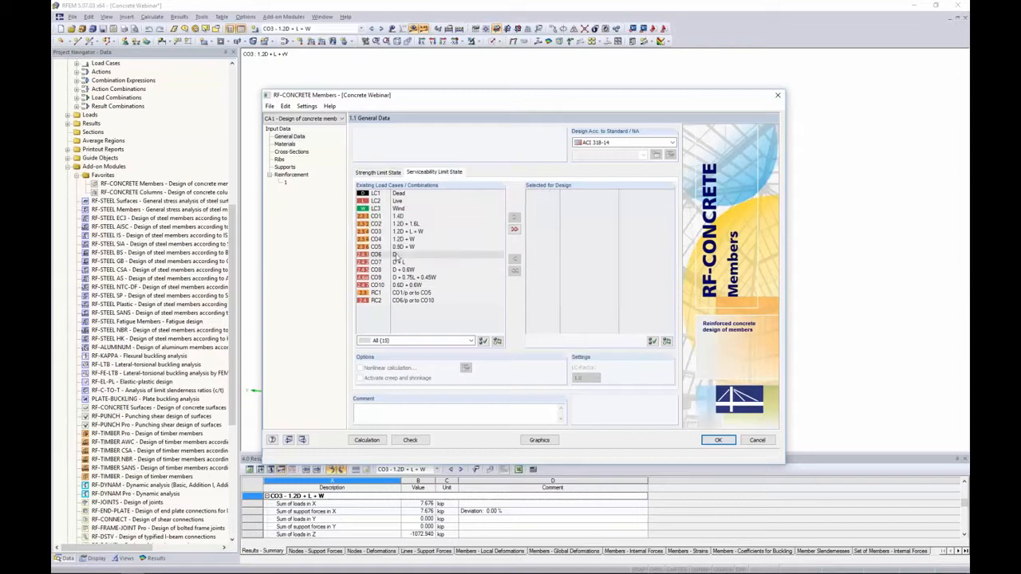
left_click(399, 254)
left_click(404, 285, "shift")
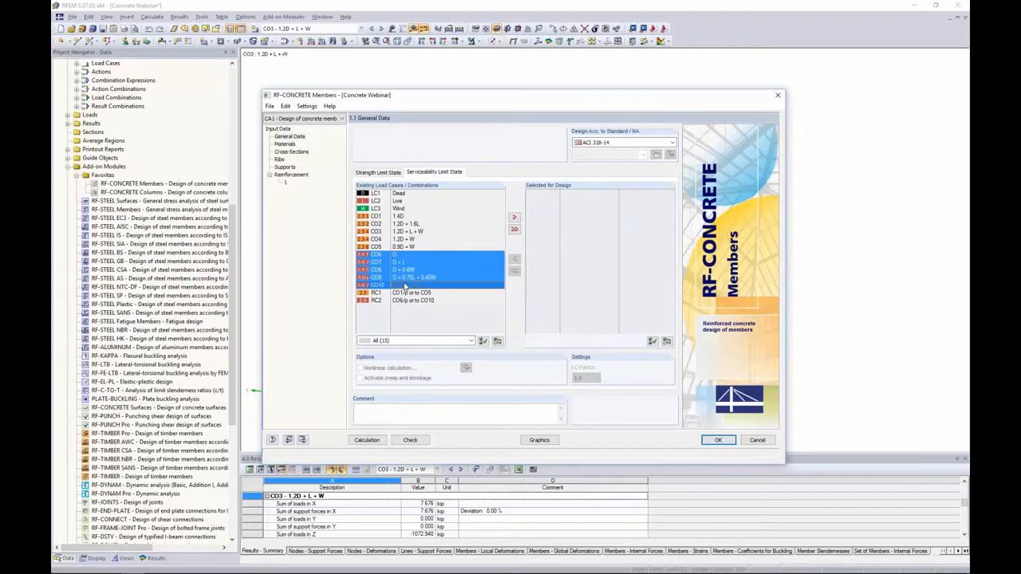
left_click(513, 217)
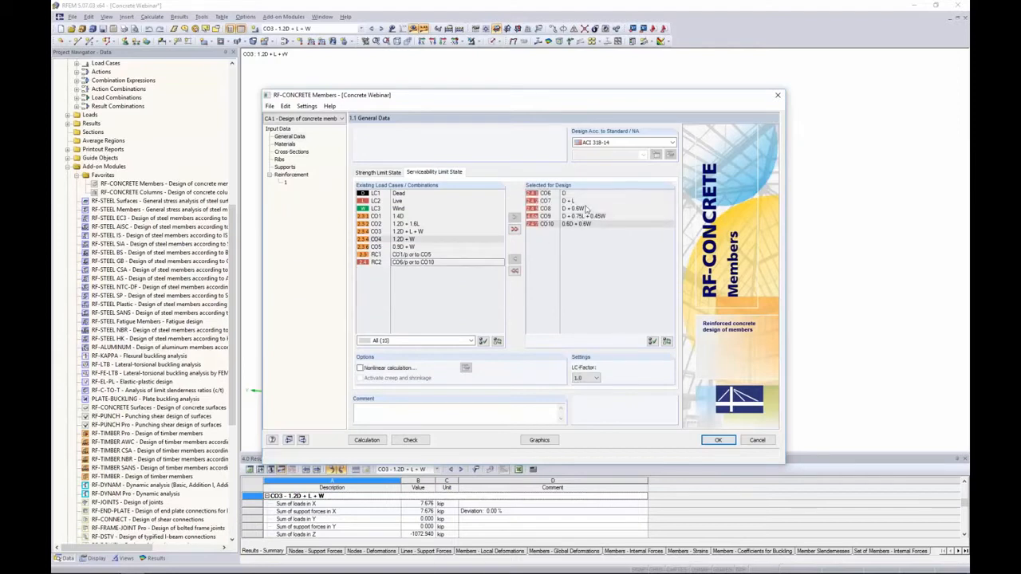
left_click(536, 207)
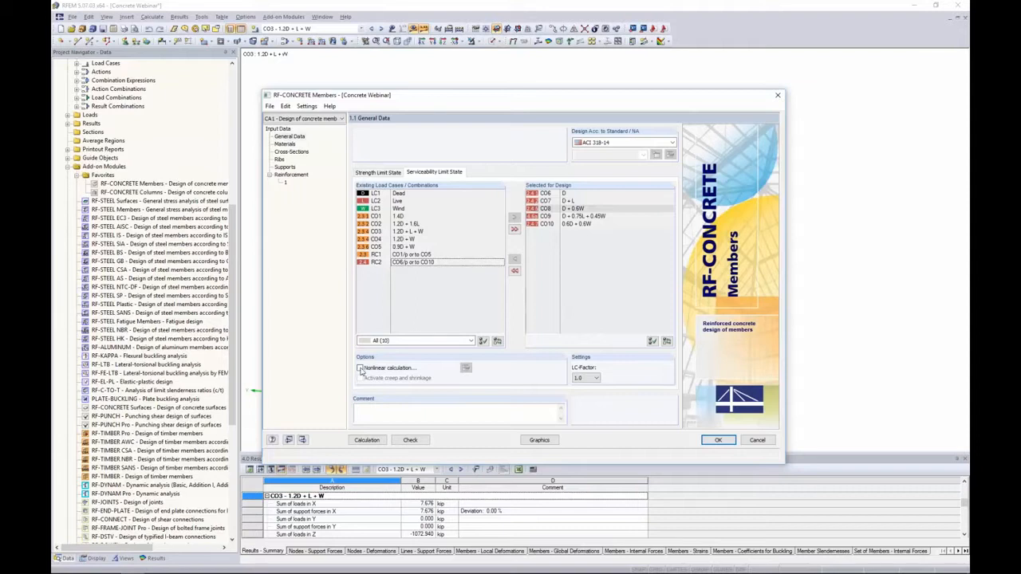
left_click(359, 368)
left_click(359, 378)
left_click(465, 370)
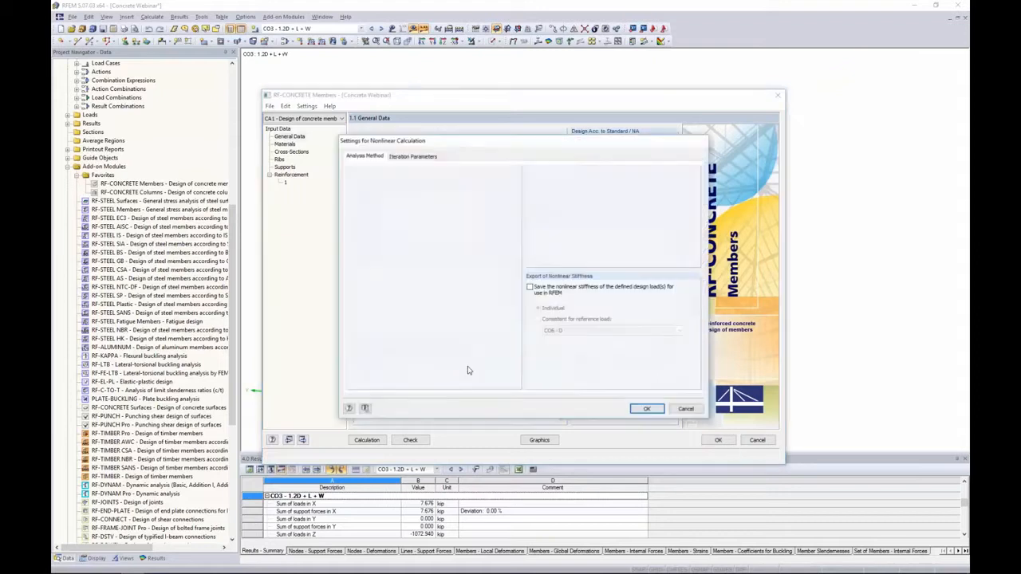
left_click(420, 160)
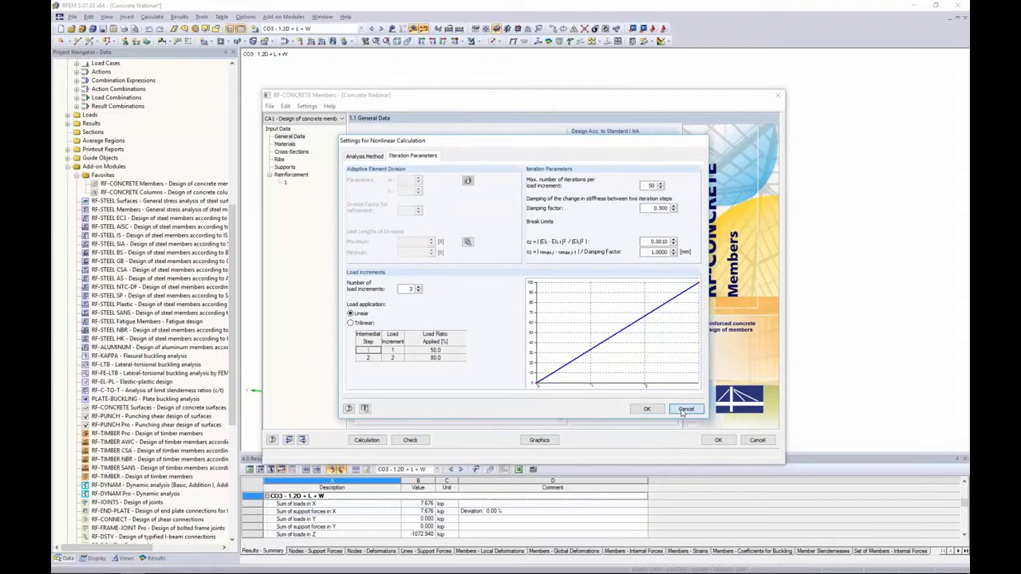
left_click(684, 410)
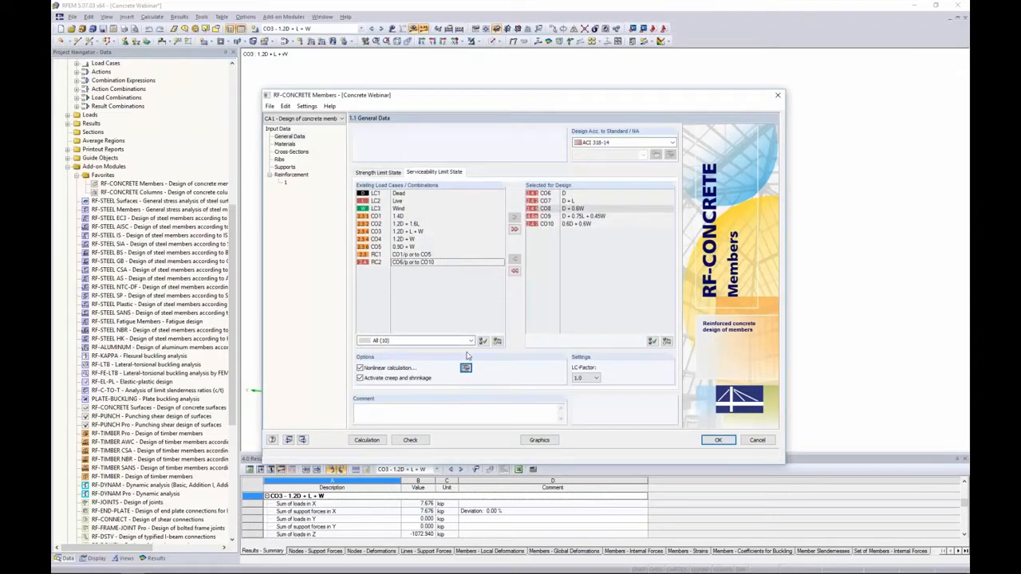
left_click(360, 368)
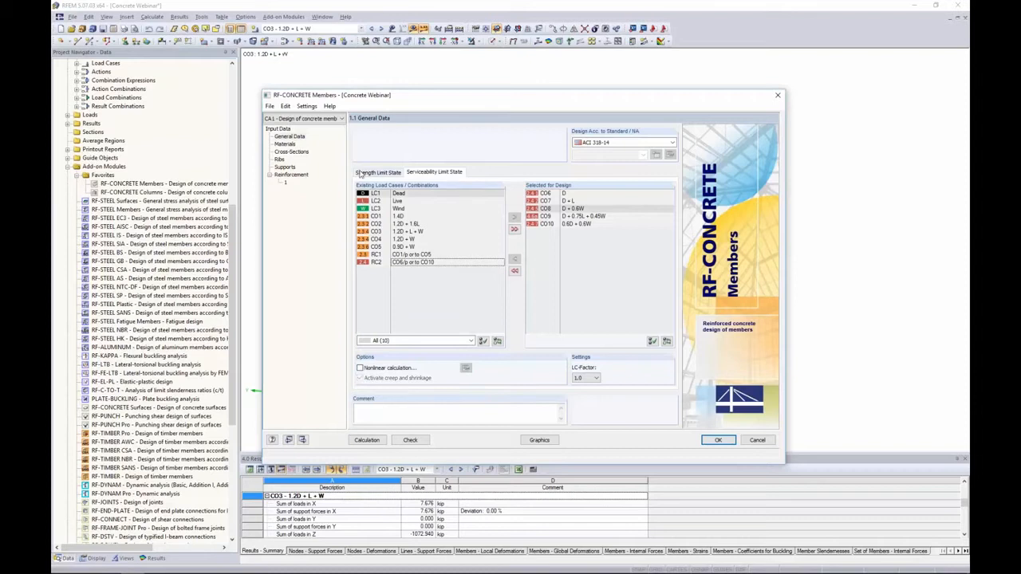
Review the module's materials and cross-sections, then close the module keeping its input
left_click(359, 175)
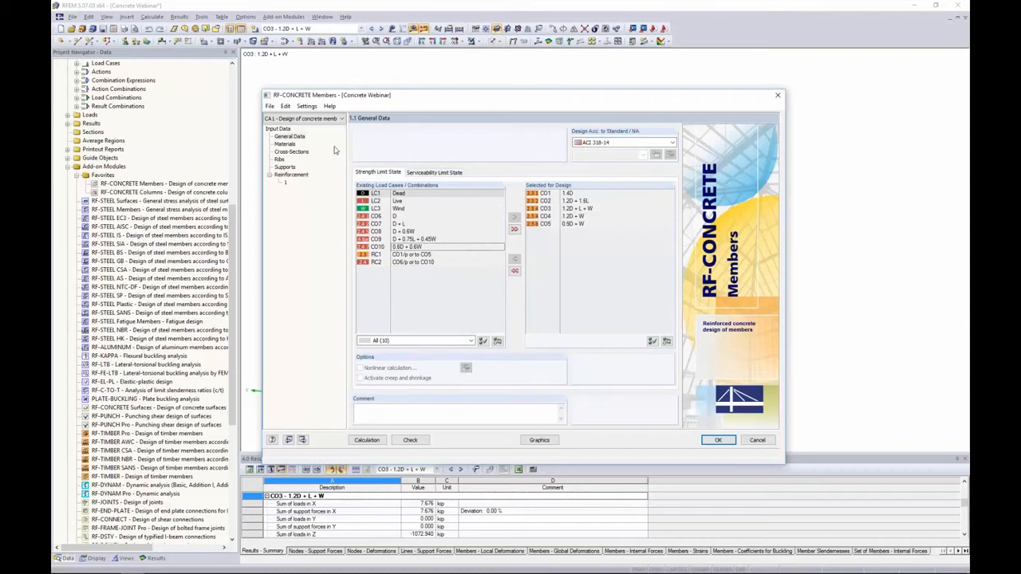
left_click(284, 145)
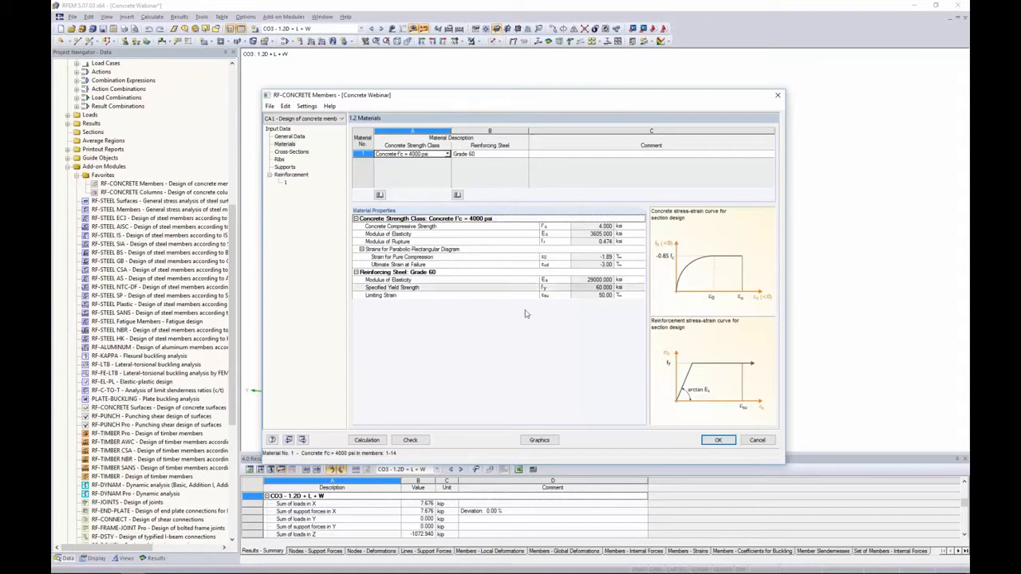
left_click(296, 156)
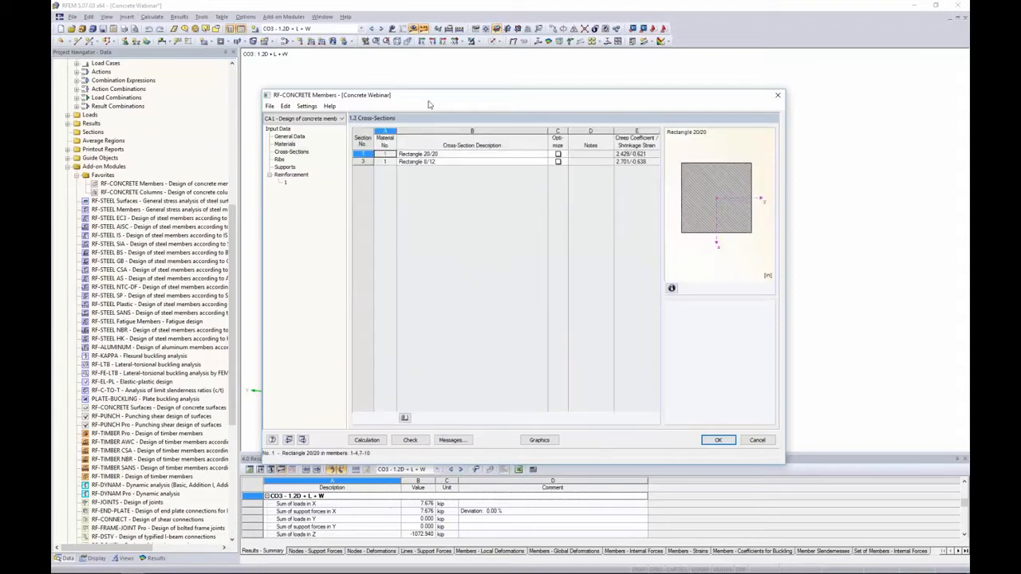
left_click_drag(430, 95, 432, 269)
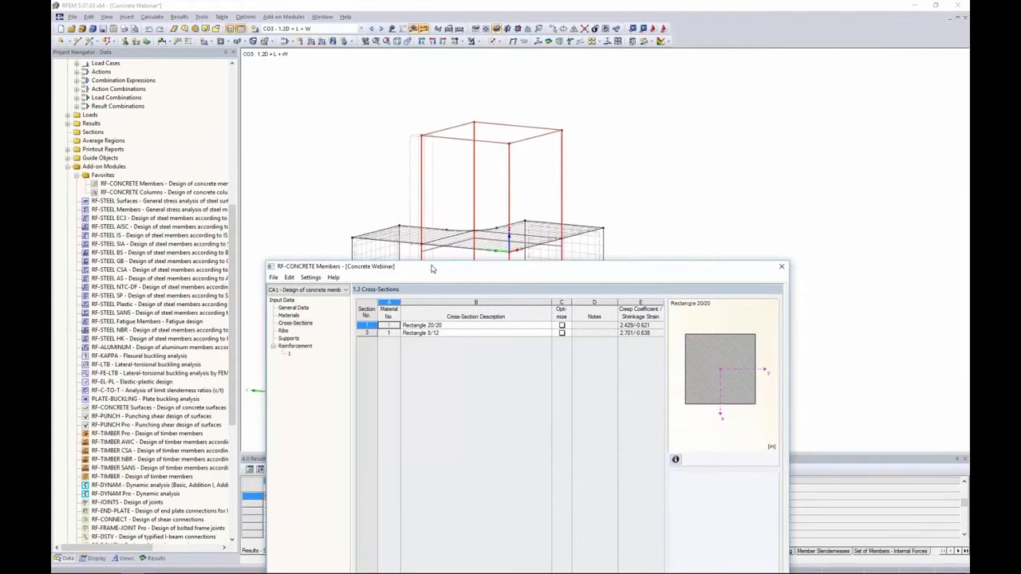
left_click_drag(698, 269, 683, 114)
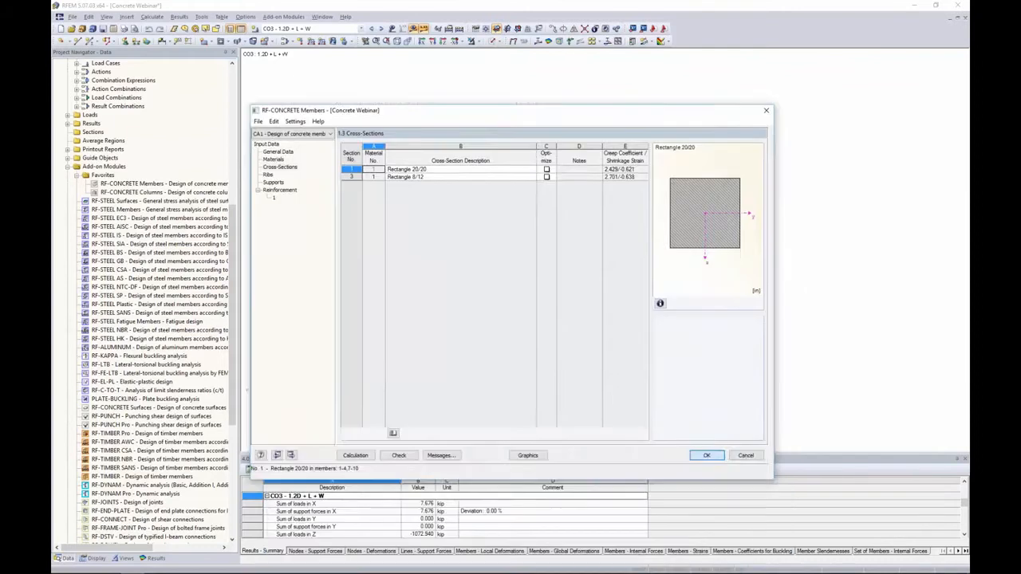
left_click(706, 456)
Show the model as solid transparent and reopen RF-CONCRETE Members
left_click(493, 41)
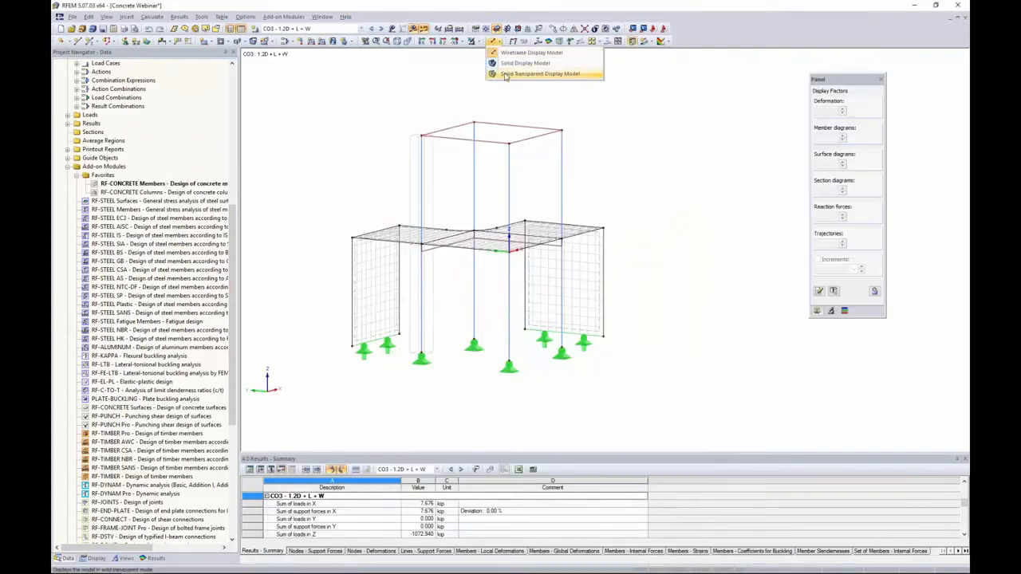
left_click(505, 74)
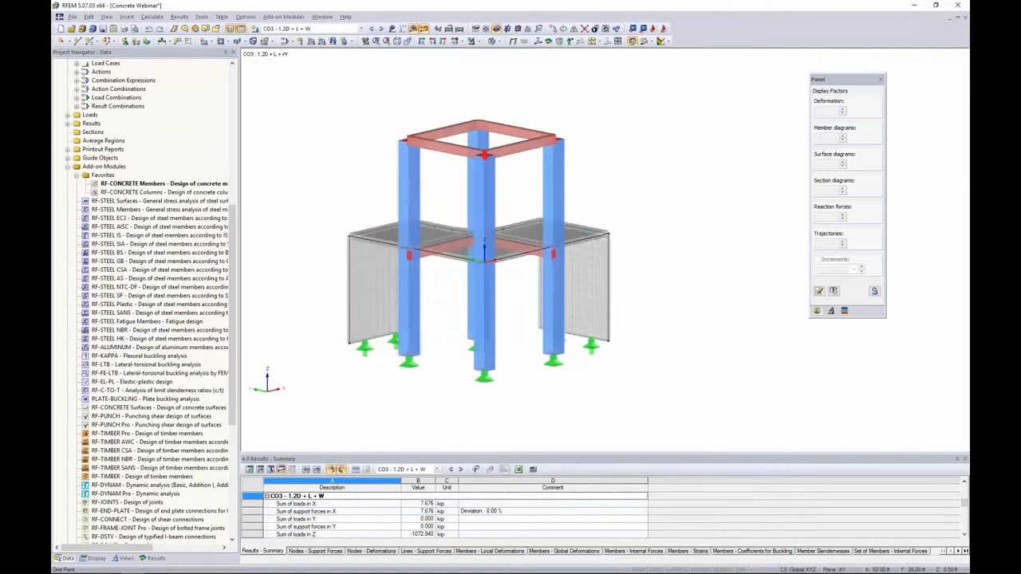
double_click(166, 185)
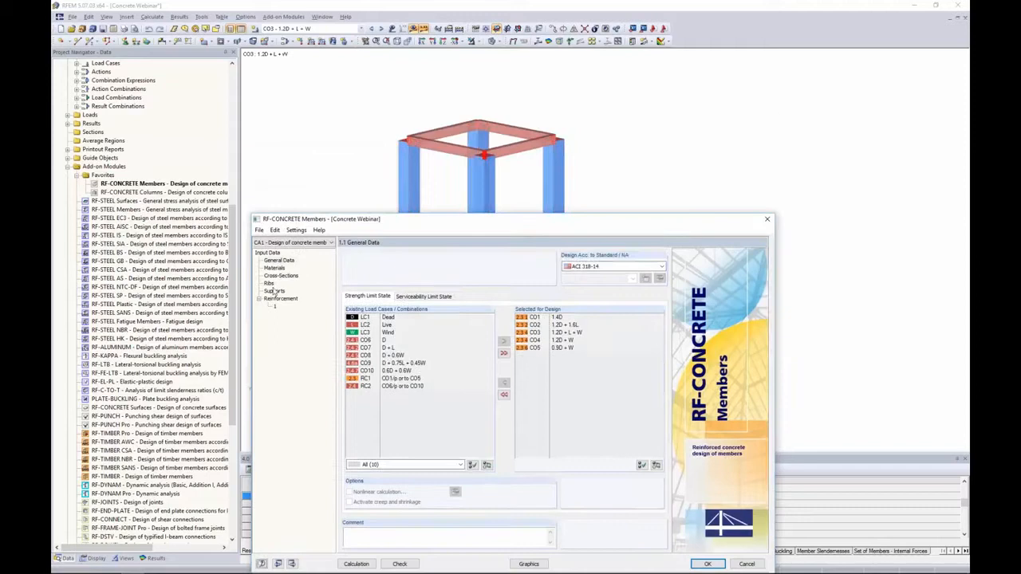
Review the module's cross-sections table and the previews of Rectangle 20/20 and Rectangle 8/12
left_click(276, 277)
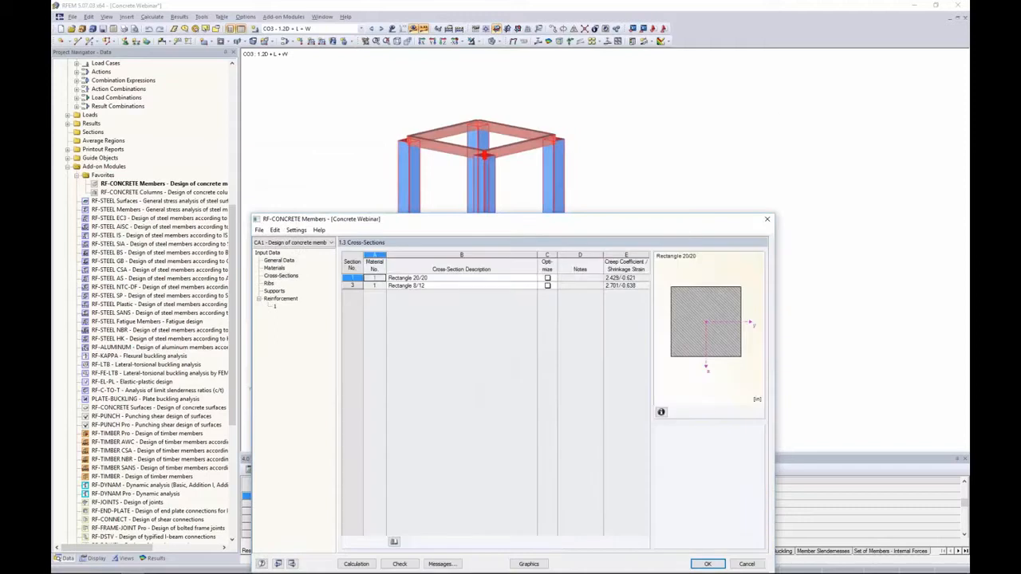
left_click(403, 278)
left_click(407, 285)
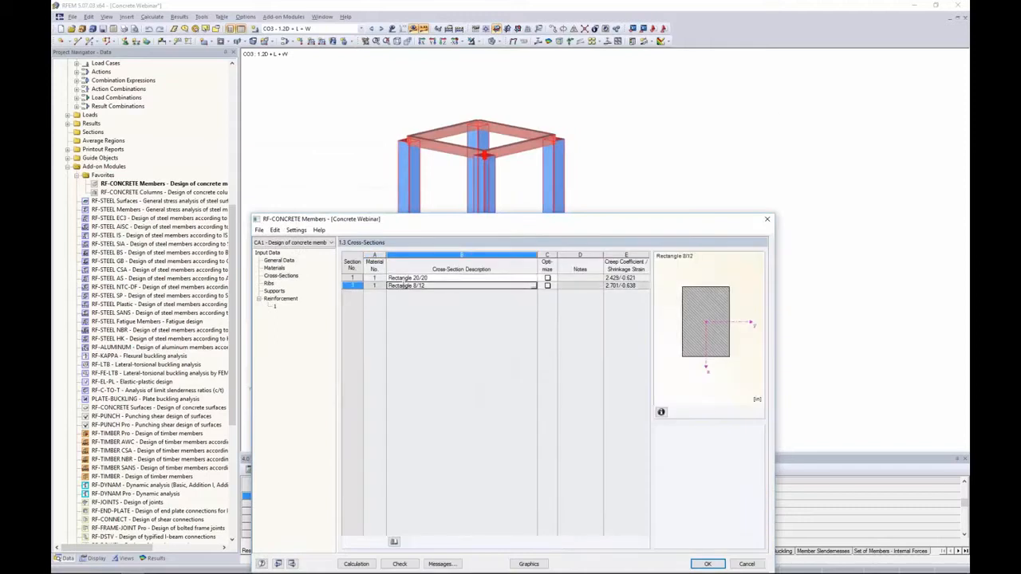
left_click_drag(413, 226, 410, 285)
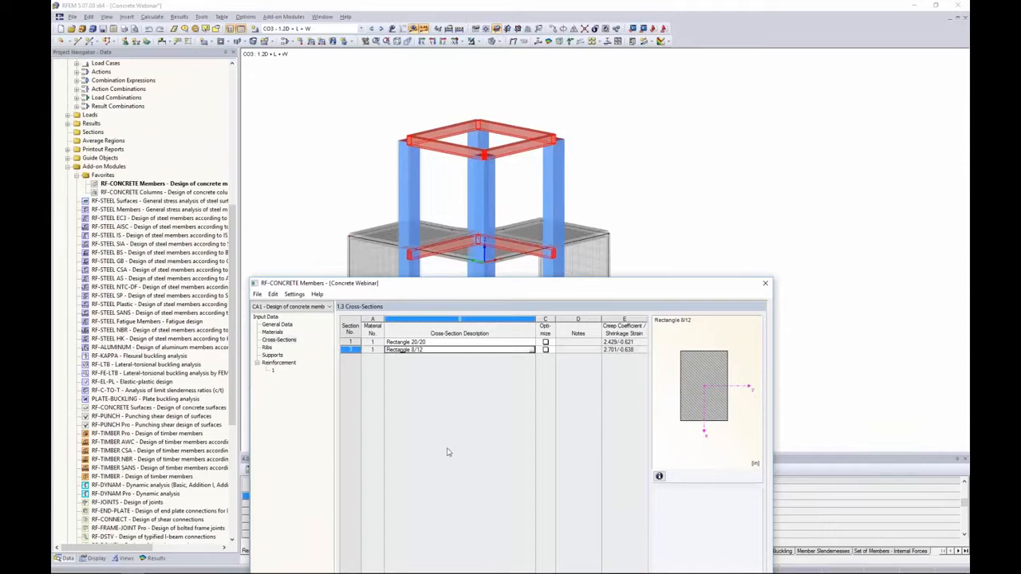
left_click(450, 342)
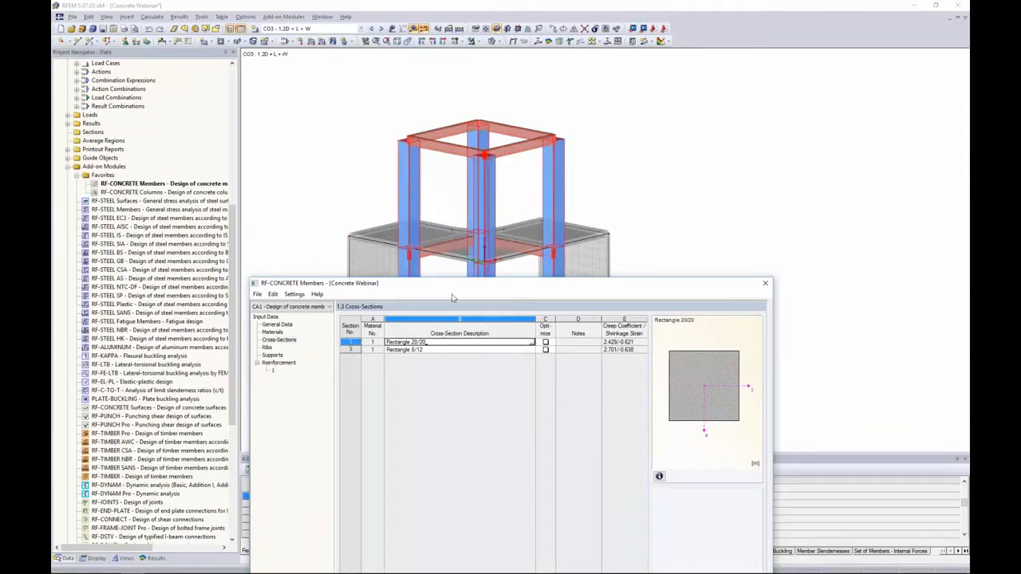
left_click_drag(451, 291, 475, 129)
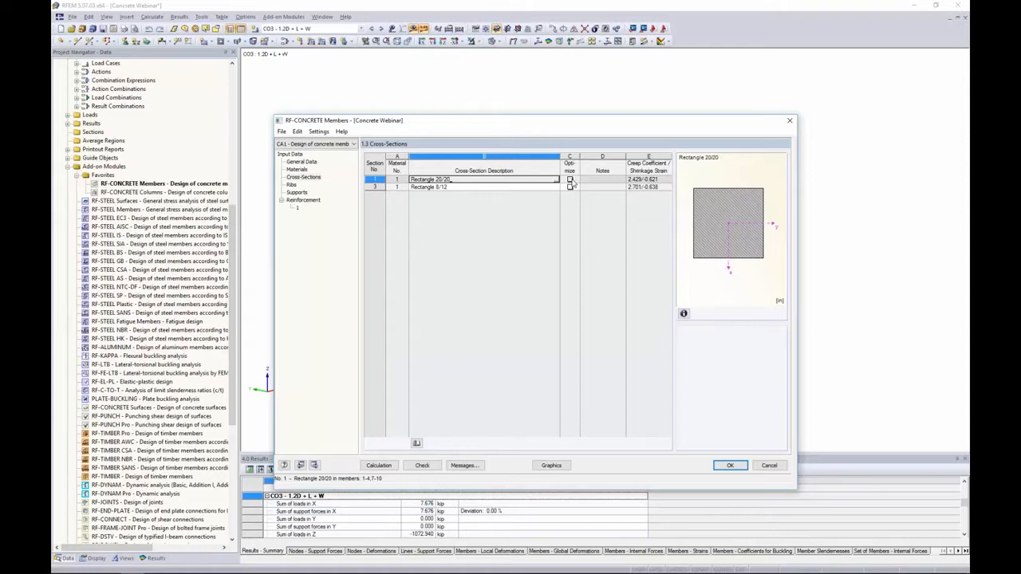
left_click(569, 180)
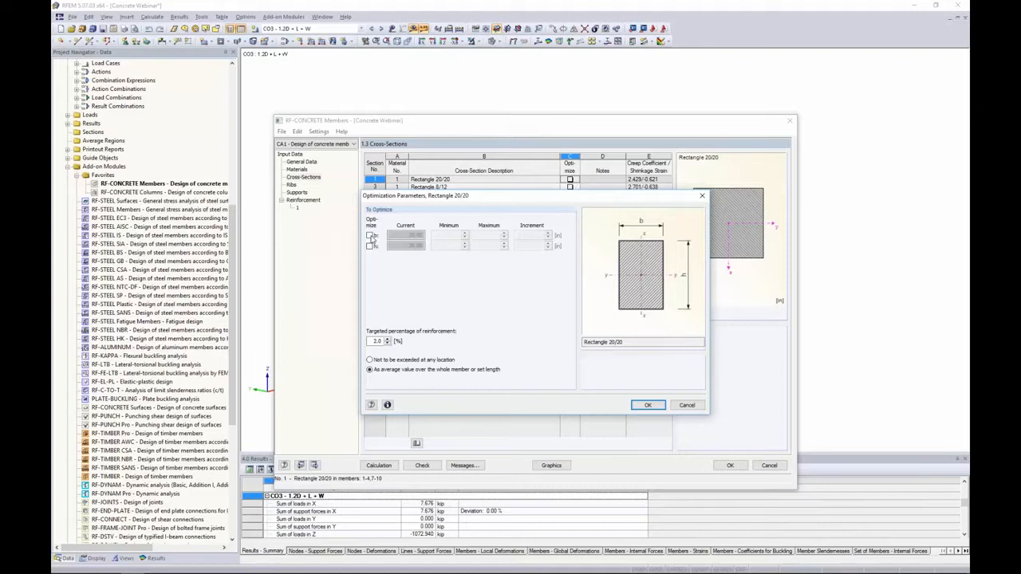
left_click(370, 236)
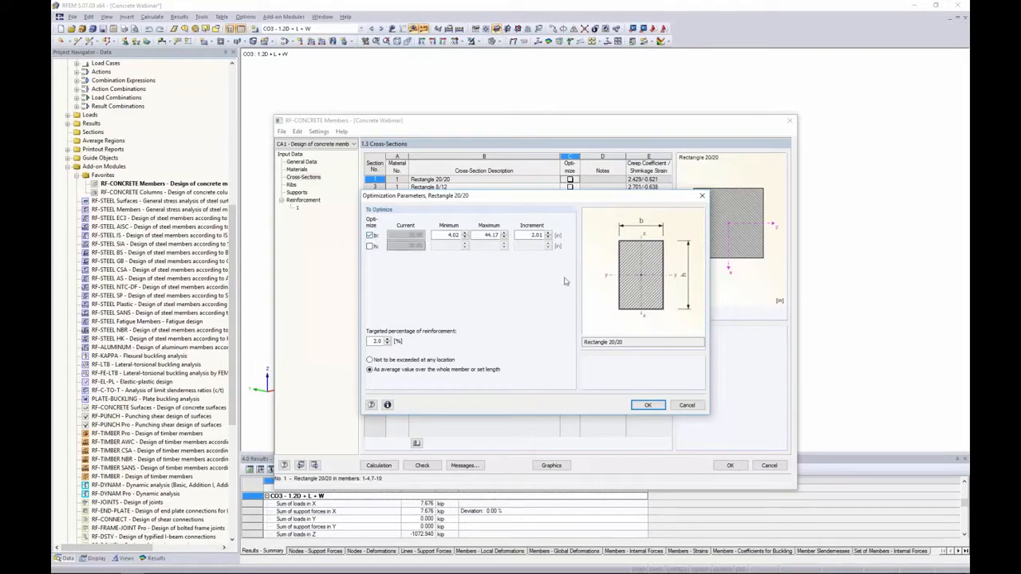
left_click(370, 246)
left_click(370, 247)
left_click(370, 236)
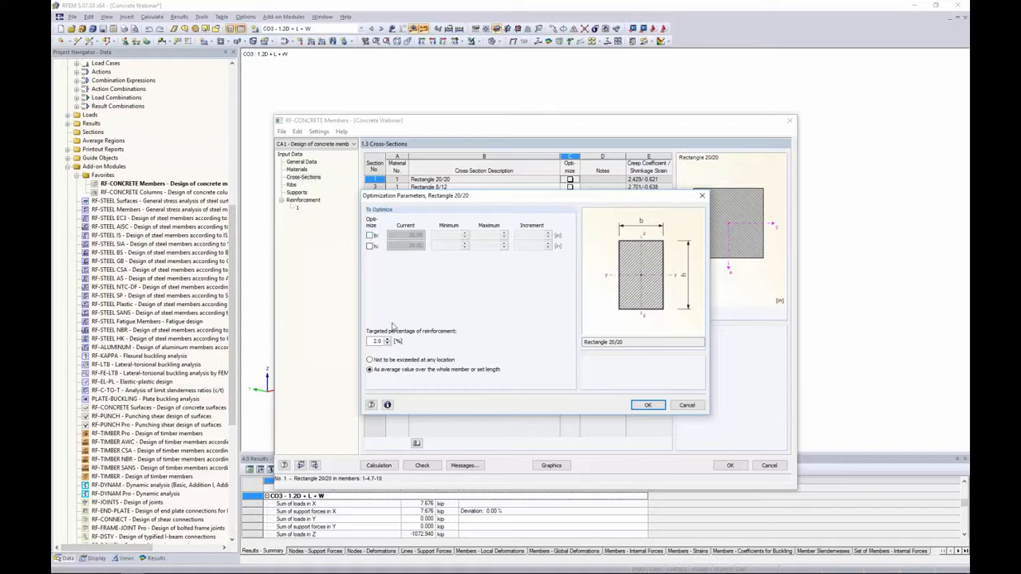
left_click(682, 405)
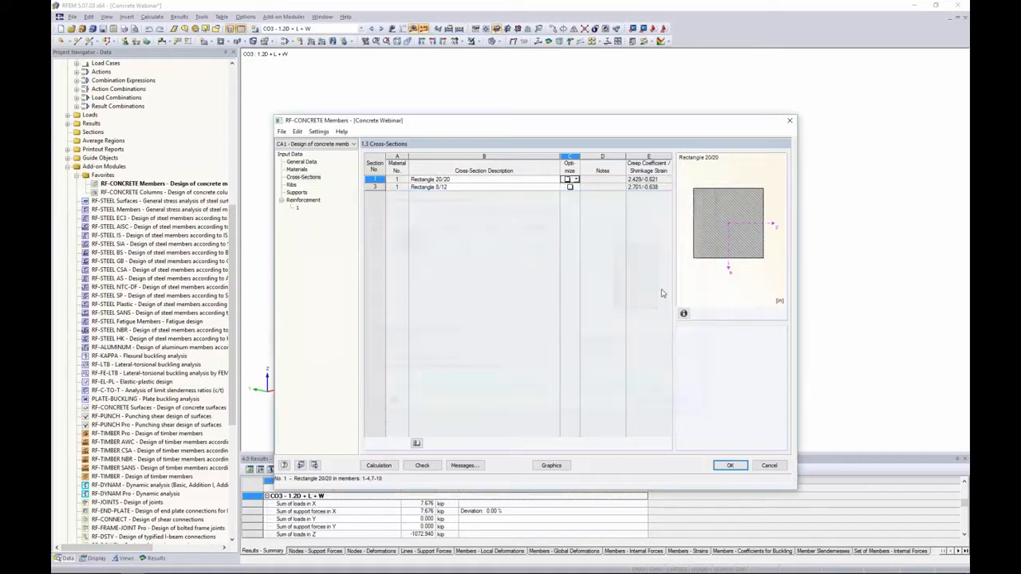
Revisit the general data, then review the ribs table with its effective widths and T-section preview
left_click(301, 161)
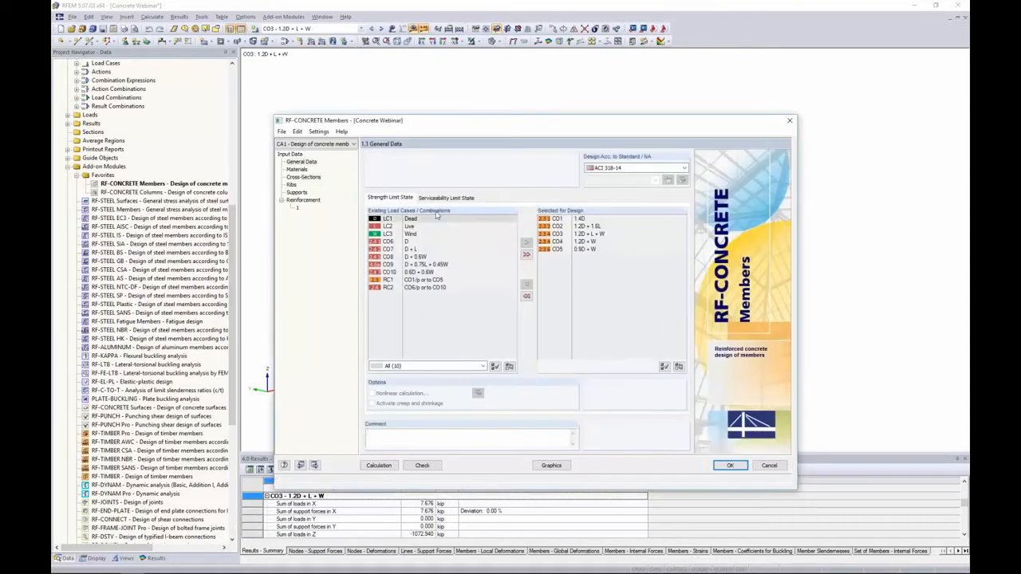
left_click(441, 198)
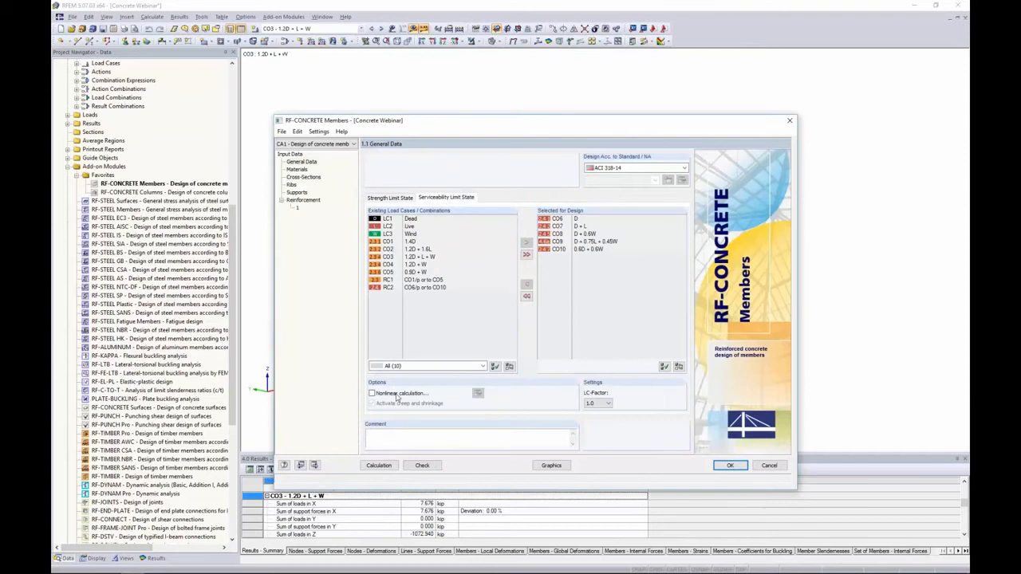
left_click(313, 177)
left_click(293, 185)
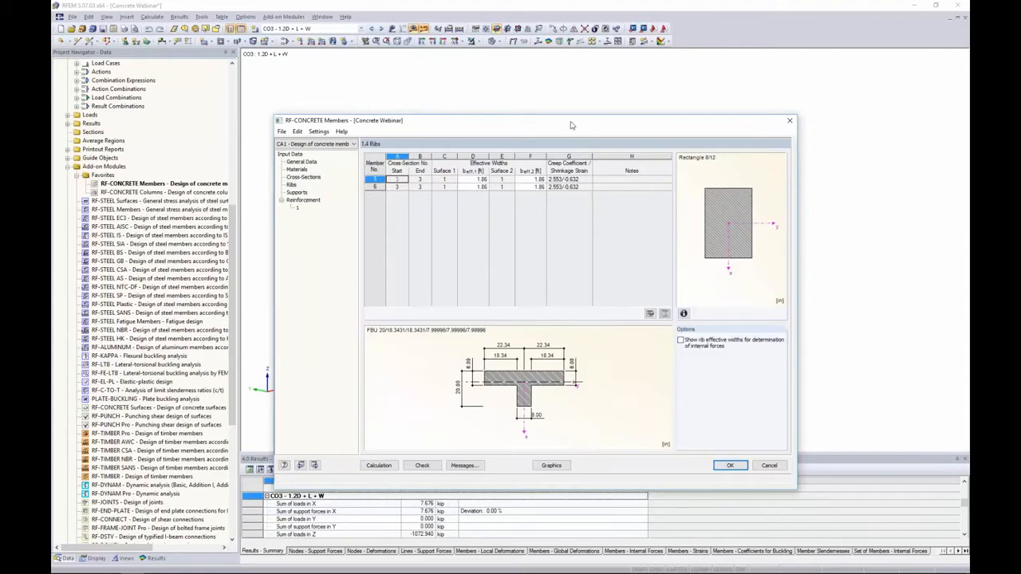
left_click_drag(572, 124, 573, 300)
left_click(398, 363)
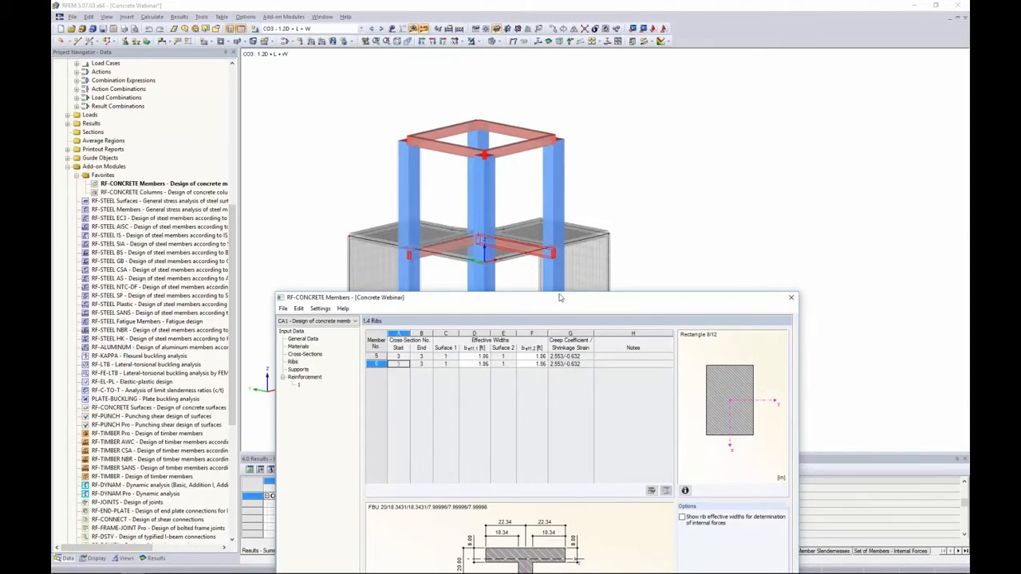
left_click_drag(560, 302, 556, 127)
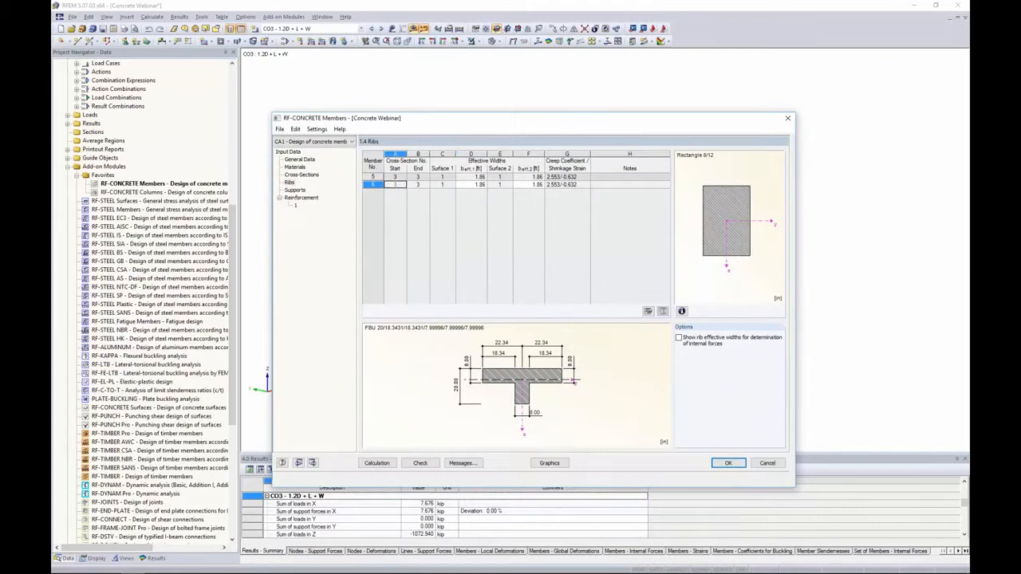
left_click(472, 176)
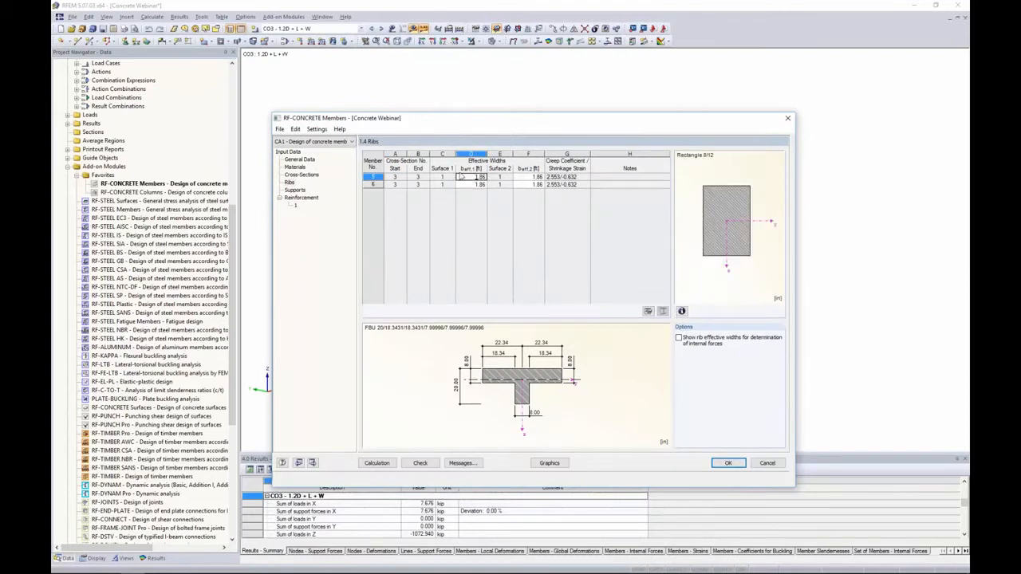
Define the design supports by selecting nodes 19, 21, 22 and 23 in the model
left_click(295, 190)
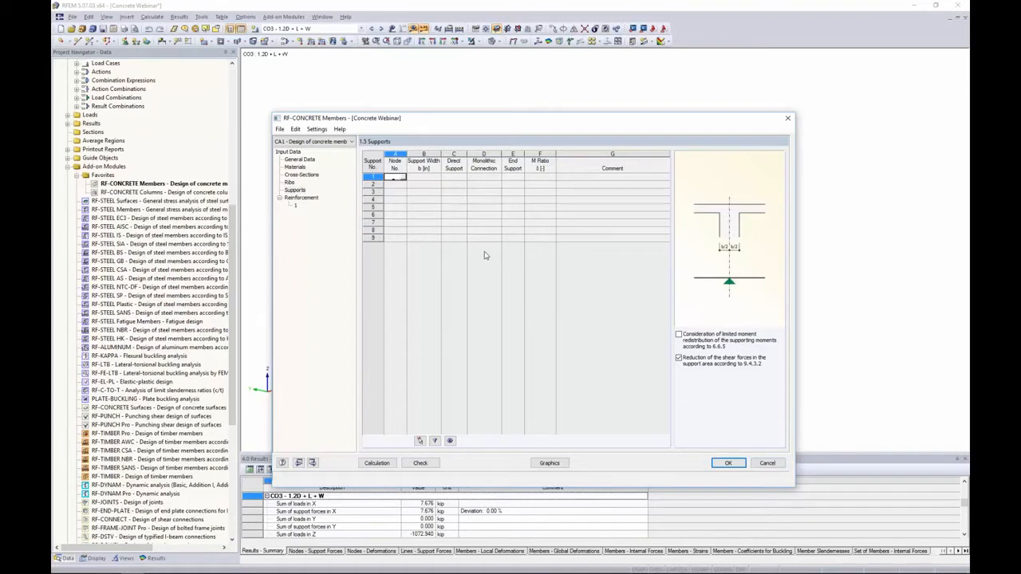
left_click_drag(480, 124, 482, 279)
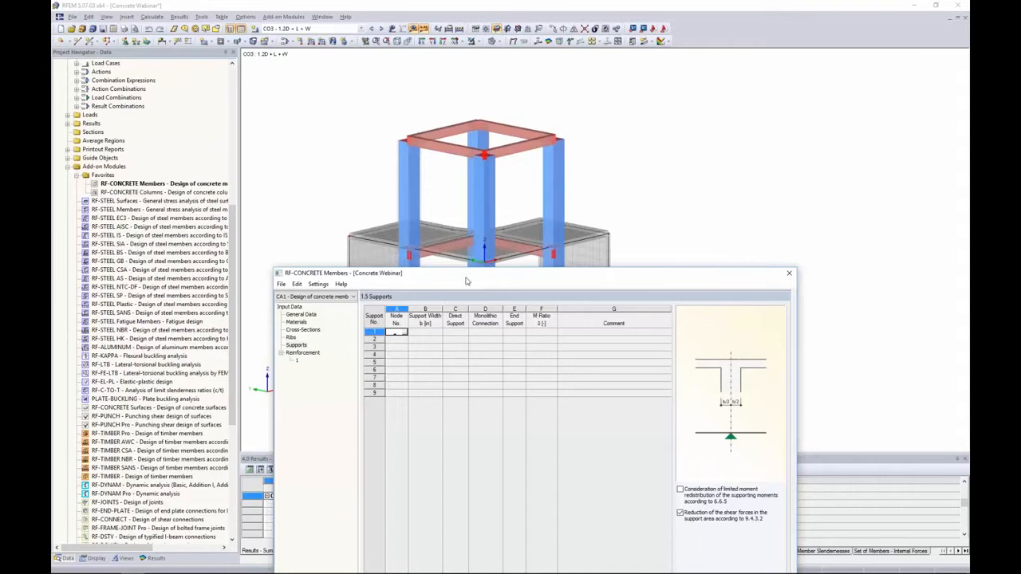
left_click_drag(471, 268, 466, 142)
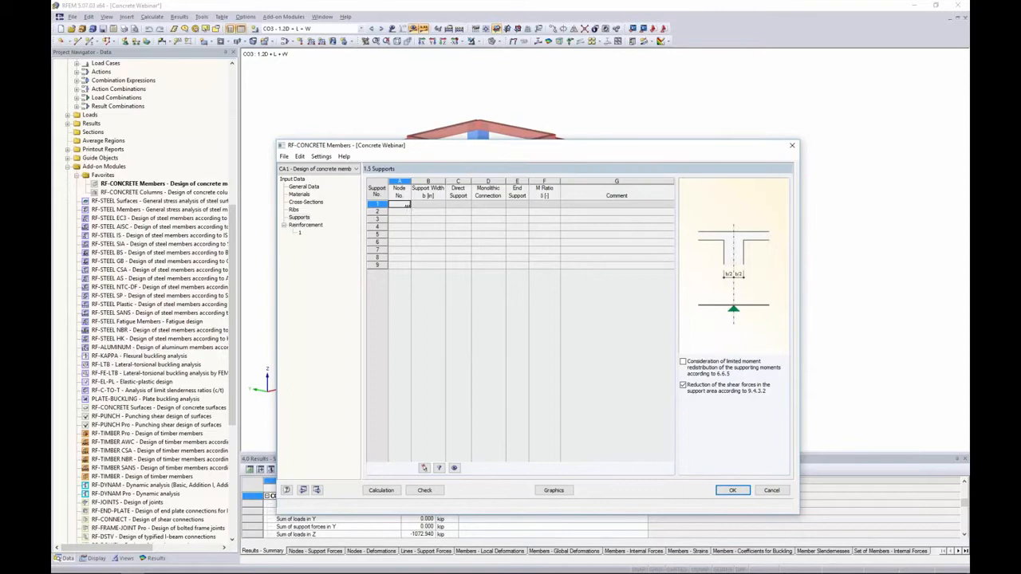
left_click(407, 205)
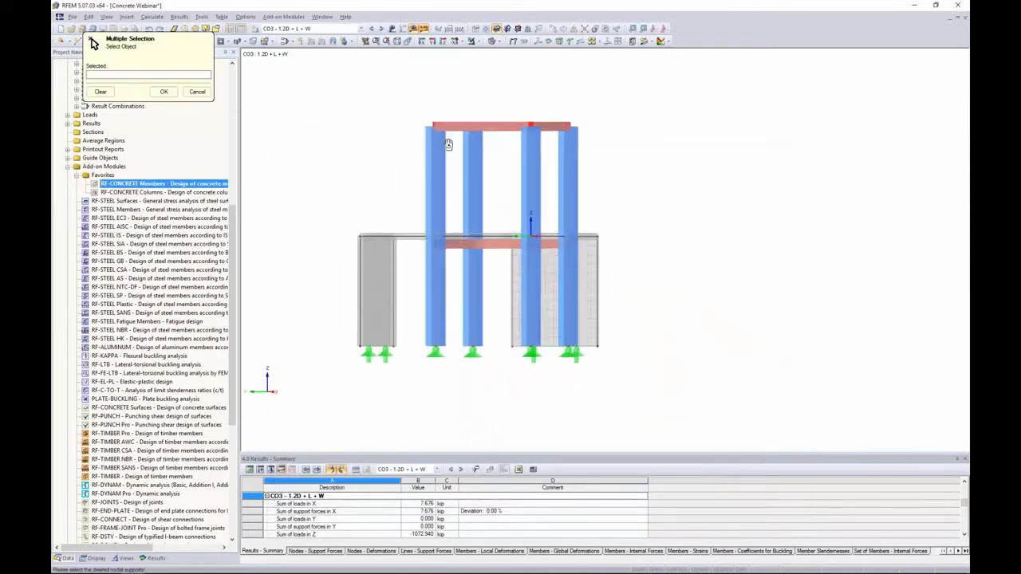
left_click_drag(405, 101, 624, 152)
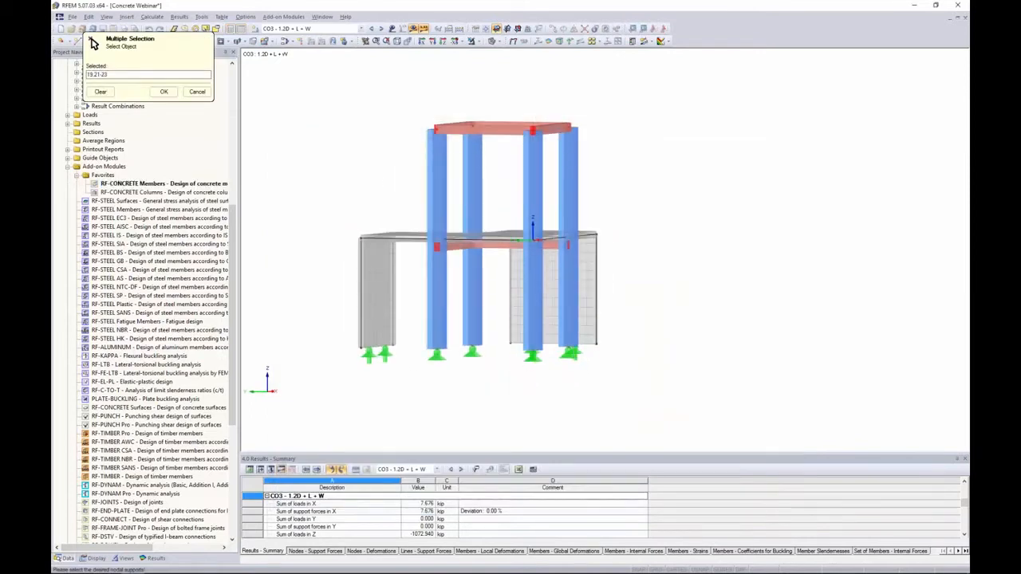
middle_click_drag(590, 94, 523, 129, "ctrl")
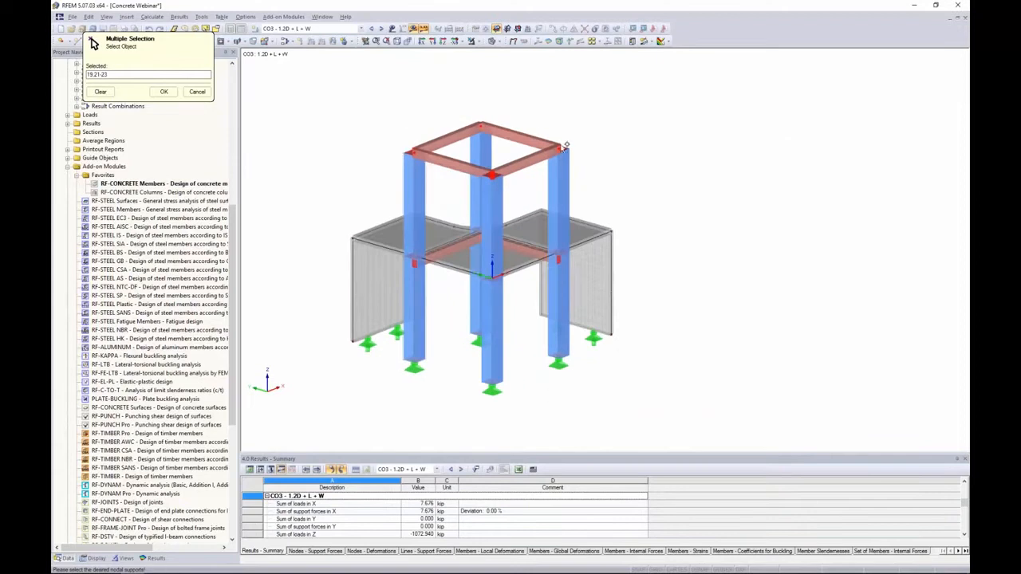
left_click(164, 92)
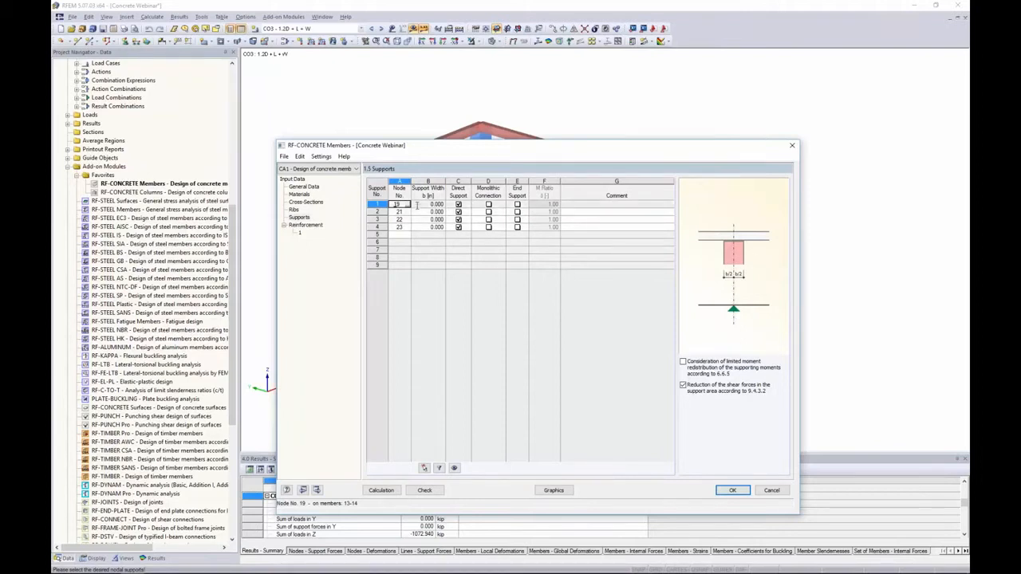
Set the support width of all four supports to 20
key("Tab")
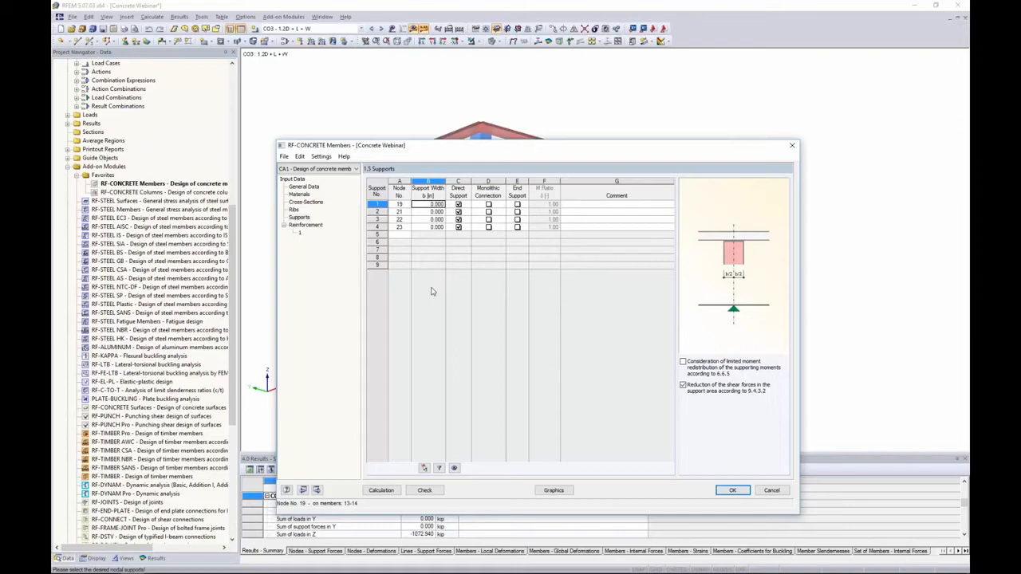
type("20.")
key("Return")
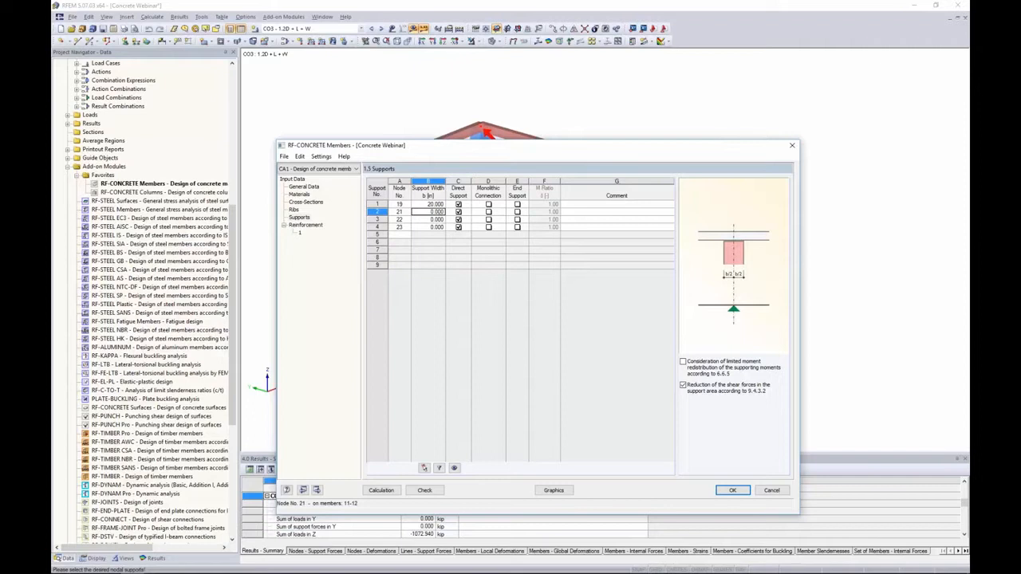
type("20")
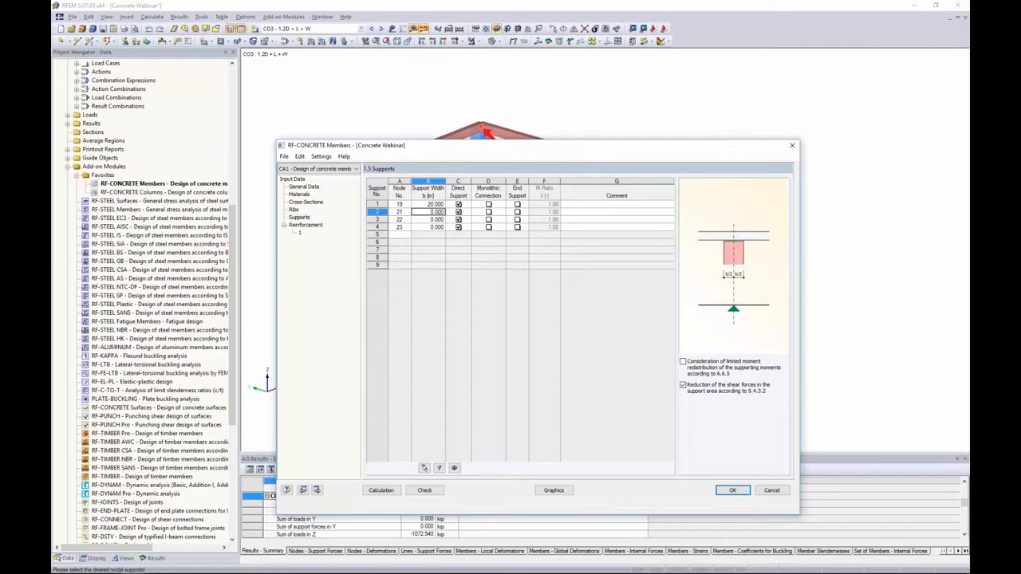
key("Return")
type("20")
key("Return")
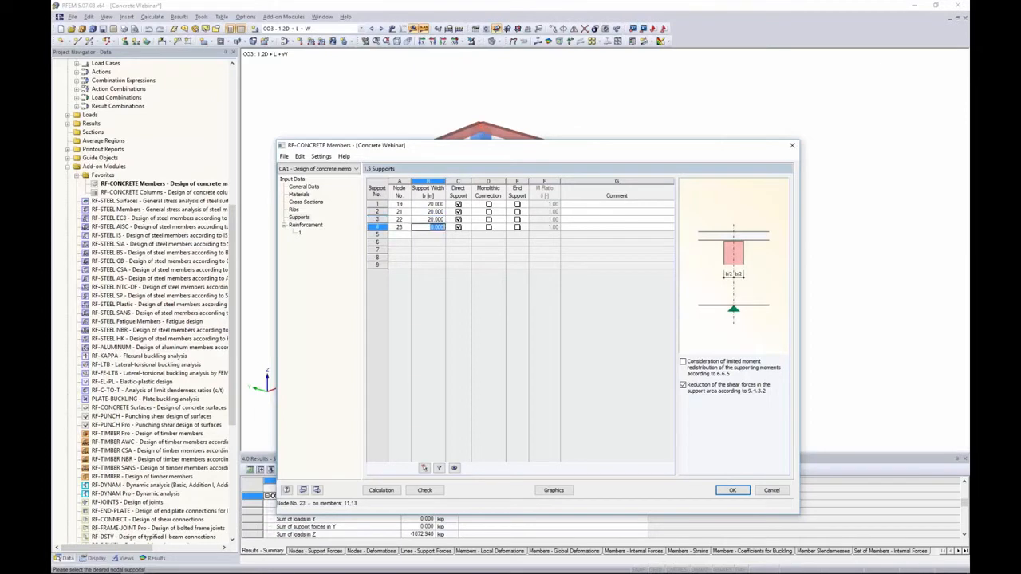
type("20")
key("Return")
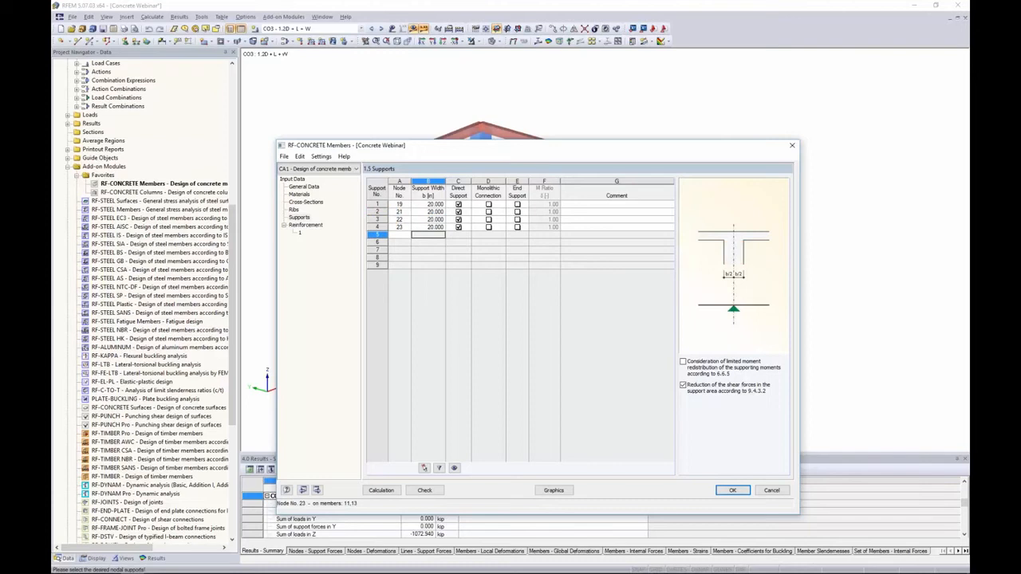
left_click(428, 204)
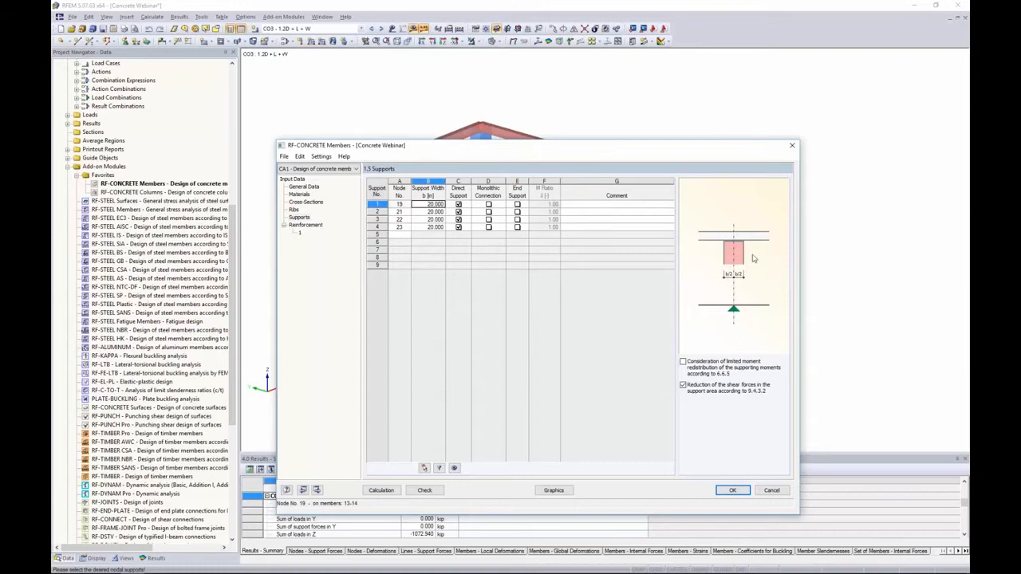
left_click(461, 206)
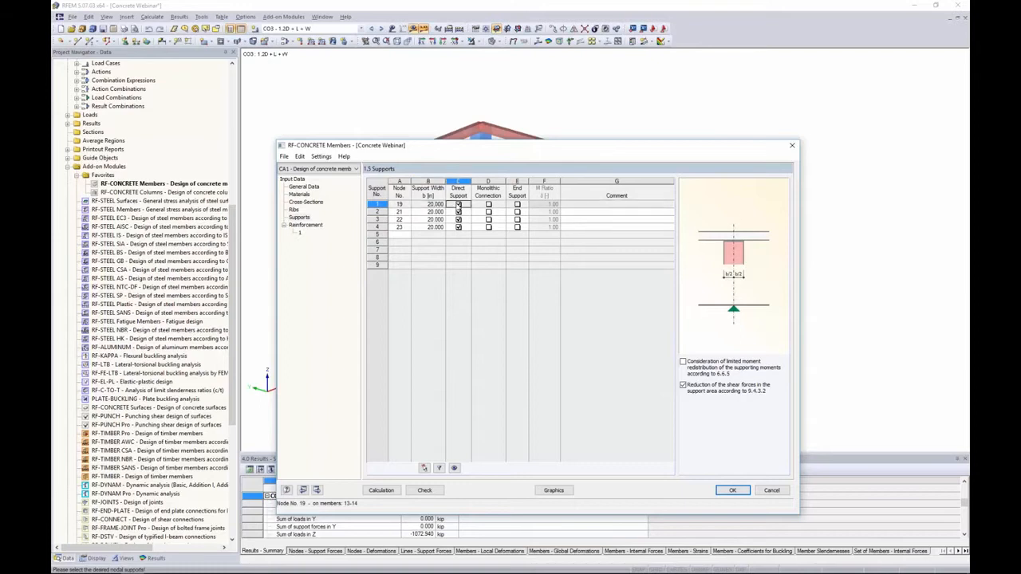
left_click(459, 205)
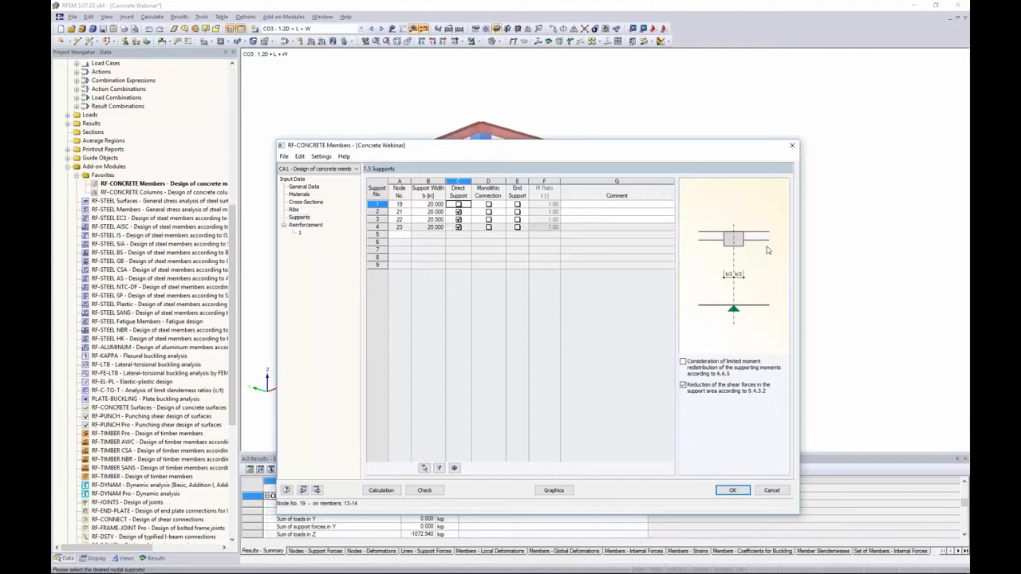
left_click(459, 205)
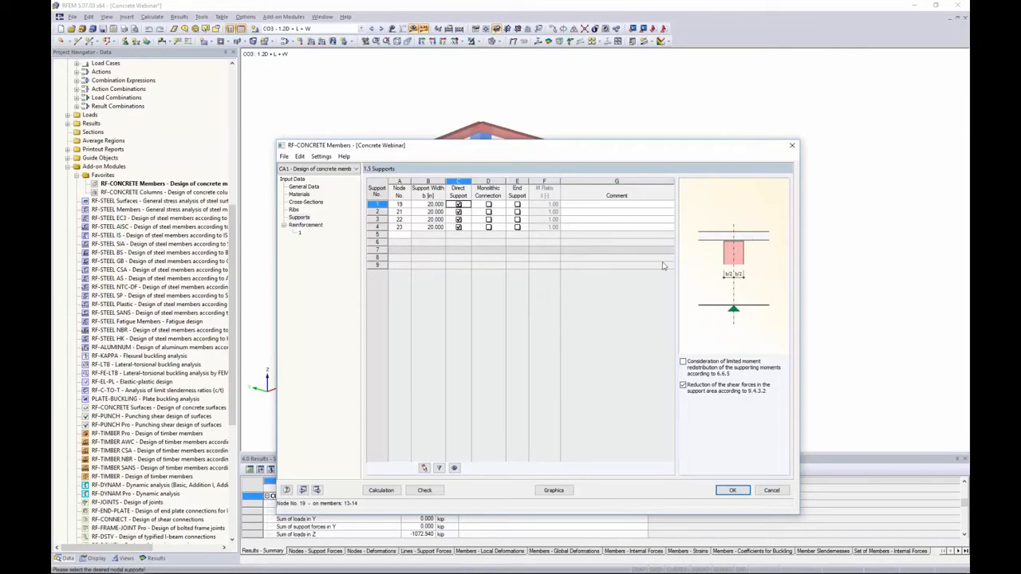
left_click(489, 205)
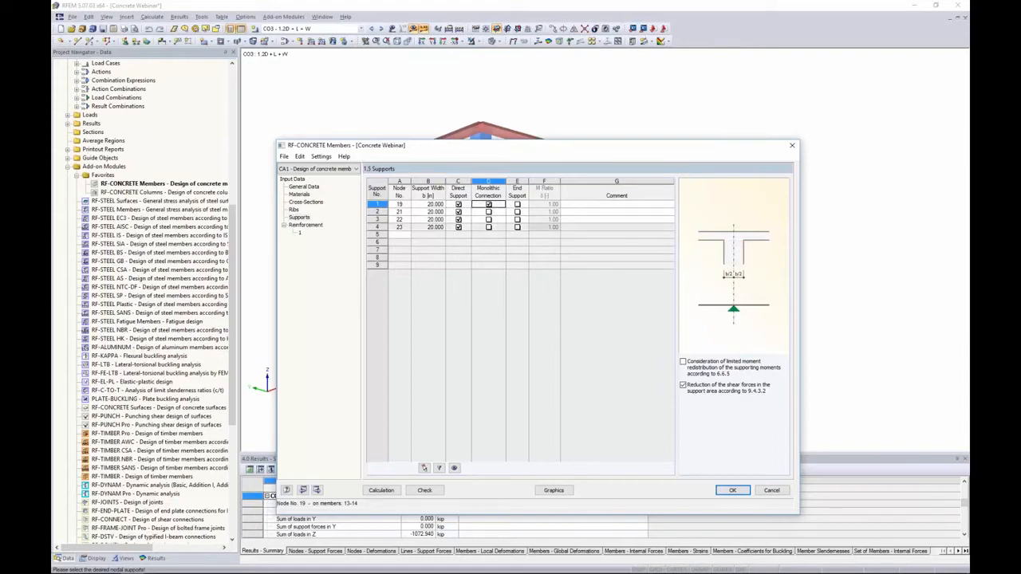
left_click(489, 205)
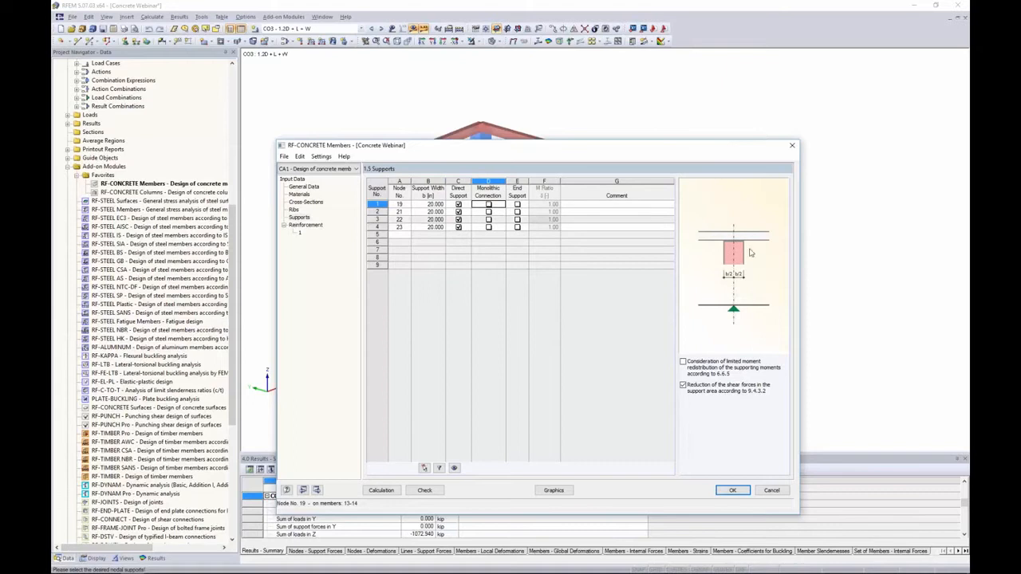
Mark all four design supports as end supports
left_click(517, 205)
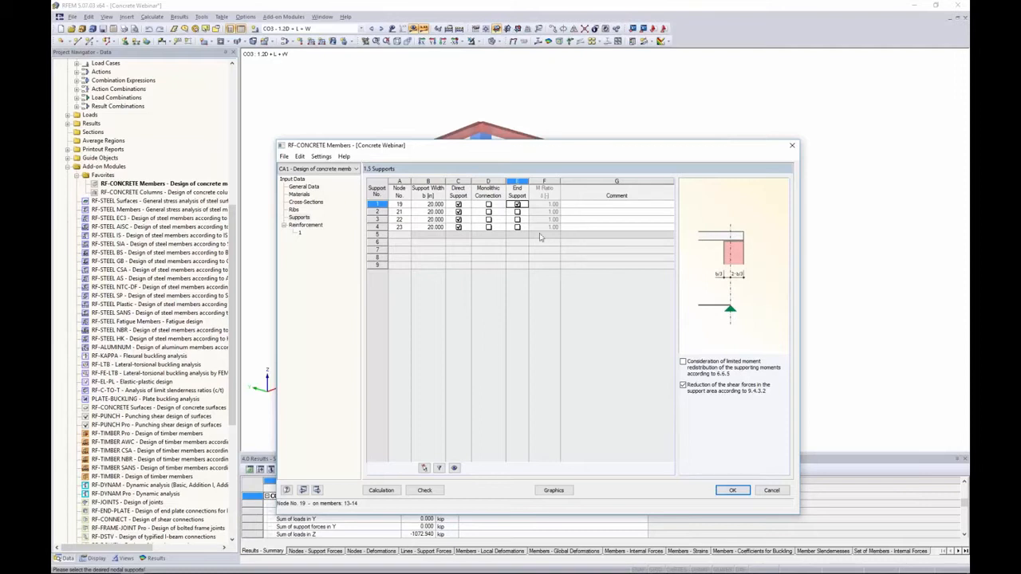
left_click(516, 211)
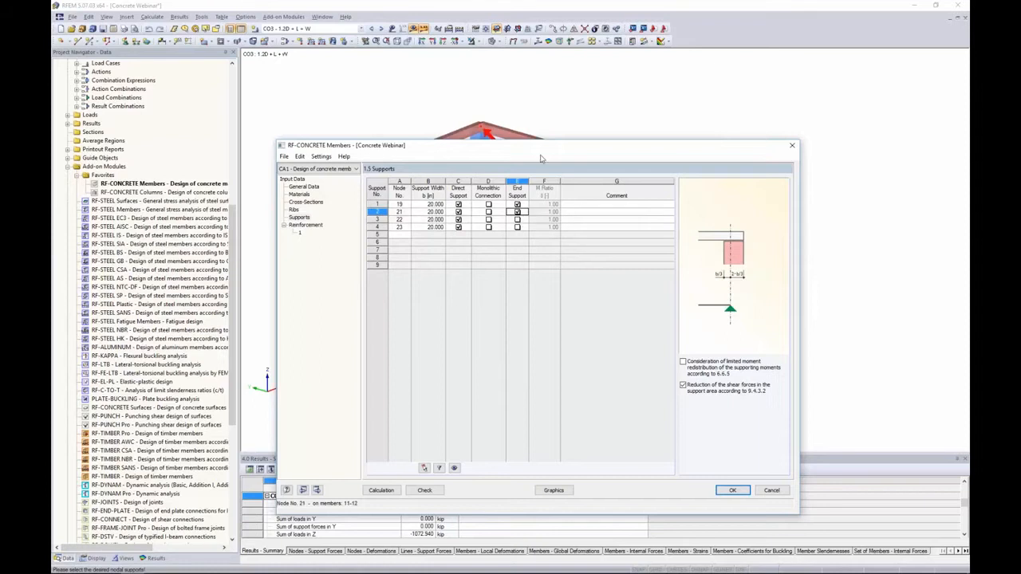
left_click_drag(542, 152, 541, 234)
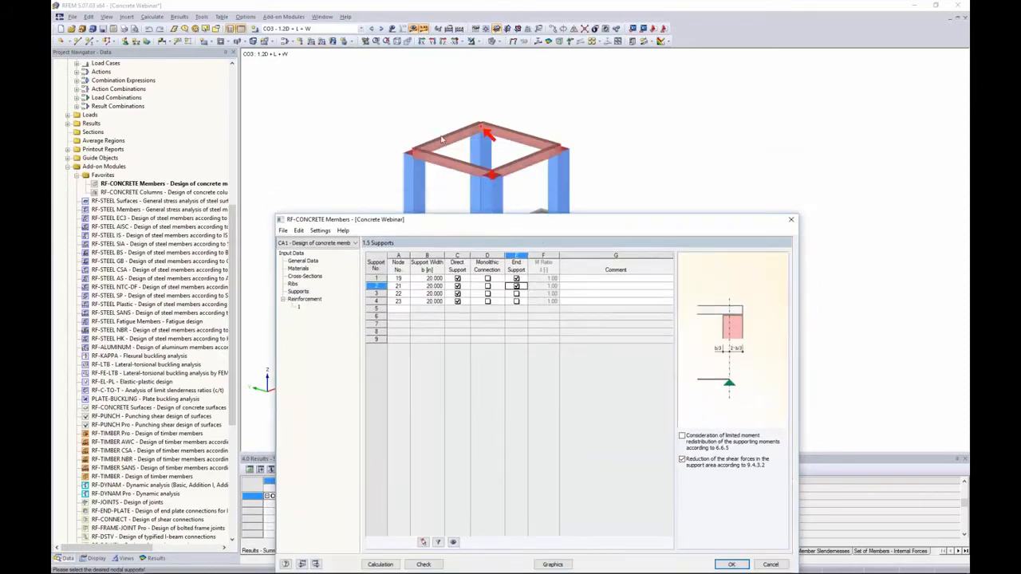
left_click(516, 294)
left_click(516, 300)
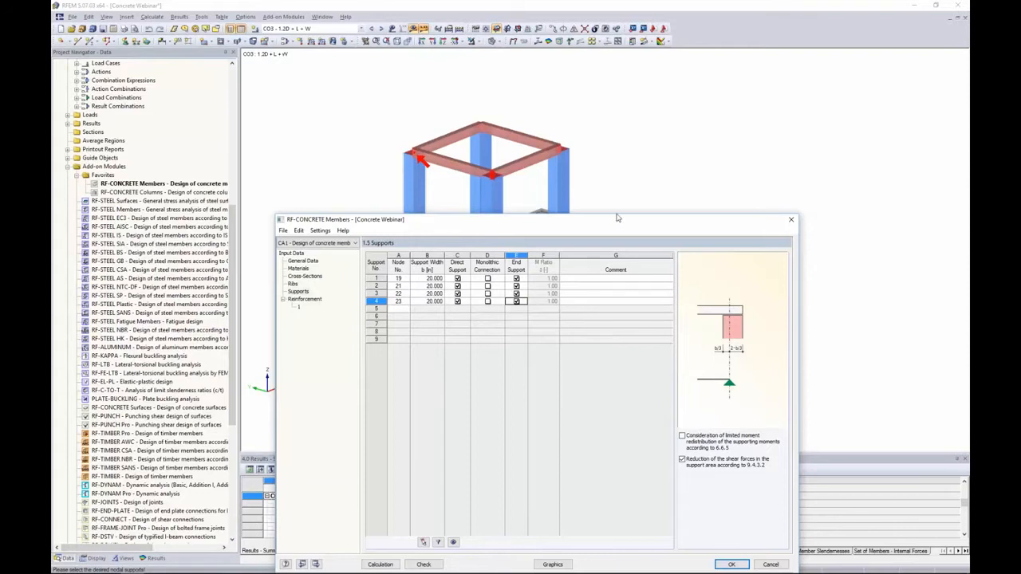
left_click_drag(617, 218, 619, 115)
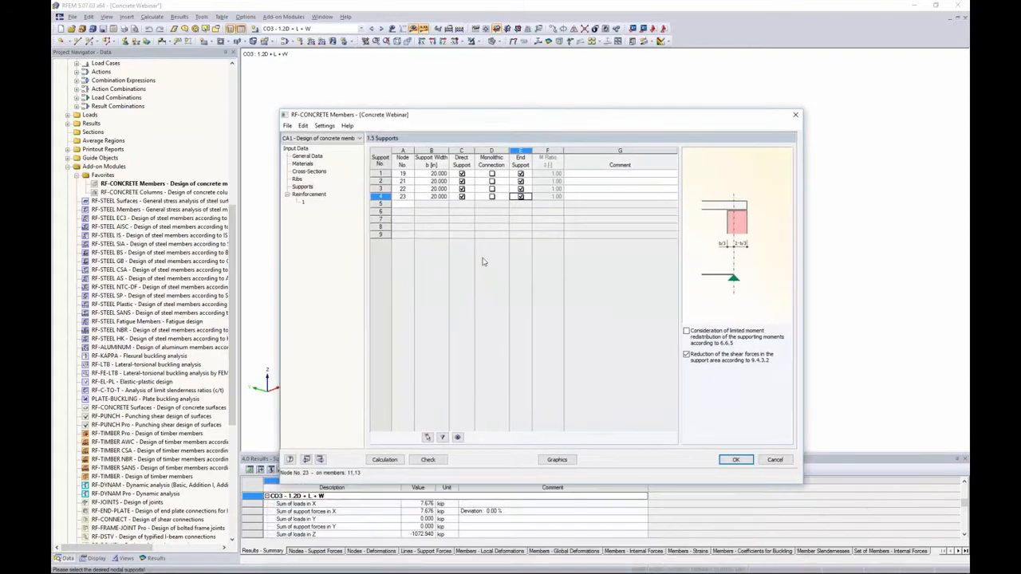
Open the reinforcement input and apply reinforcement group 1 to member 14 only, picked in the model
left_click(311, 195)
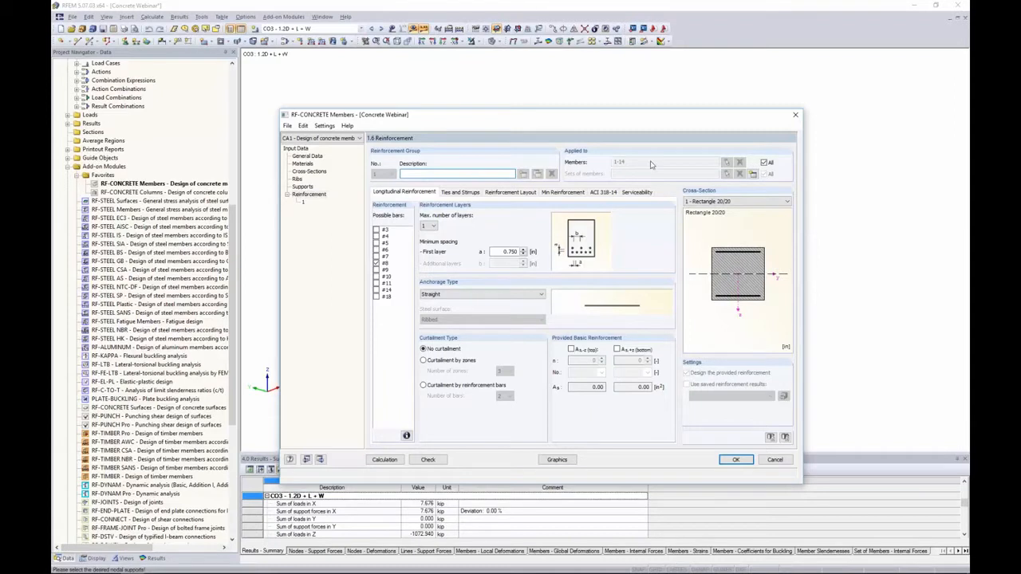
left_click(764, 162)
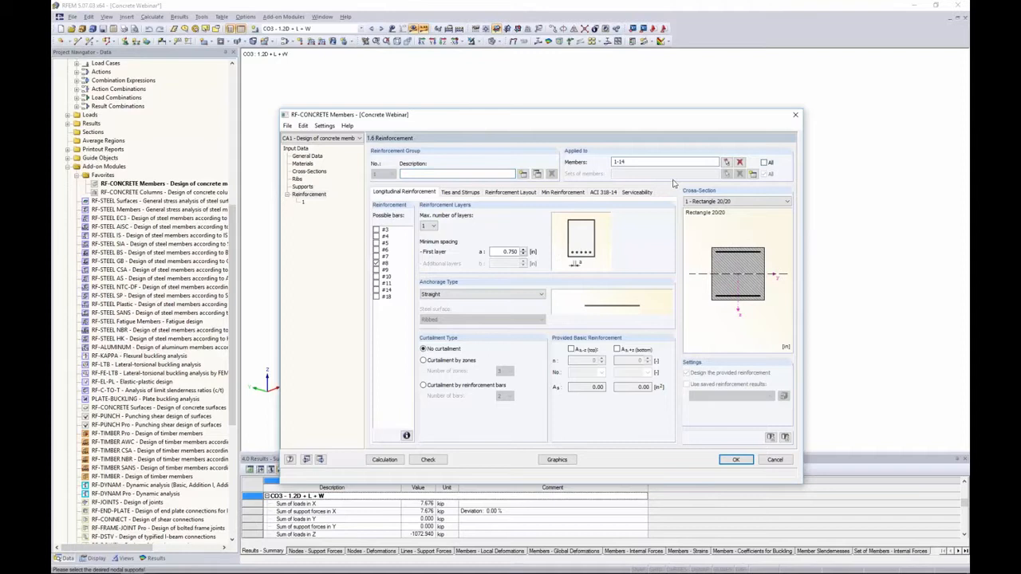
left_click(740, 161)
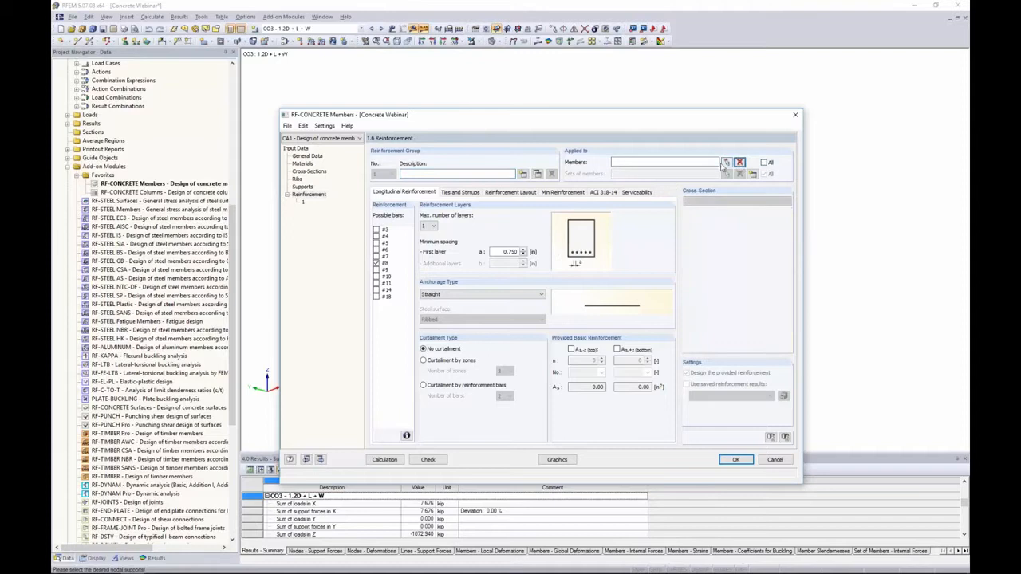
left_click(726, 161)
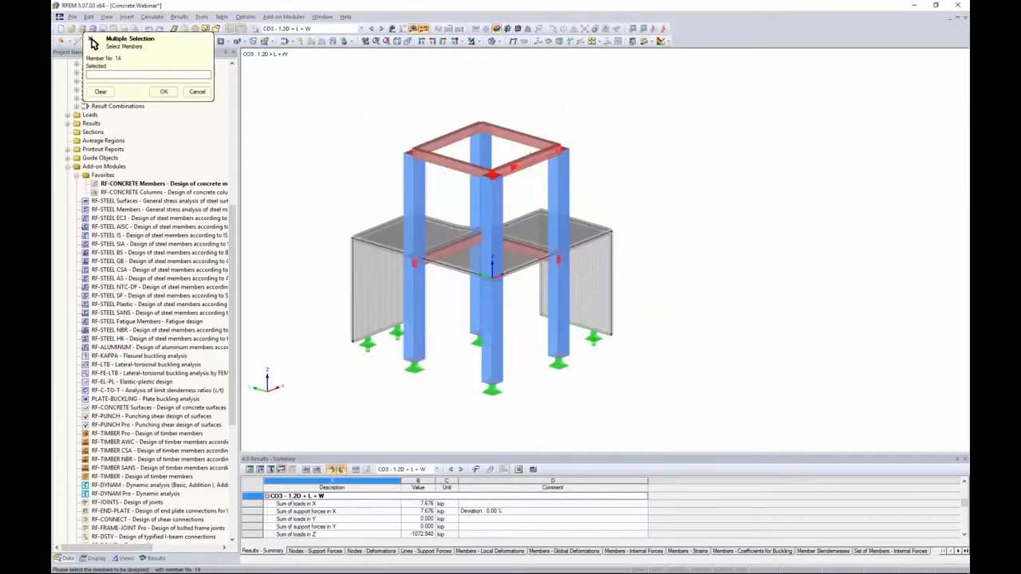
left_click(163, 90)
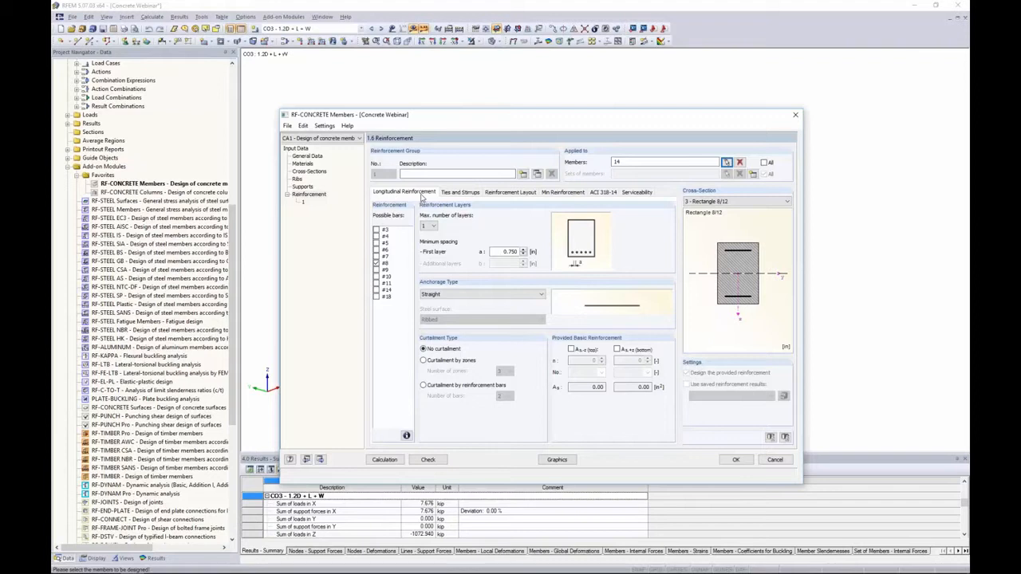
Add bar sizes #5 and #6 to the possible longitudinal bars
left_click(376, 243)
left_click(377, 250)
Try a maximum of two reinforcement layers, then set the maximum back to 1
left_click(434, 227)
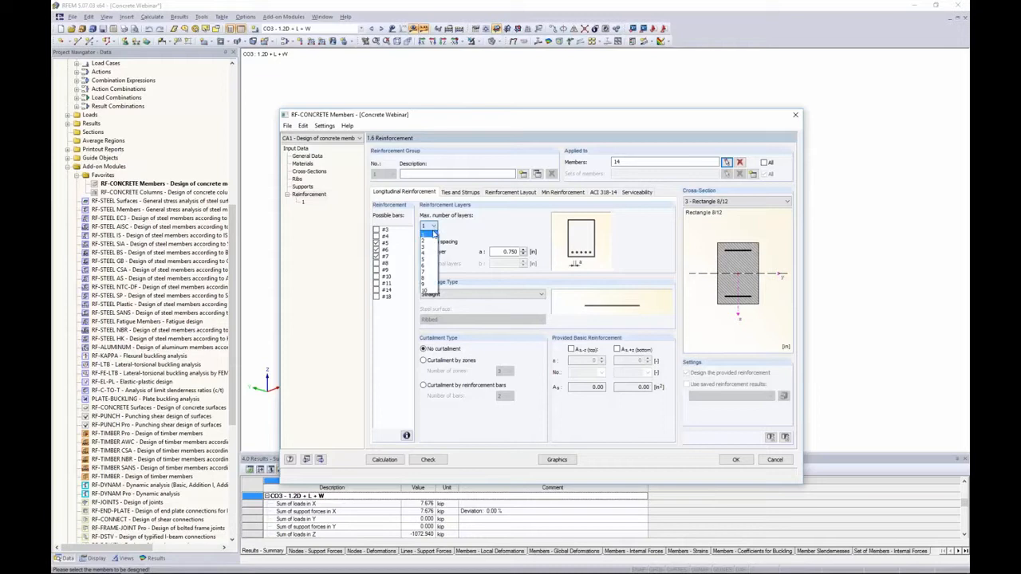
left_click(428, 239)
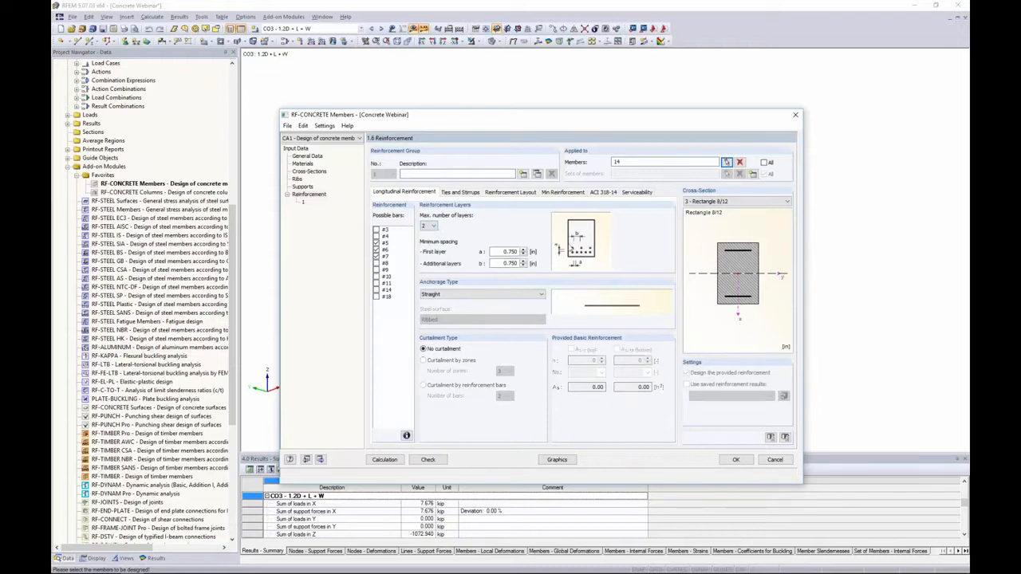
left_click(433, 228)
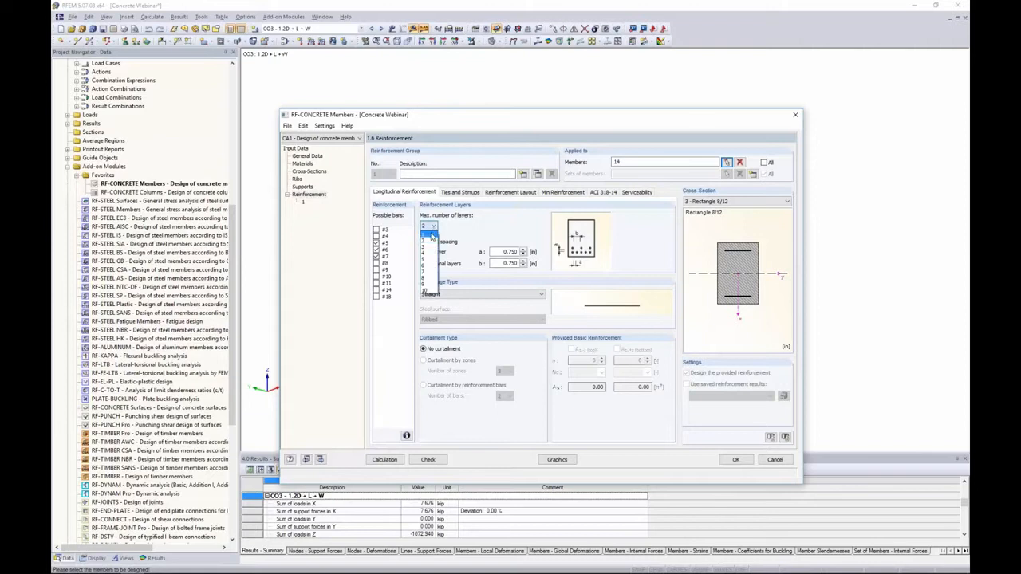
left_click(431, 234)
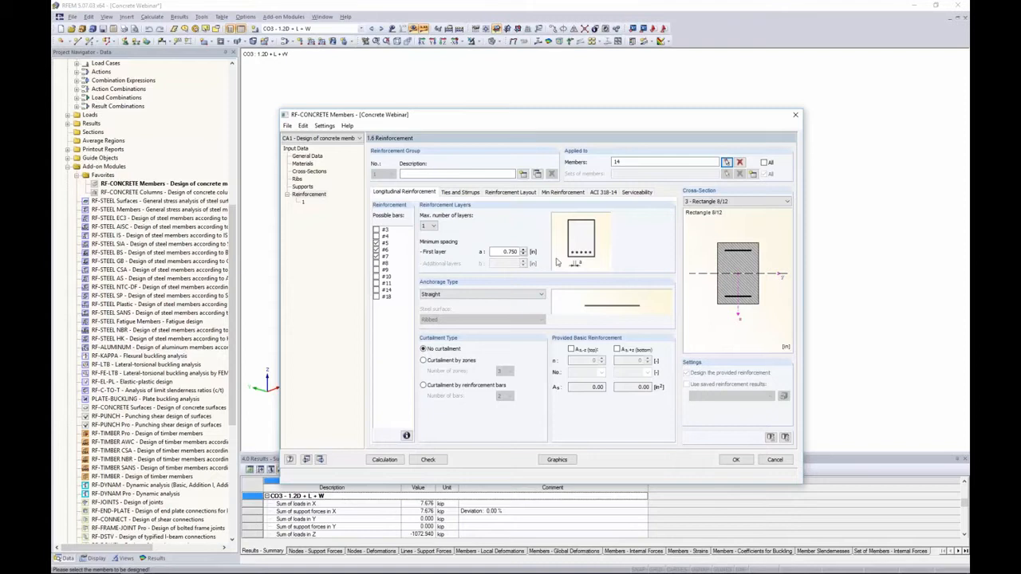
Set the minimum spacing of the first layer to 1
double_click(500, 252)
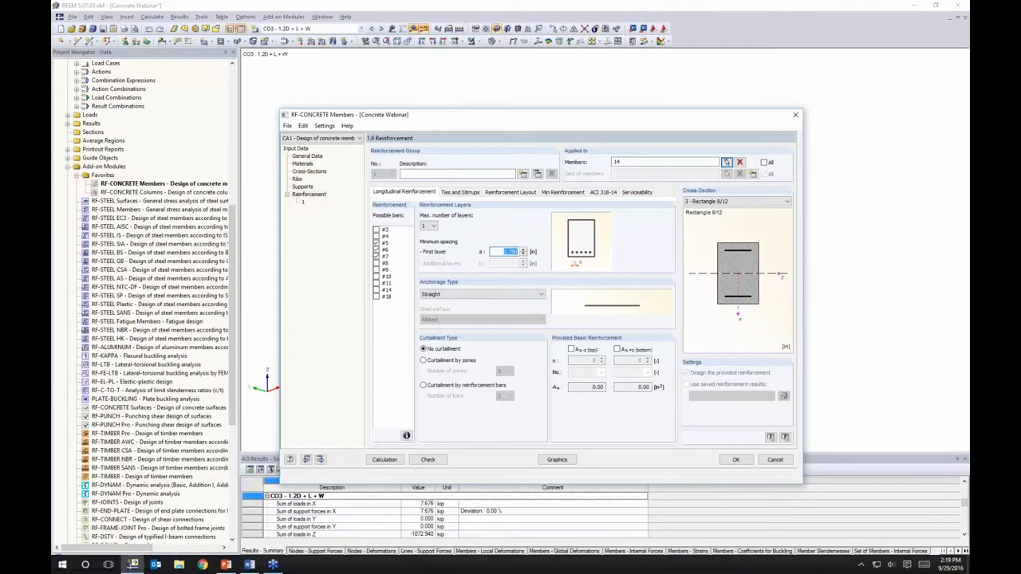
key("alt+Tab")
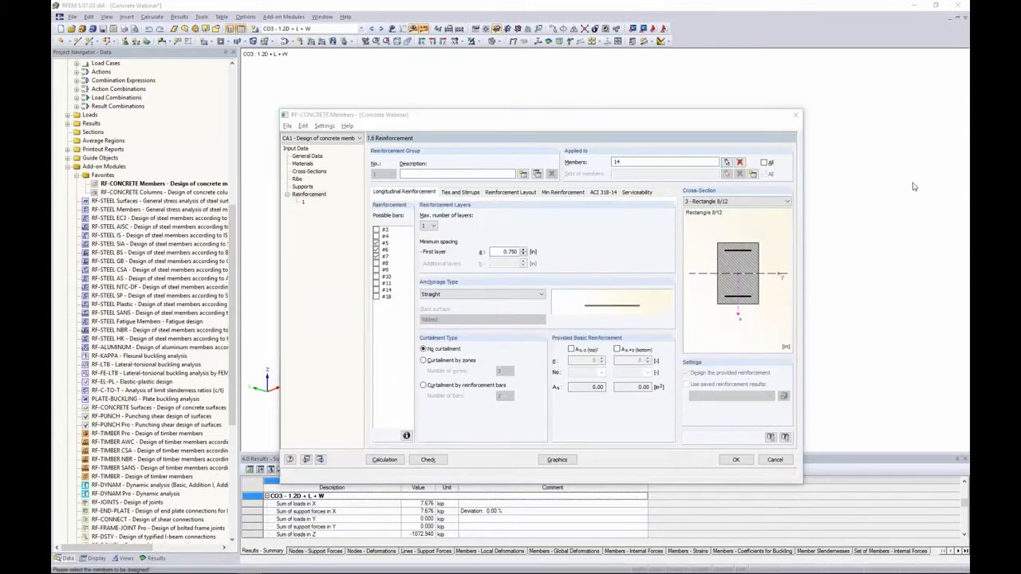
left_click(513, 238)
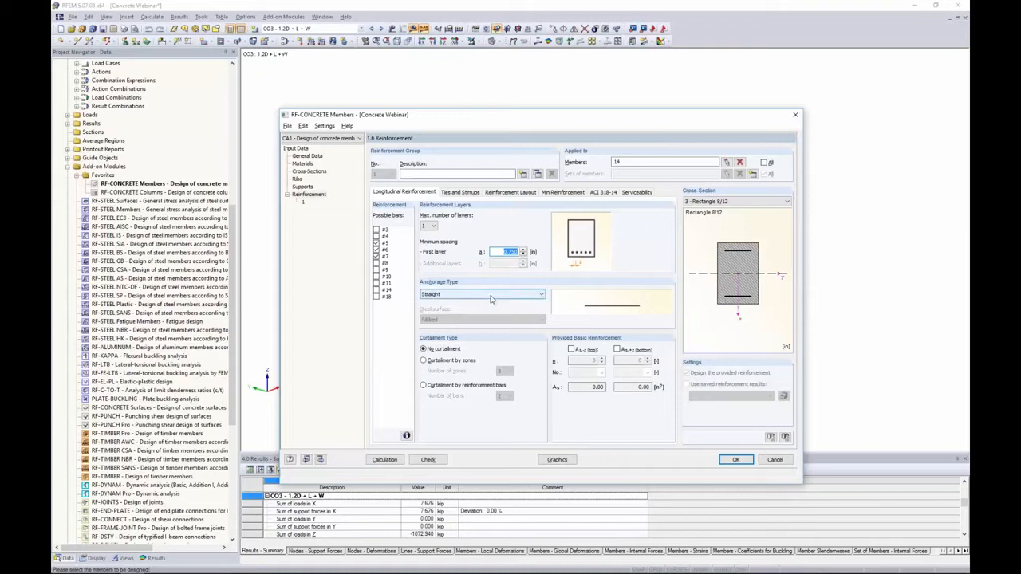
type("1")
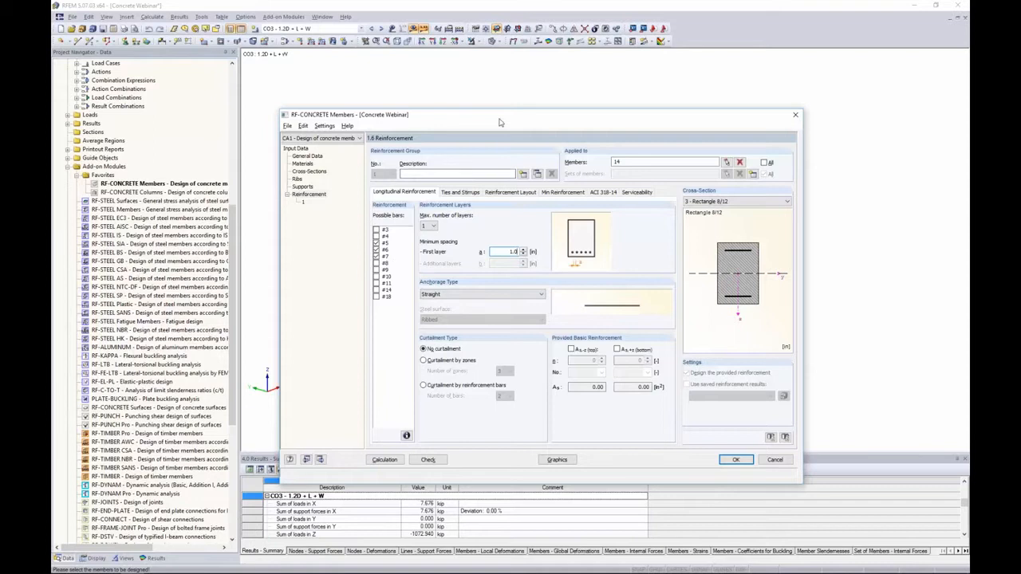
left_click_drag(499, 122, 482, 93)
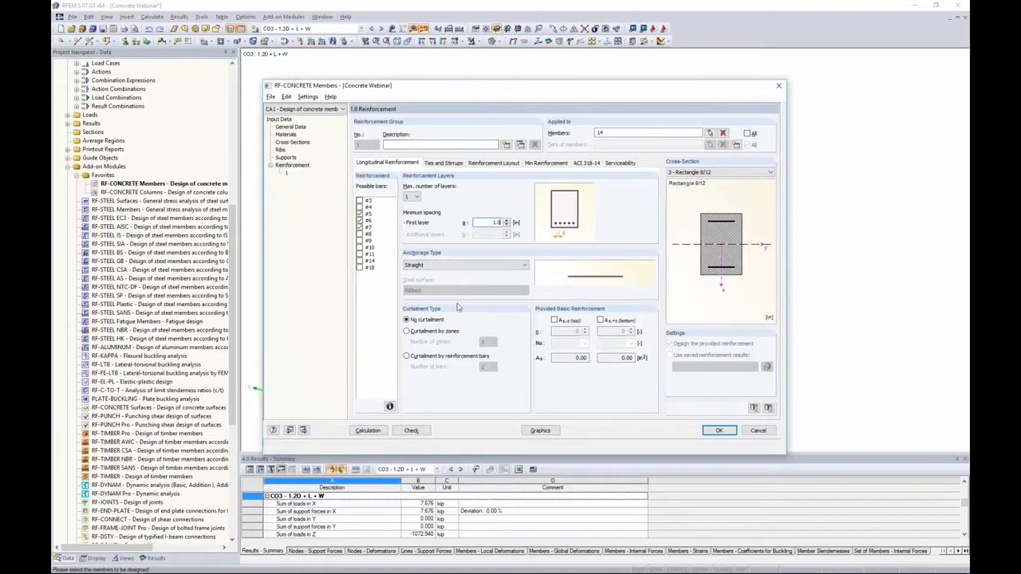
Compare the anchorage types Hook, Bend and Straight with transverse bar, returning to Straight
left_click(452, 268)
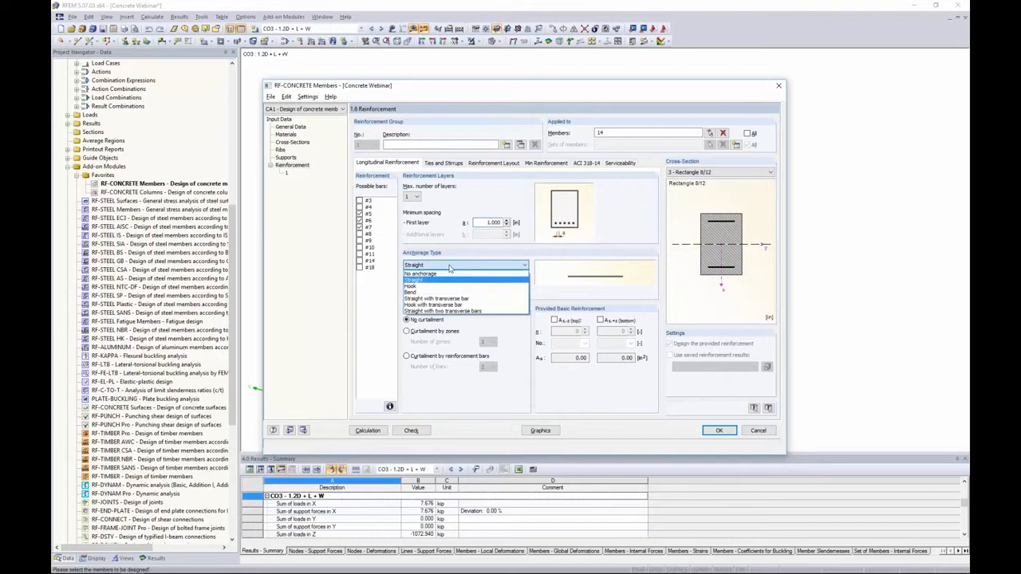
left_click(437, 286)
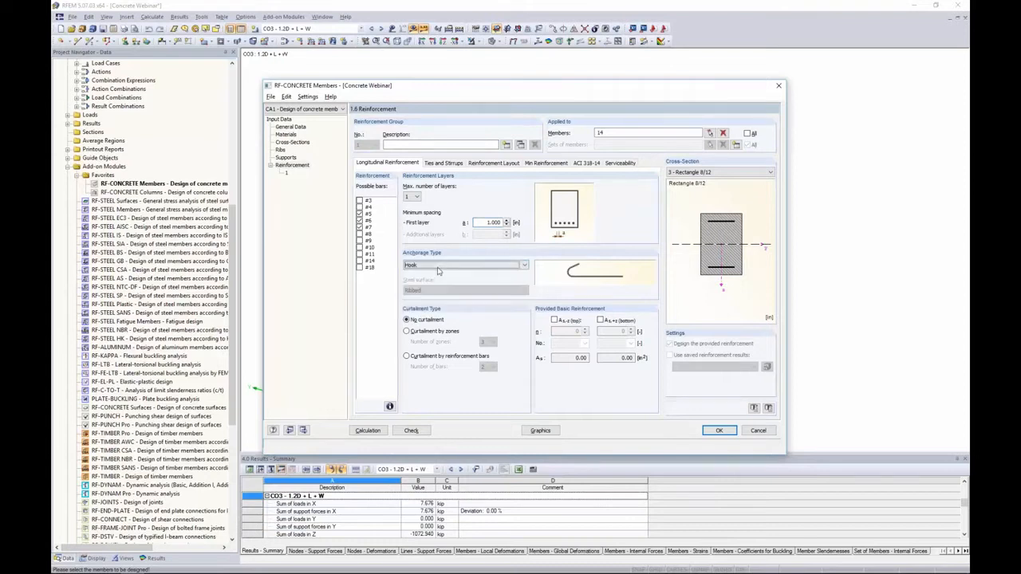
left_click(439, 267)
left_click(436, 292)
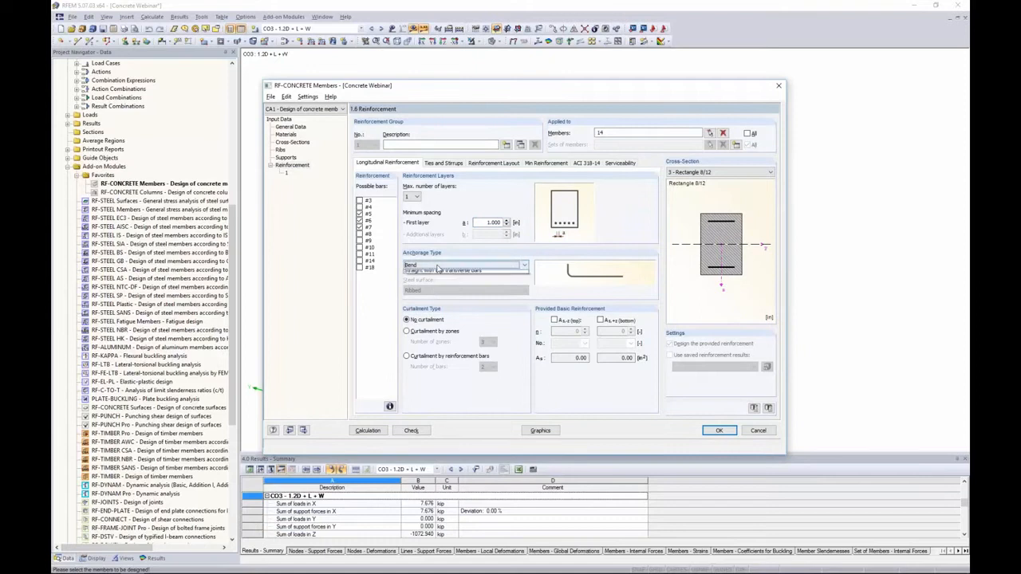
left_click(437, 267)
left_click(436, 298)
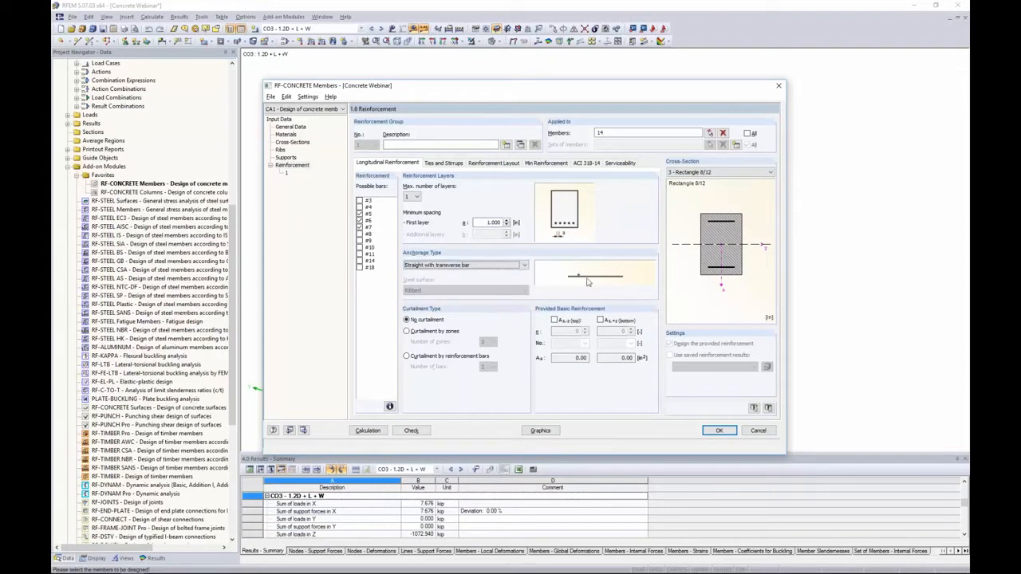
left_click(522, 266)
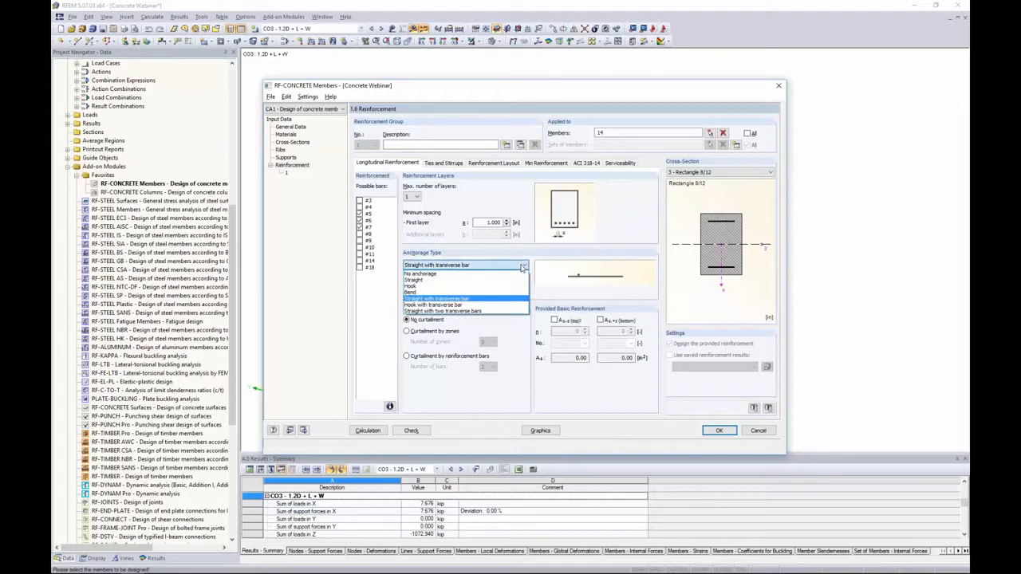
left_click(507, 286)
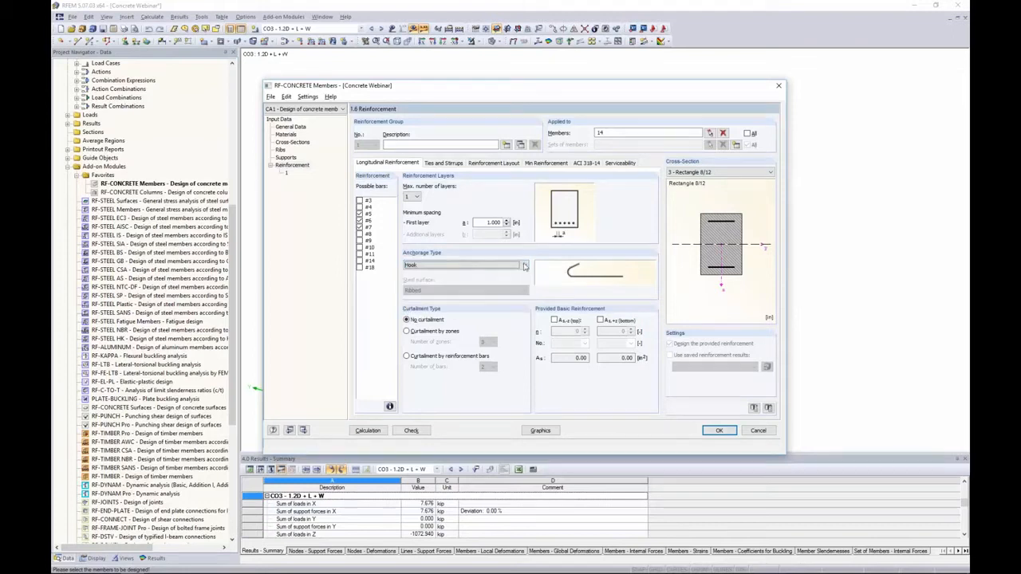
left_click(525, 265)
left_click(512, 286)
key("alt+Tab")
key("alt+Tab")
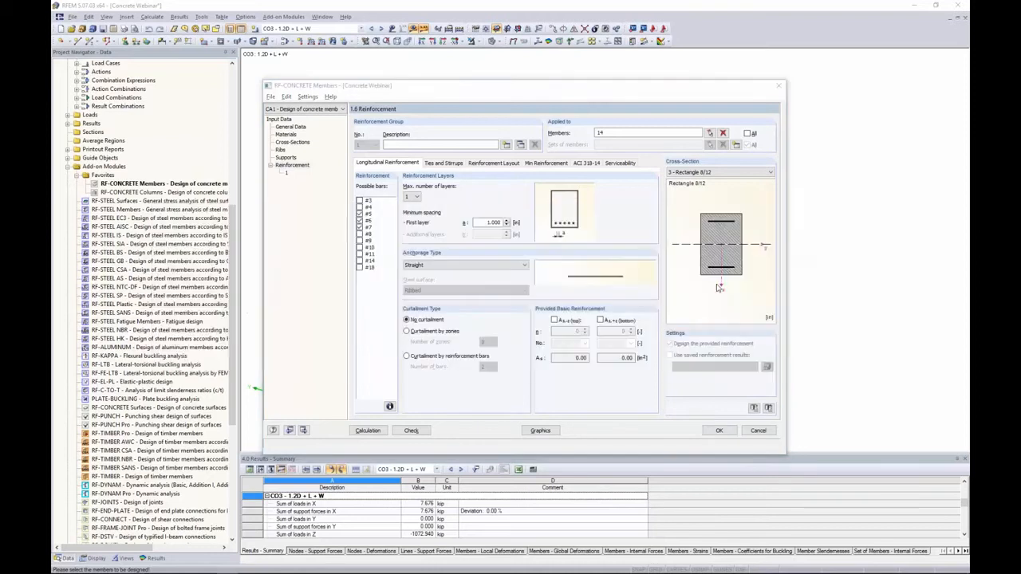
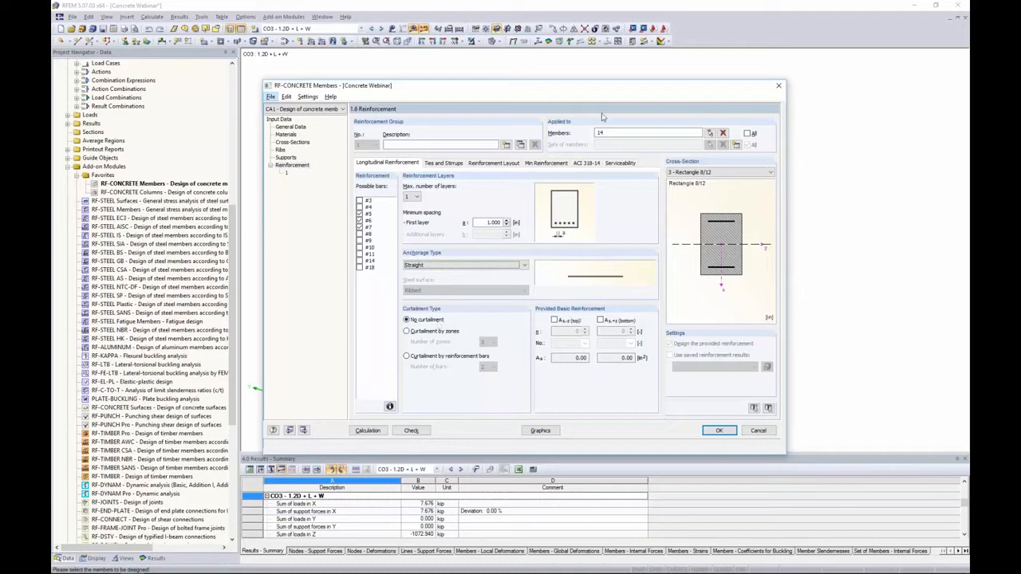
Try curtailment by zones and then curtailment by reinforcement bars
left_click(412, 332)
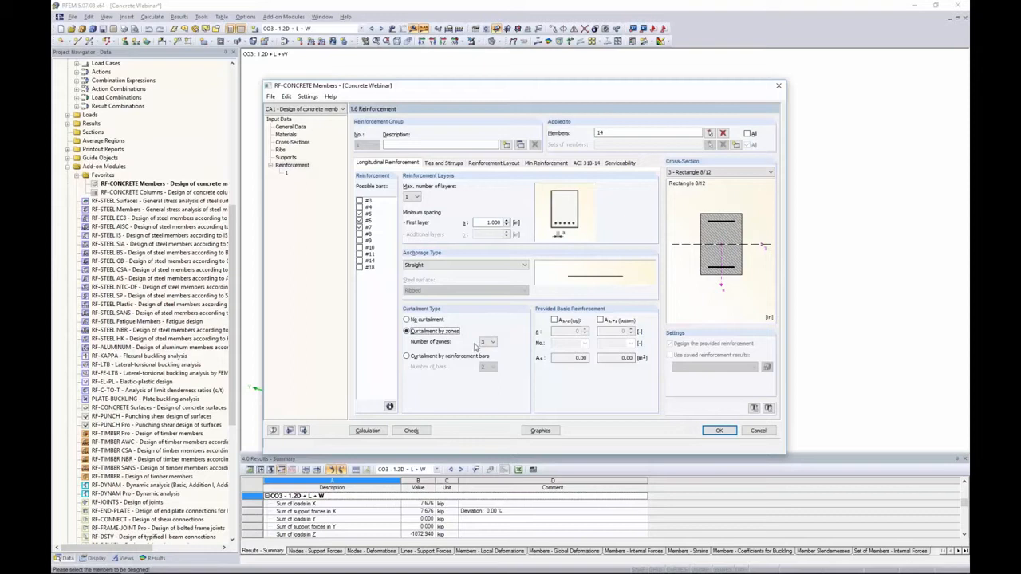
left_click(408, 356)
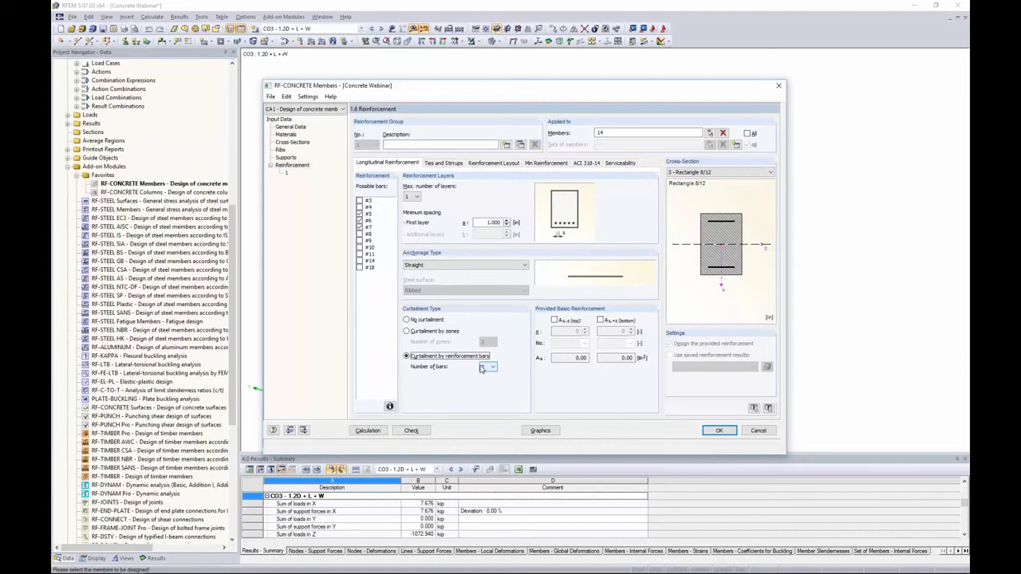
Switch to the presentation, view the Anchorage & Curtailment slide full screen, and return to the design dialog
key("alt+Tab")
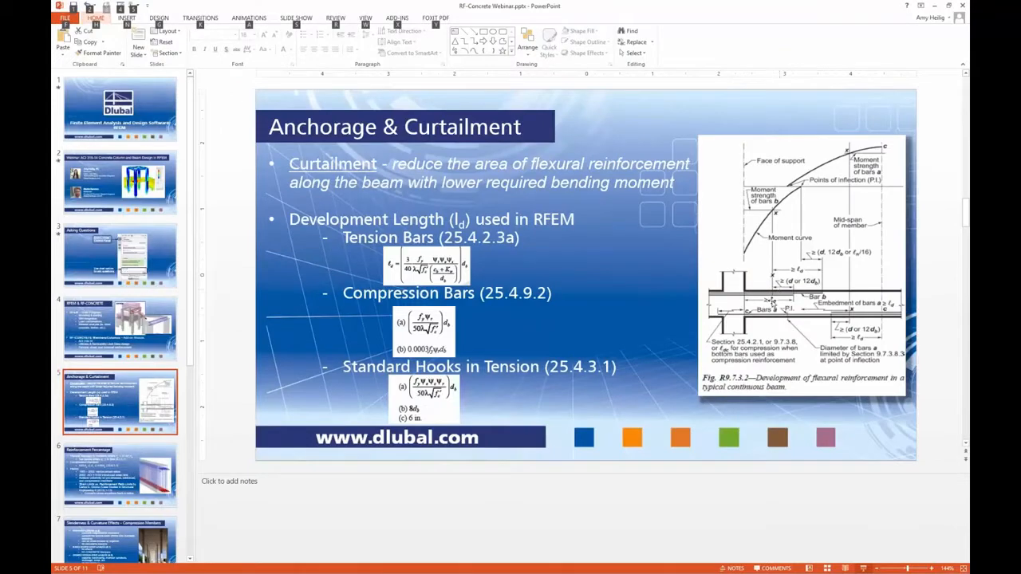
left_click(863, 568)
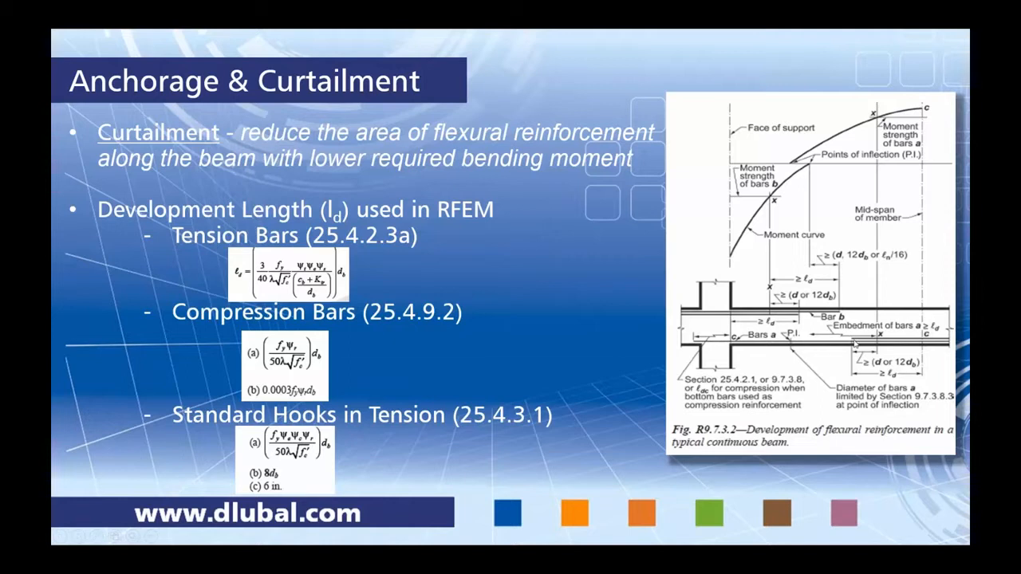
key("alt+Tab")
left_click(619, 273)
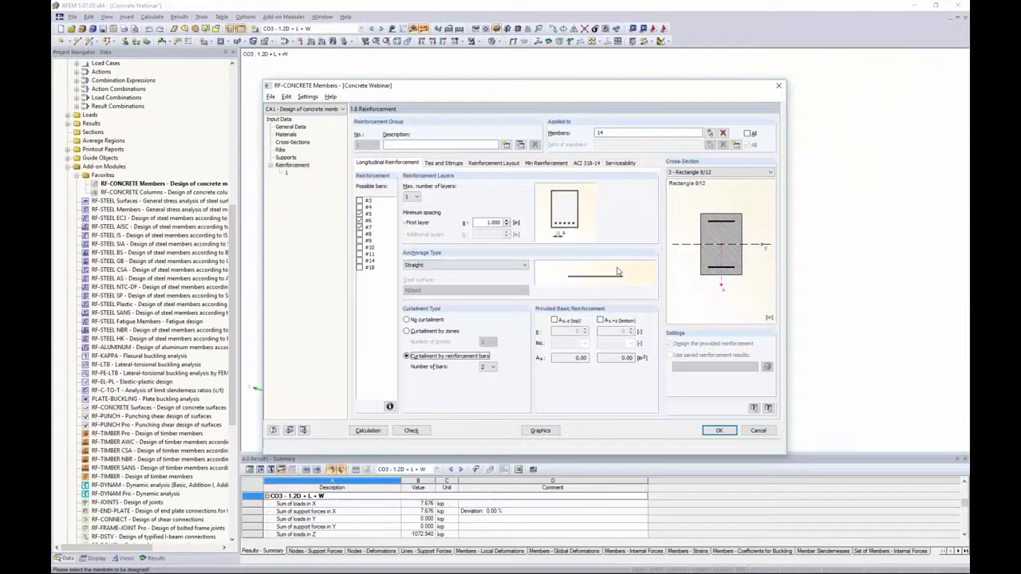
Restore no curtailment and try a provided basic top reinforcement of two bars, then clear it
left_click(413, 320)
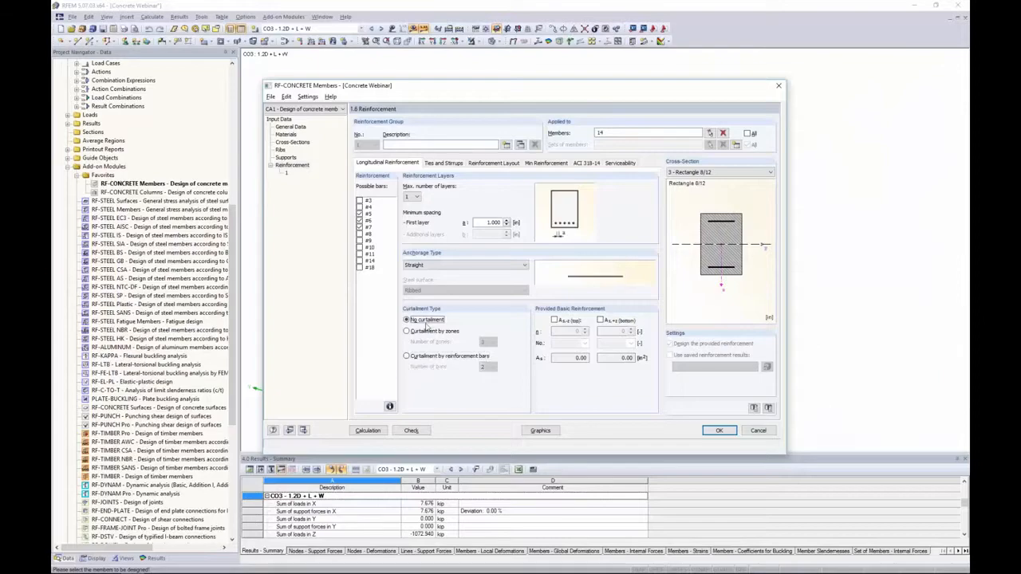
left_click(559, 321)
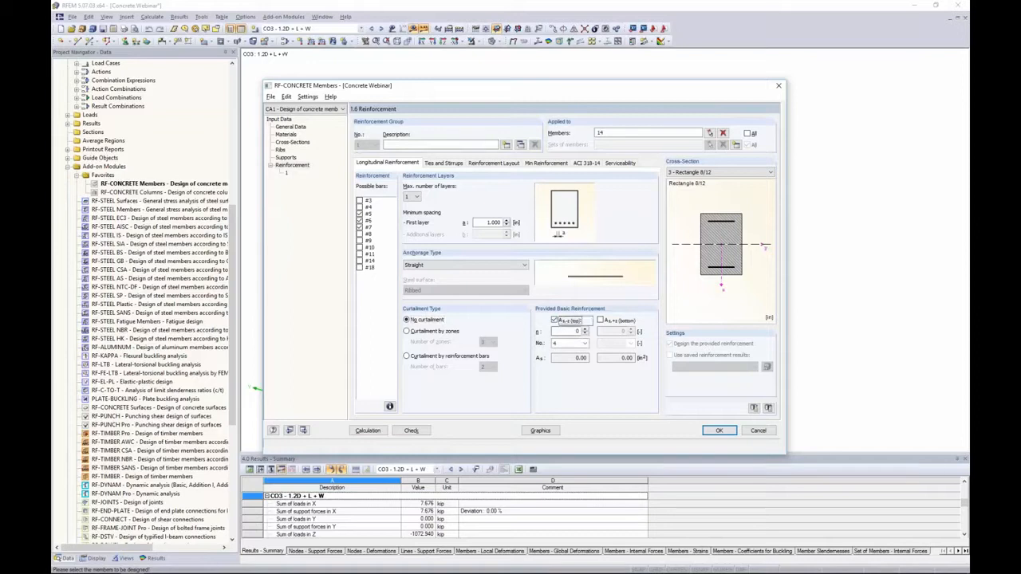
left_click(585, 330)
left_click(585, 330)
left_click(584, 344)
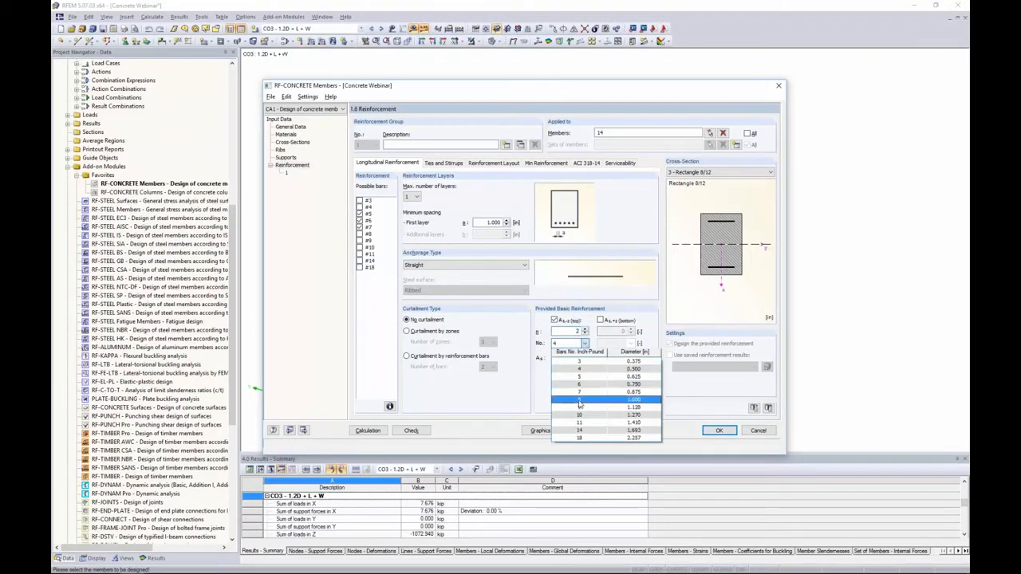
left_click(544, 384)
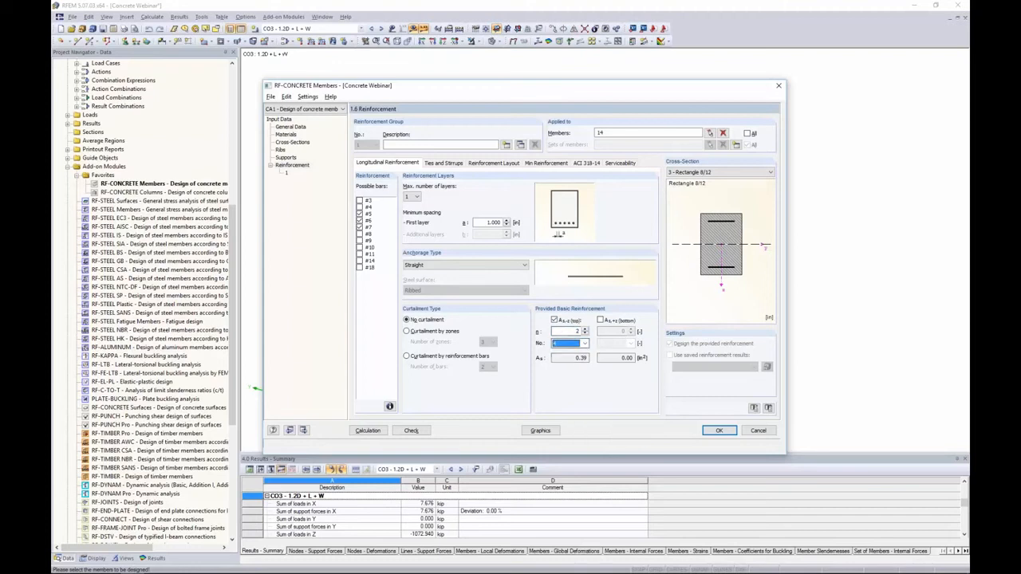
left_click(559, 322)
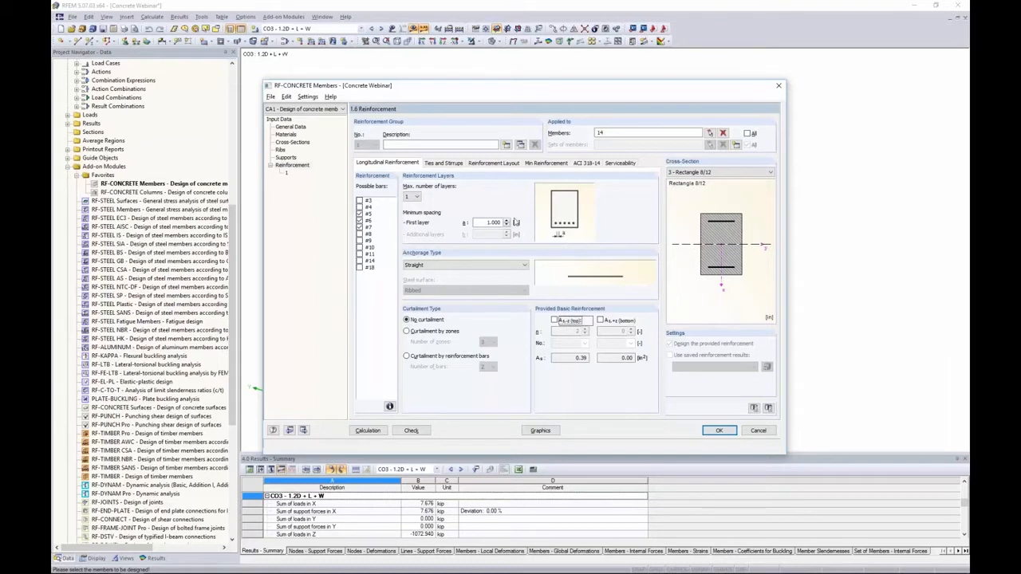
Add bar size #4 to the possible bars for ties and stirrups
left_click(452, 165)
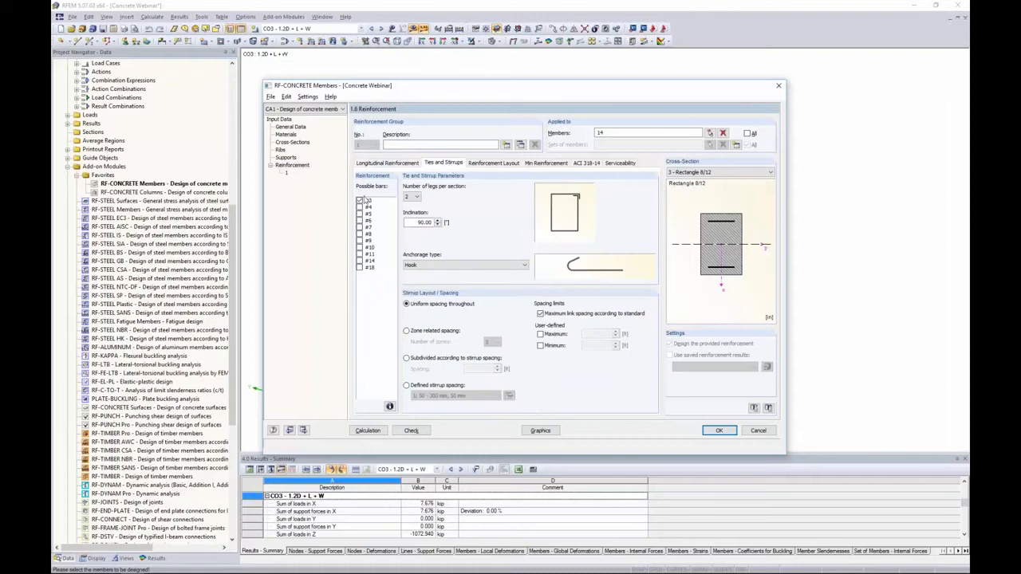
left_click(359, 206)
Try four legs per section for the stirrups, then set the number of legs back to 2
left_click(414, 196)
left_click(411, 212)
left_click(414, 197)
left_click(413, 218)
left_click(413, 196)
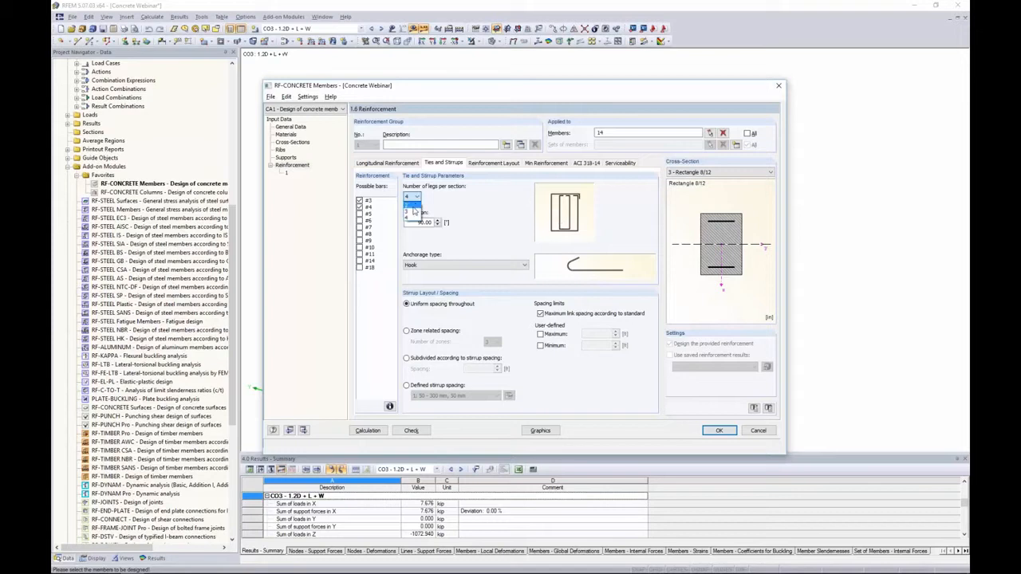
left_click(411, 202)
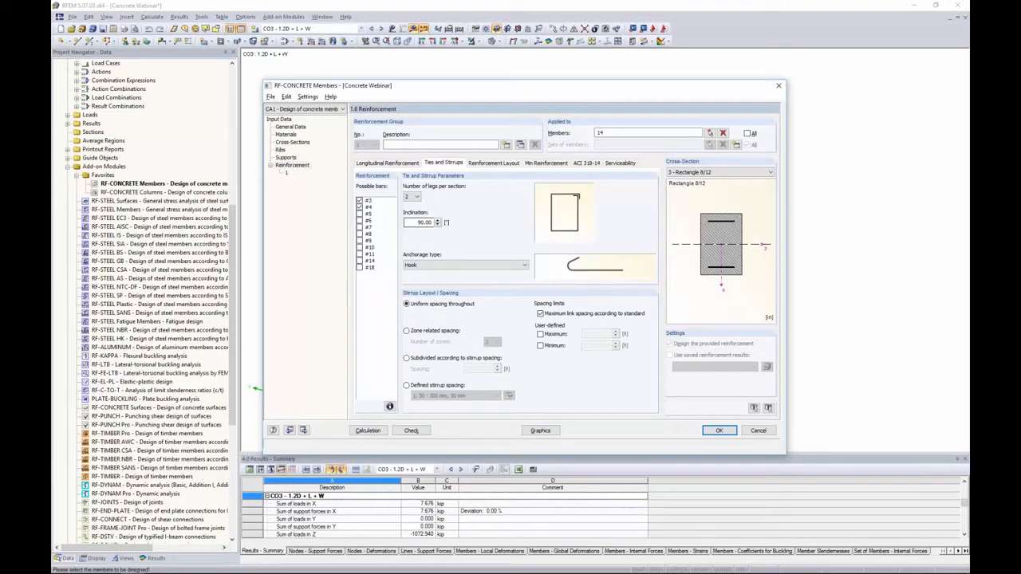
Compare the stirrup anchorage types Bend and Straight with transverse bar, returning to Hook
double_click(410, 223)
left_click(468, 265)
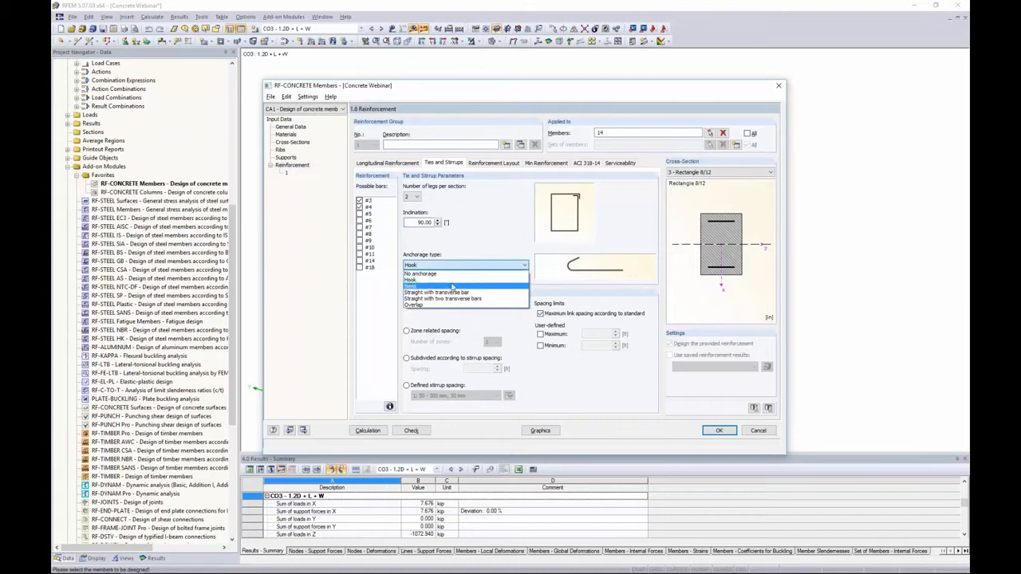
left_click(453, 286)
left_click(452, 266)
left_click(455, 294)
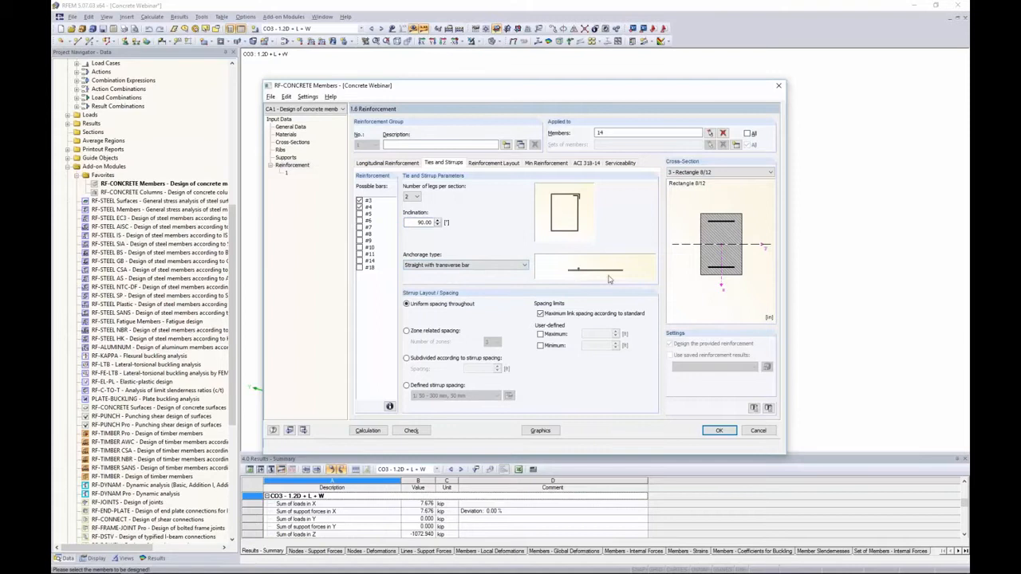
left_click(478, 268)
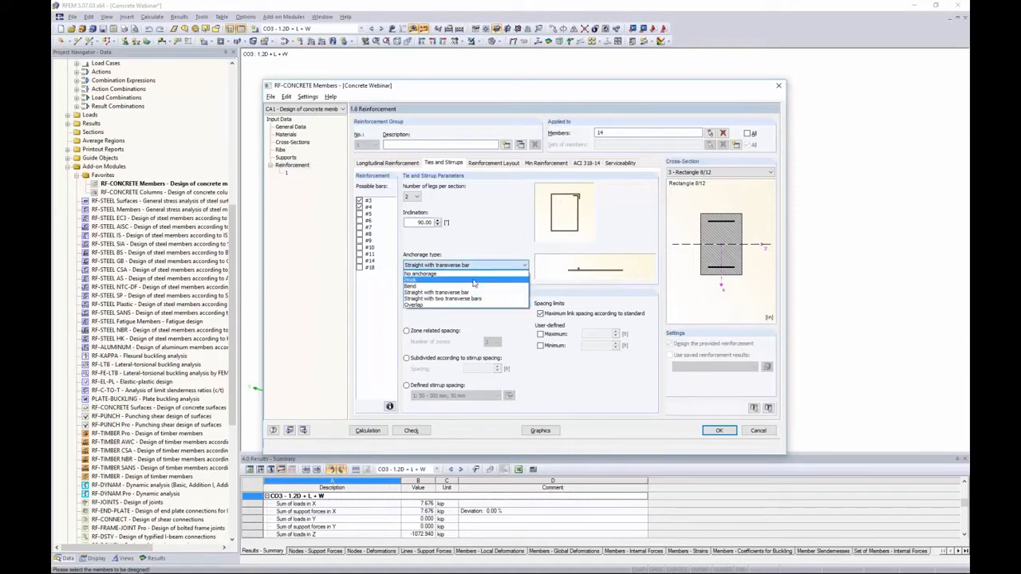
left_click(475, 281)
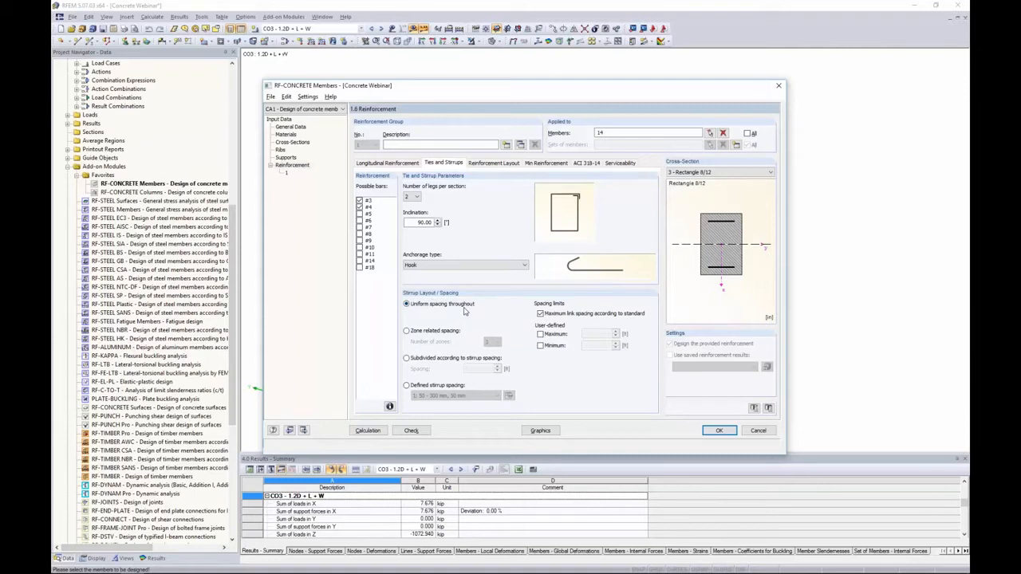
Try zone related and subdivided stirrup spacing, returning to uniform spacing throughout
left_click(407, 331)
left_click(406, 358)
left_click(407, 304)
Try user-defined maximum and minimum stirrup spacing limits, then switch both off again
left_click(540, 346)
left_click(541, 334)
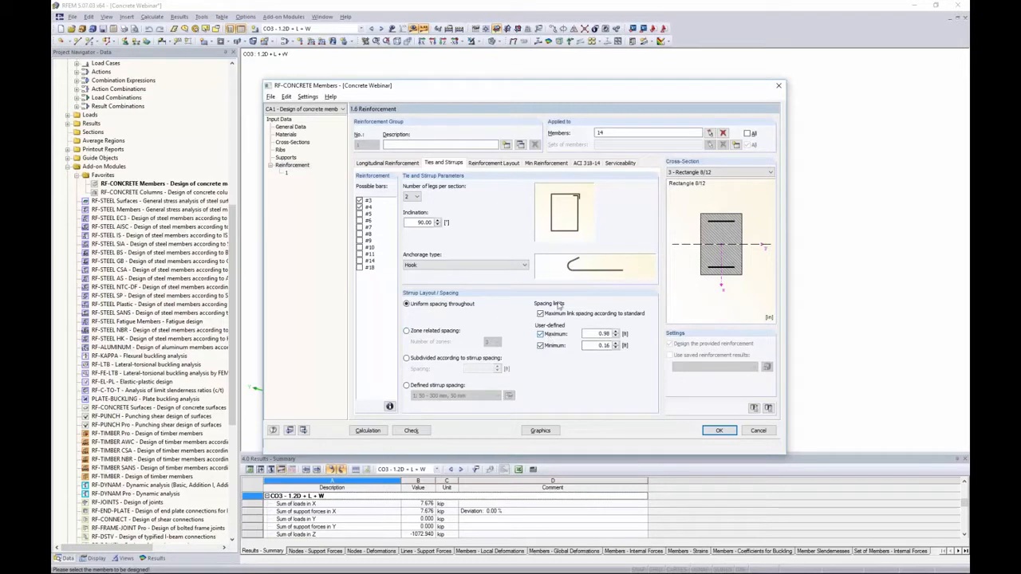
left_click(541, 334)
left_click(541, 345)
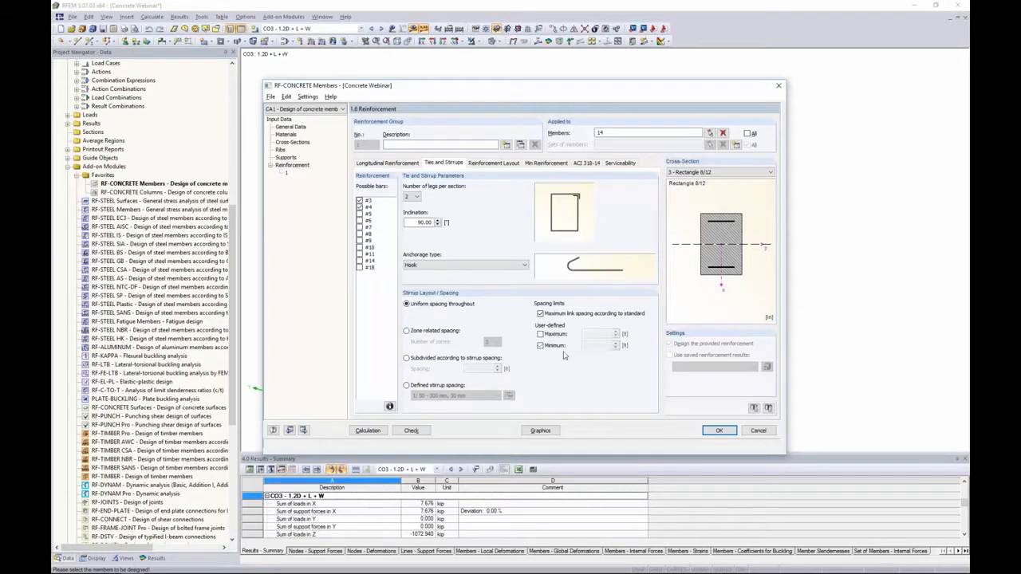
Change the top concrete cover to 2 in and back to 1.5 in on the reinforcement layout
left_click(499, 164)
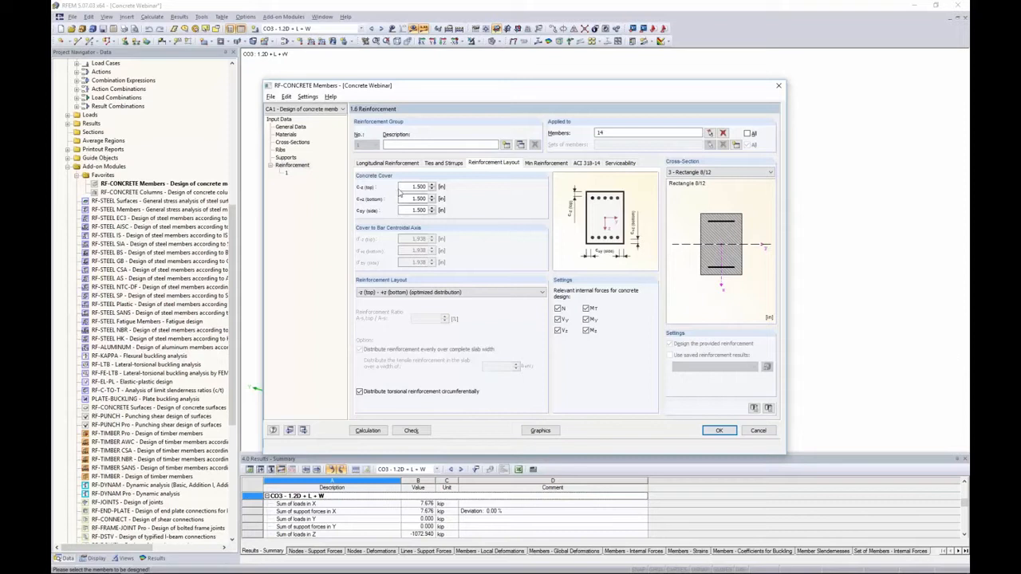
left_click_drag(408, 187, 435, 199)
left_click(412, 187)
left_click(412, 210)
double_click(411, 187)
type("2")
left_click(419, 198)
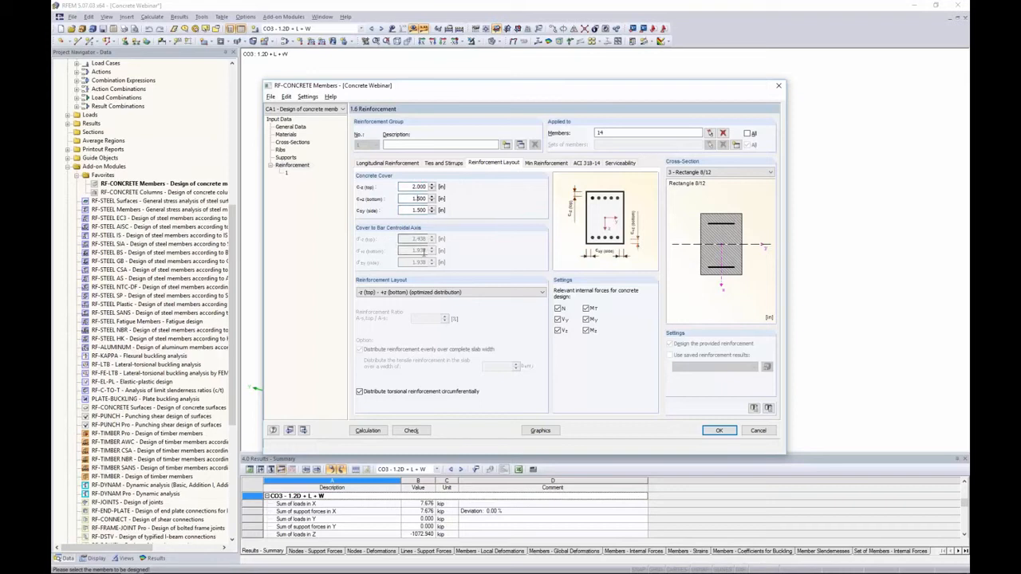
double_click(416, 187)
type("1.5")
Try the In Corners and Uniformly surrounding reinforcement layouts, returning to the optimized +z/-z distribution
left_click(461, 293)
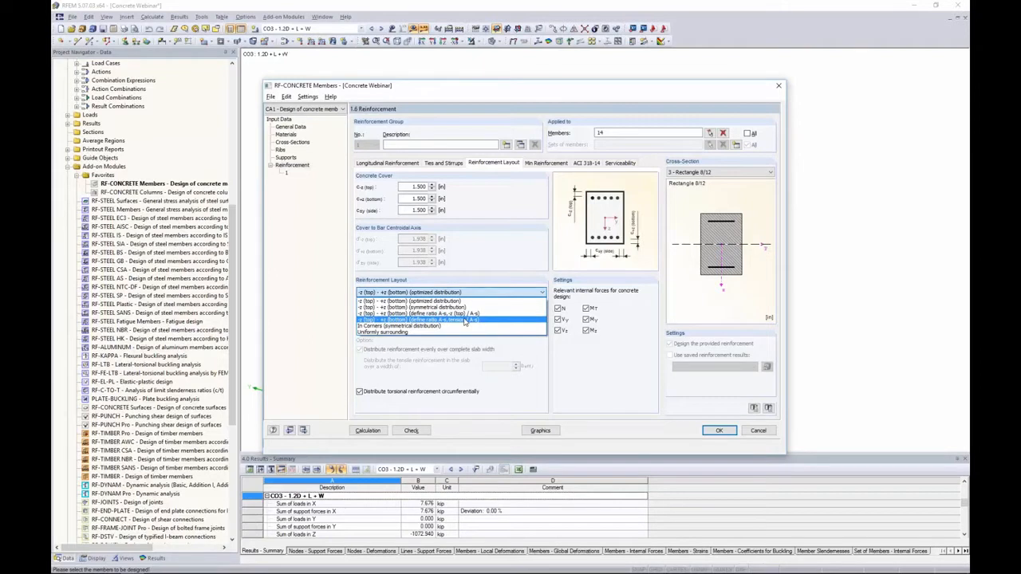
left_click(463, 325)
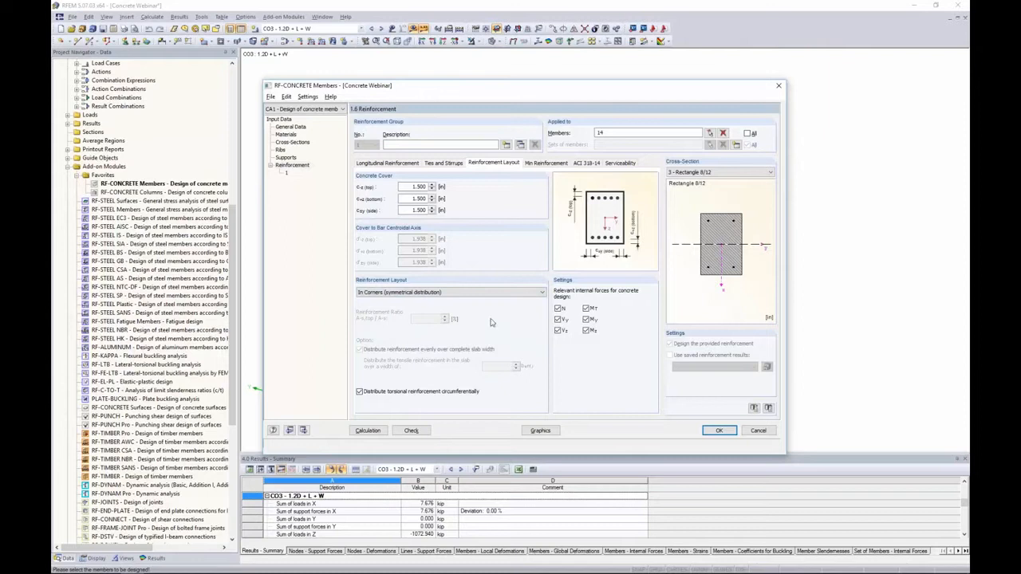
left_click(423, 293)
left_click(408, 334)
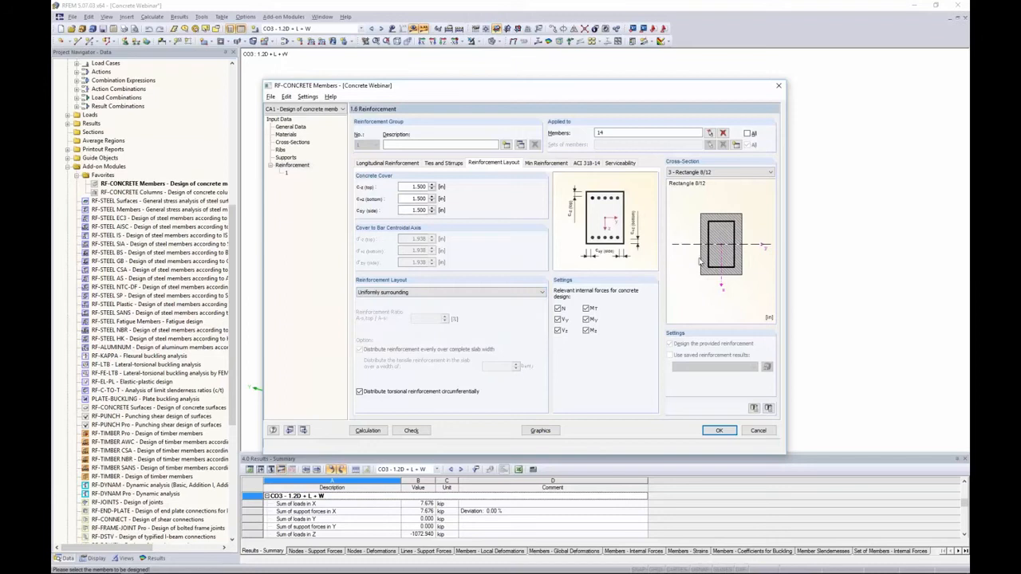
left_click(393, 295)
left_click(388, 301)
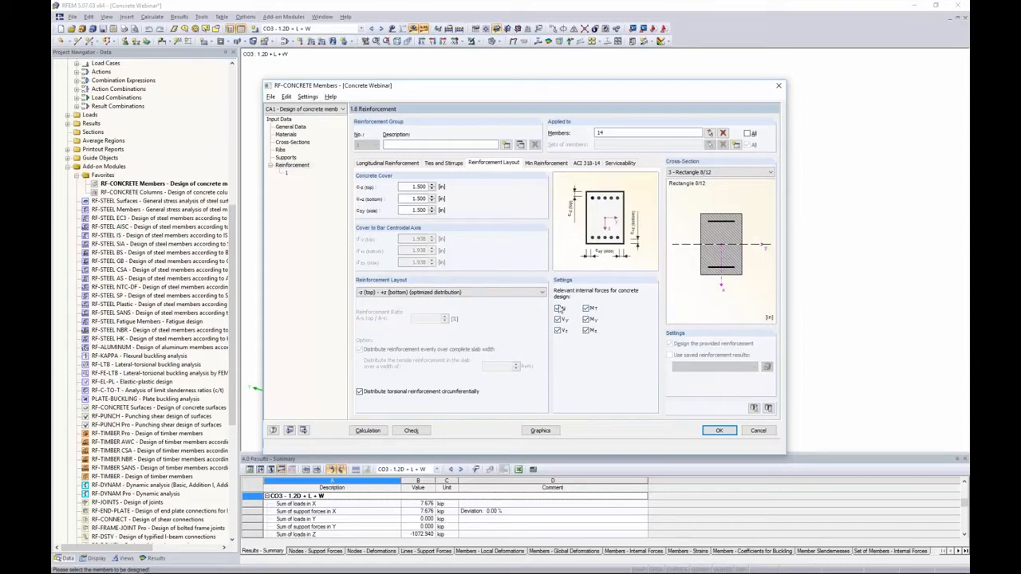
Open the minimum reinforcement settings and try importing a reinforcement area from rebars, then cancel
left_click(546, 163)
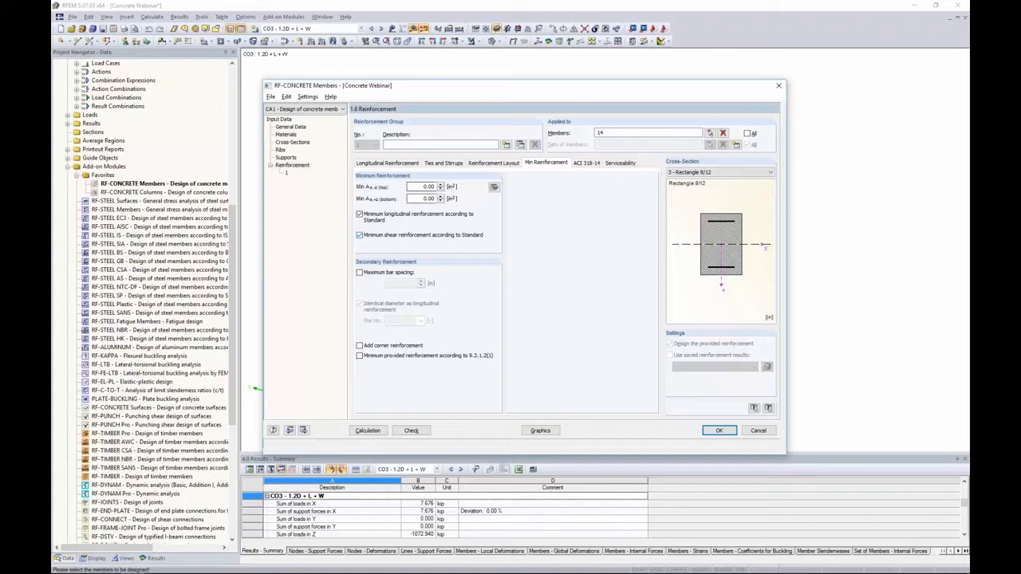
left_click(494, 187)
left_click_drag(500, 214, 529, 201)
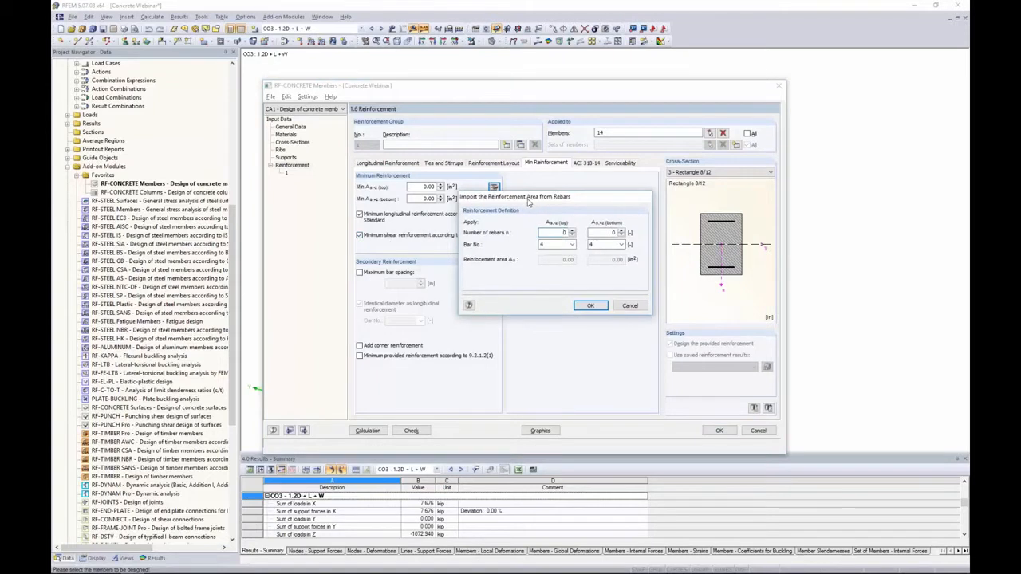
left_click(572, 232)
left_click(572, 231)
left_click(571, 231)
left_click(569, 245)
left_click(560, 247)
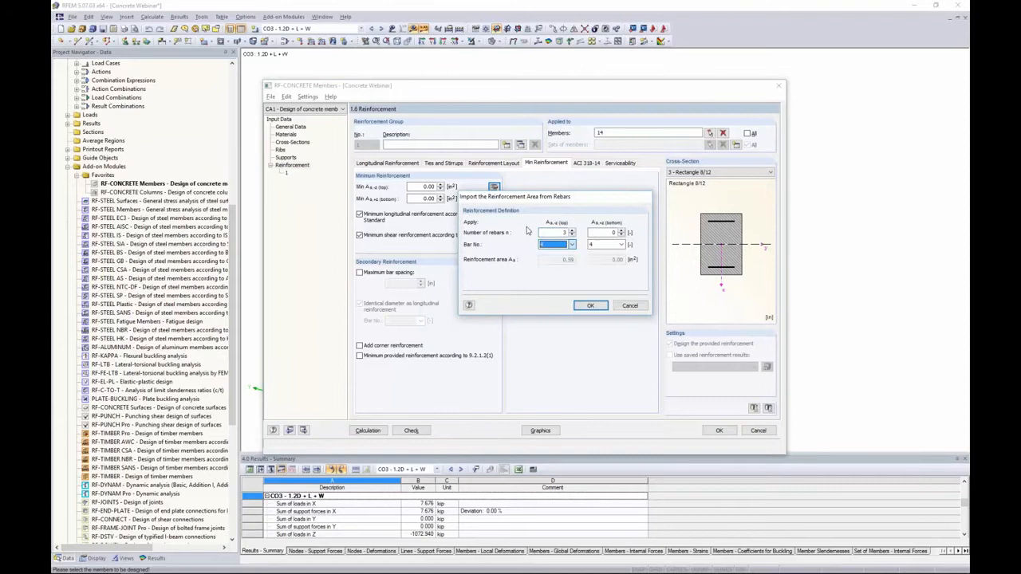
left_click(622, 307)
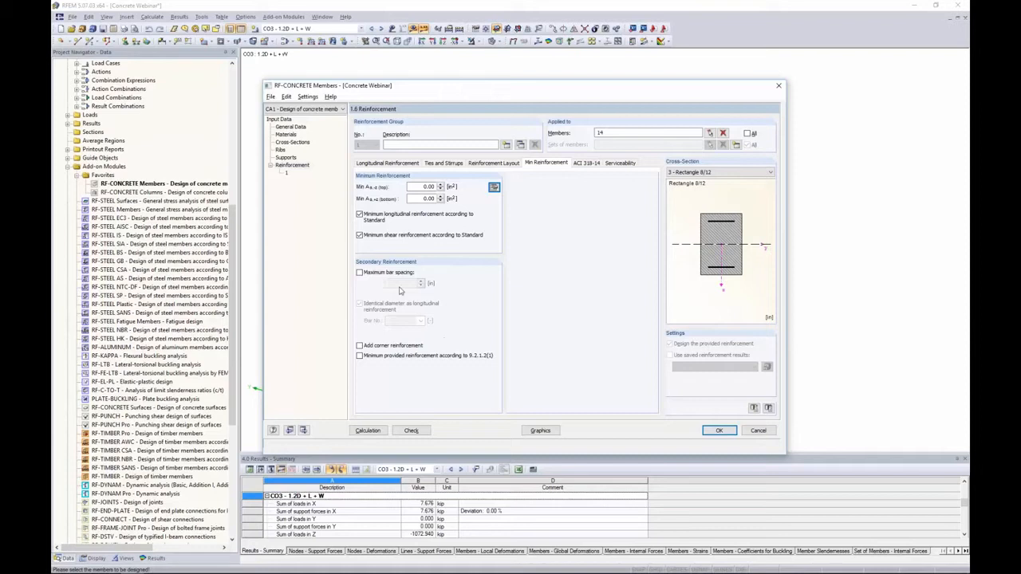
Open the ACI 318-14 settings for the reinforcement
left_click(590, 162)
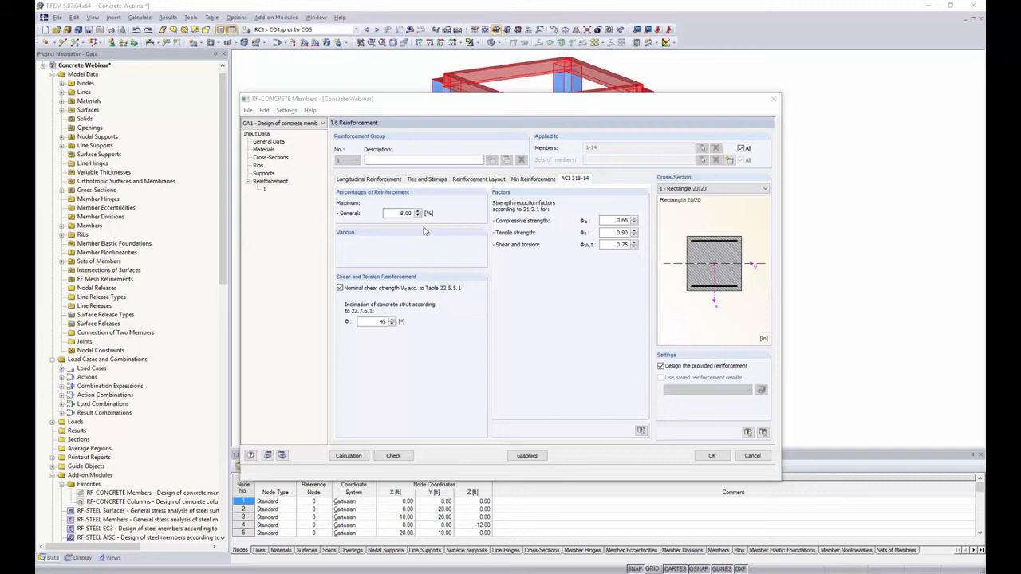
key("alt+Tab")
key("alt+Tab")
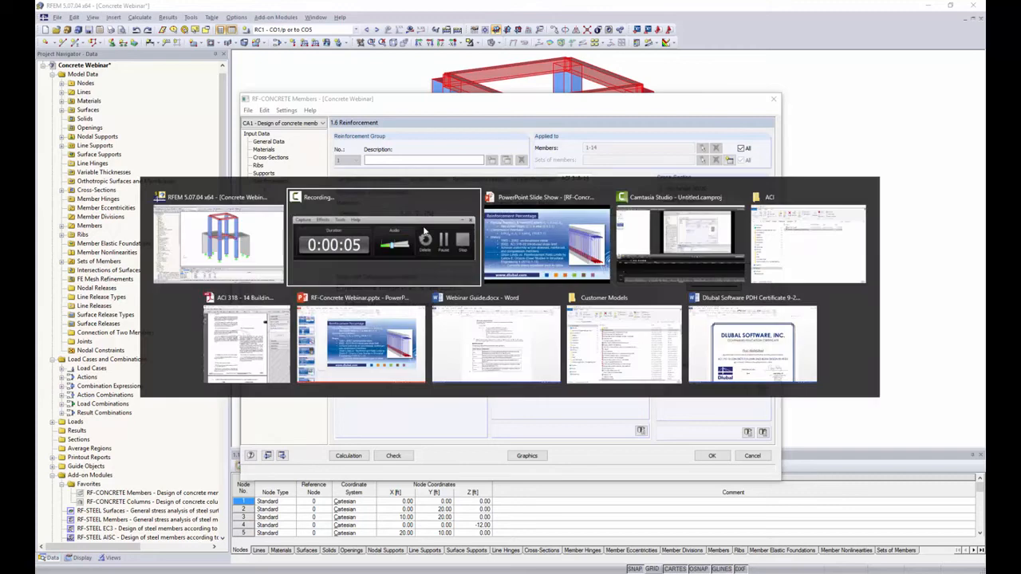
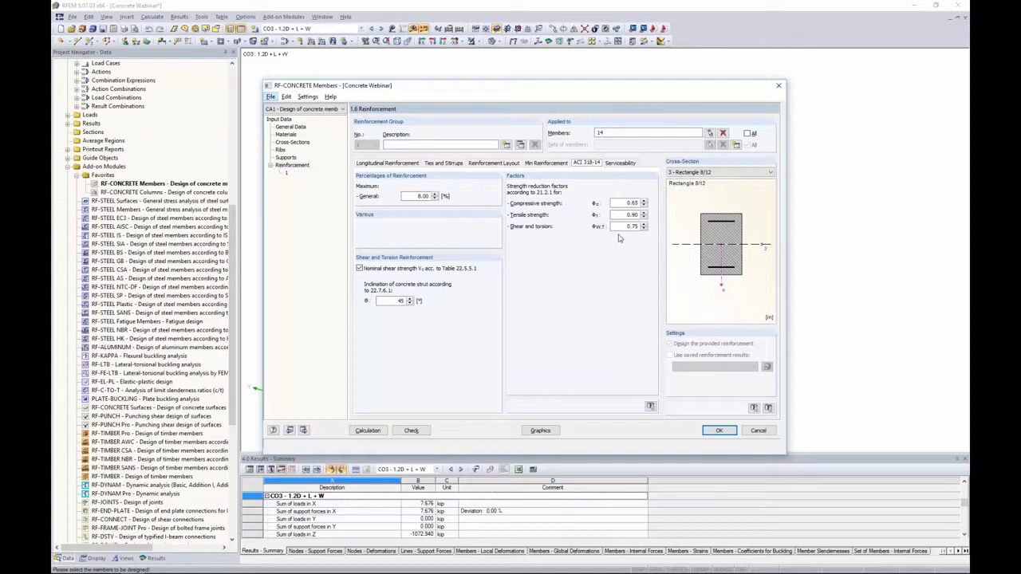
Check the serviceability settings and the serviceability limit state combinations selected in General Data
left_click(618, 163)
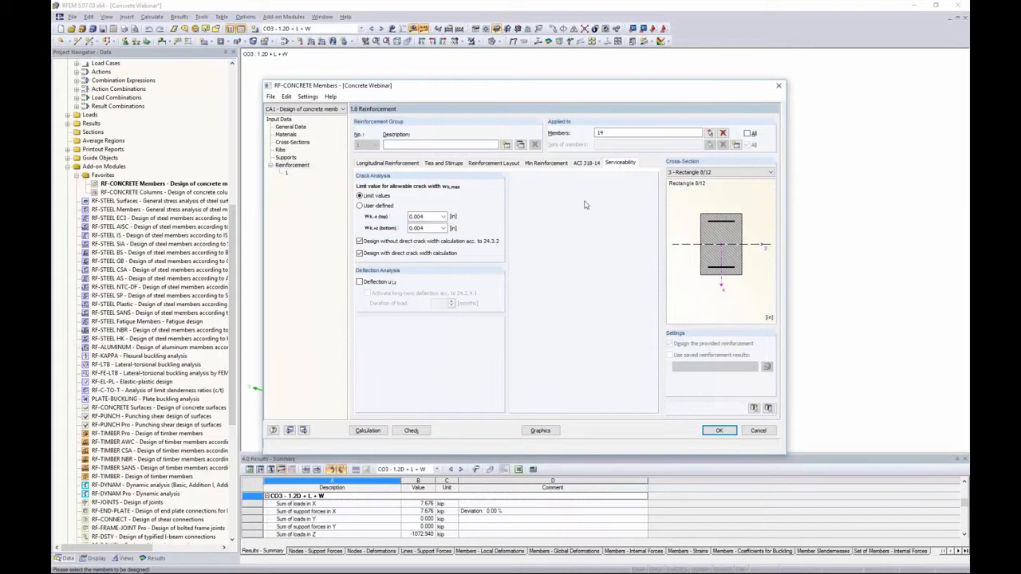
left_click(304, 129)
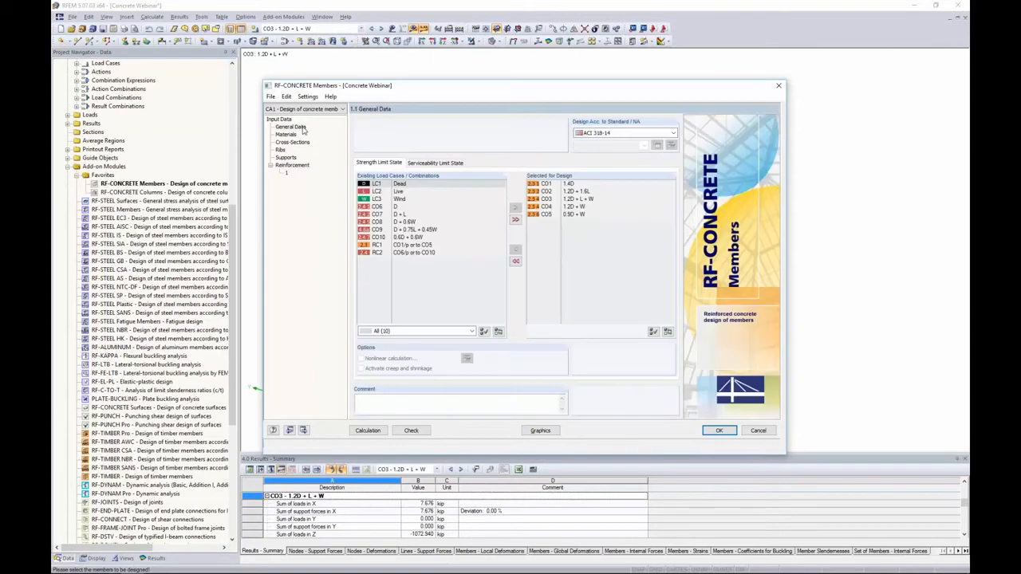
left_click(439, 164)
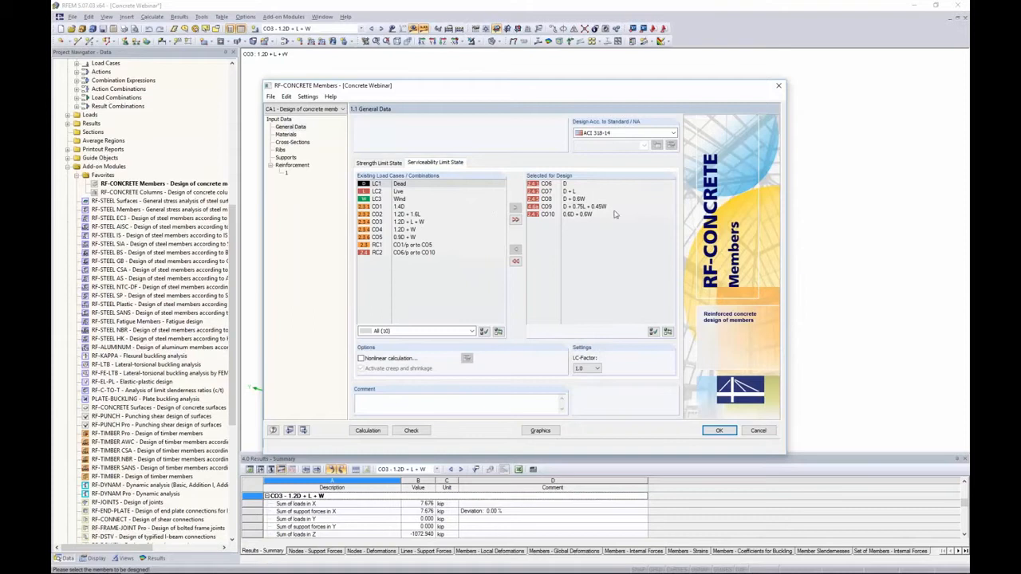
left_click(292, 165)
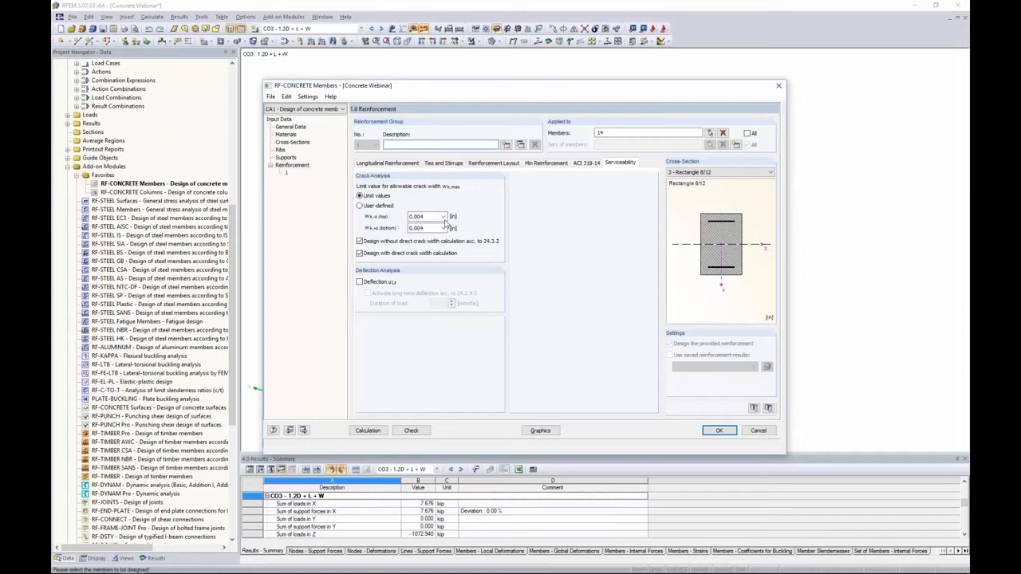
Set the top and bottom allowable crack widths to 0.012 in for the humidity, dry air, soil exposure condition
left_click(444, 216)
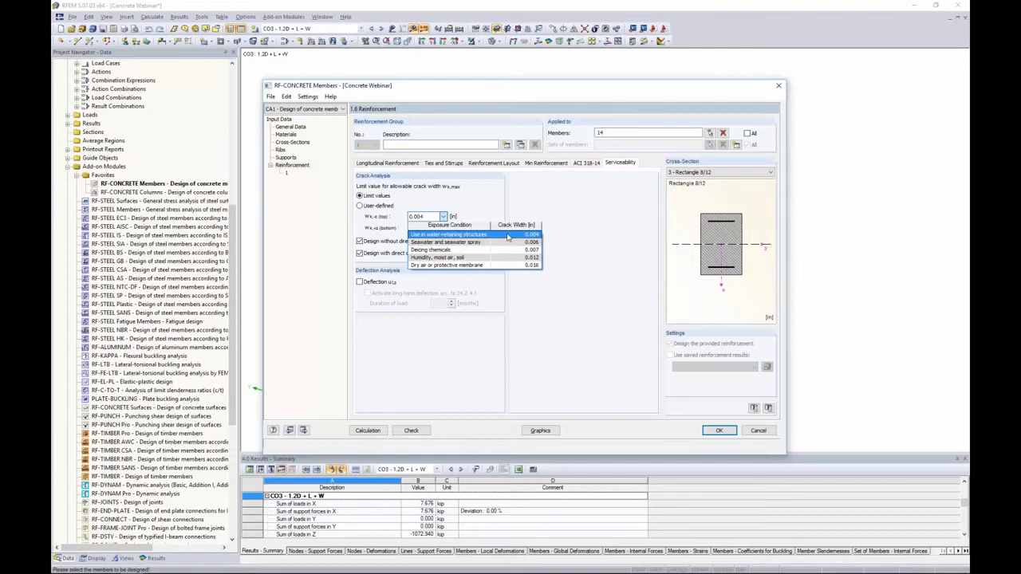
left_click(441, 260)
left_click(443, 228)
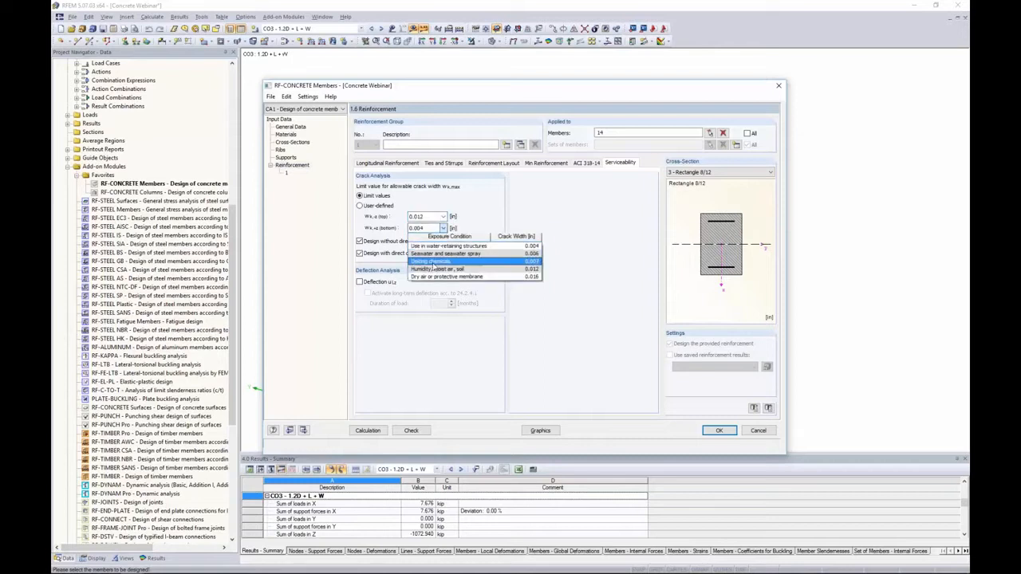
left_click(435, 269)
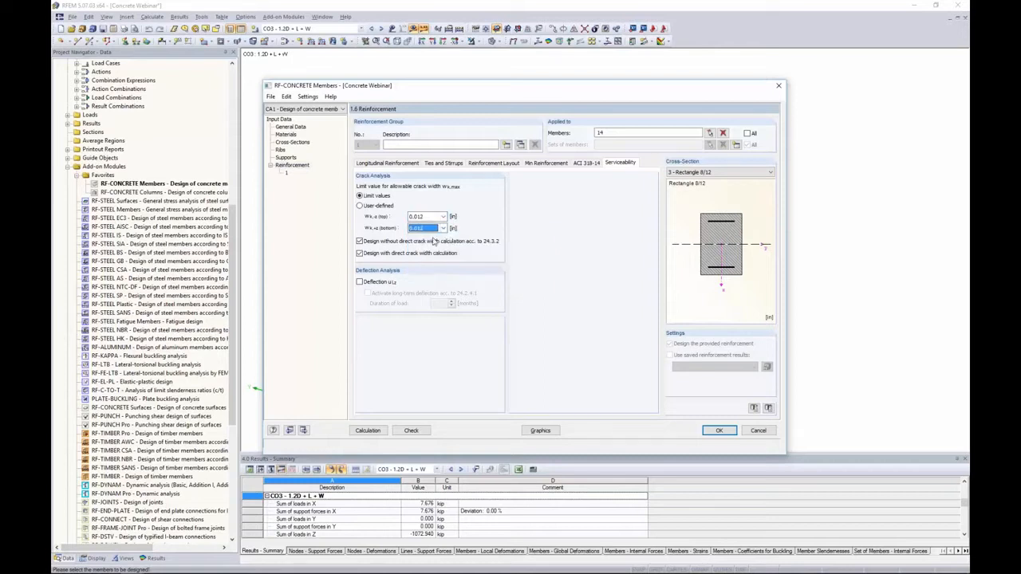
left_click(360, 206)
double_click(429, 216)
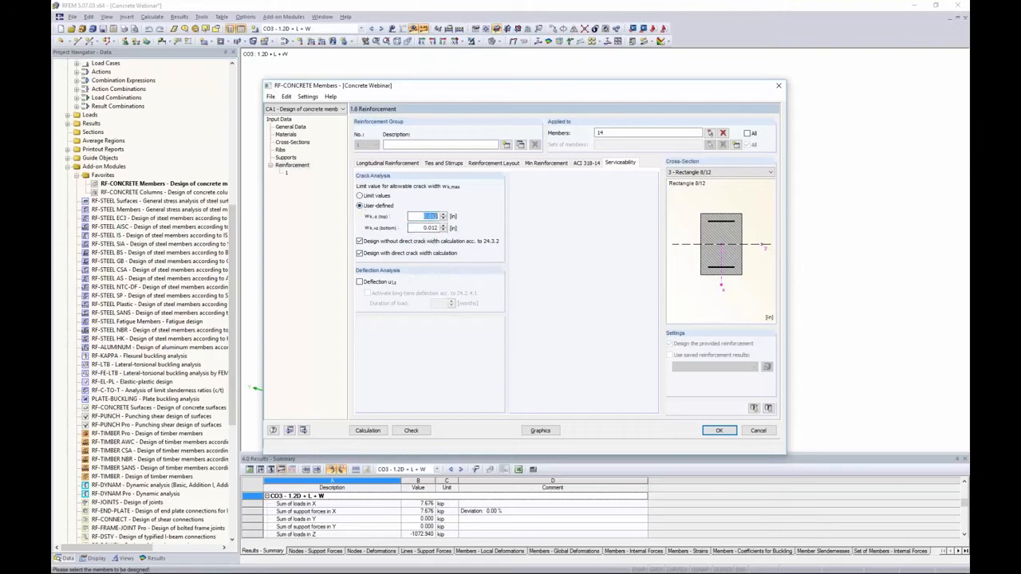
left_click(360, 196)
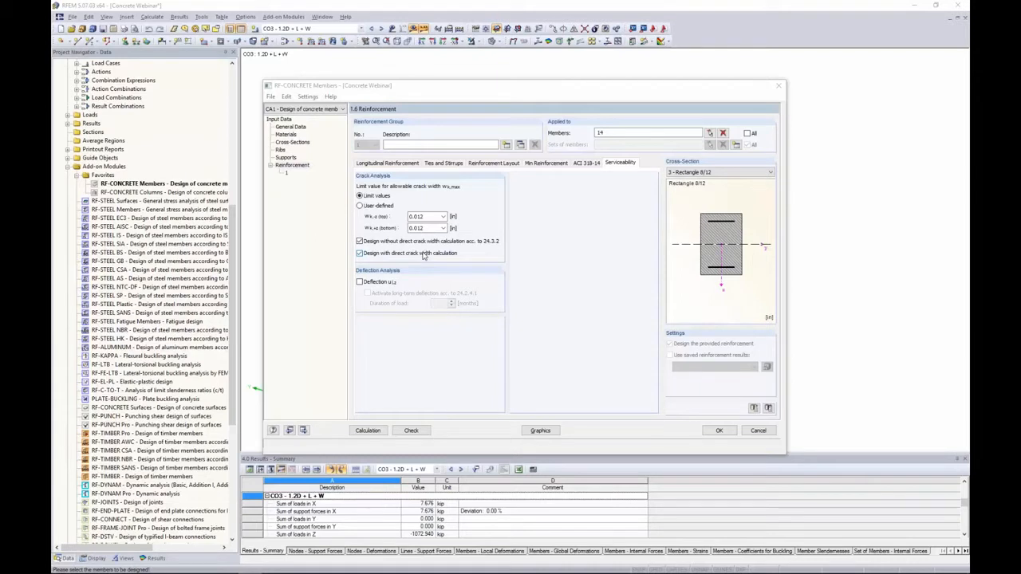
Enable the deflection analysis and open the resulting Deflection Data window
left_click(359, 282)
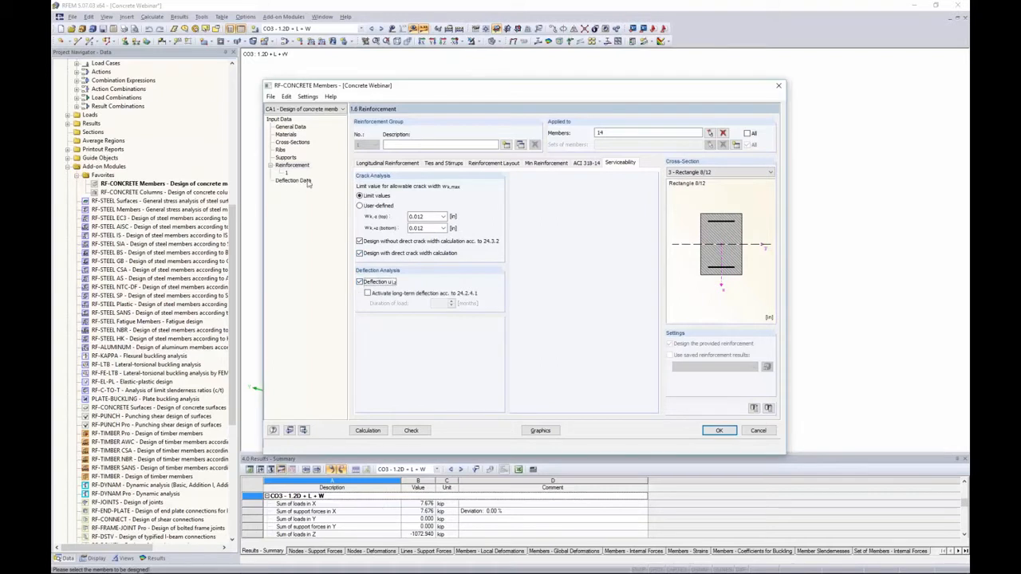
left_click(300, 181)
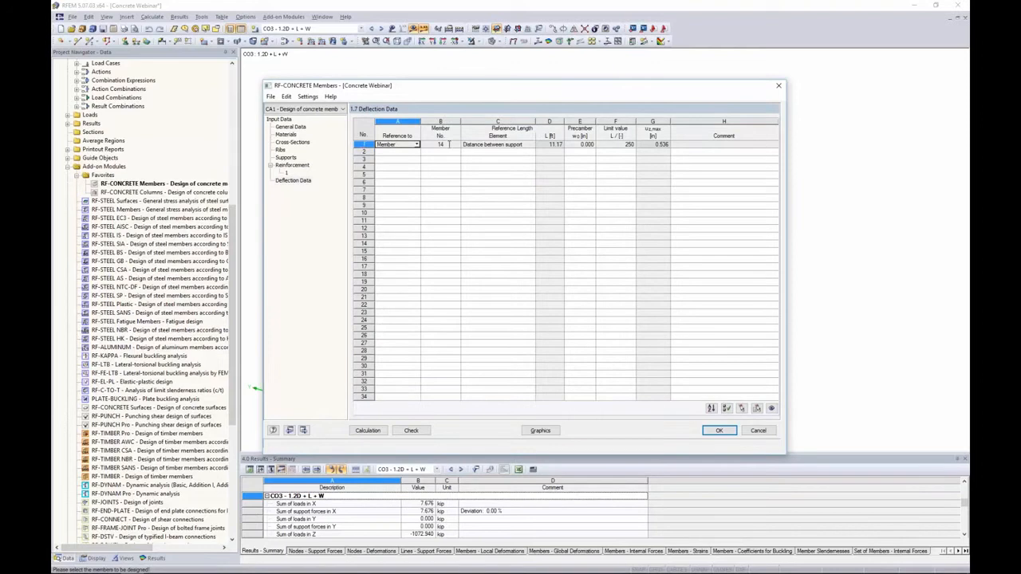
Examine the reference length and limit value L/ options for member 14 in the deflection data table
left_click(489, 147)
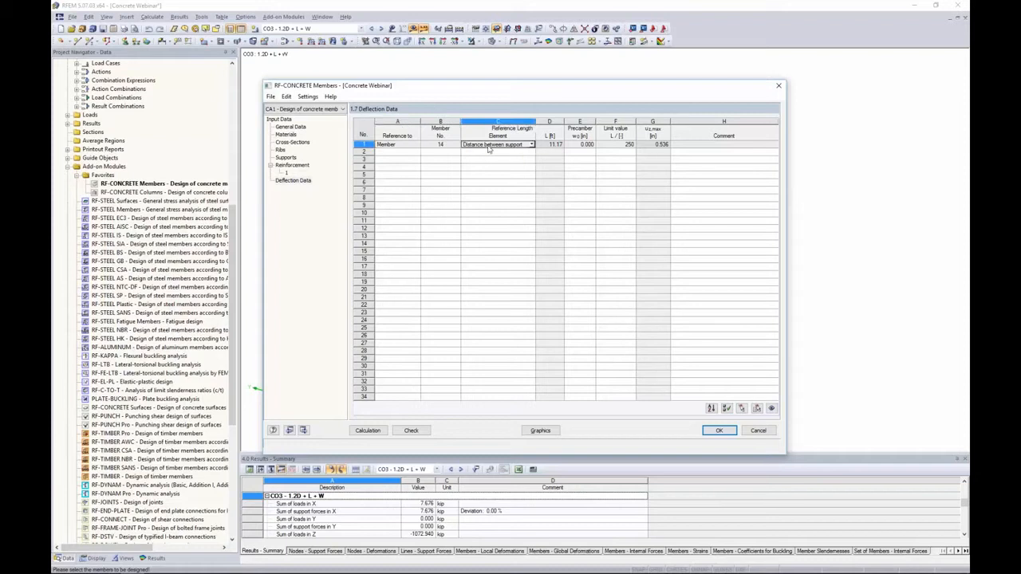
left_click(531, 145)
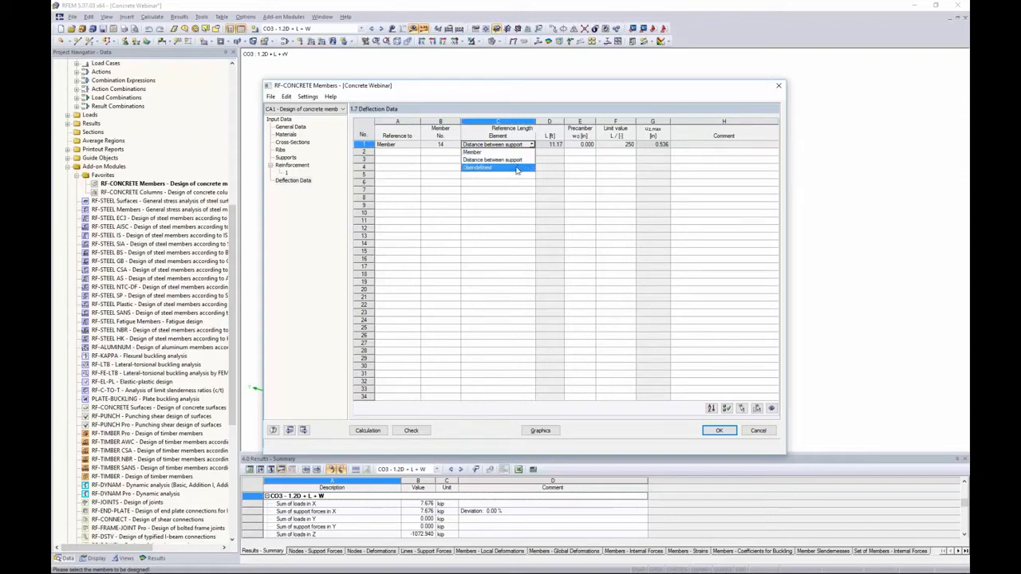
left_click(516, 169)
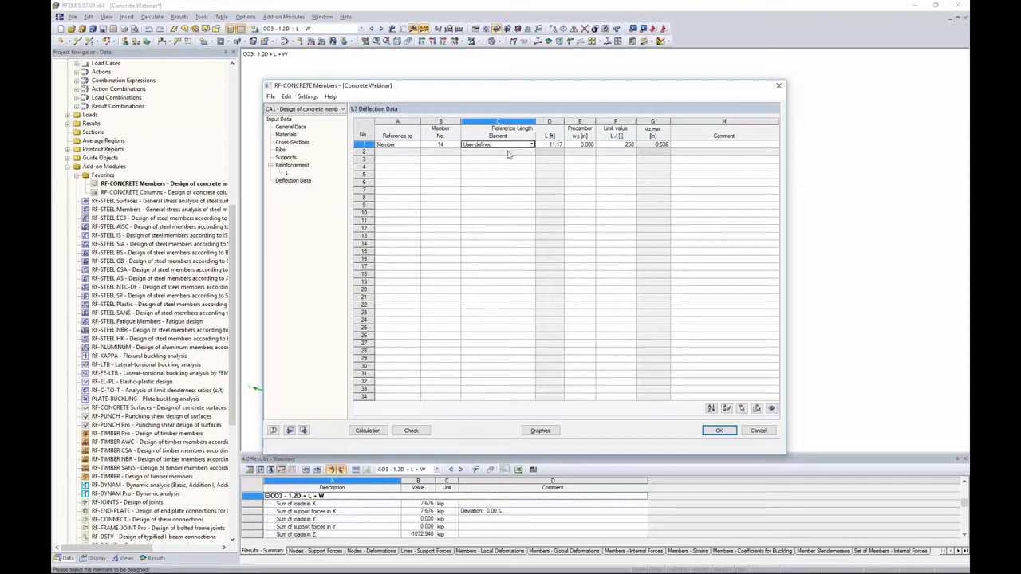
left_click(531, 145)
left_click(524, 161)
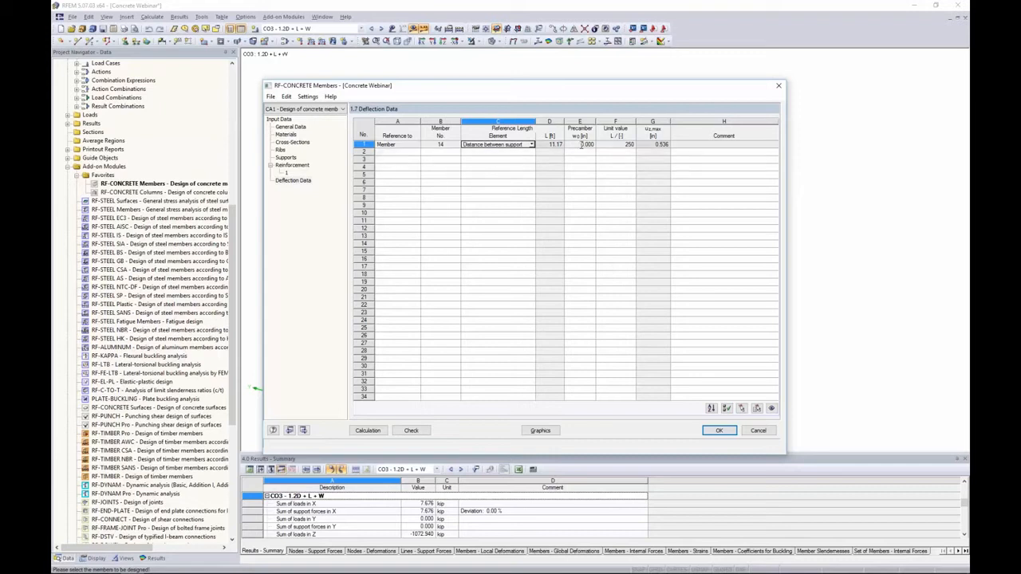
left_click(611, 146)
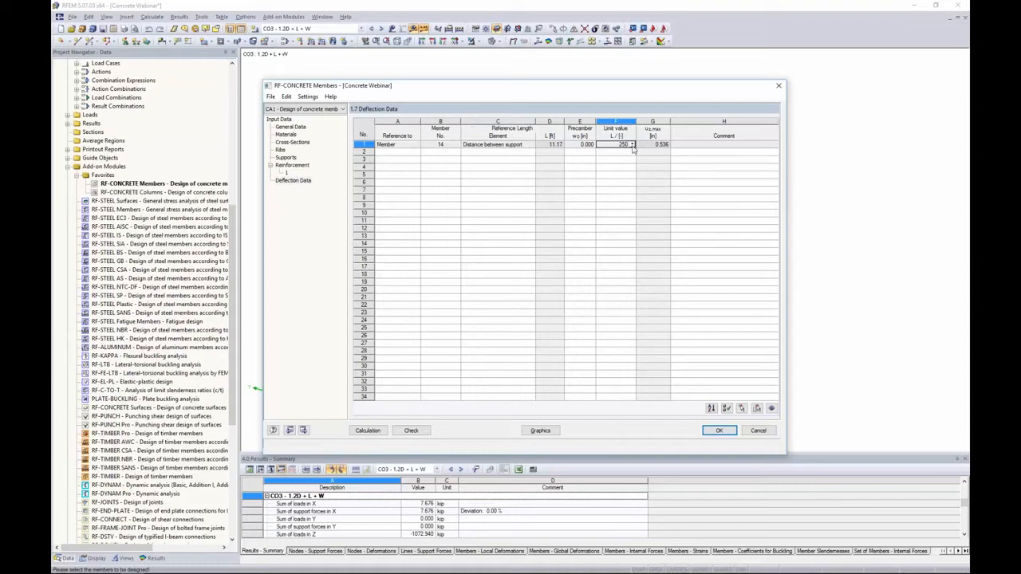
left_click(632, 145)
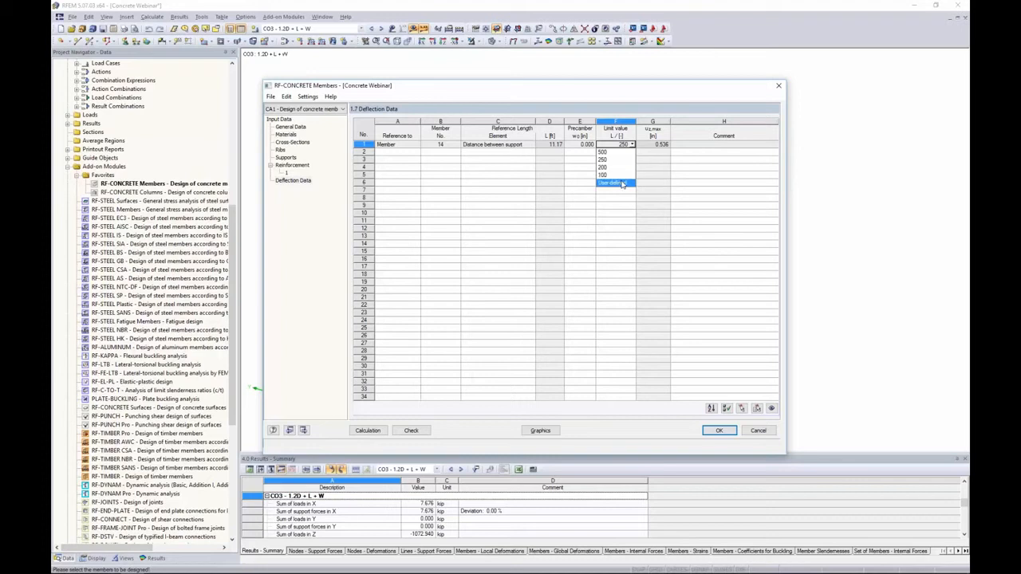
left_click(612, 159)
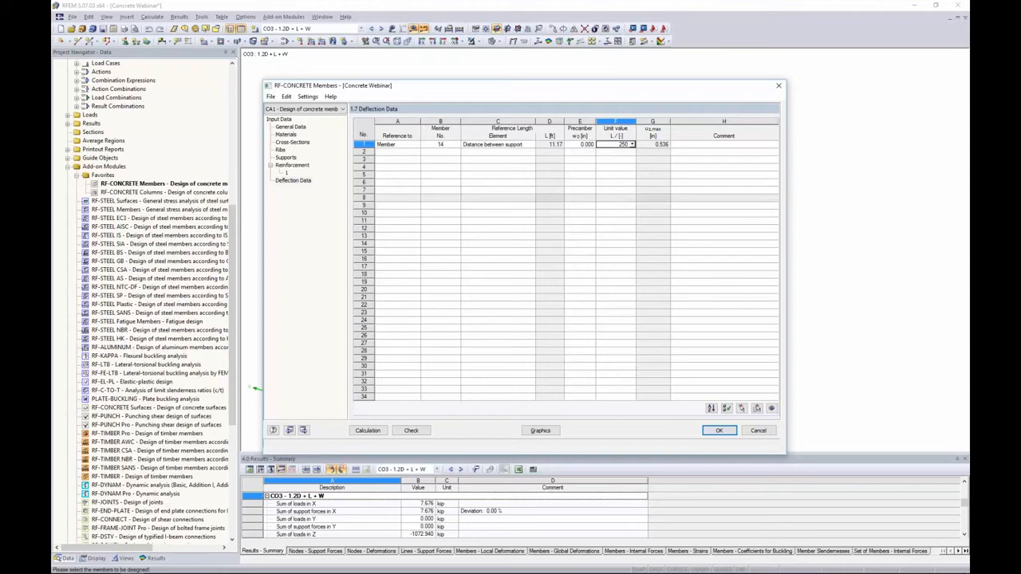
Activate long-term deflection with a load duration of 50 months and run the calculation
left_click(302, 167)
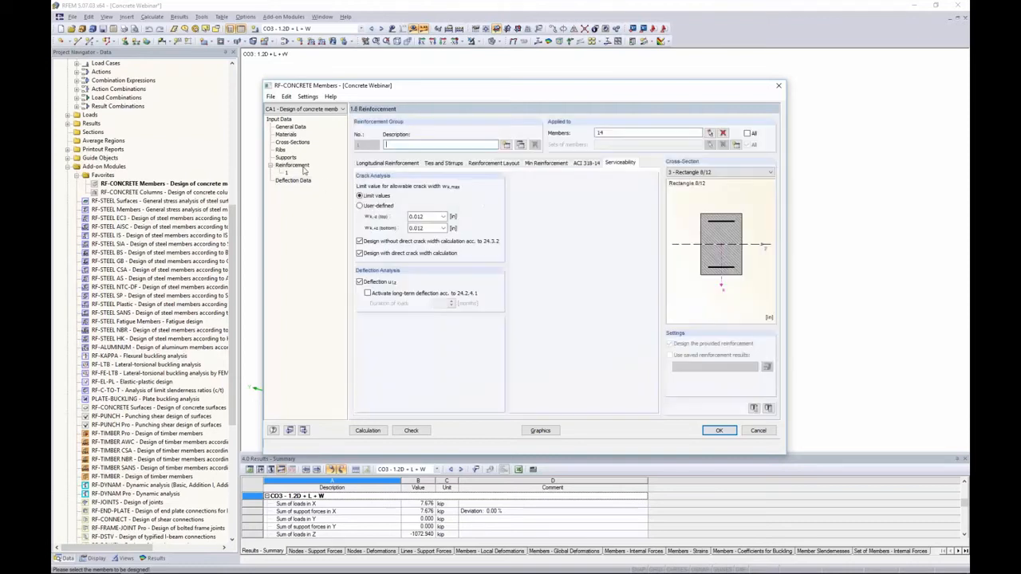
left_click(367, 293)
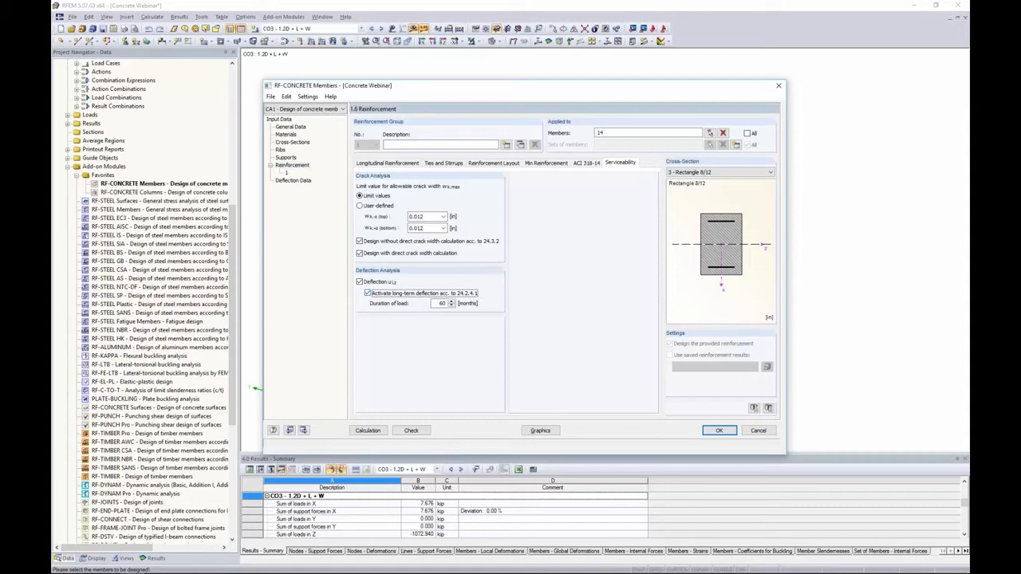
double_click(442, 303)
type("50")
left_click(395, 294)
left_click(365, 432)
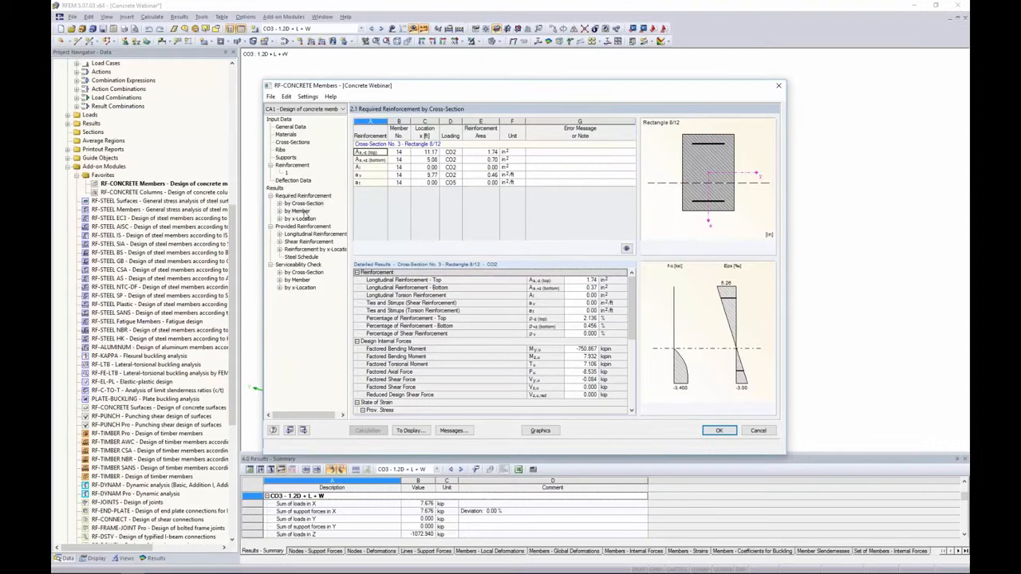
Review the required reinforcement by member, stepping through each reinforcement row and its detailed results
left_click(302, 211)
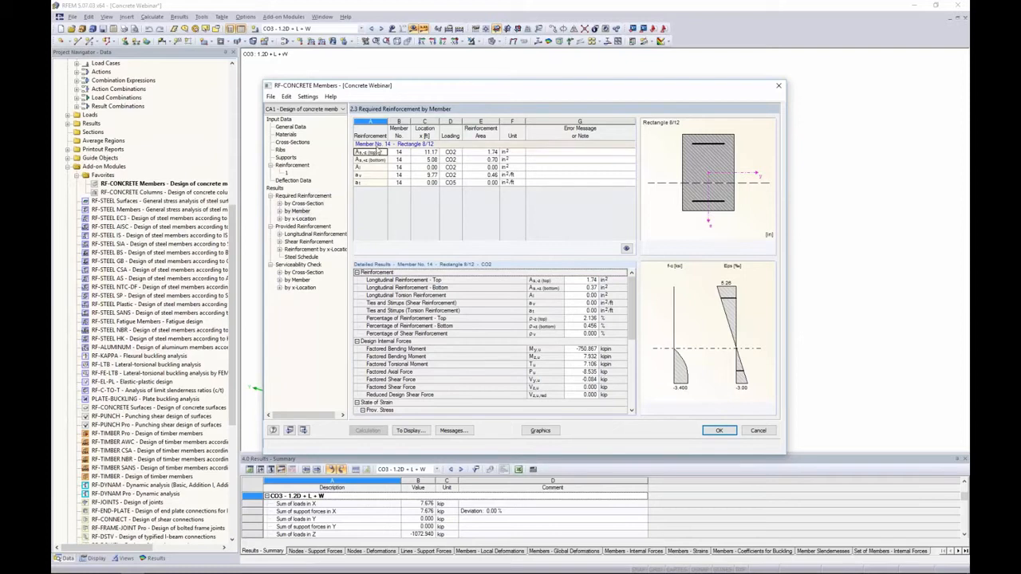
left_click(396, 168)
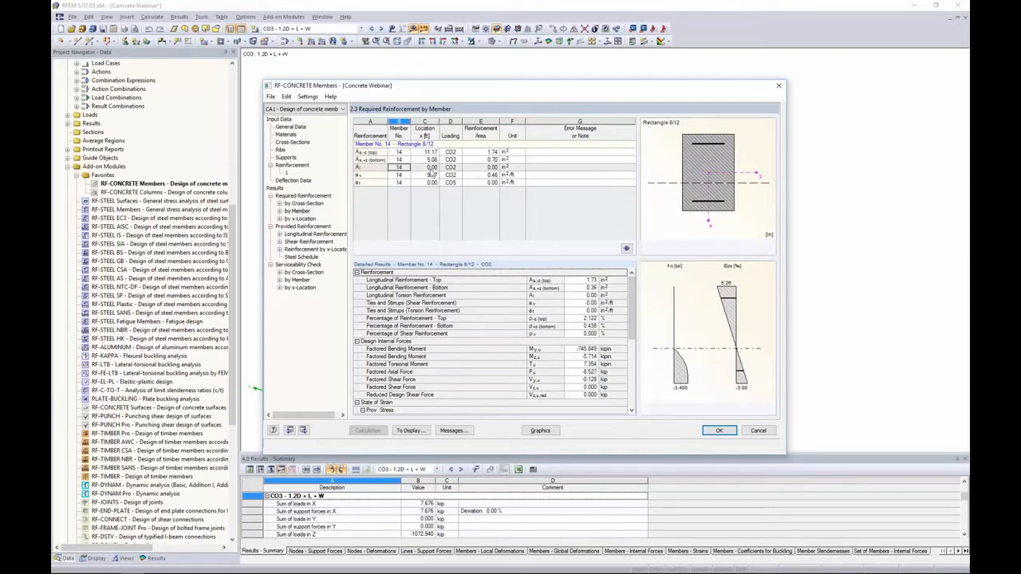
left_click(429, 171)
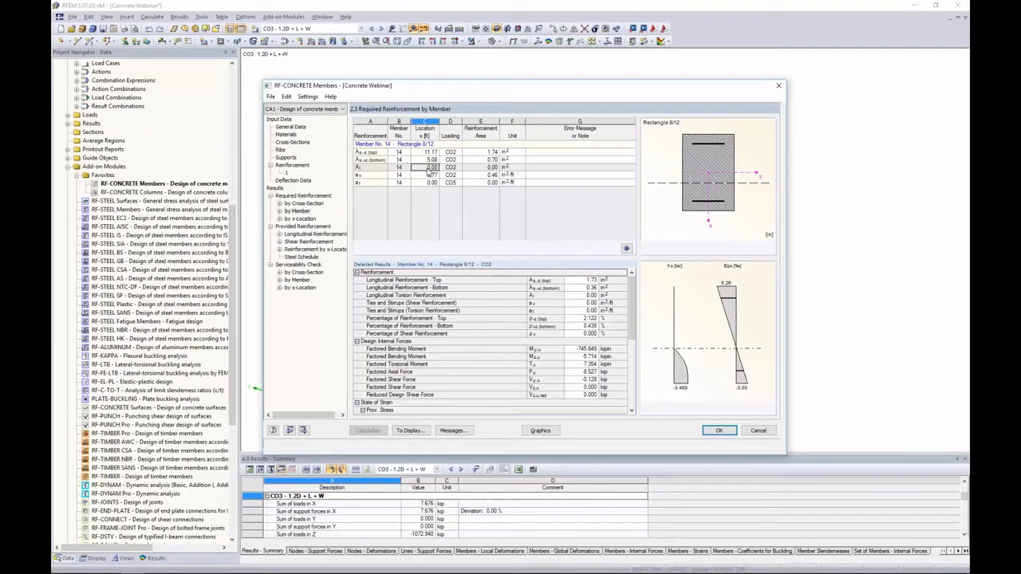
left_click(418, 174)
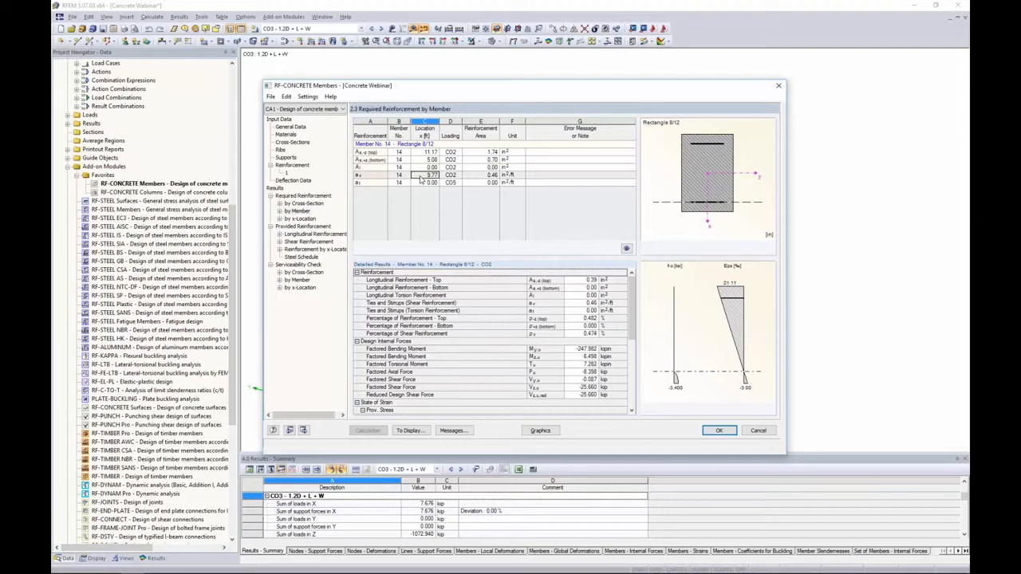
left_click(422, 183)
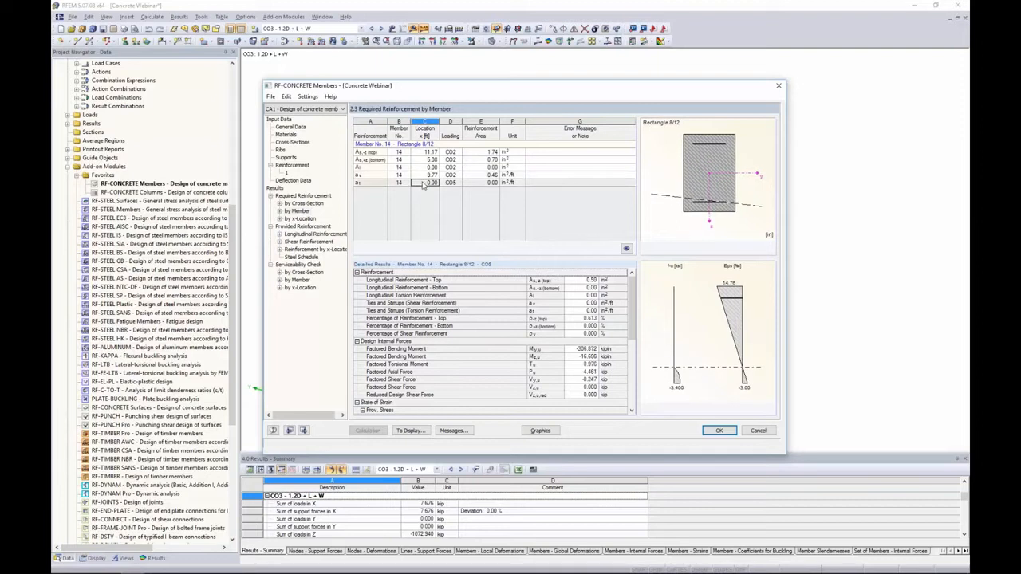
left_click(428, 174)
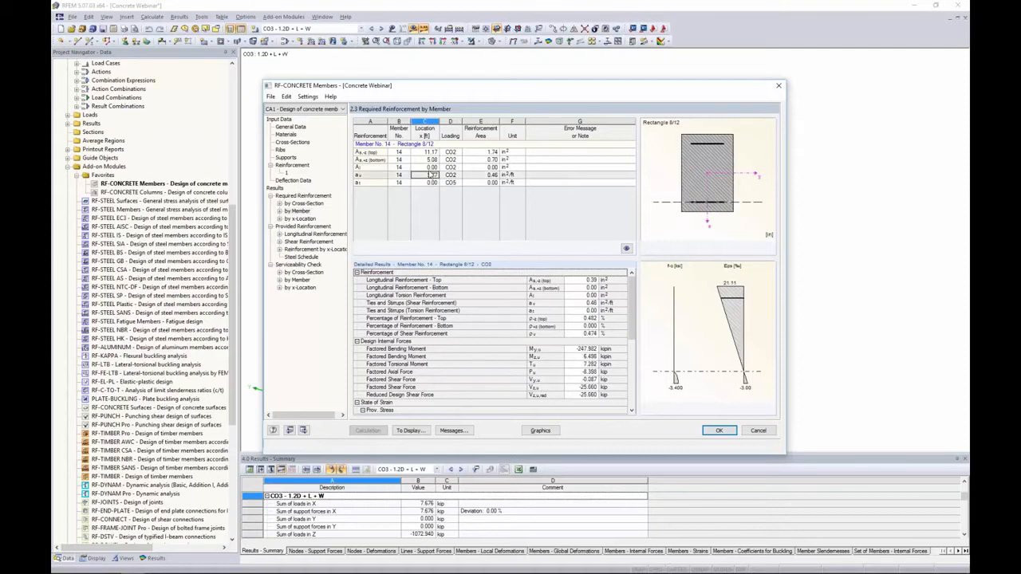
left_click(429, 167)
left_click(428, 160)
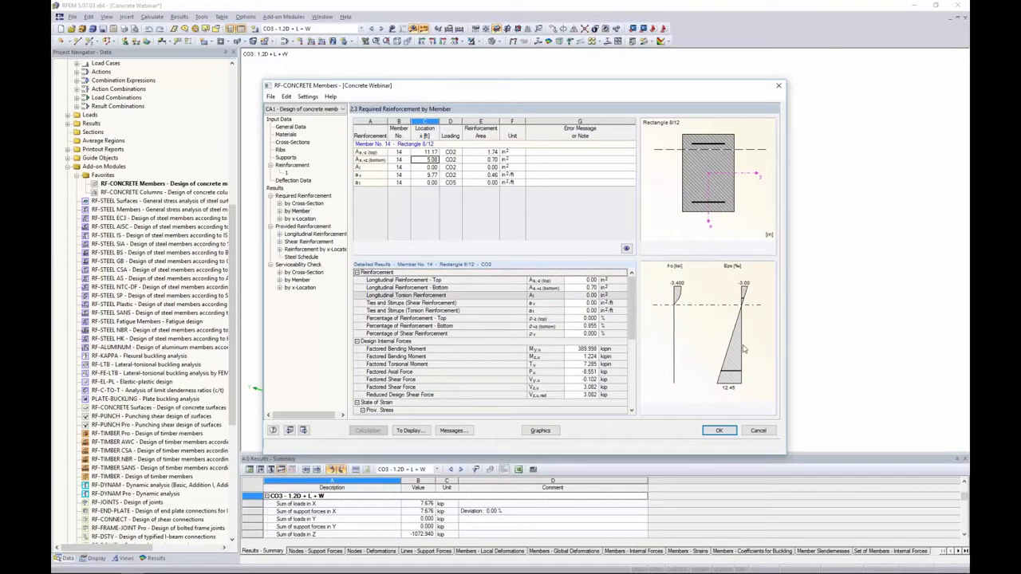
mouse_move(631, 297)
left_mouse_down()
mouse_move(629, 350)
mouse_move(631, 294)
left_mouse_up()
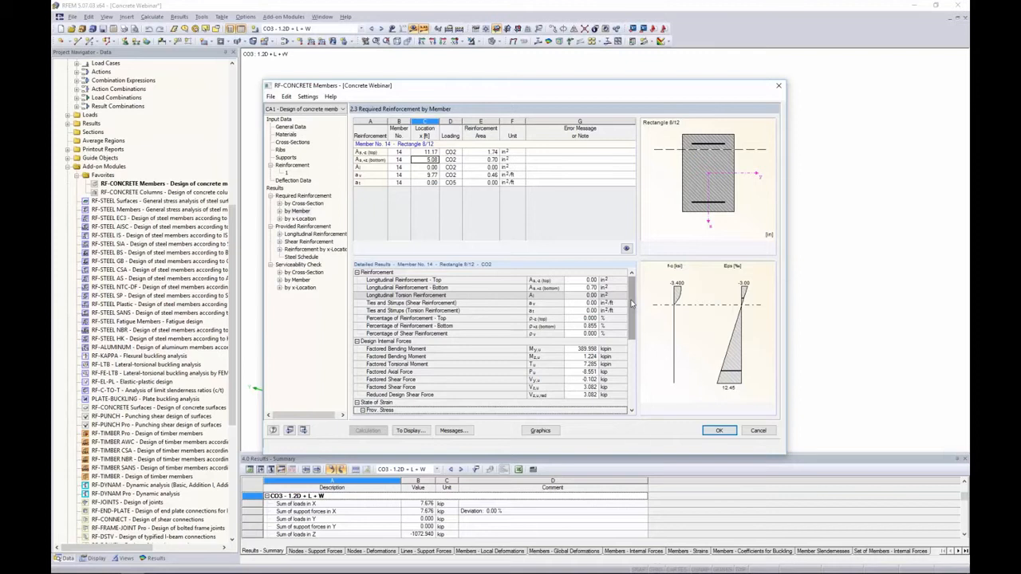
left_click_drag(632, 303, 626, 359)
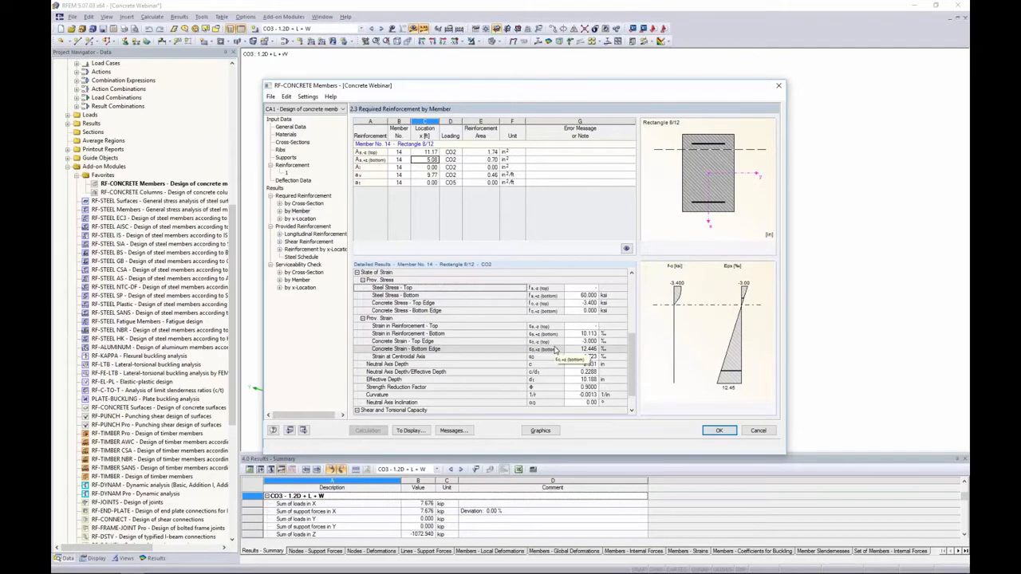
scroll(532, 346, "down", 1)
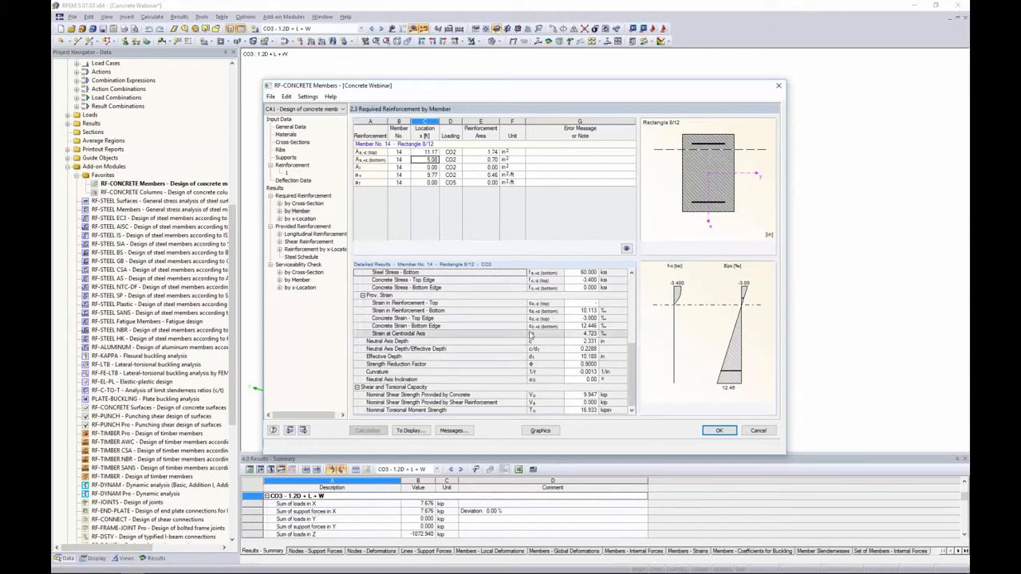
Inspect the required reinforcement by x-location along member 14 and the detailed results for each location
left_click(307, 218)
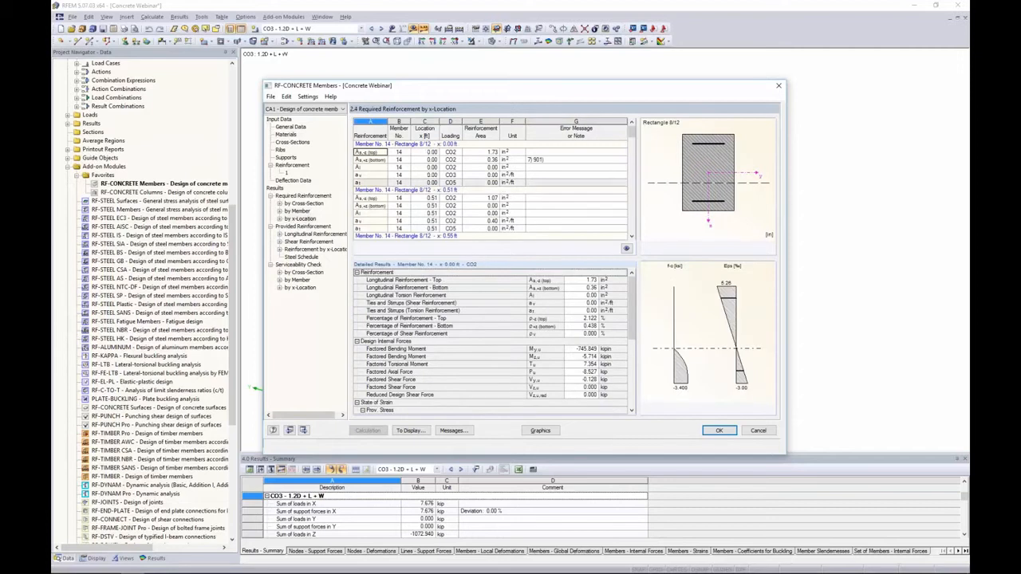
left_click_drag(468, 91, 468, 217)
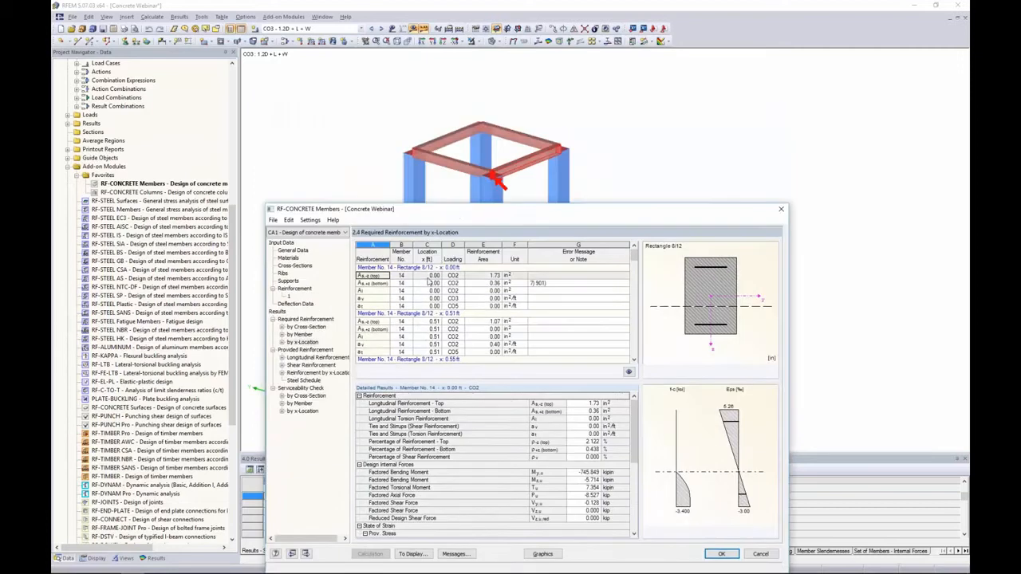
scroll(422, 295, "down", 2)
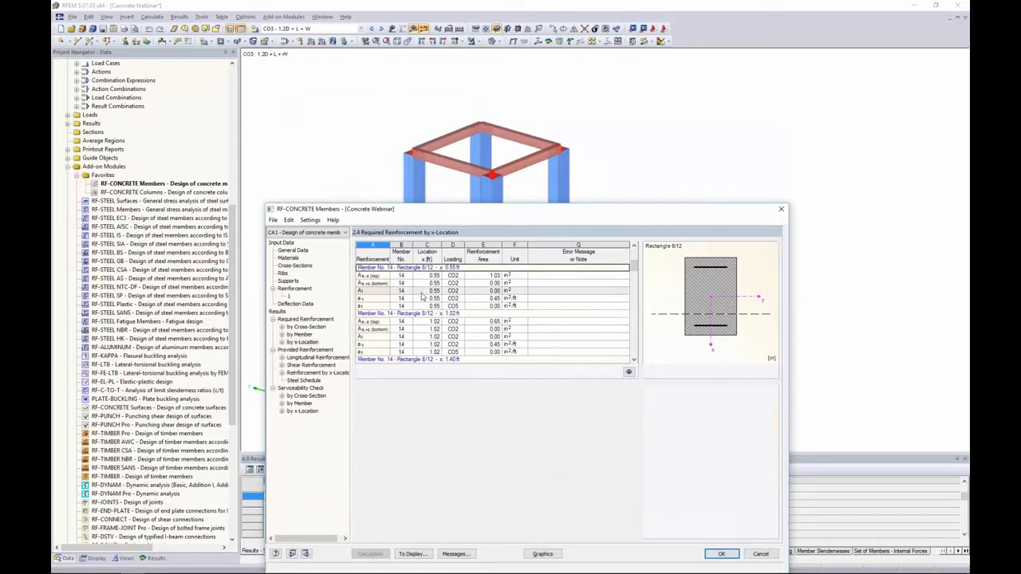
left_click(424, 292)
left_click(411, 336)
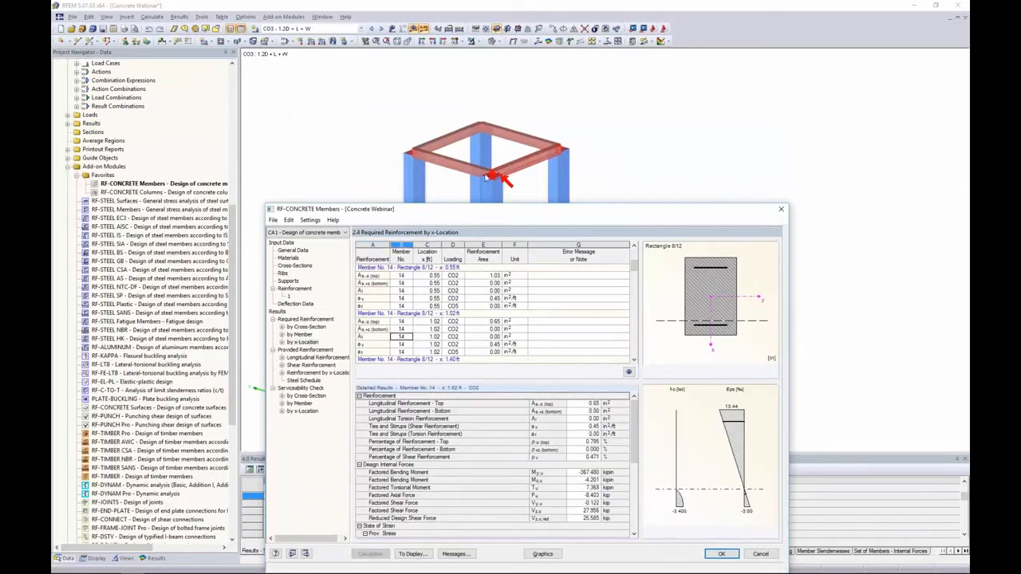
Continue inspecting member 14's required reinforcement at further x-locations, including the detailed state of strain and shear capacity results
scroll(401, 336, "down", 2)
left_click(402, 337)
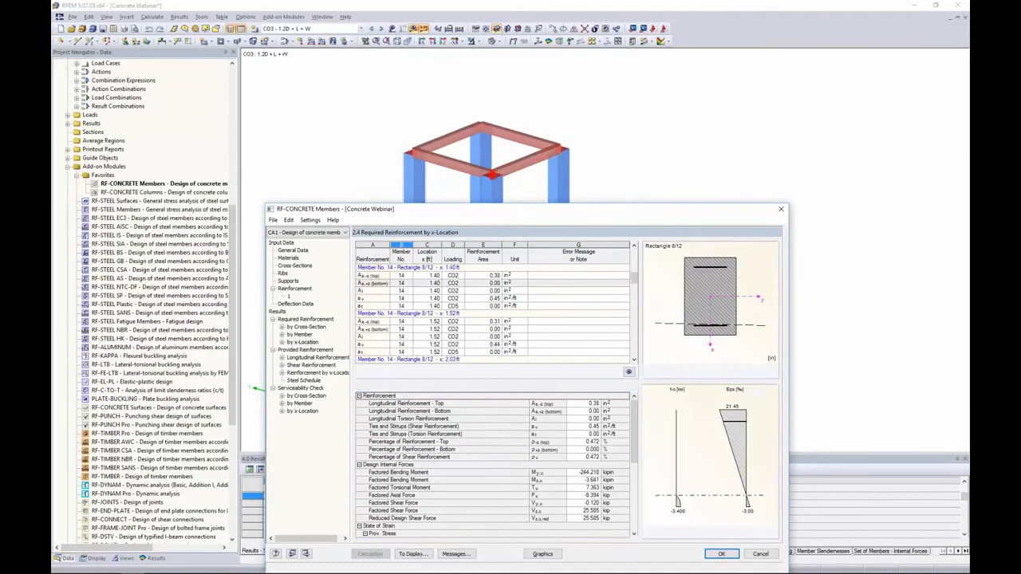
scroll(453, 322, "down", 3)
left_click(453, 322)
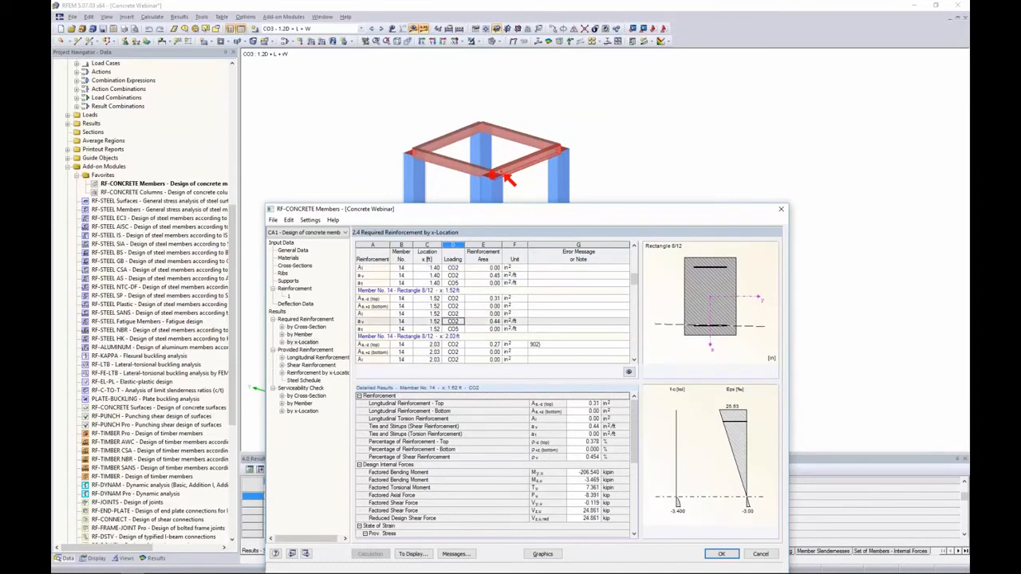
scroll(453, 321, "down", 1)
left_click(453, 329)
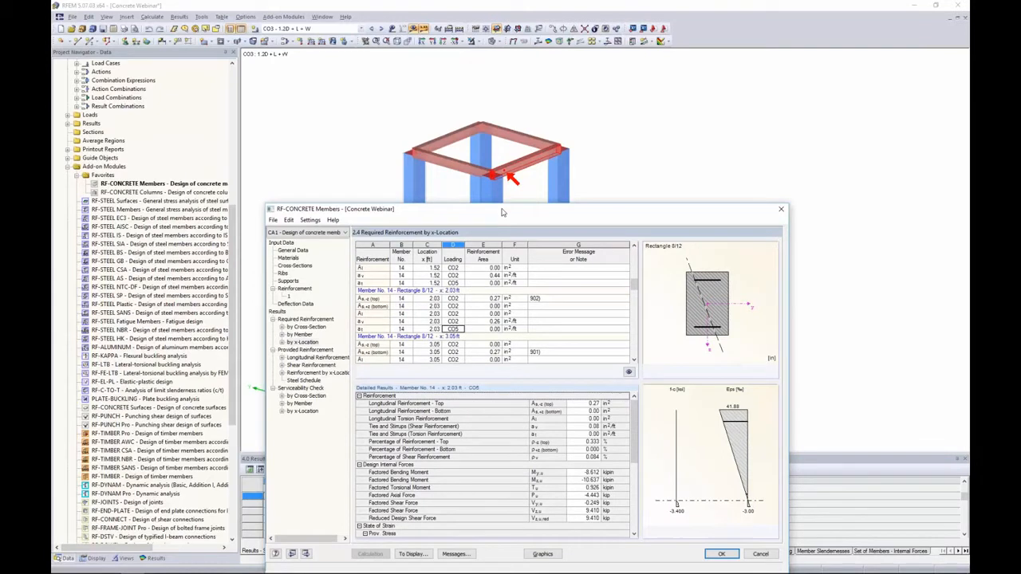
left_click_drag(503, 210, 527, 86)
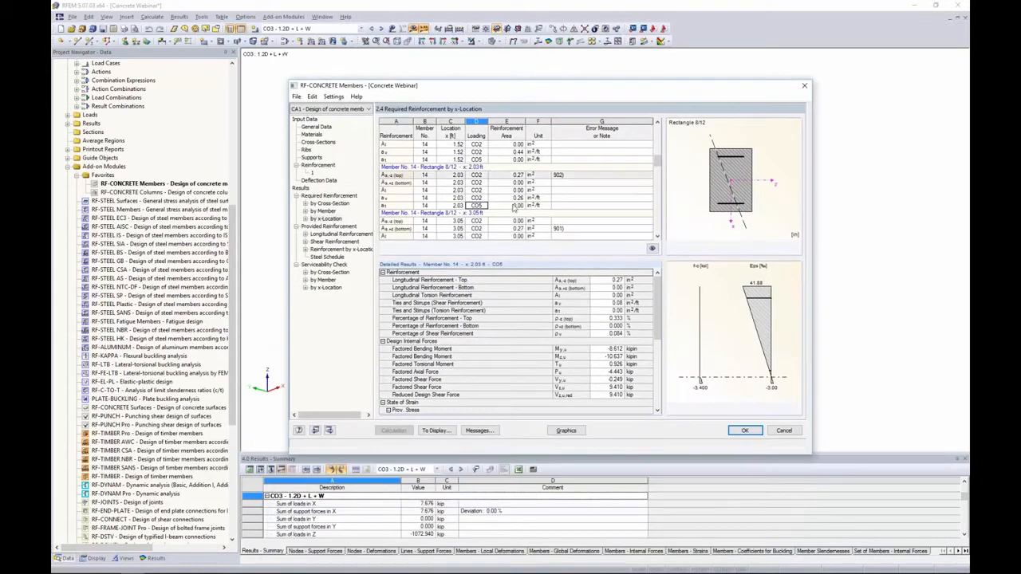
scroll(644, 292, "down", 7)
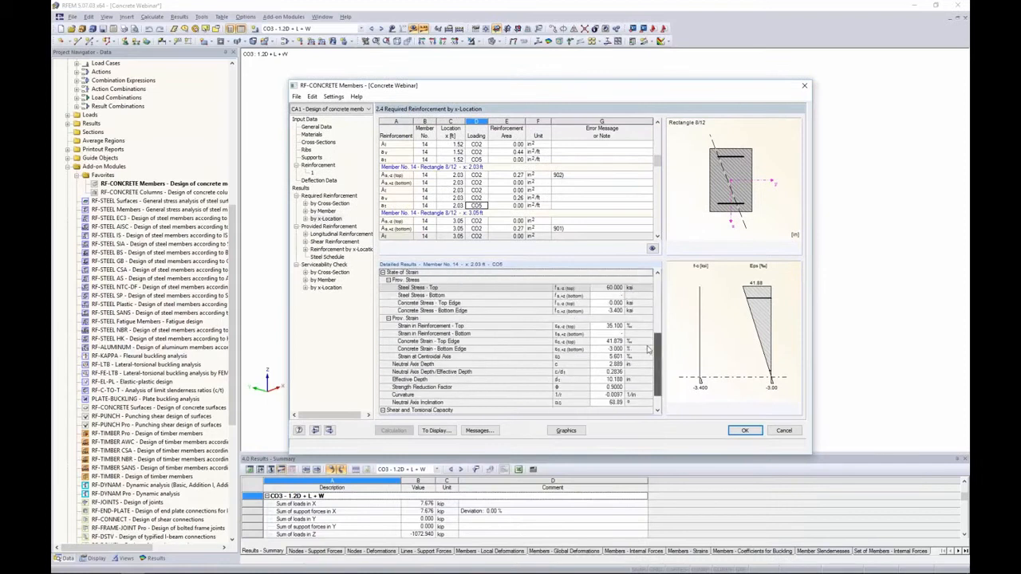
left_click(504, 197)
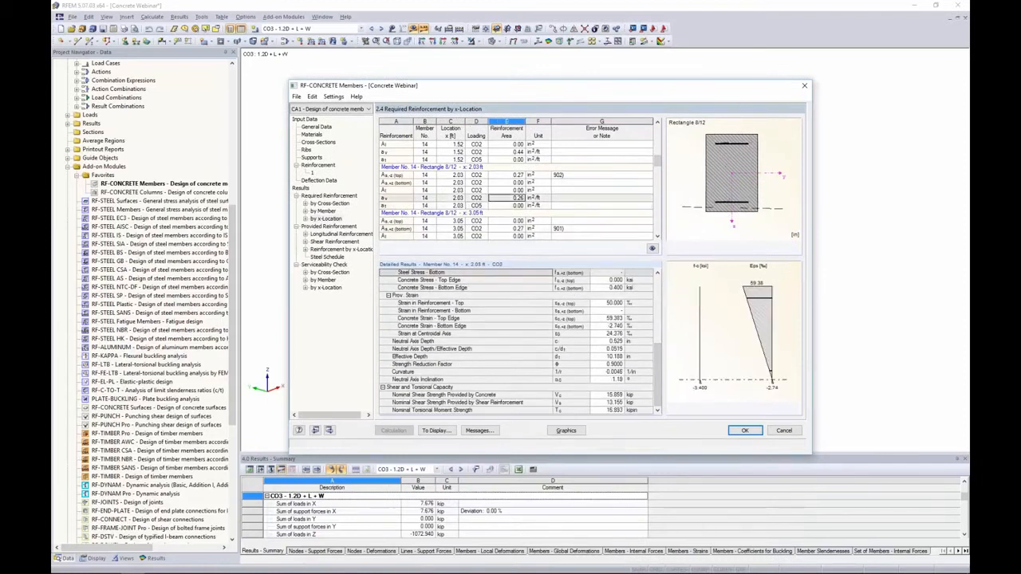
left_click(493, 191)
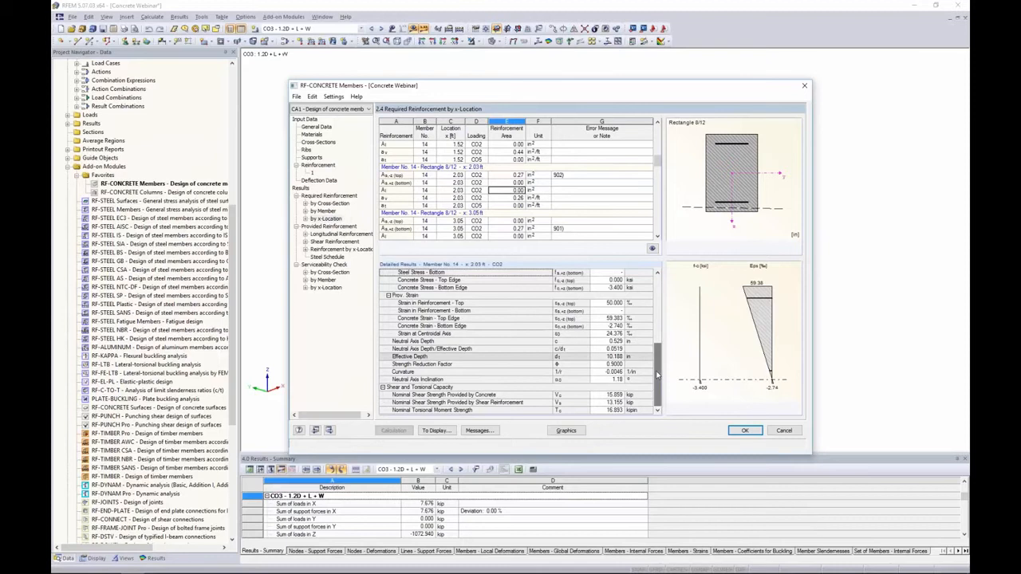
scroll(655, 335, "up", 3)
left_click_drag(656, 335, 656, 376)
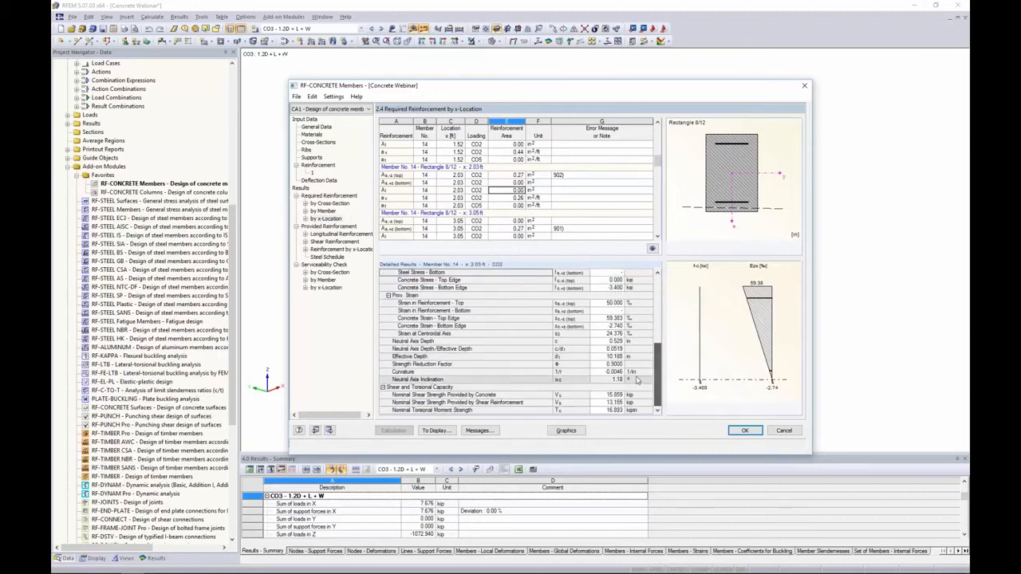
Set the top longitudinal reinforcement of member 14 to 4 bars of size #6
left_click(327, 236)
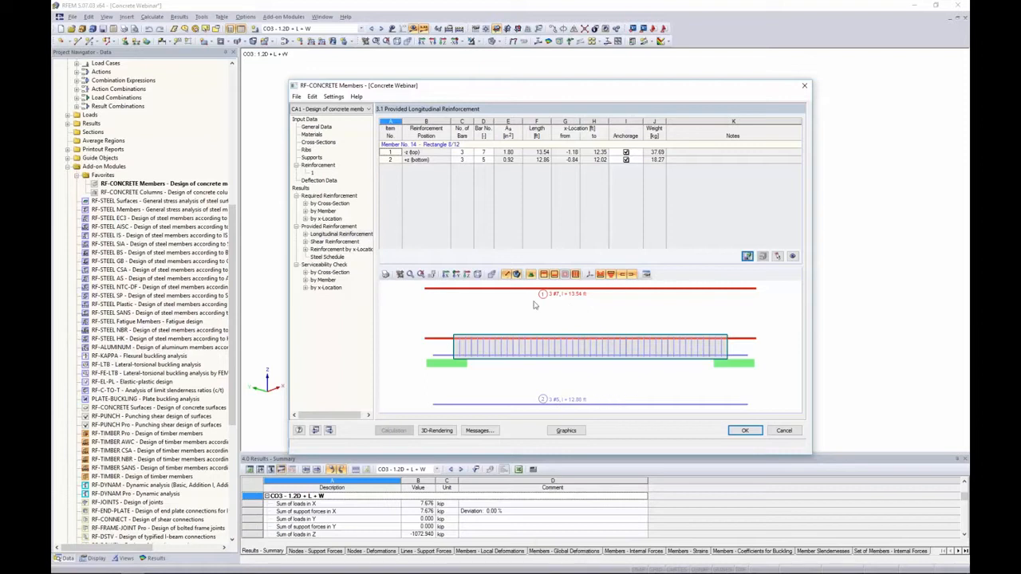
left_click(457, 164)
left_click(460, 153)
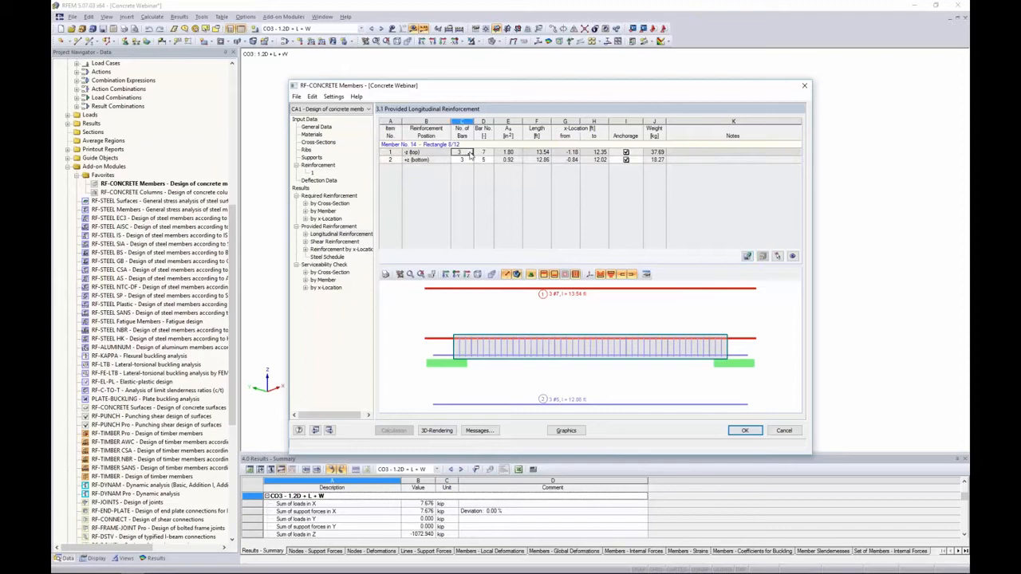
left_click(470, 153)
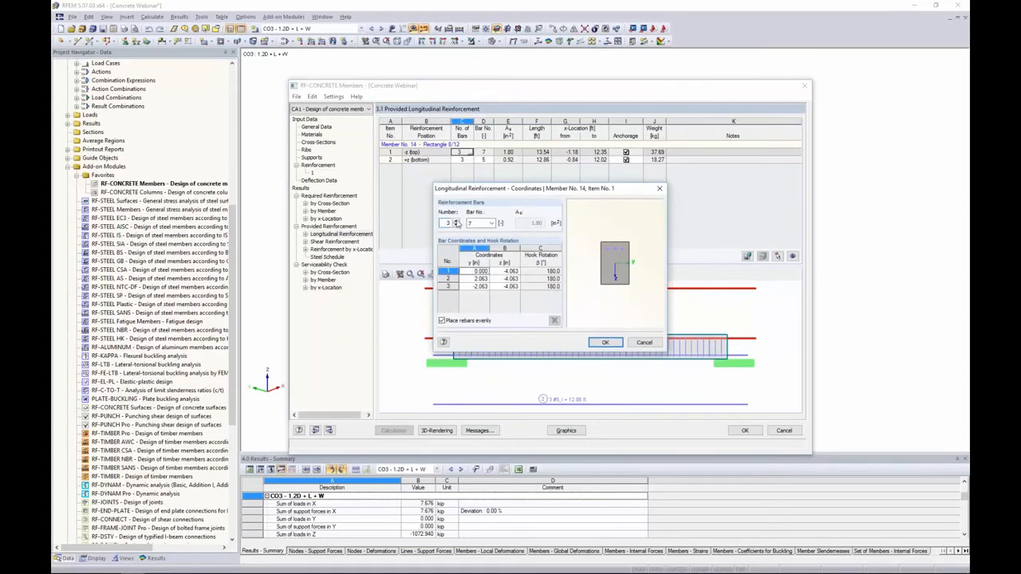
left_click(456, 222)
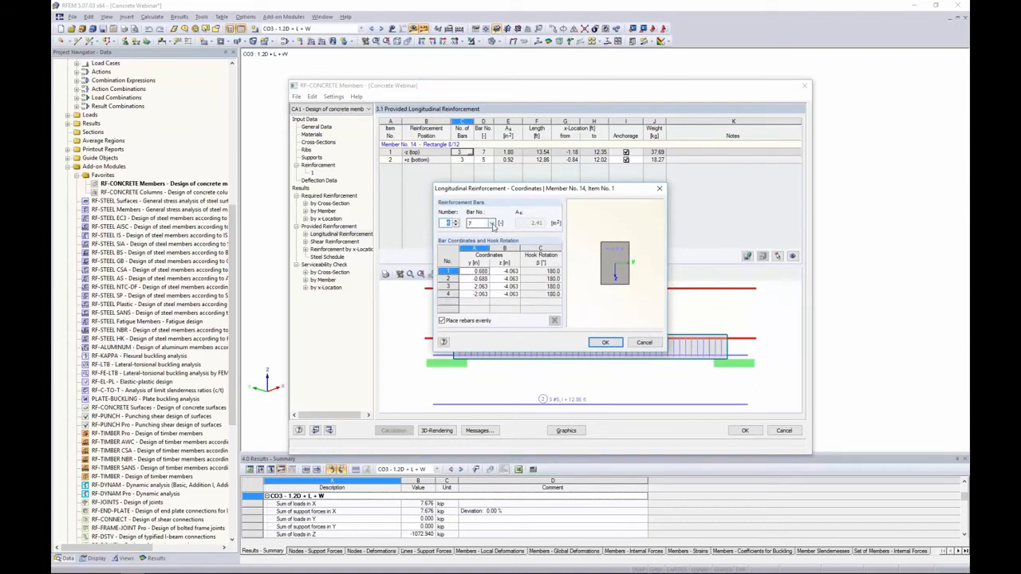
left_click(491, 224)
left_click(495, 264)
left_click(606, 344)
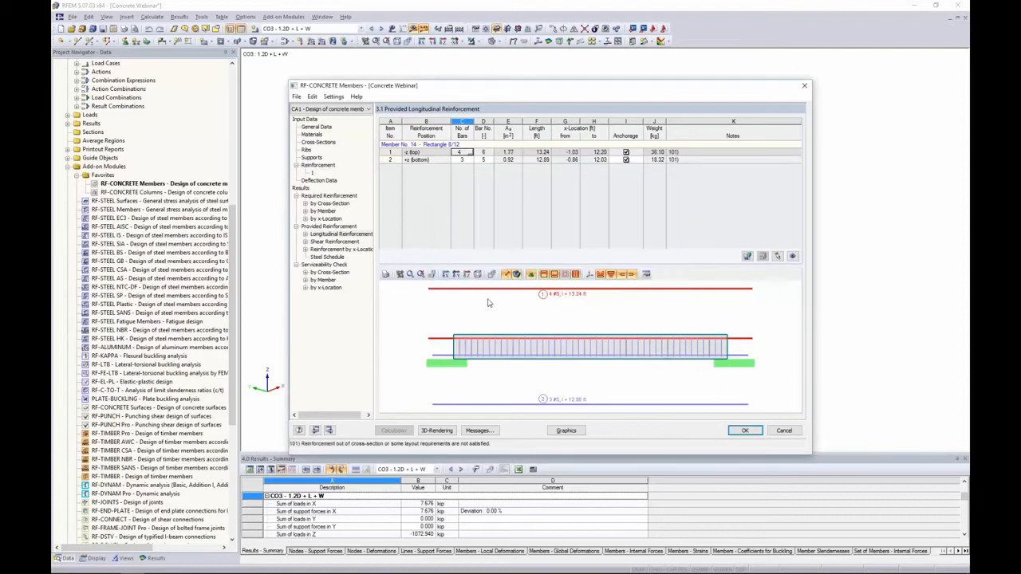
Recalculate the provided safety for the modified reinforcement and return to the longitudinal reinforcement table
left_click(354, 249)
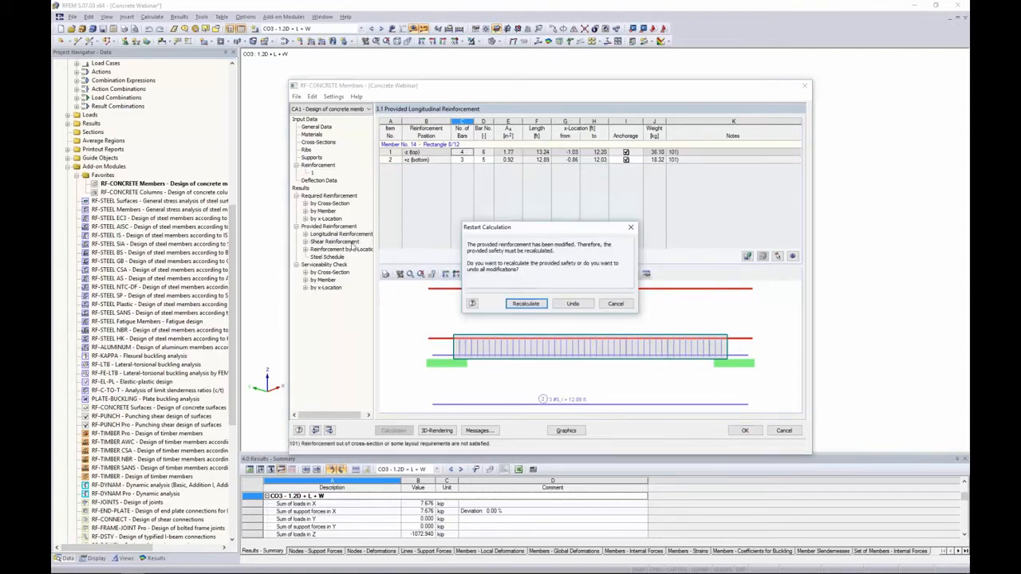
left_click(525, 304)
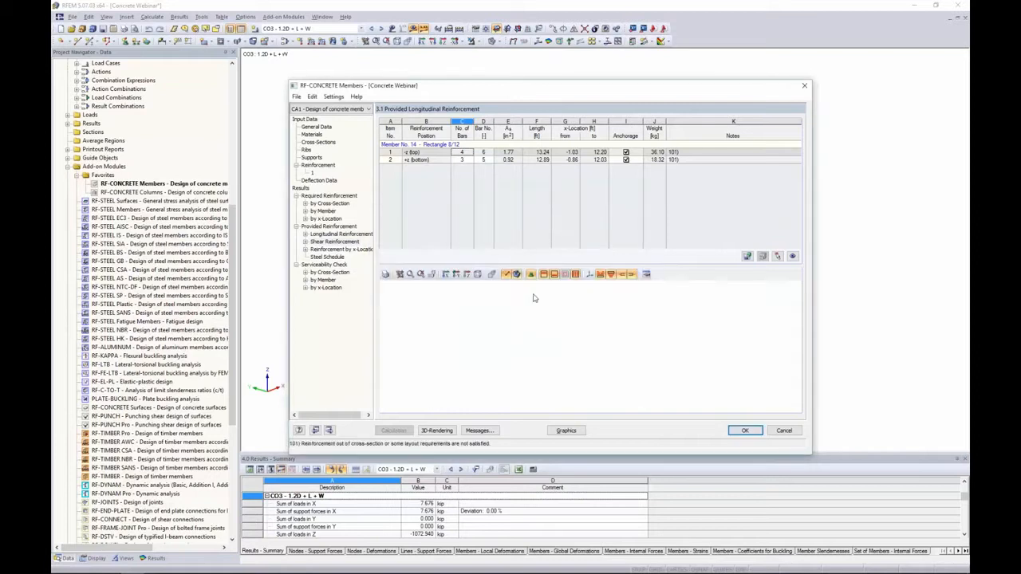
left_click(353, 235)
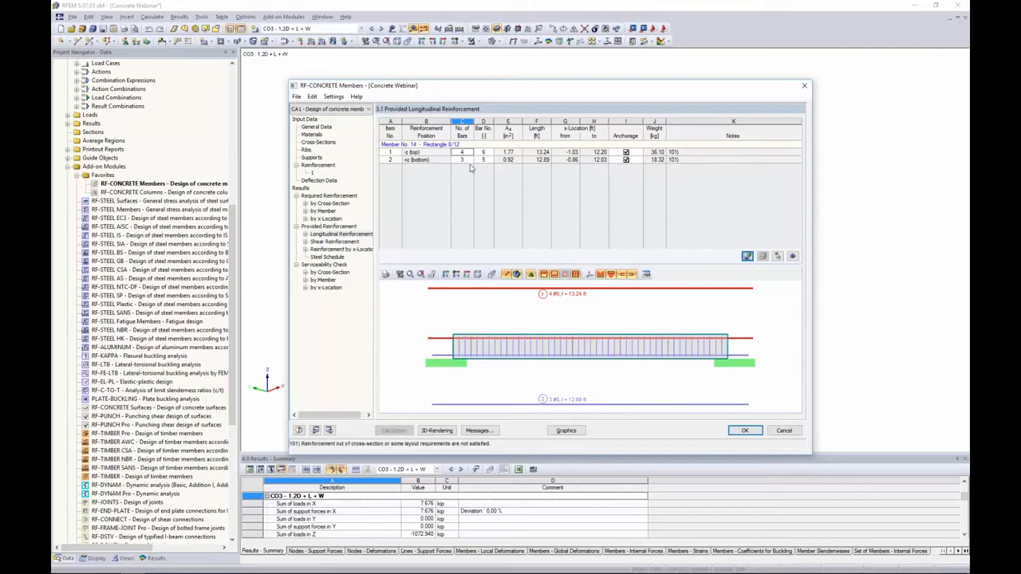
Open the 3D rendering of member 14's reinforcement and examine the bars and stirrups at the beam end
double_click(509, 315)
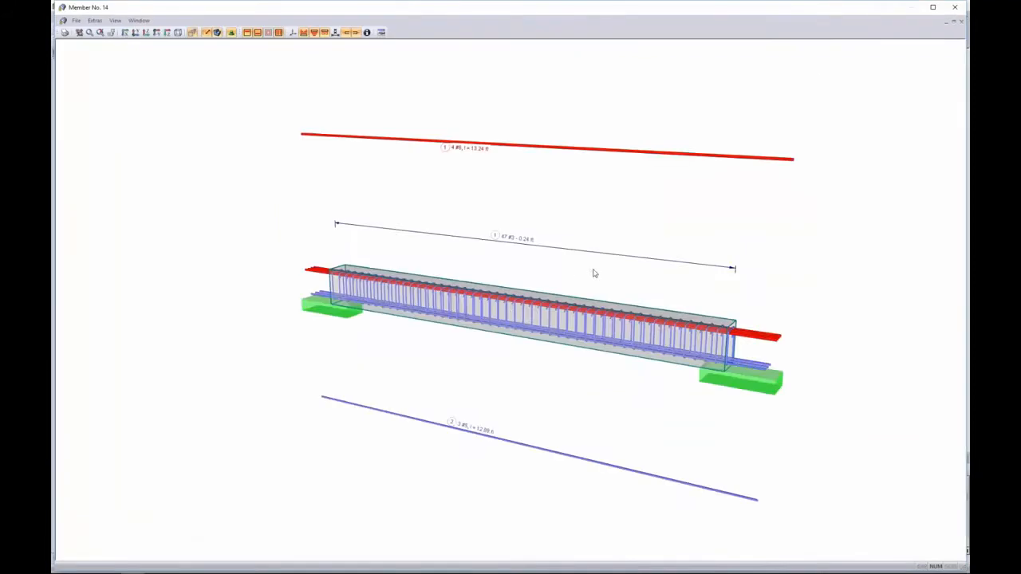
middle_click_drag(593, 272, 540, 248, "ctrl")
middle_click_drag(553, 288, 635, 305)
scroll(638, 305, "up", 3)
scroll(638, 306, "up", 1)
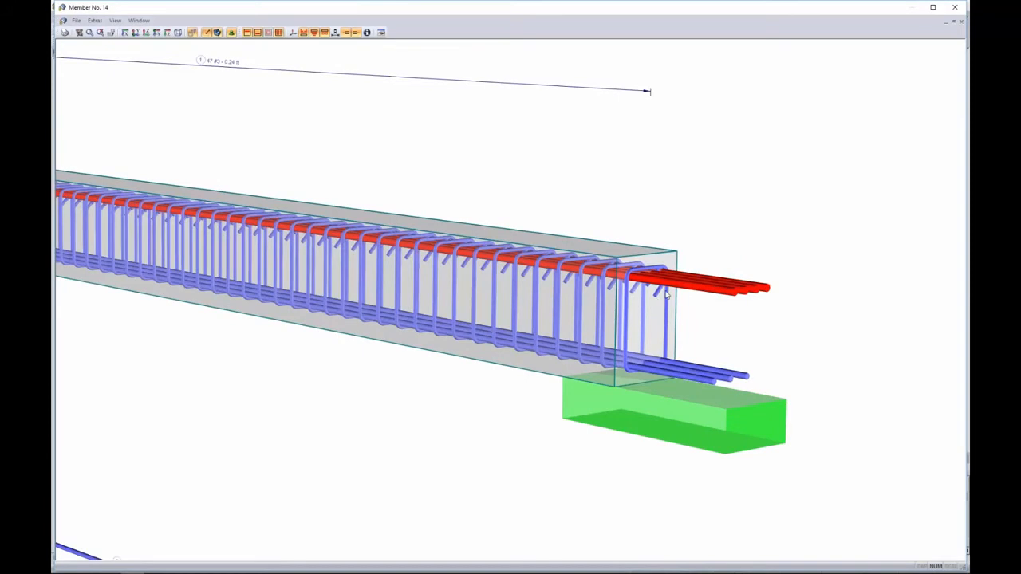
scroll(664, 297, "up", 2)
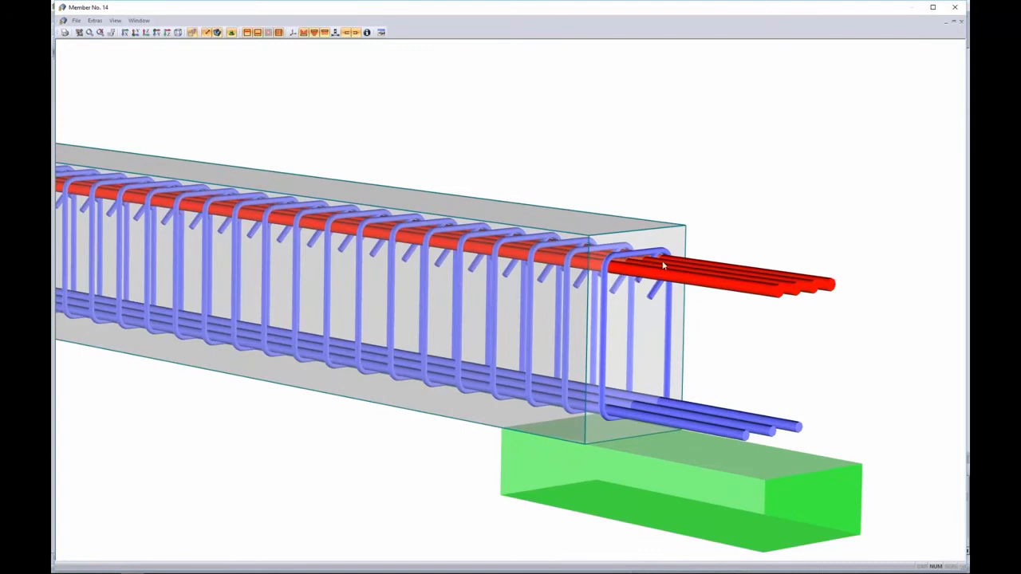
scroll(635, 292, "down", 5)
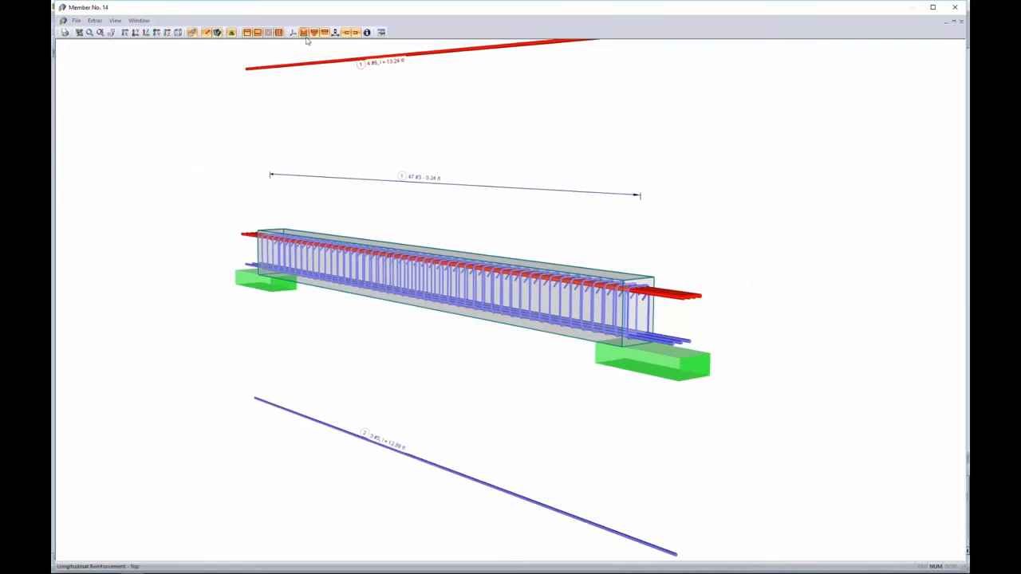
left_click(247, 33)
left_click(248, 33)
middle_click_drag(489, 189, 488, 257)
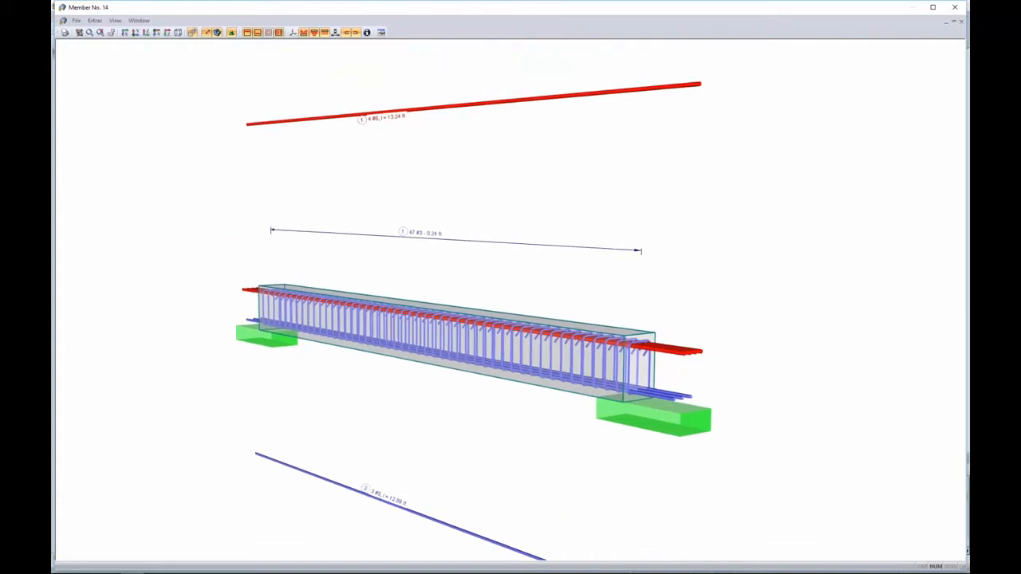
Edit the top longitudinal reinforcement to 3 bars of size #7 with hook anchorages at both start and end
double_click(380, 117)
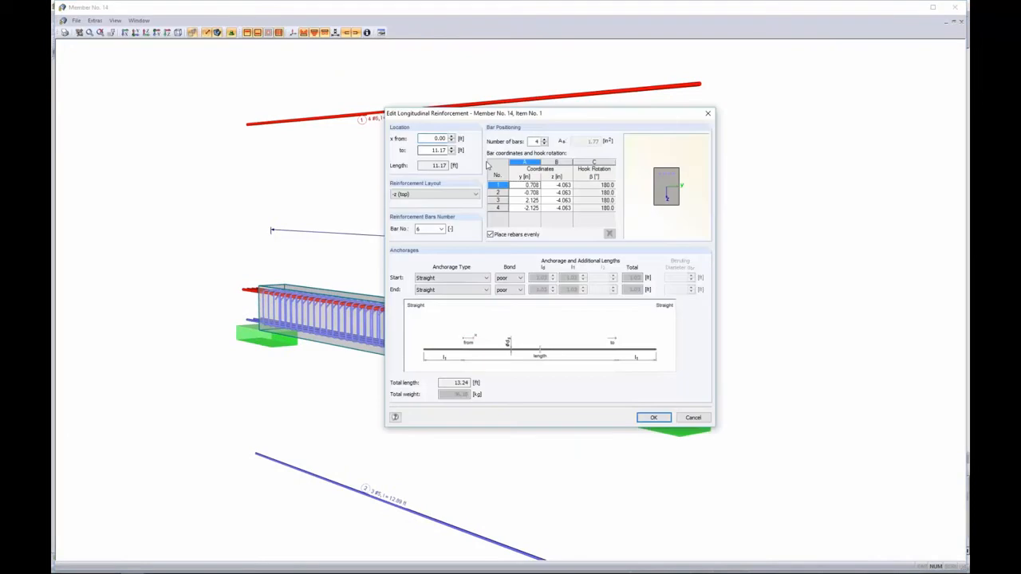
left_click(543, 144)
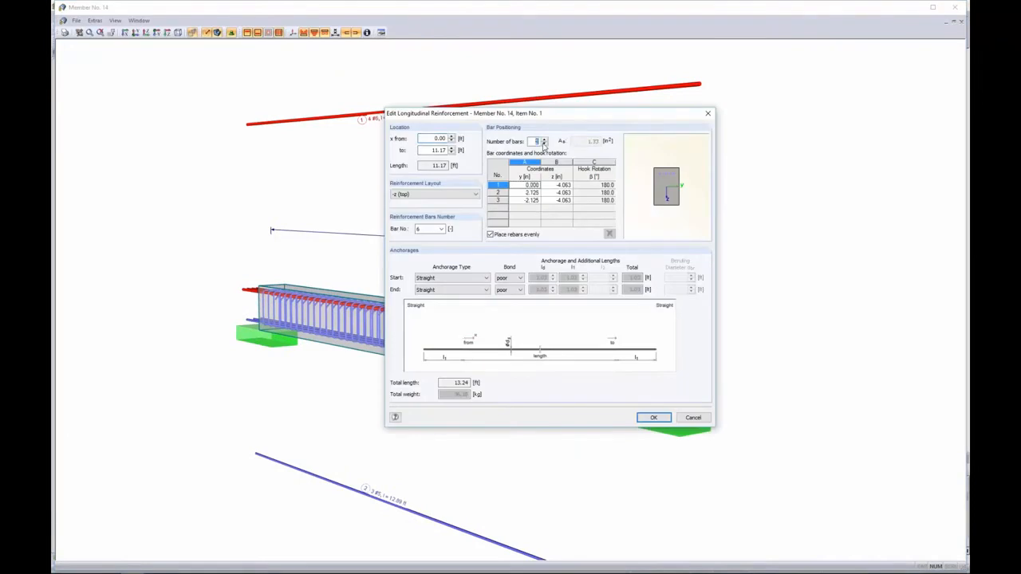
left_click(441, 229)
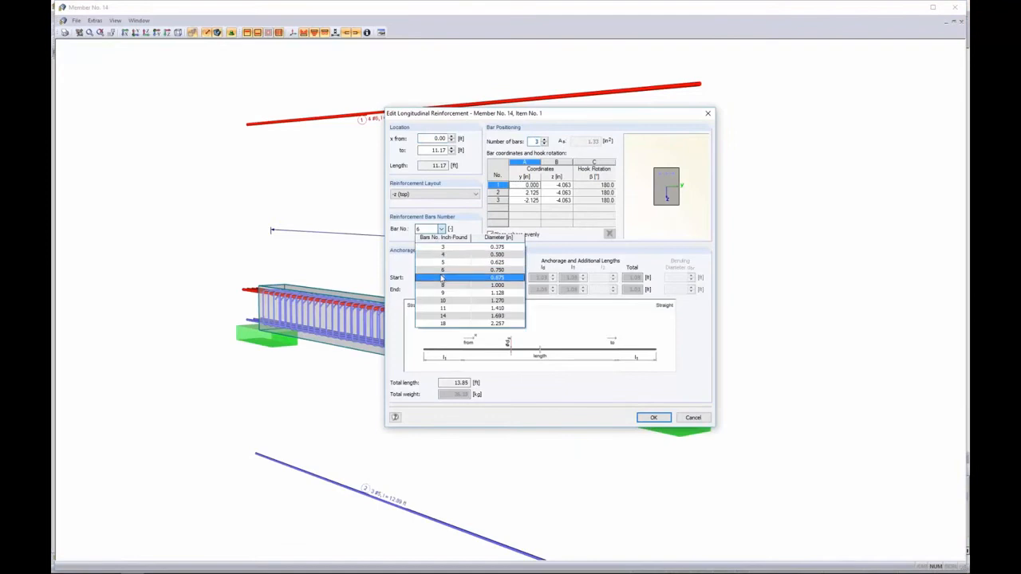
left_click(442, 278)
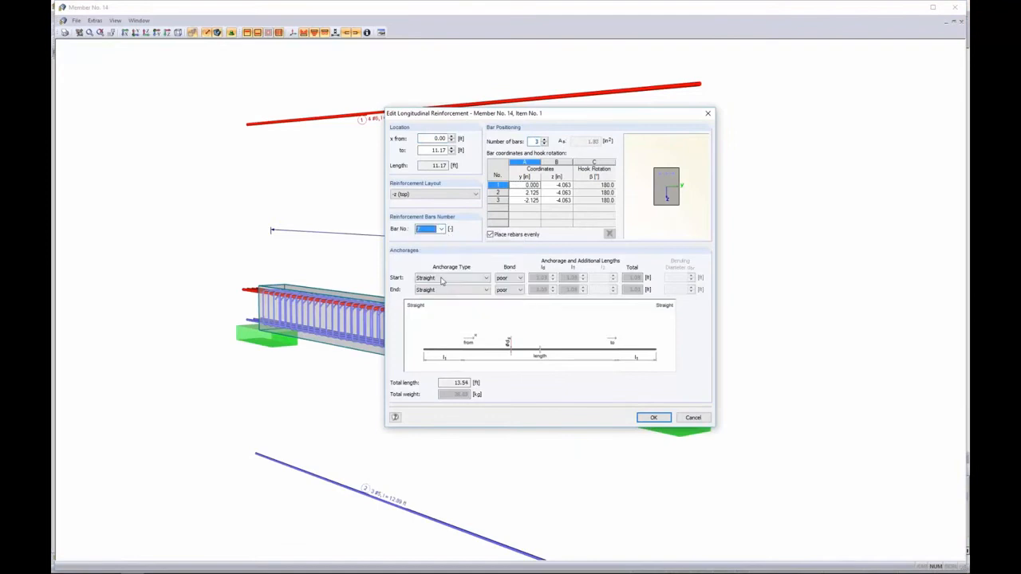
left_click(481, 278)
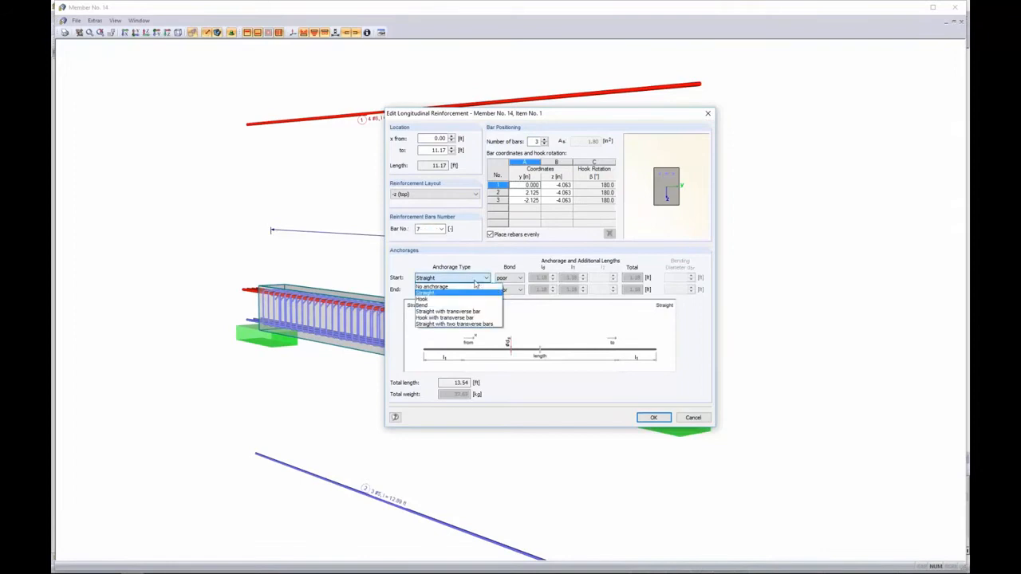
left_click(468, 302)
left_click(481, 290)
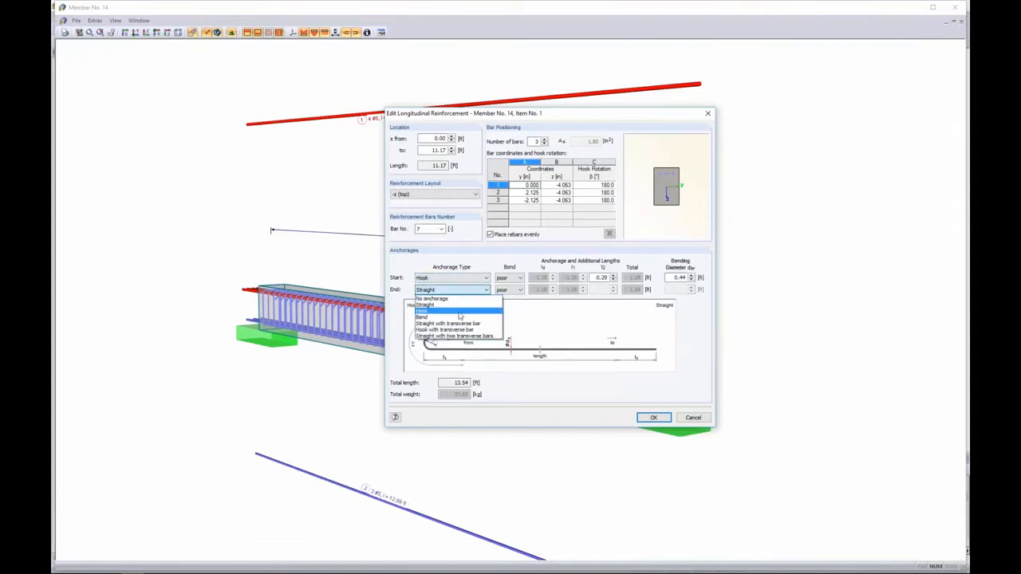
left_click(459, 315)
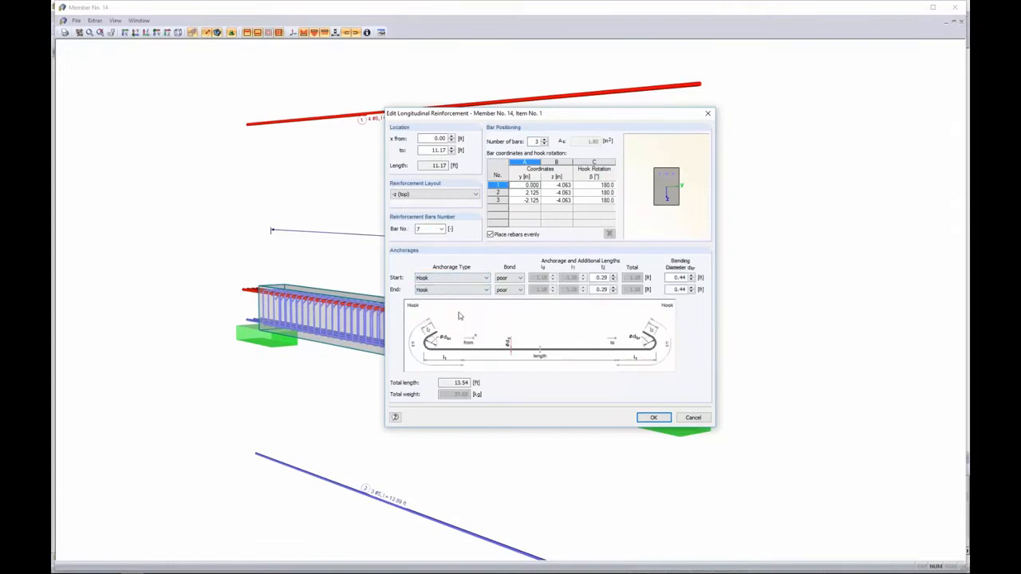
left_click(654, 417)
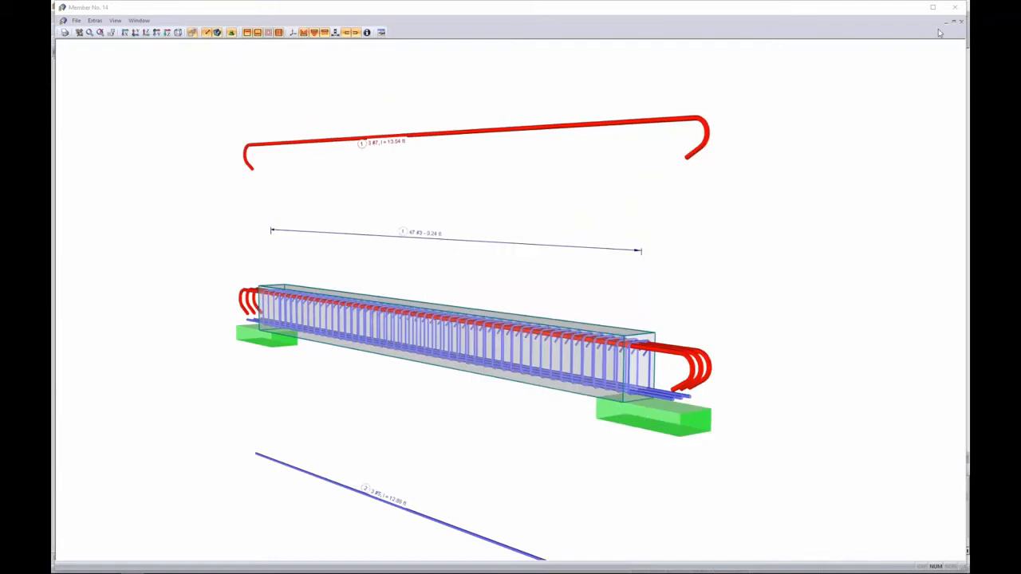
Close the rendering window and recalculate the provided safety with the modified top bars
left_click(955, 7)
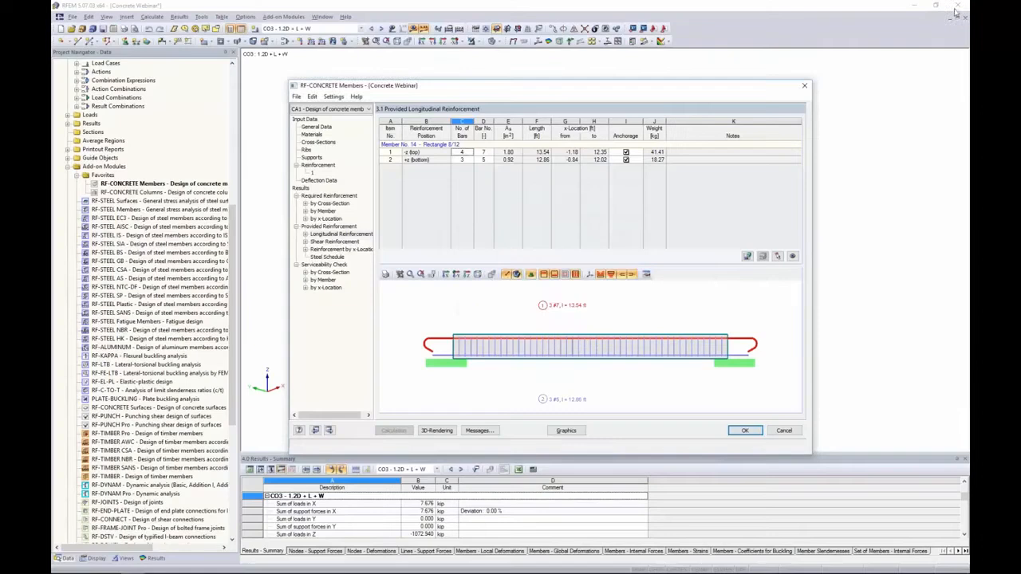
left_click(336, 242)
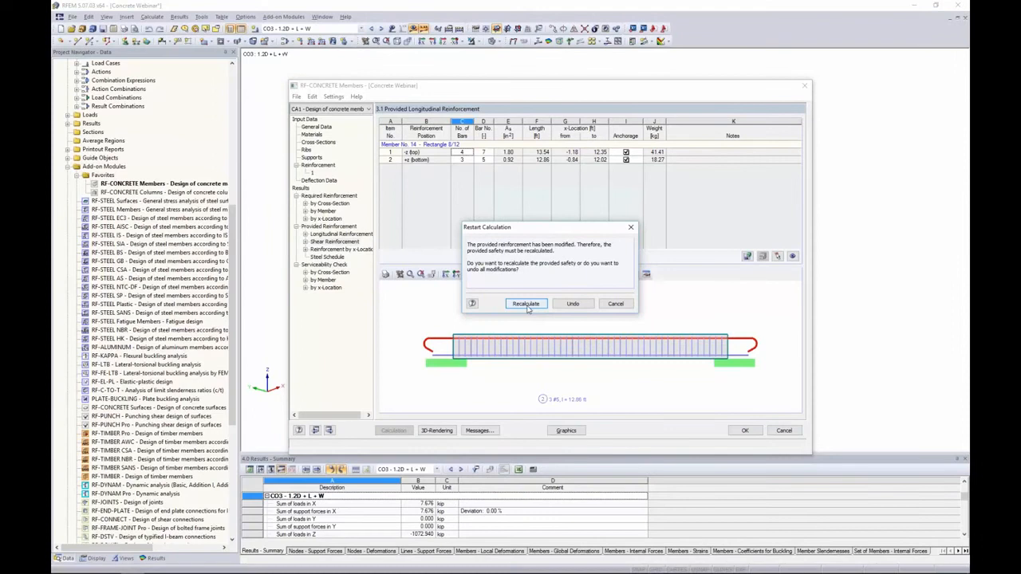
left_click(526, 304)
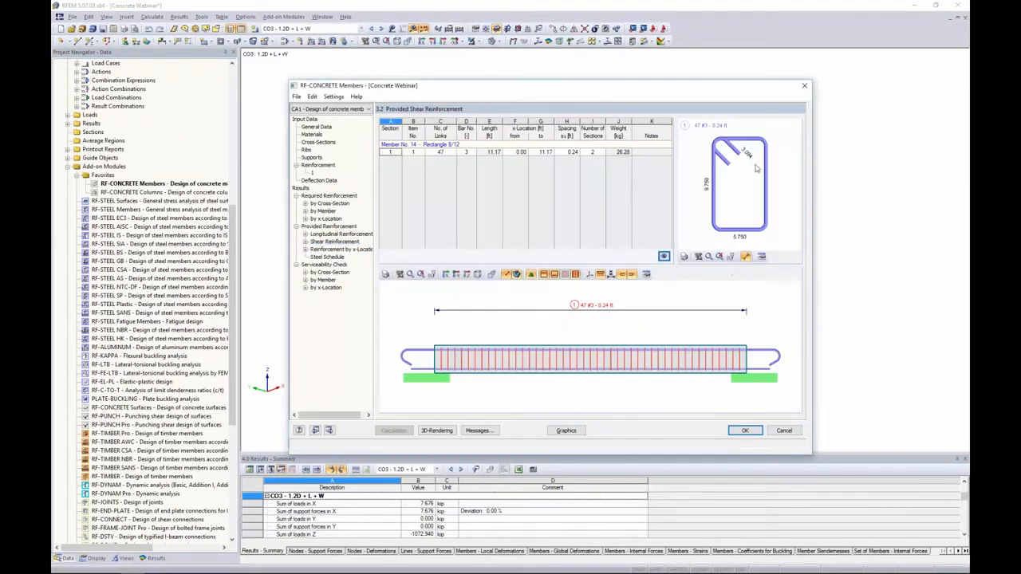
Review the provided longitudinal and shear reinforcement tables and open the 3D rendering of the stirrups
left_click(333, 234)
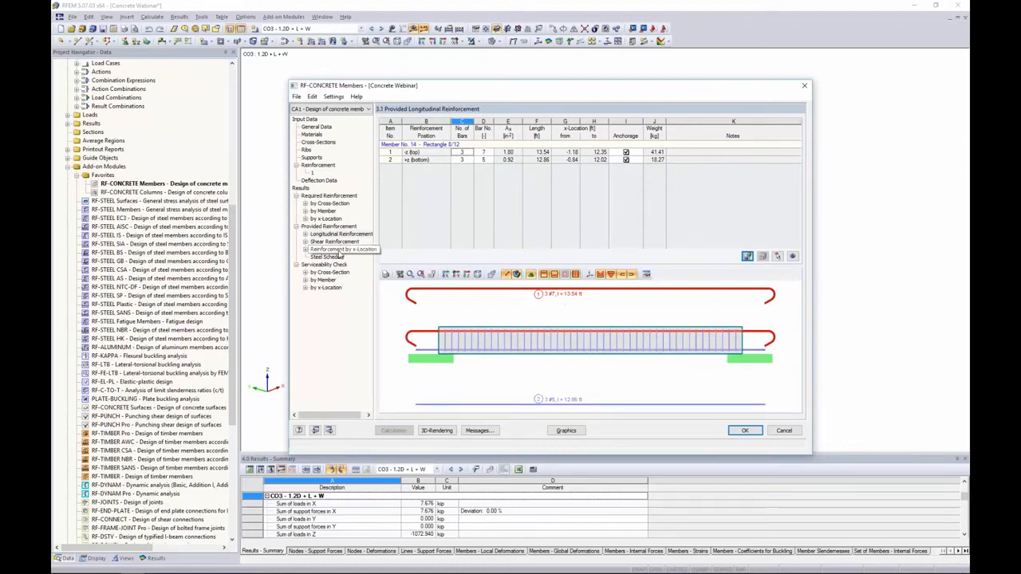
left_click(335, 242)
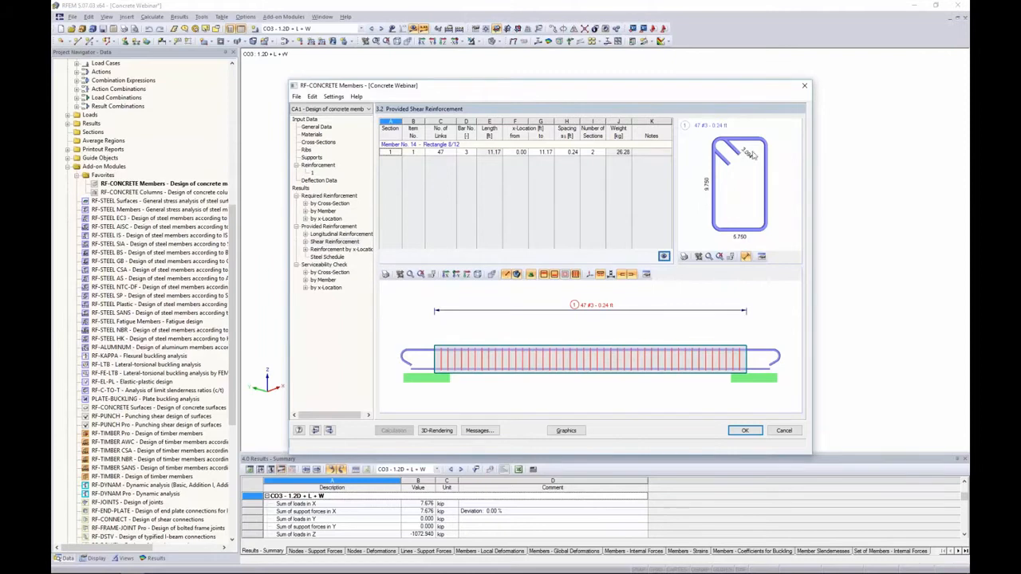
double_click(649, 330)
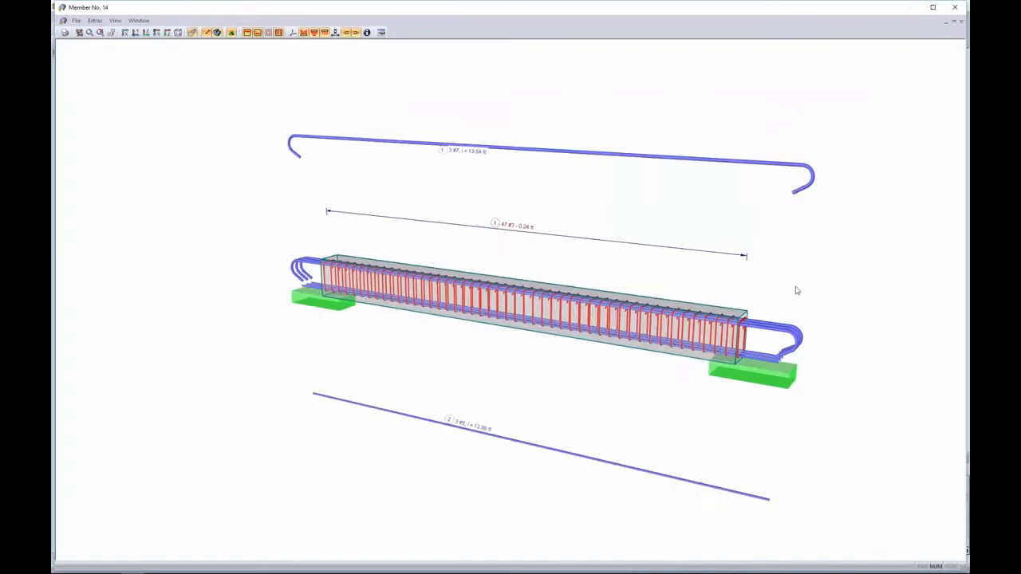
Close the reinforcement rendering and review the provided reinforcement by x-location, inspecting detailed results at several locations along member 14
middle_click_drag(797, 290, 715, 250, "ctrl")
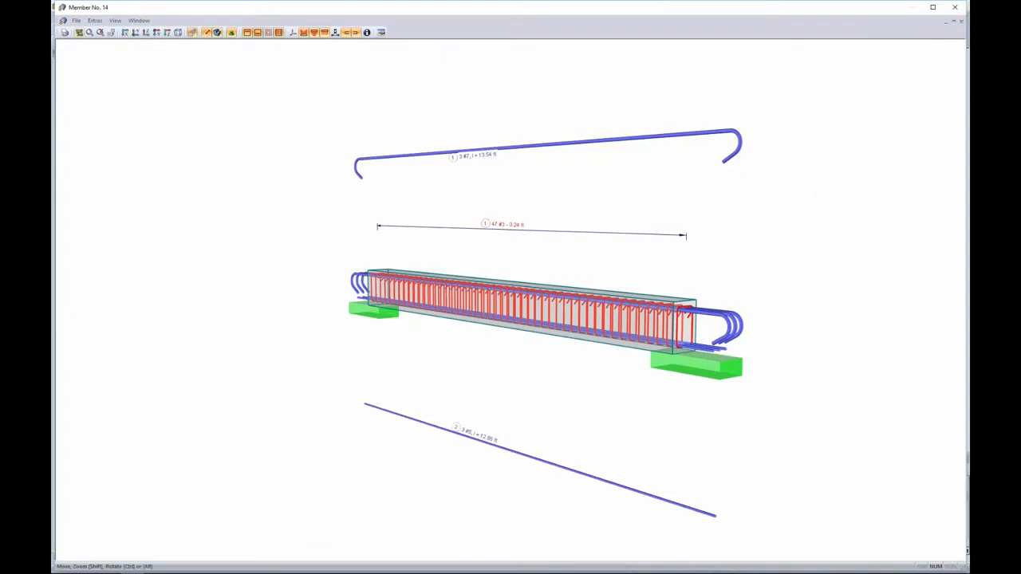
left_click(956, 10)
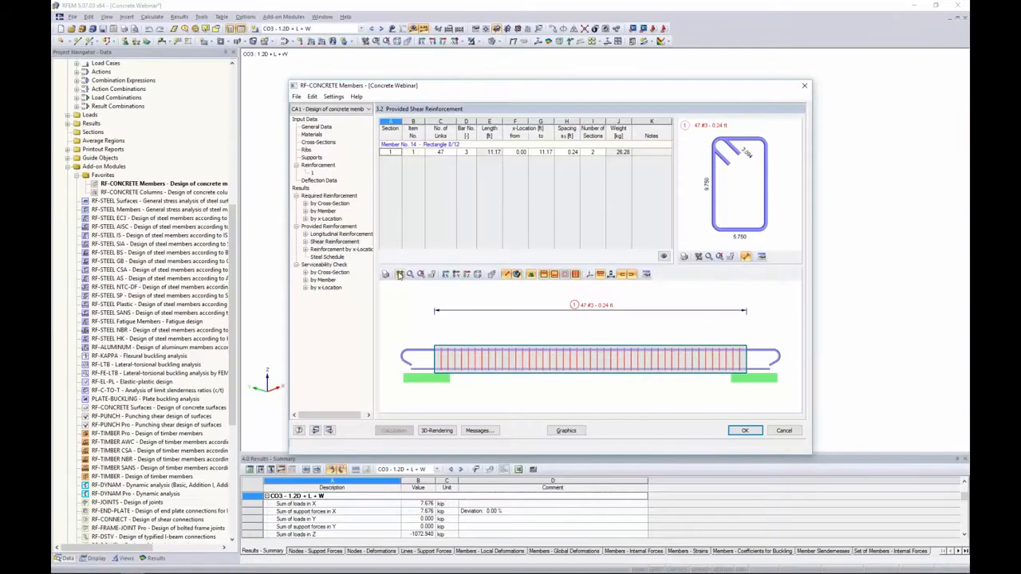
left_click(341, 249)
left_click(503, 174)
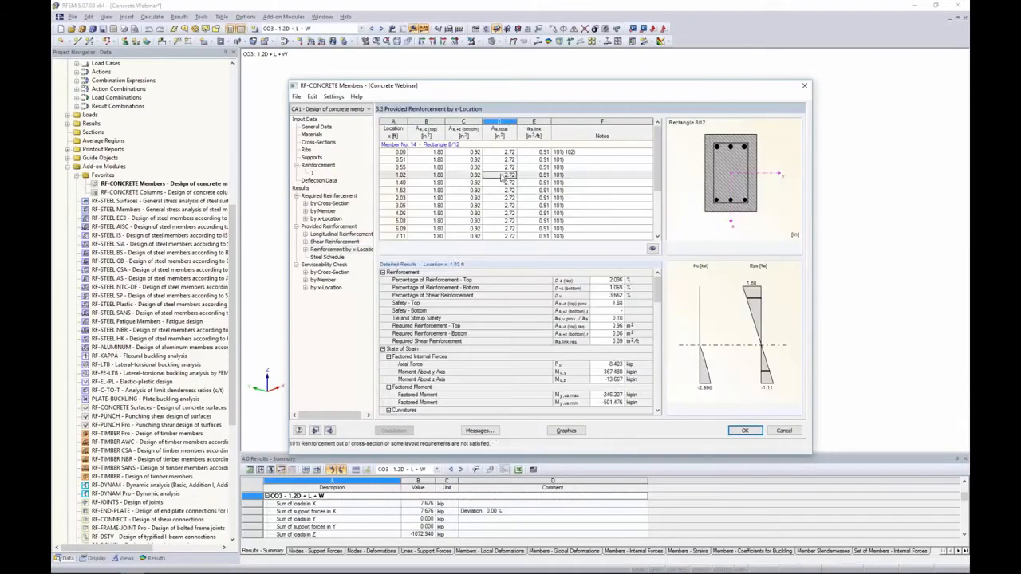
left_click(438, 198)
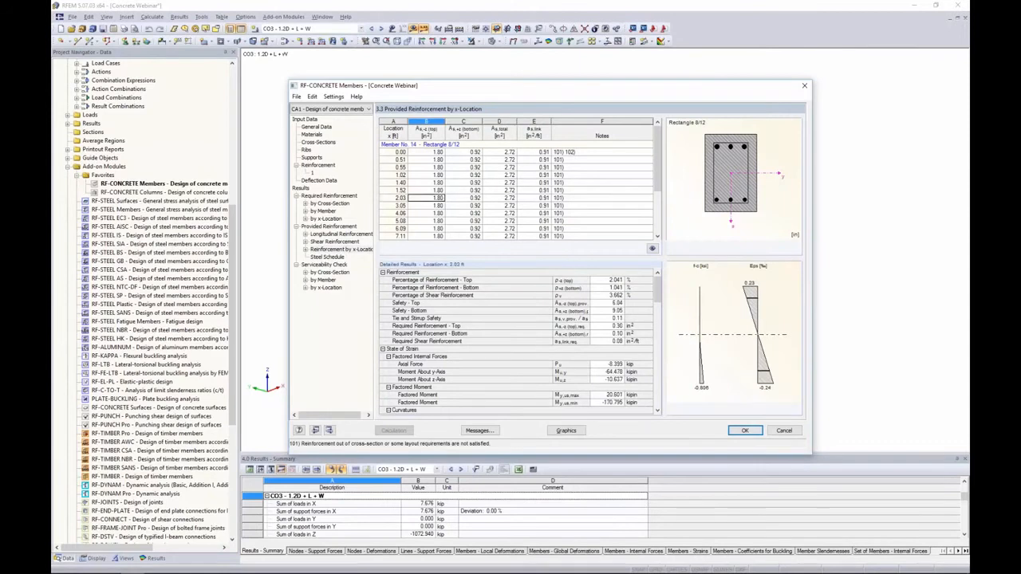
left_click_drag(542, 92, 541, 168)
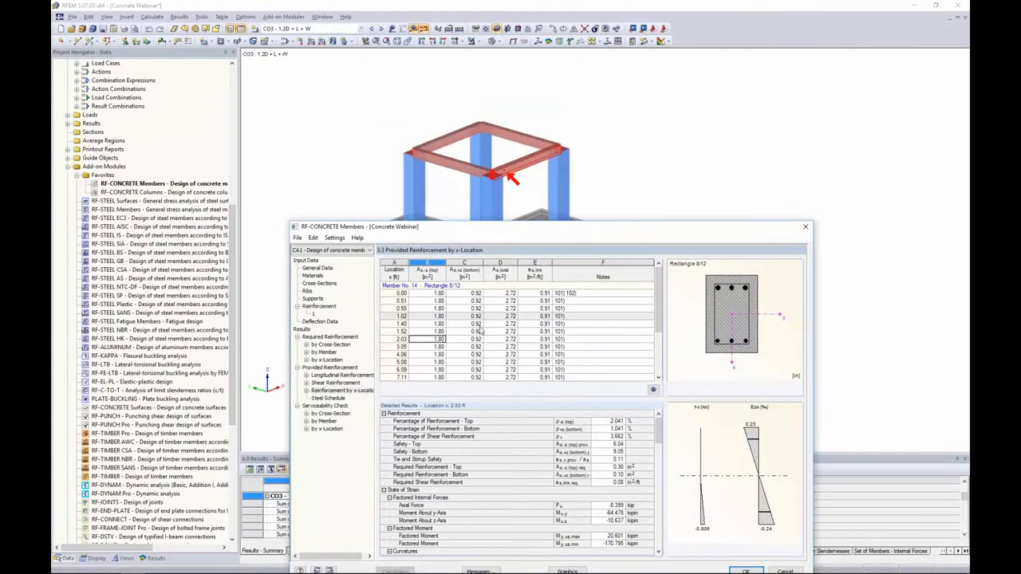
left_click(452, 362)
scroll(452, 362, "down", 3)
left_click(441, 355)
left_click(440, 331)
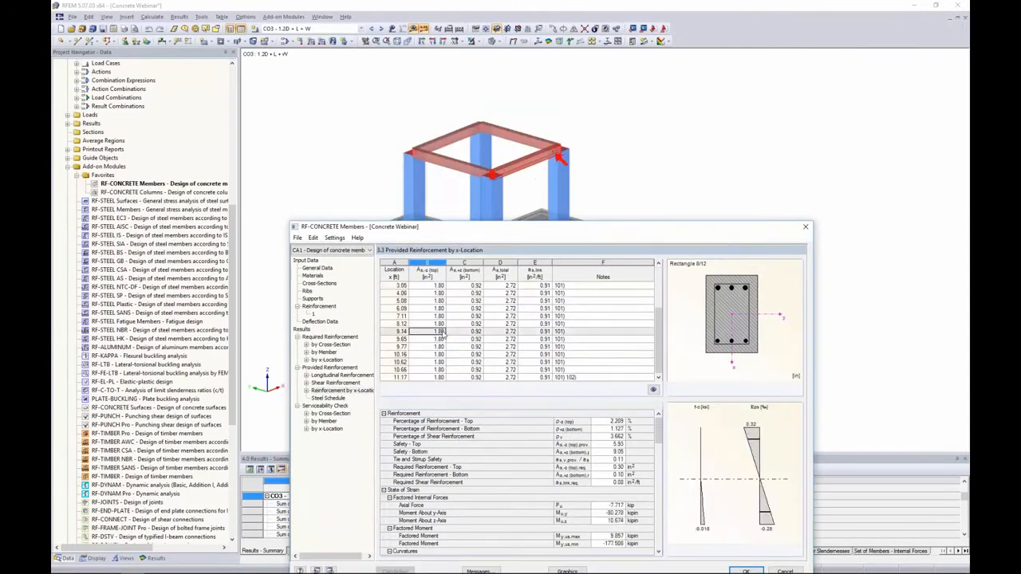
left_click_drag(548, 226, 539, 84)
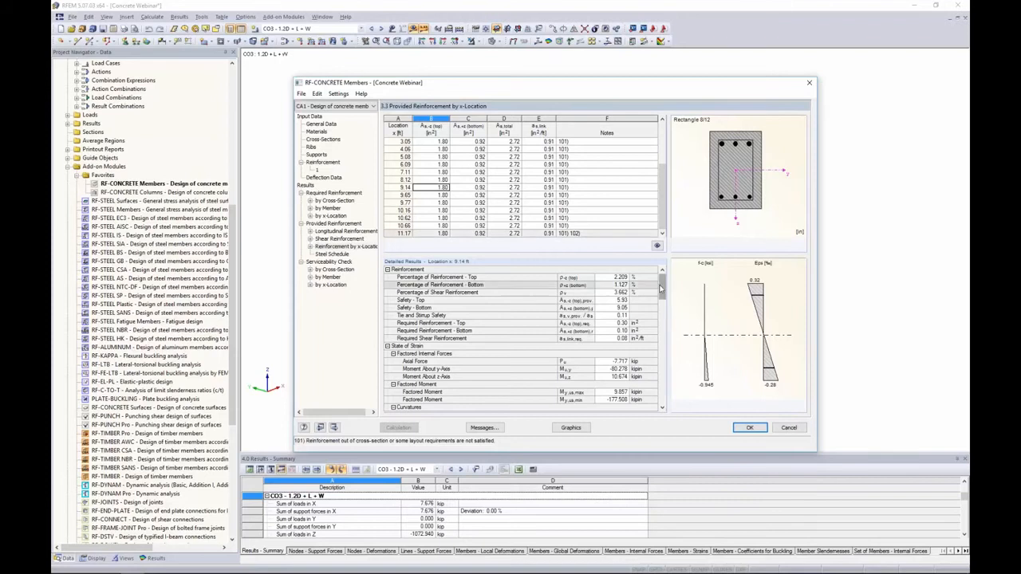
left_click_drag(661, 288, 665, 364)
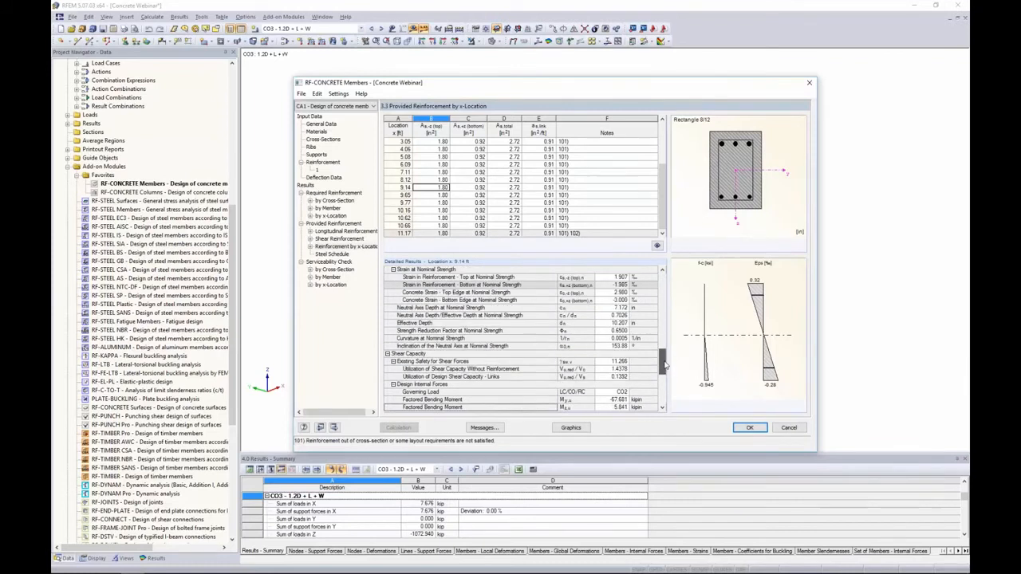
left_click_drag(665, 364, 668, 285)
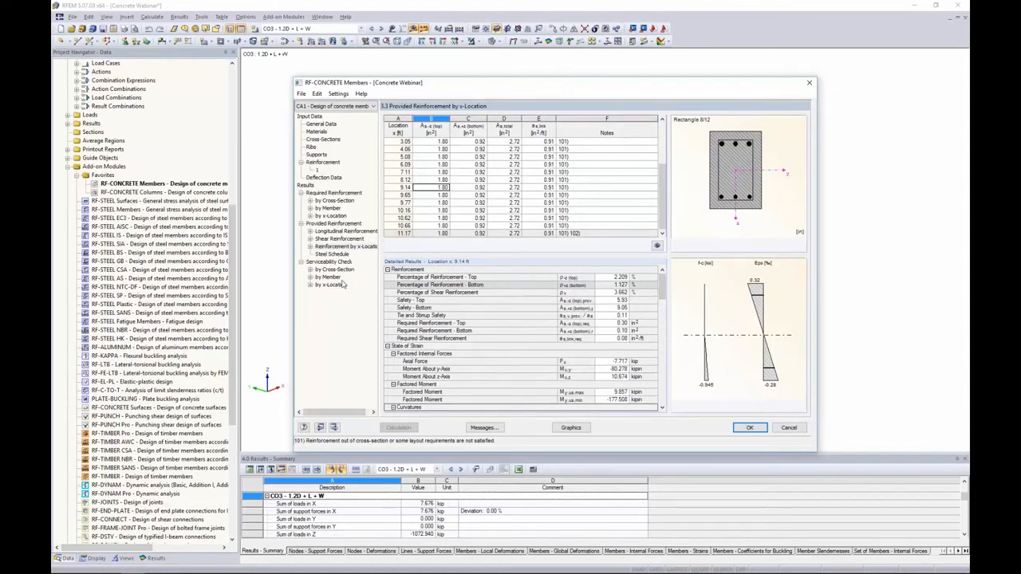
Review the steel schedule and the serviceability check by cross-section, inspecting the detailed results of each check row
left_click(339, 254)
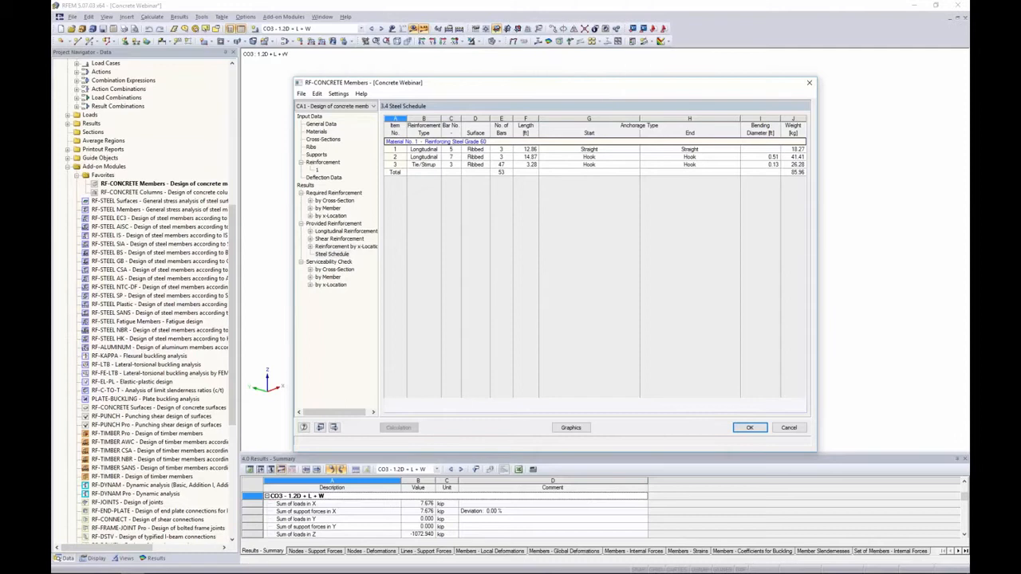
left_click(332, 270)
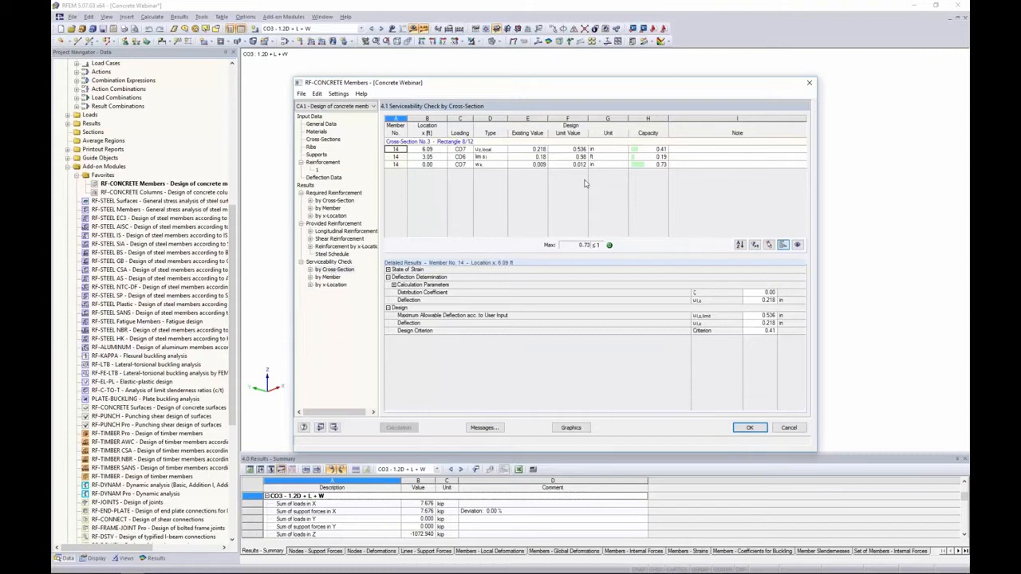
left_click(490, 149)
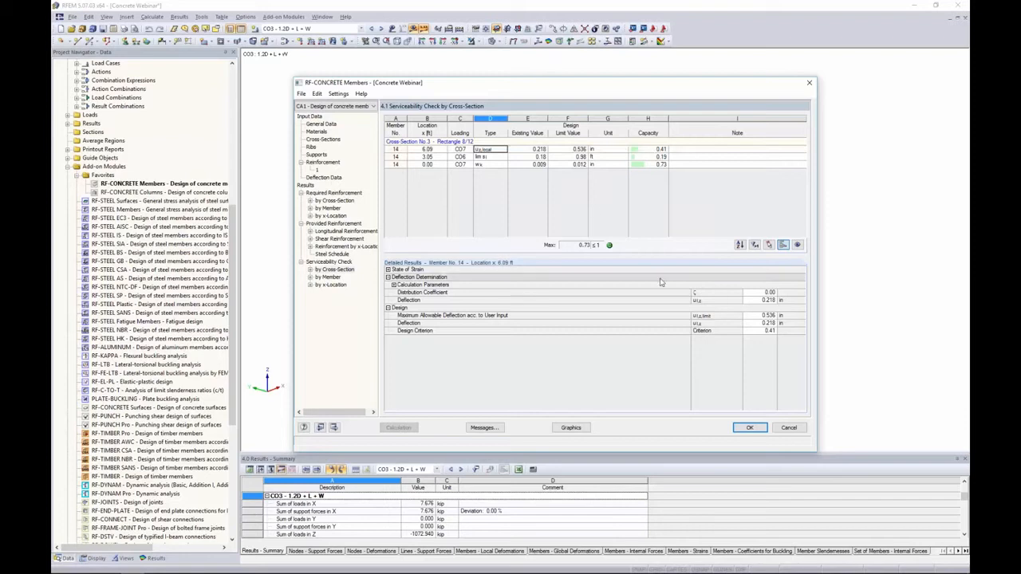
left_click(525, 157)
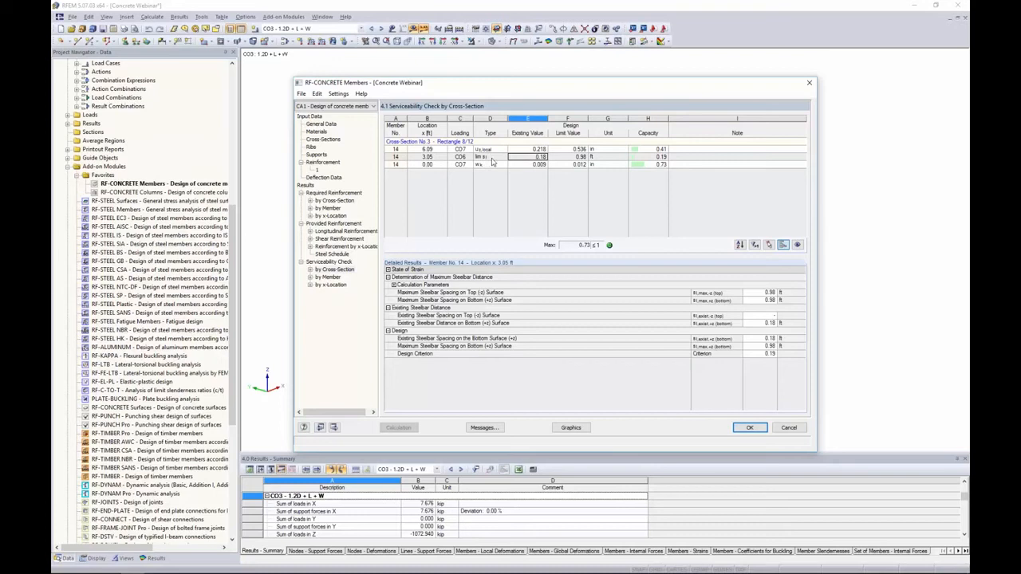
left_click(492, 164)
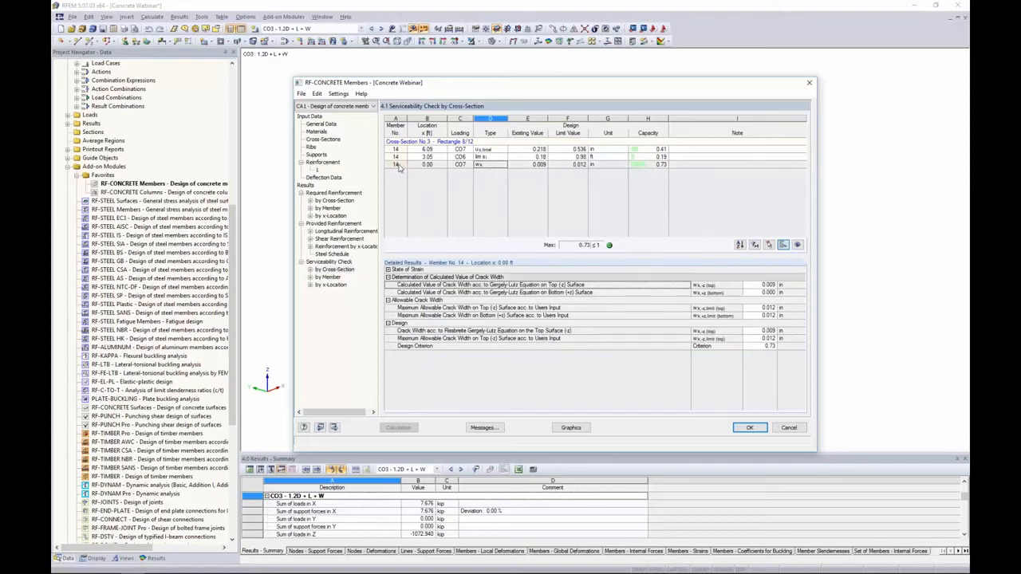
Review the serviceability checks by member and by x-location and read the design messages
left_click(332, 277)
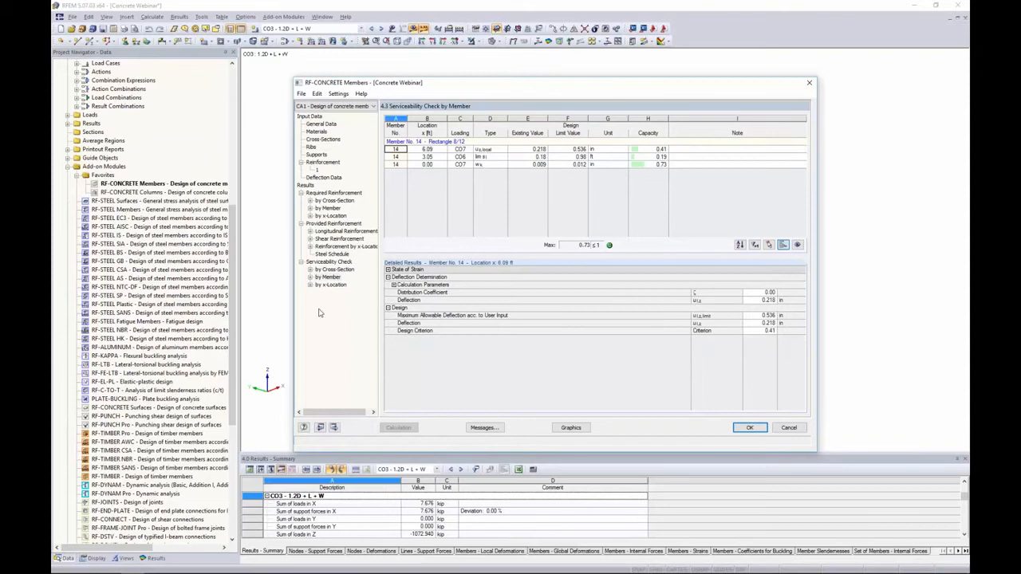
left_click(328, 287)
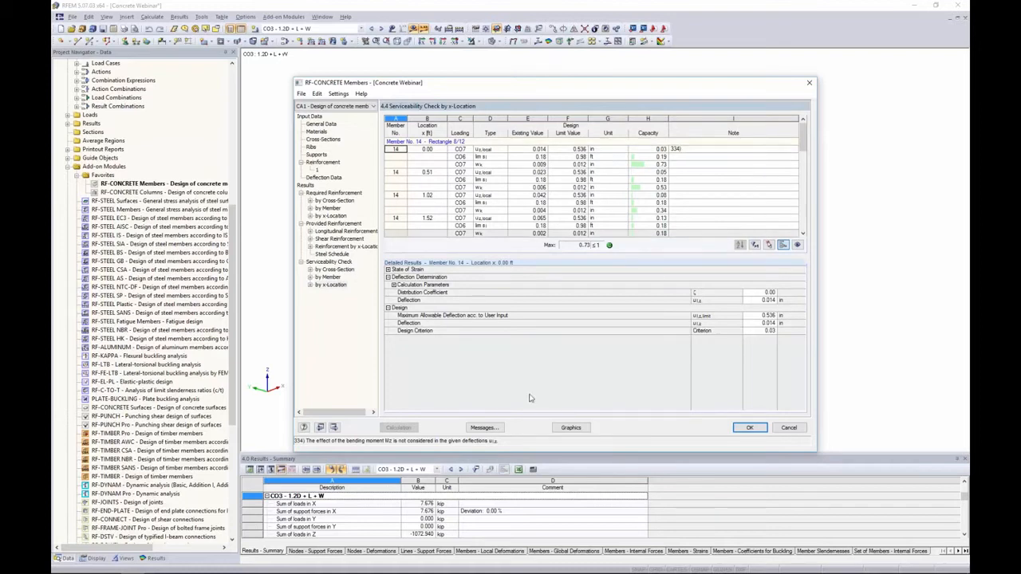
left_click(484, 428)
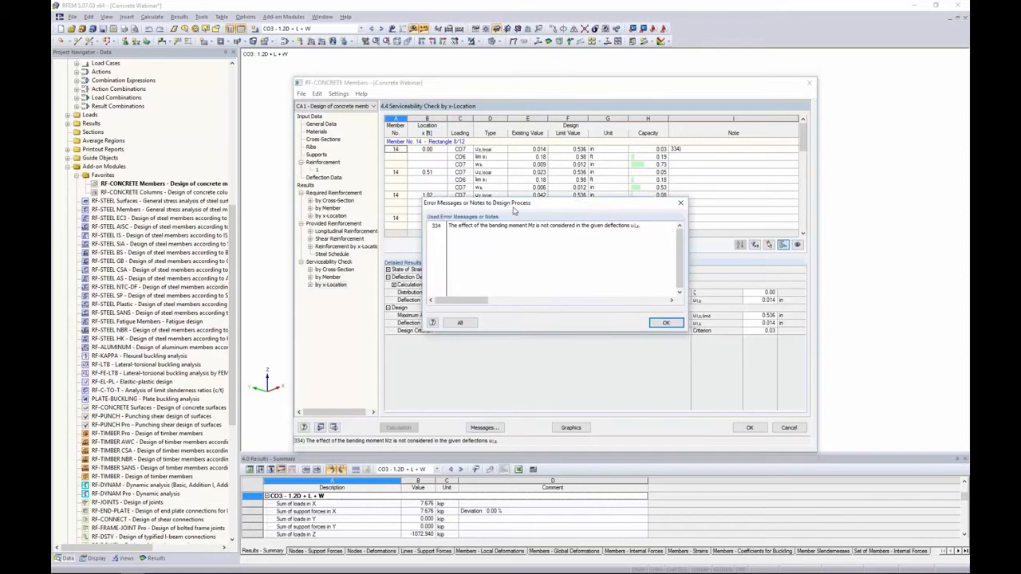
left_click_drag(514, 207, 509, 232)
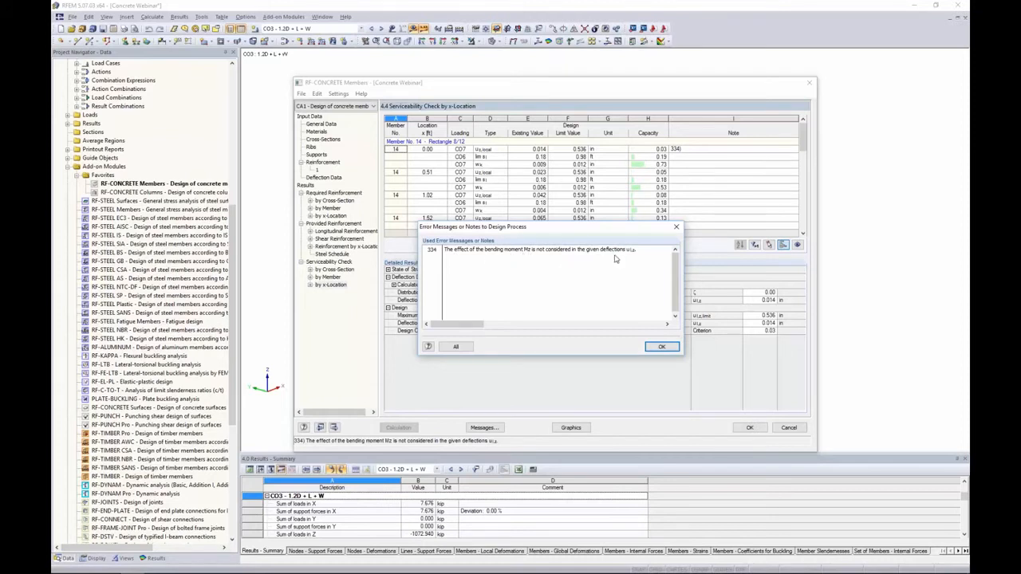
left_click(658, 347)
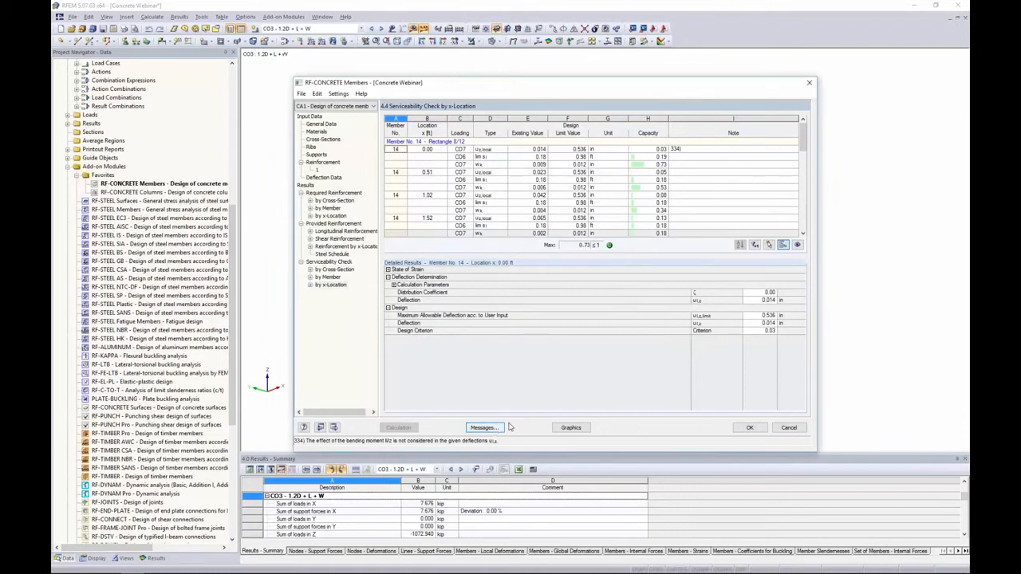
Show the RF-CONCRETE Members CA1 results in the model graphics with the reinforcement rendering turned off
left_click(571, 428)
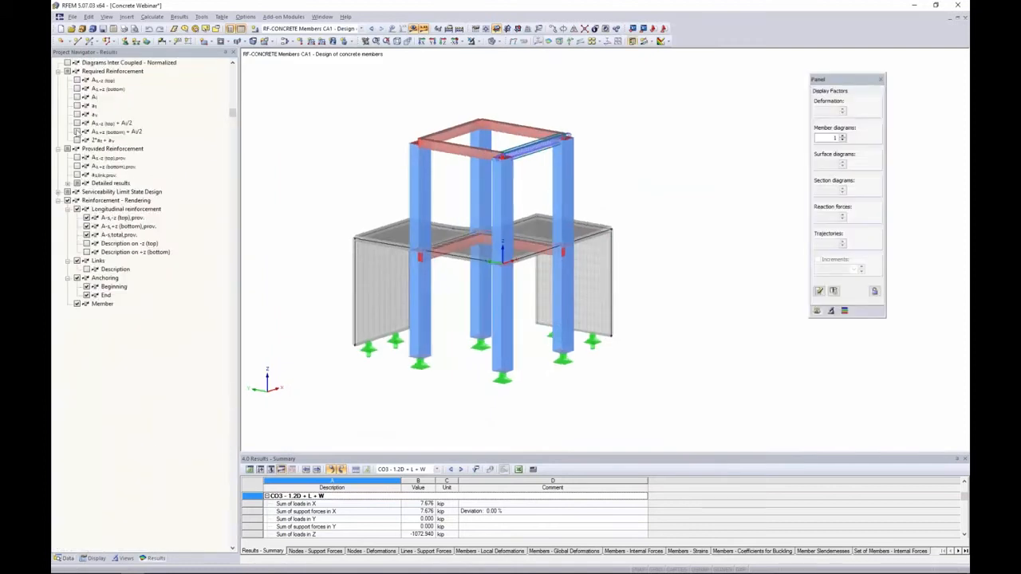
left_click(68, 201)
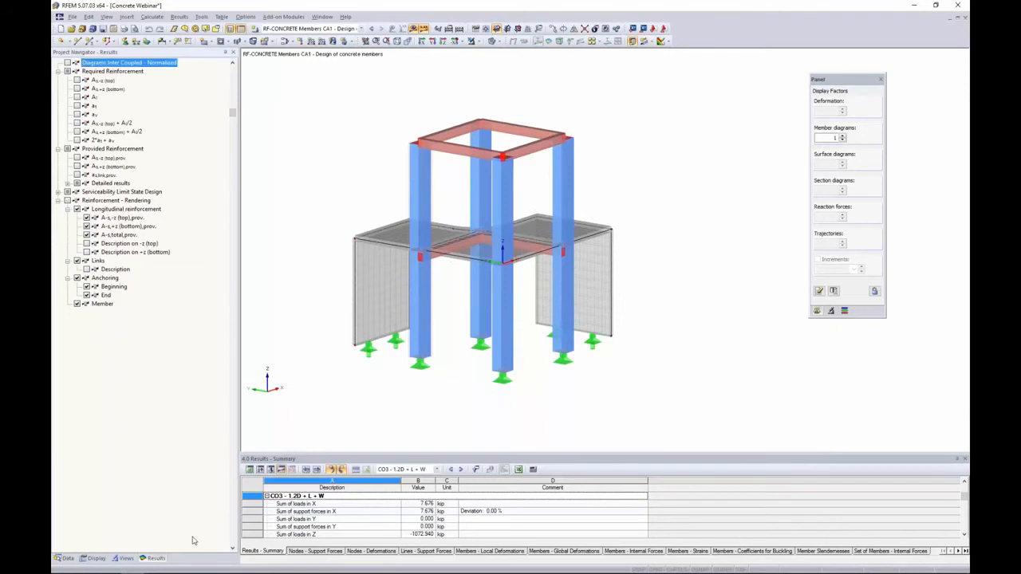
left_click(360, 29)
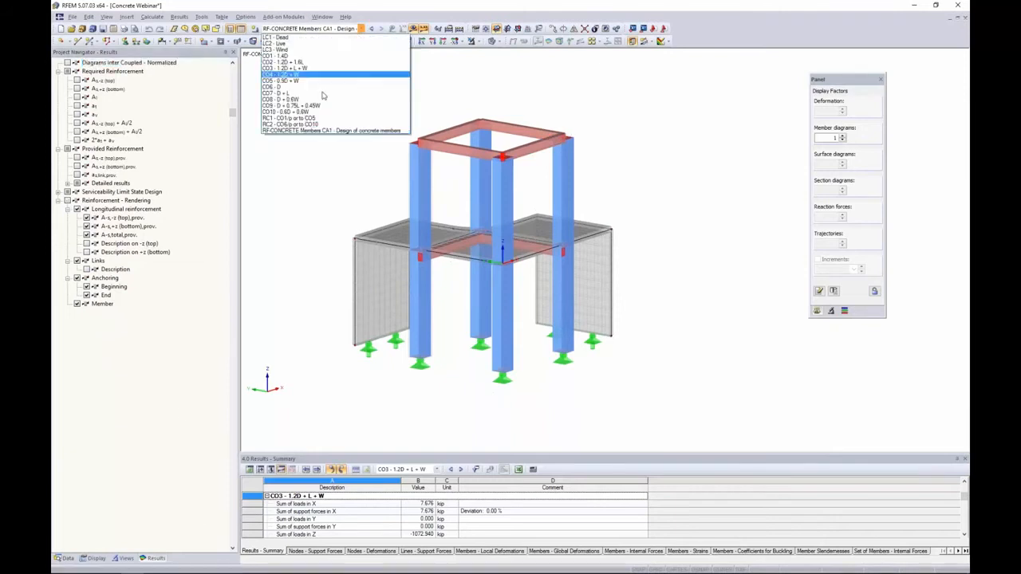
left_click(278, 131)
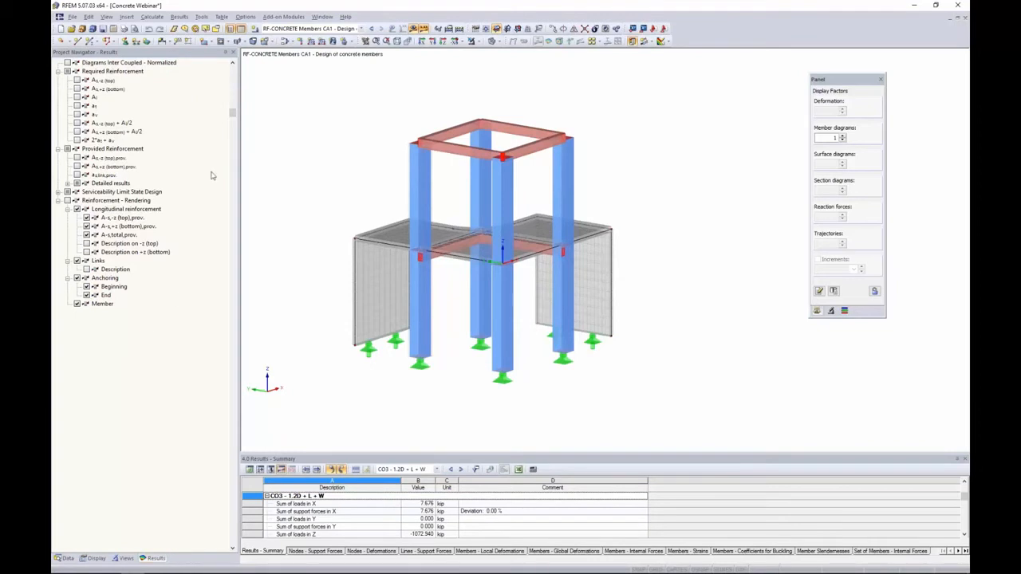
left_click(362, 29)
left_click(362, 29)
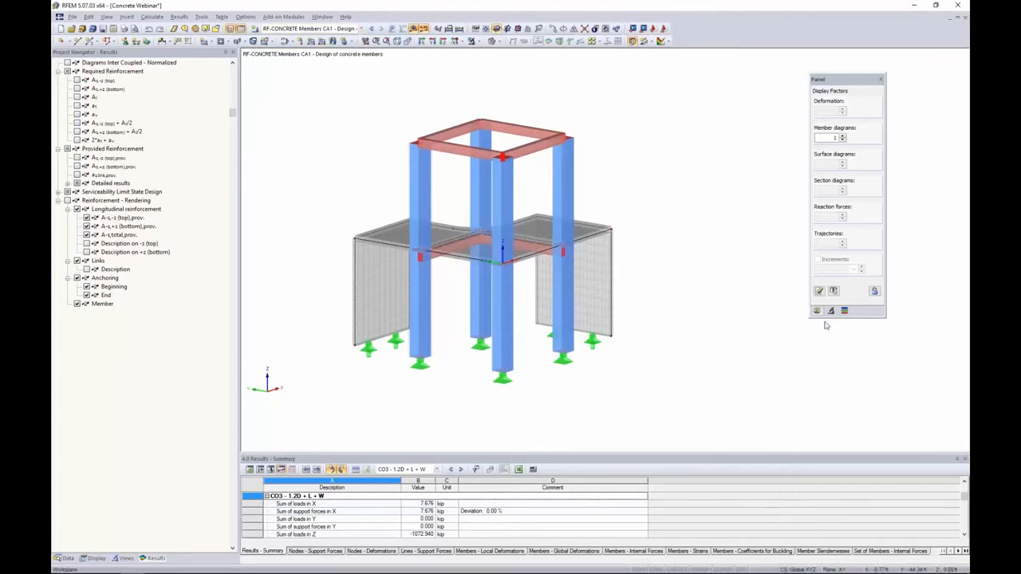
Switch to the wireframe display model and show the required top and bottom longitudinal reinforcement diagrams
left_click(494, 42)
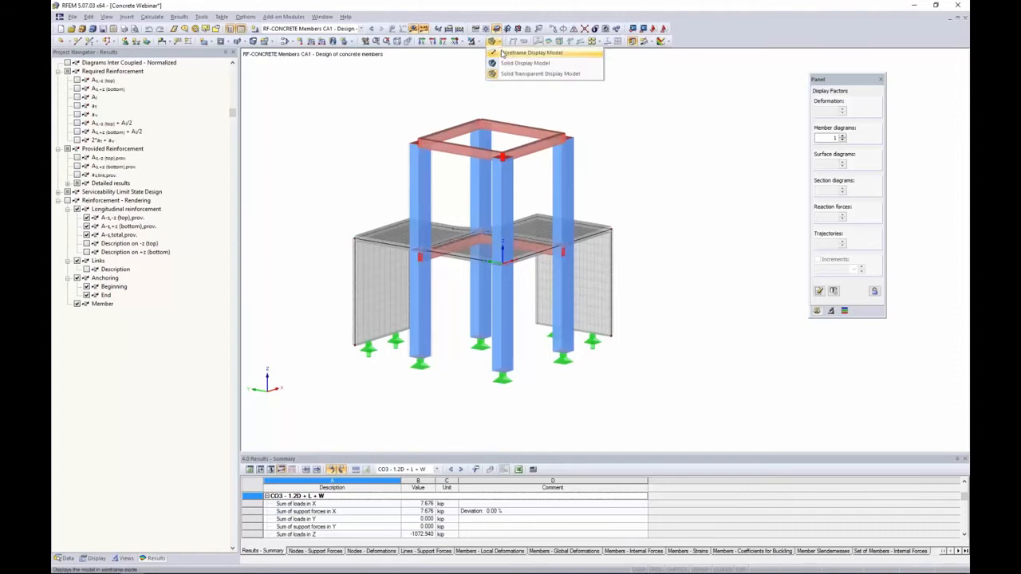
left_click(502, 54)
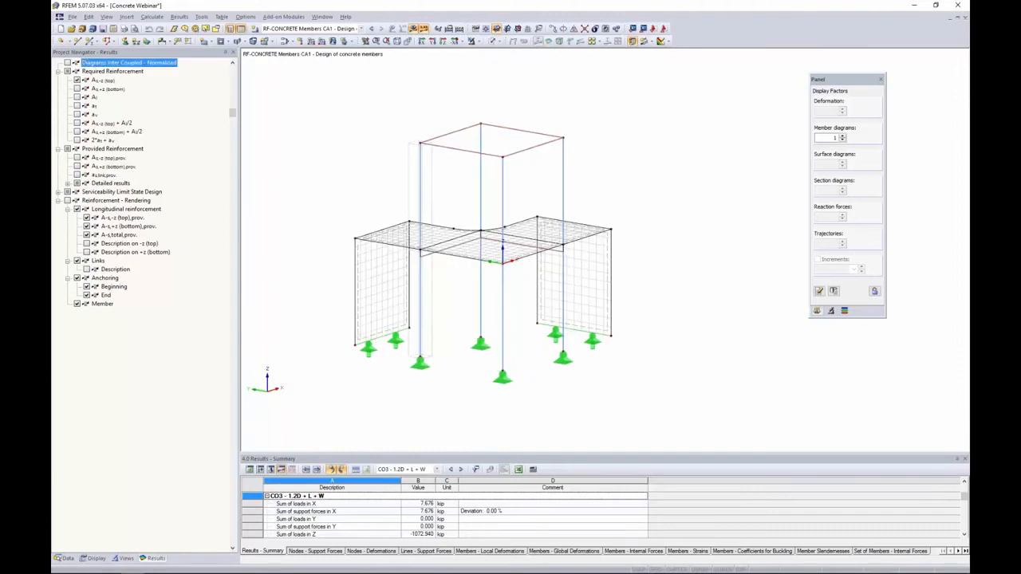
left_click(78, 88)
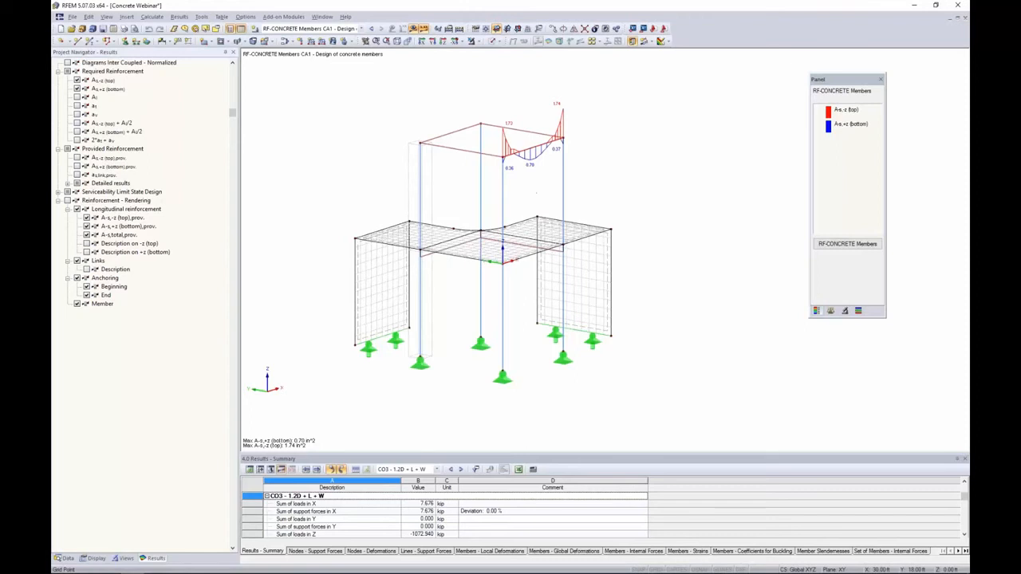
scroll(528, 172, "up", 3)
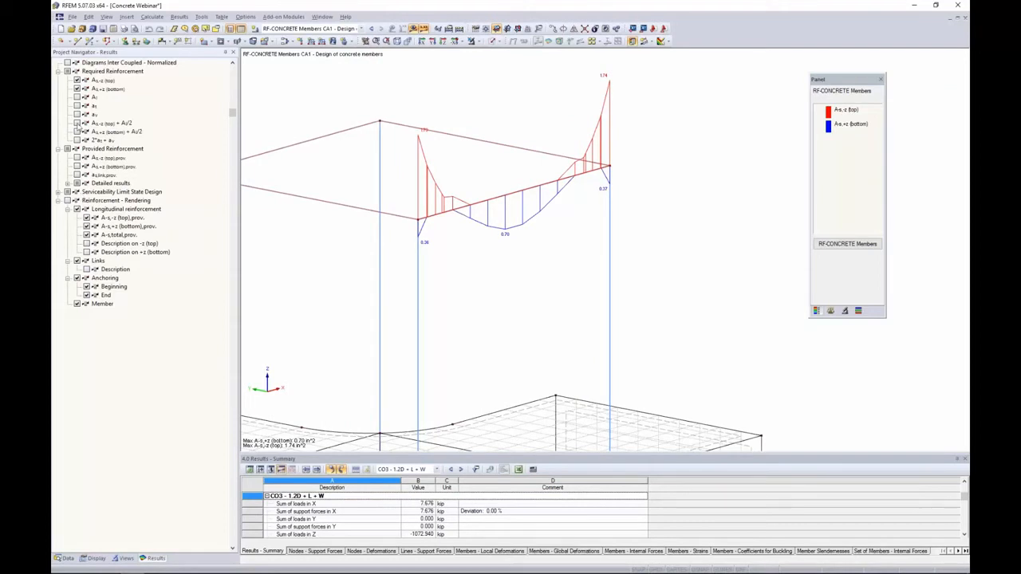
Briefly show the required shear reinforcement diagram, then hide all required reinforcement diagrams
left_click(77, 114)
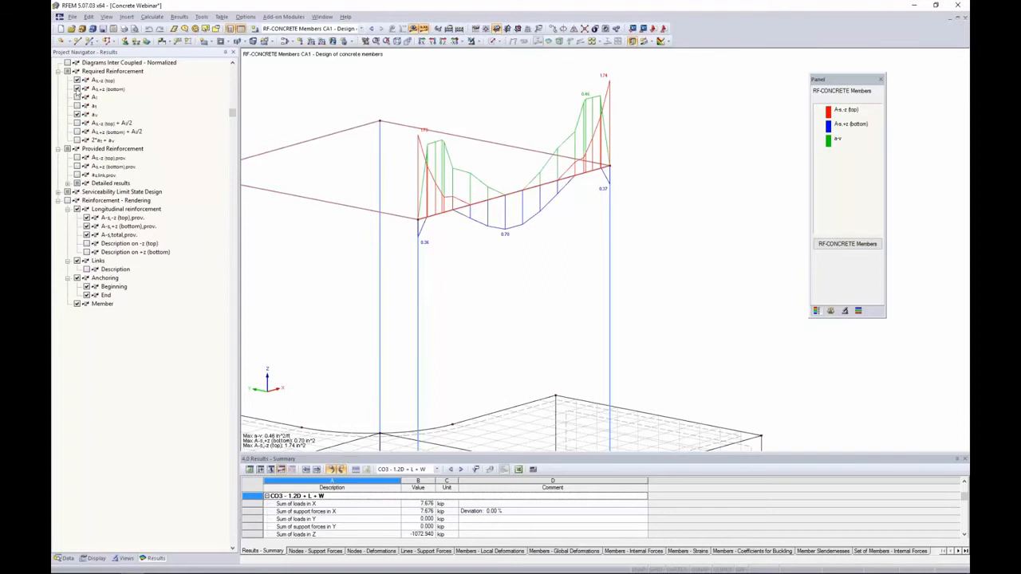
left_click(77, 114)
left_click(78, 89)
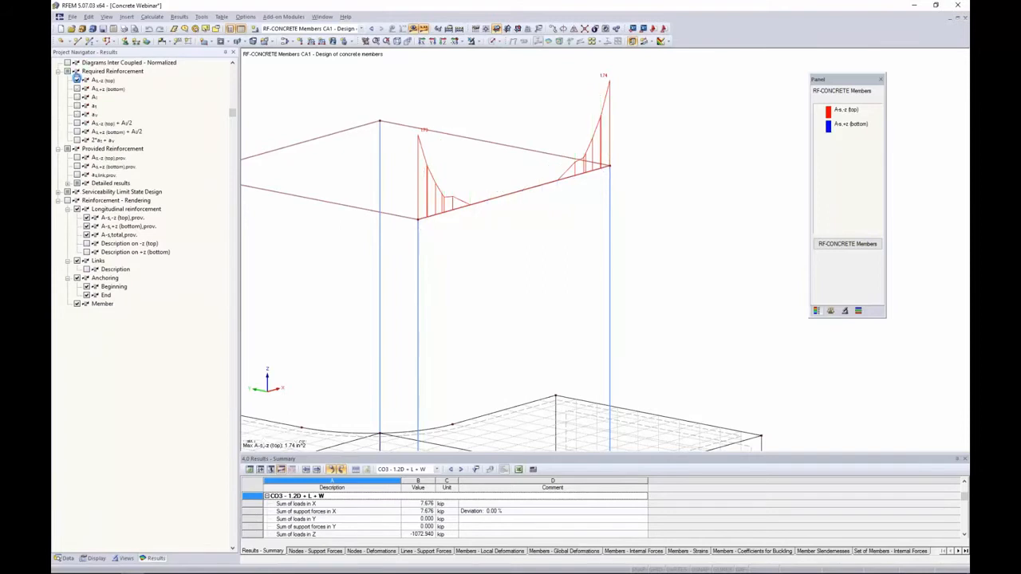
left_click(78, 80)
Turn on the reinforcement rendering to display member 14's bars and stirrups in the model
left_click(67, 200)
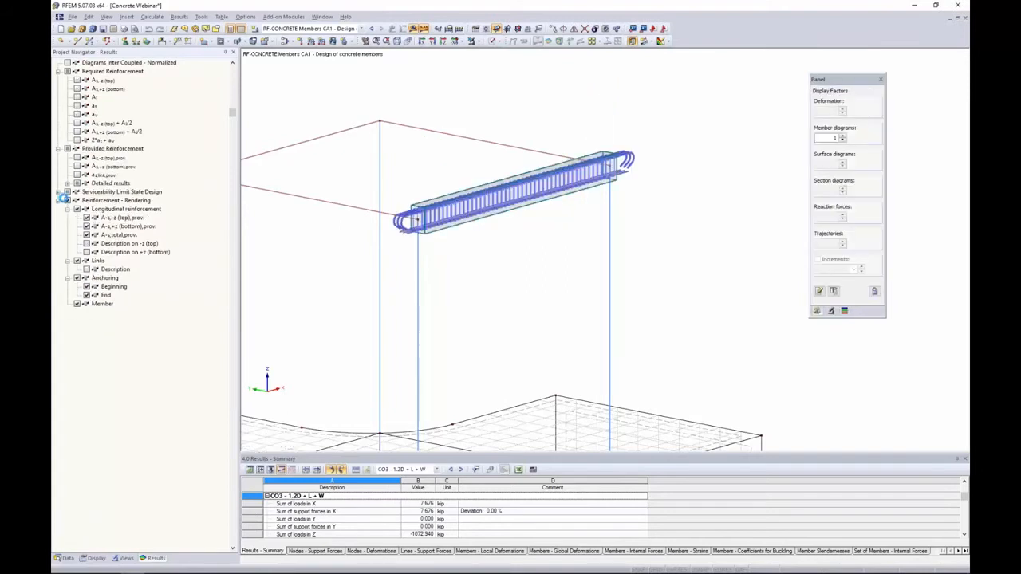
scroll(428, 229, "up", 2)
scroll(428, 229, "up", 2)
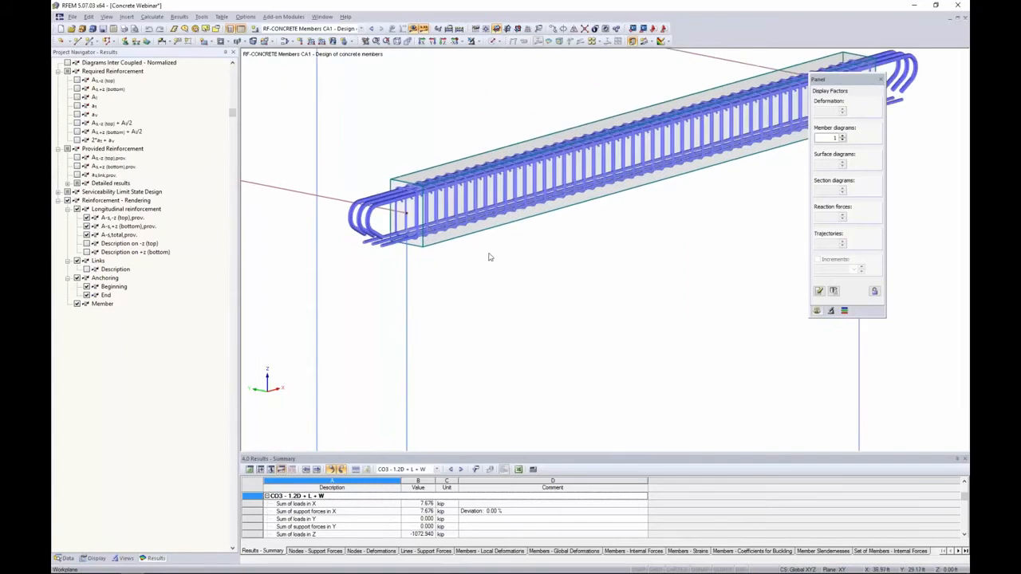
scroll(487, 255, "down", 2)
Switch the model to the solid transparent display to view the rendered reinforcement within the structure
left_click(493, 40)
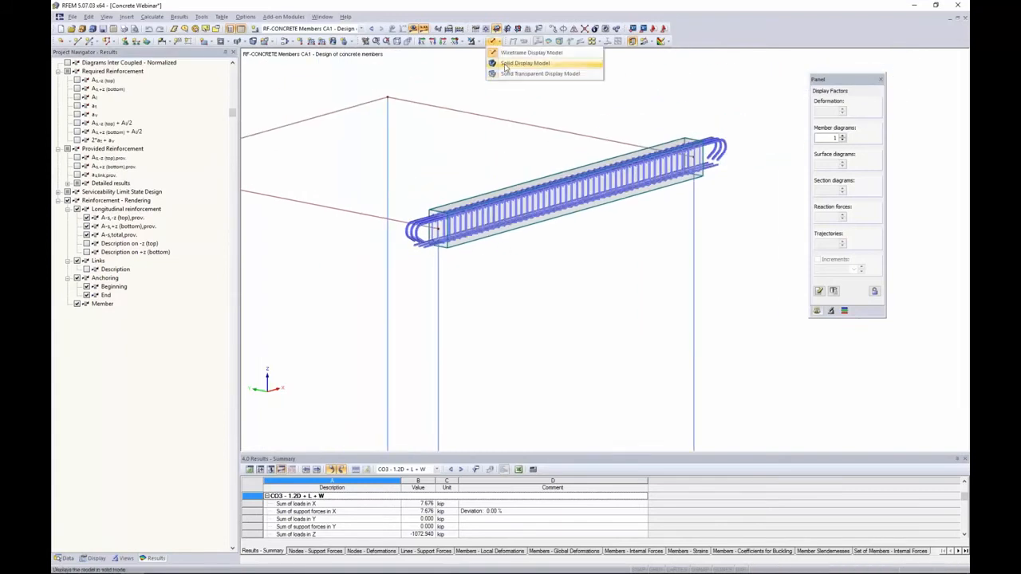
left_click(518, 73)
scroll(520, 178, "down", 4)
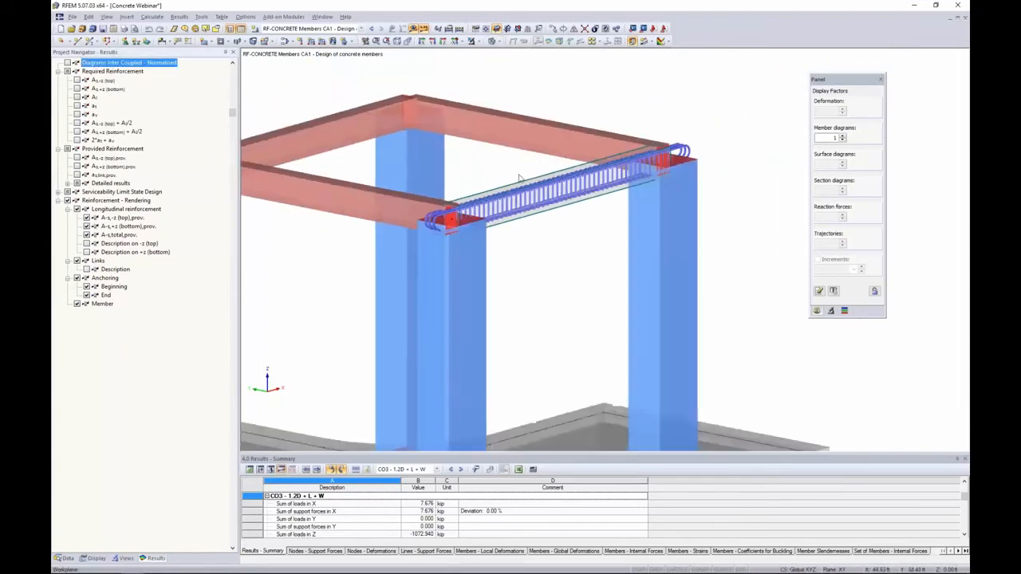
scroll(485, 200, "up", 3)
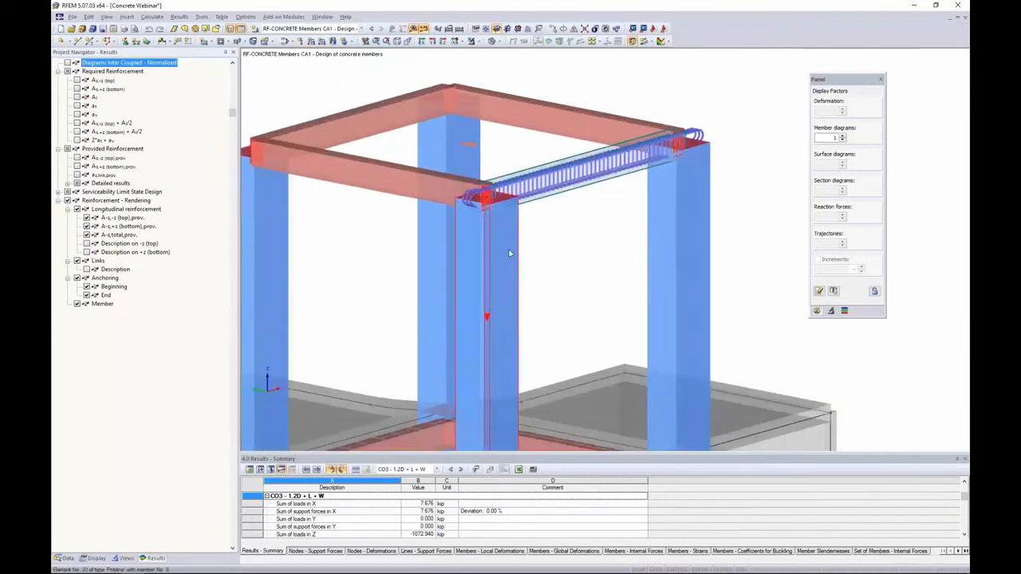
Orbit and zoom around the structure to examine the rendered reinforcement of member 14 in the model
middle_click_drag(496, 240, 565, 276, "ctrl")
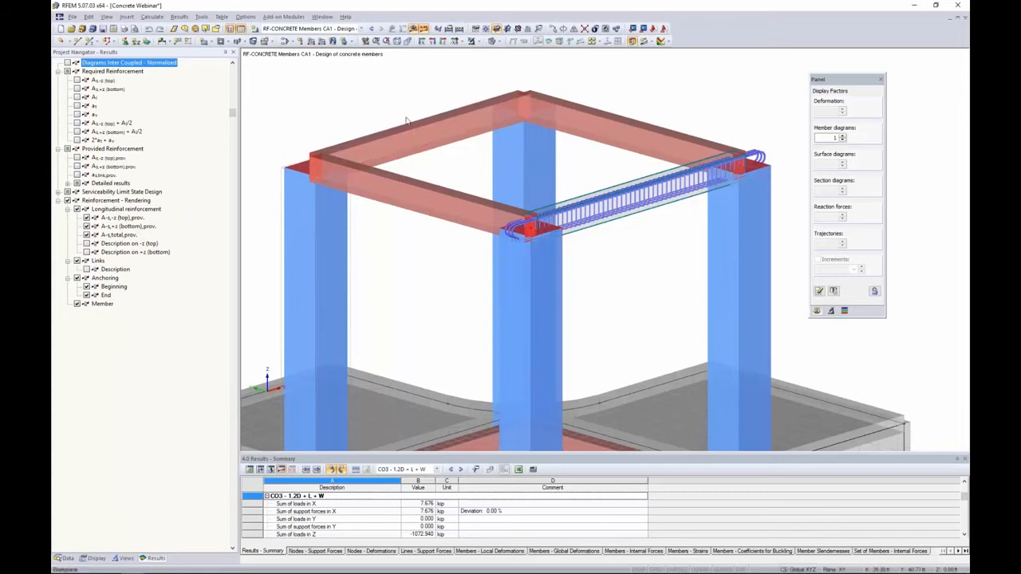
scroll(413, 130, "down", 3)
middle_click_drag(419, 200, 467, 208, "ctrl")
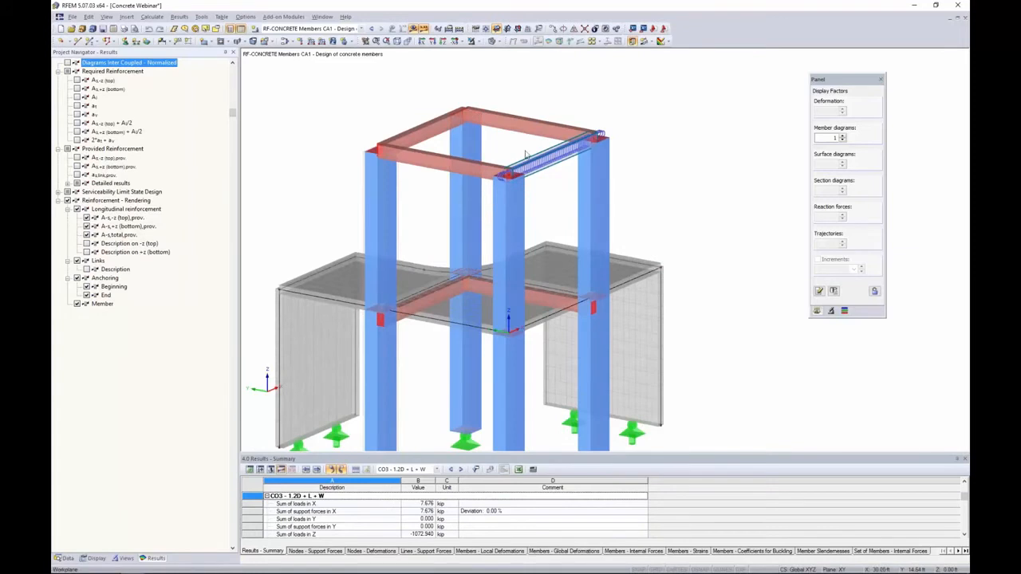
left_click(59, 559)
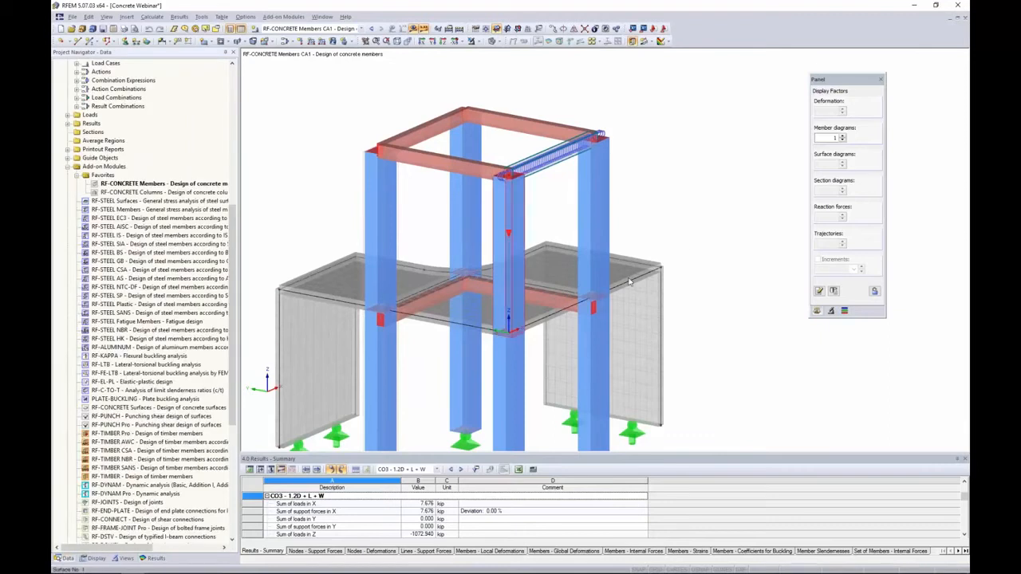
middle_click_drag(691, 246, 713, 213)
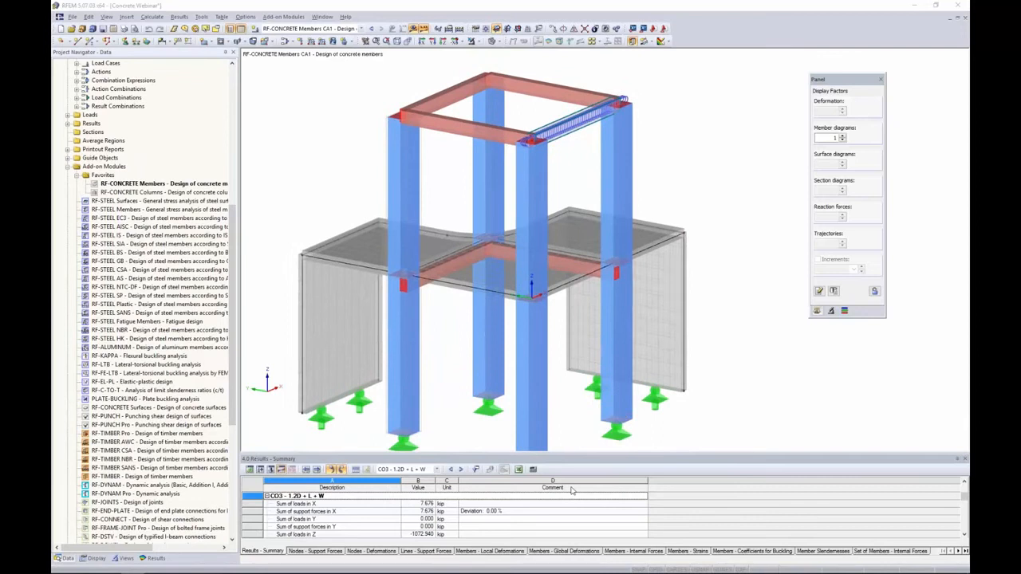
Switch to the PowerPoint slide show window of the webinar presentation
key("alt+Tab")
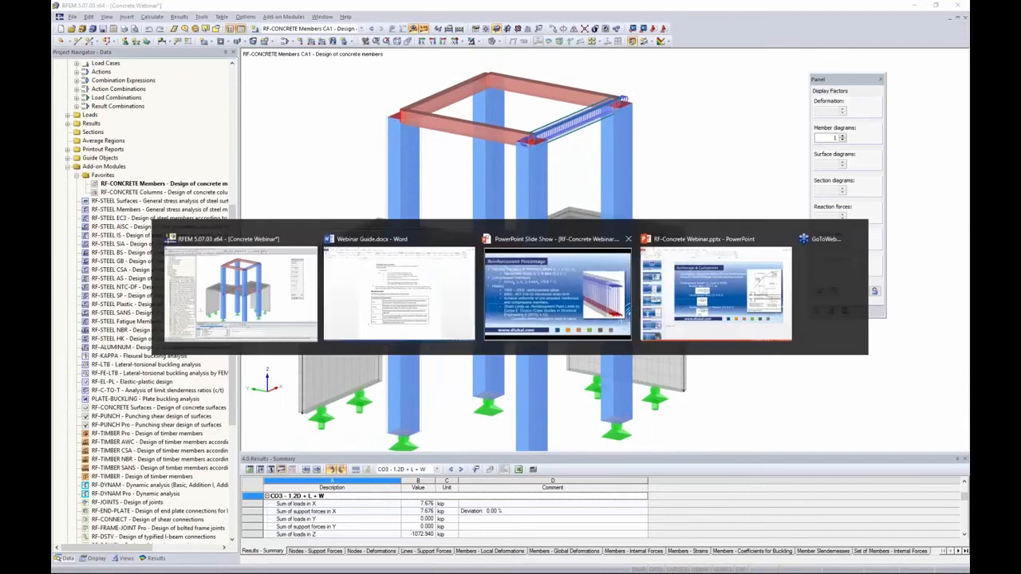
left_click(558, 295)
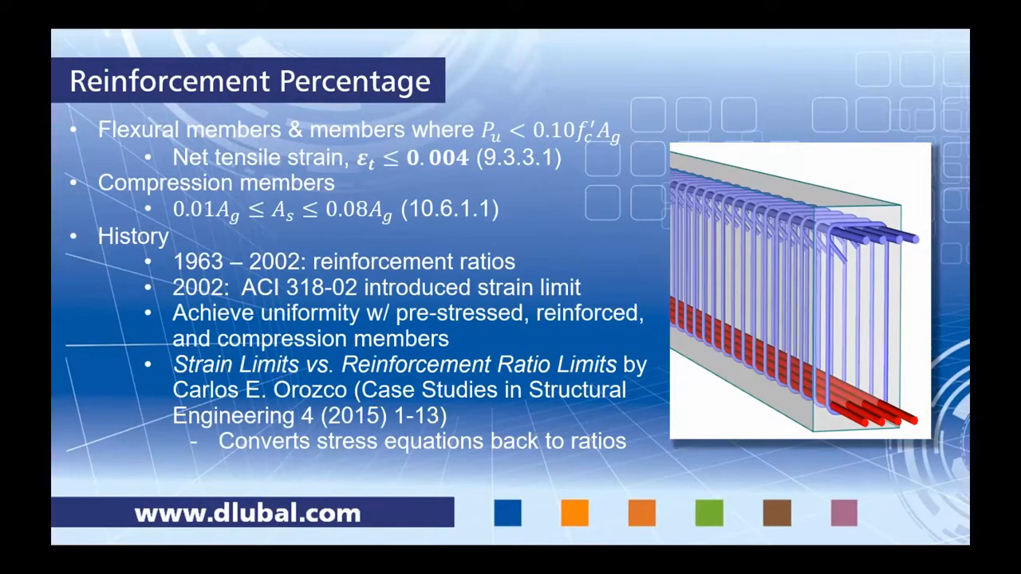
key("Right")
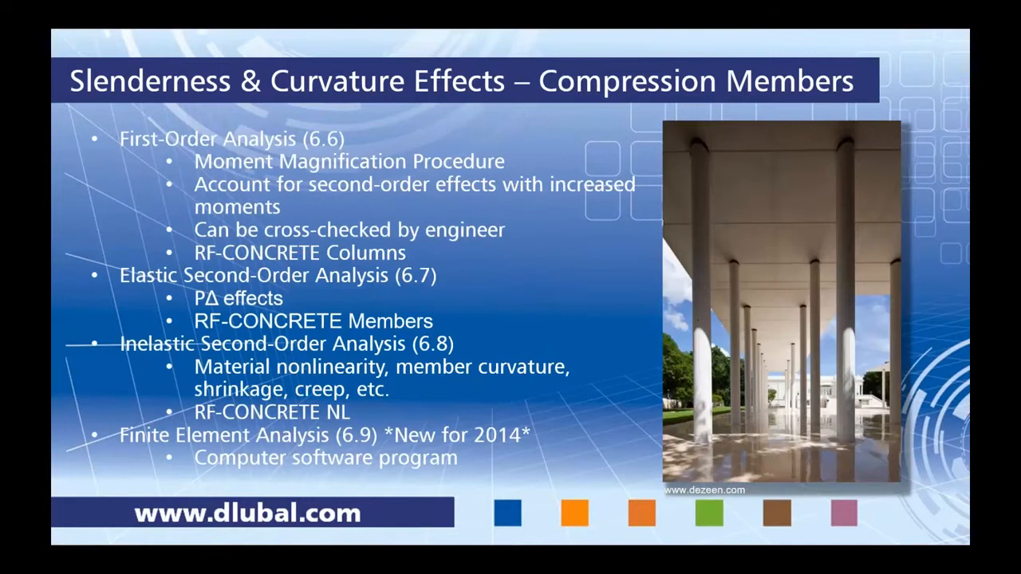
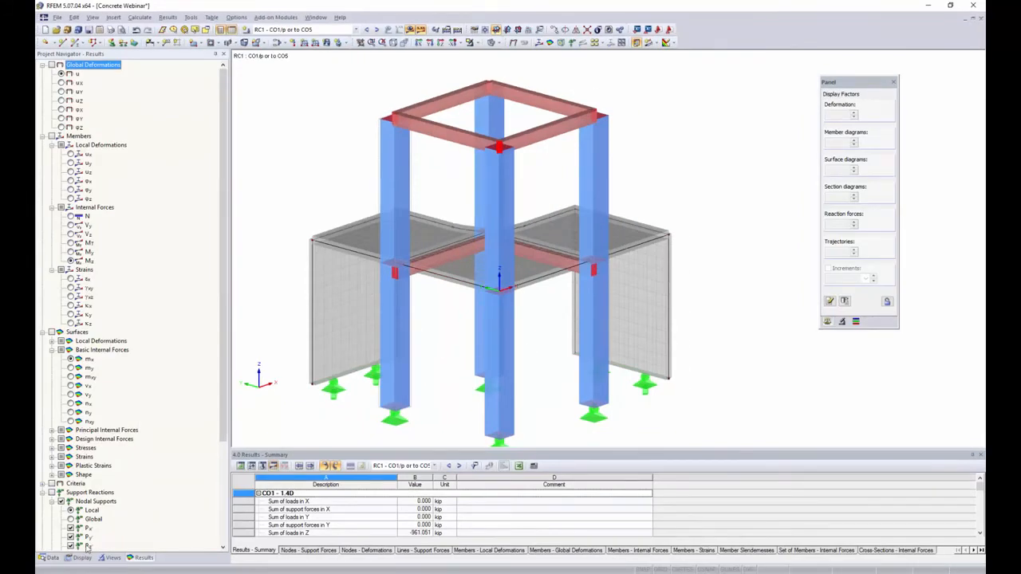
Set all load combinations CO1 to CO10 to geometrically linear analysis in the load combination calculation parameters
left_click(49, 558)
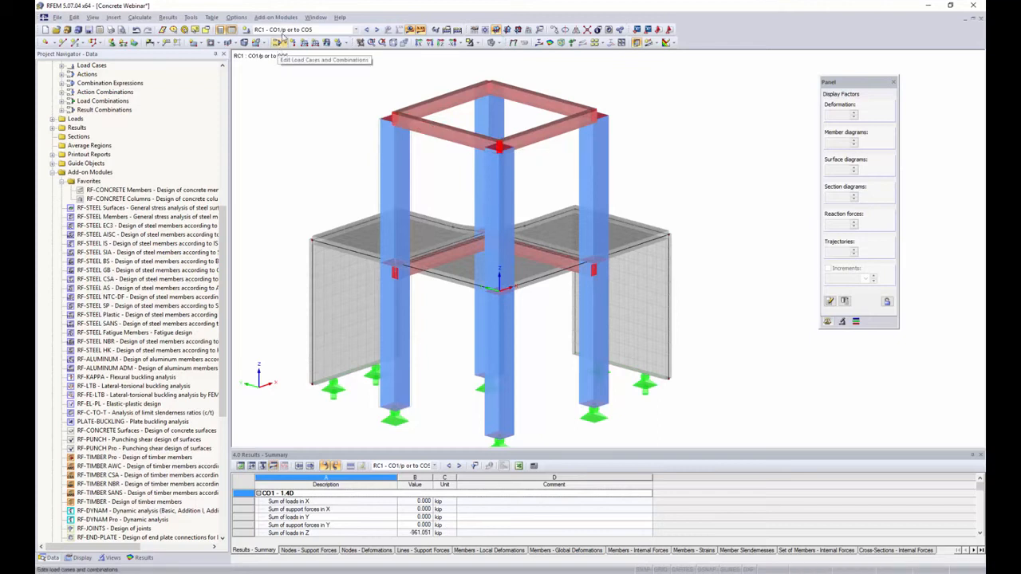
left_click(279, 43)
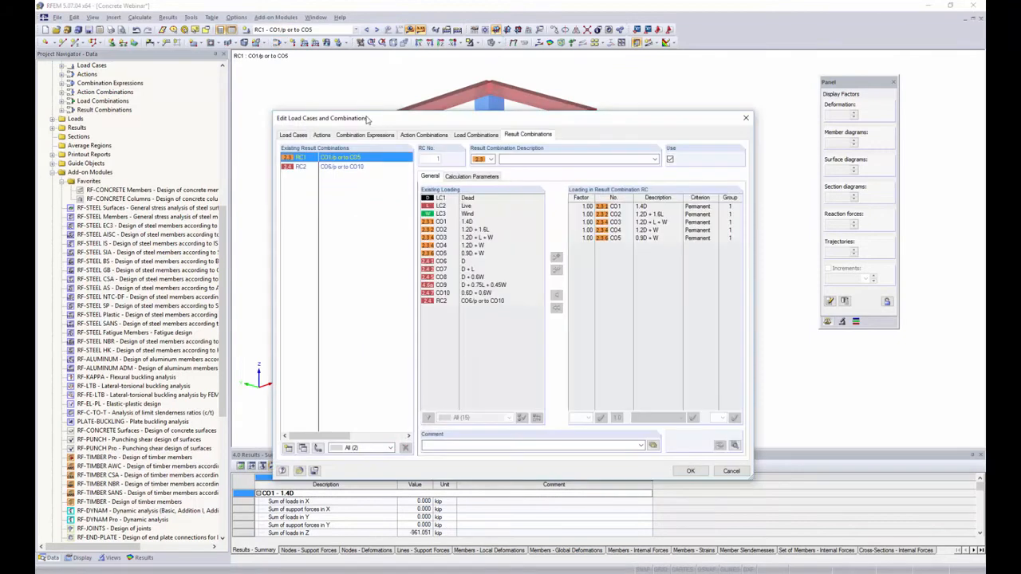
left_click_drag(372, 118, 355, 106)
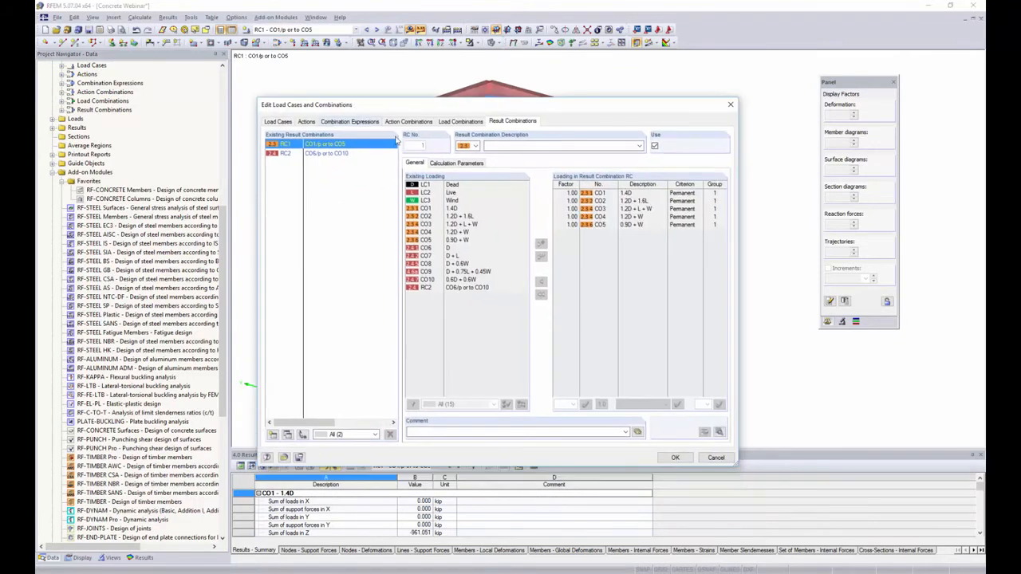
left_click(456, 122)
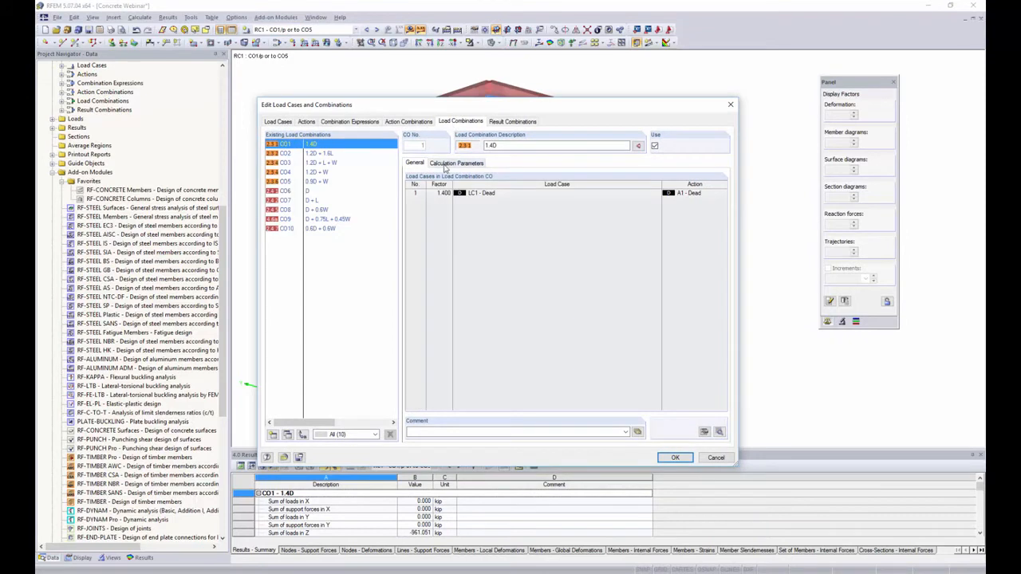
left_click(448, 163)
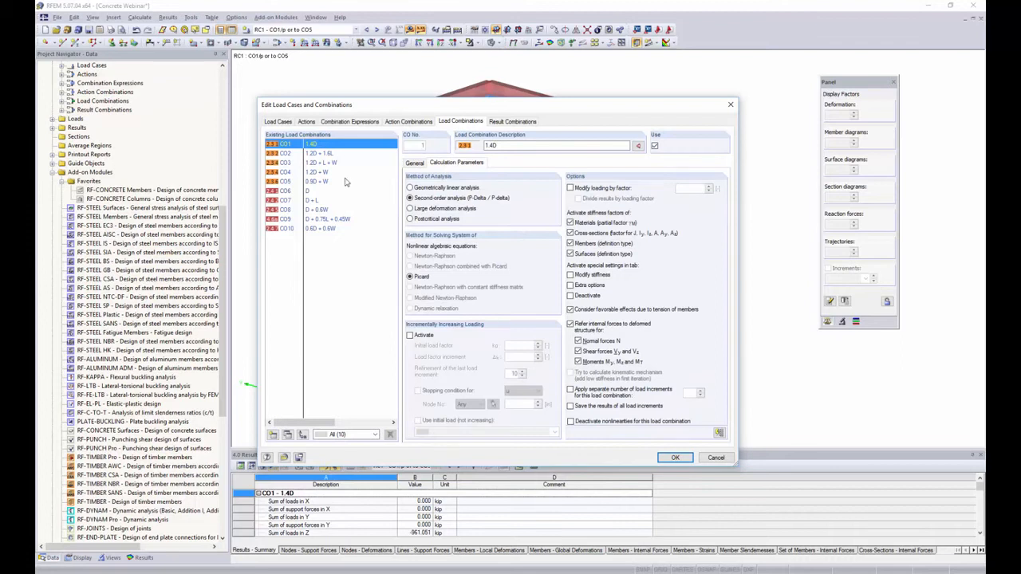
left_click(334, 229, "shift")
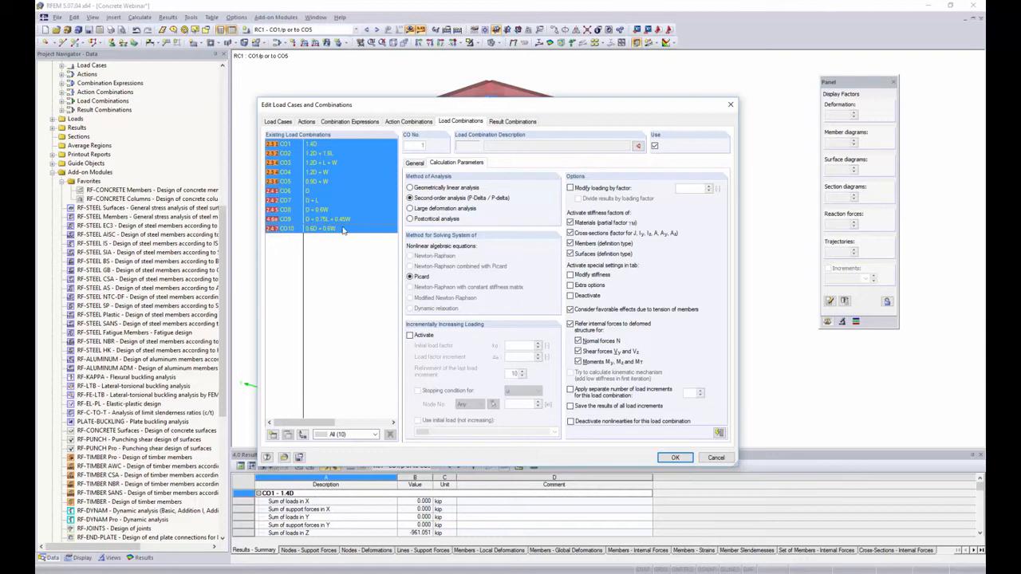
left_click(411, 188)
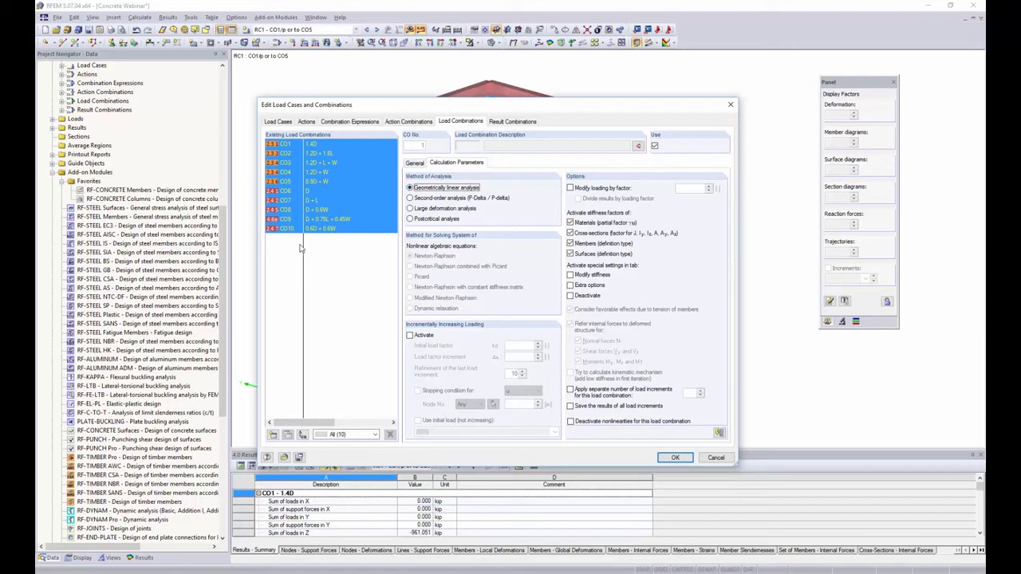
left_click(323, 218)
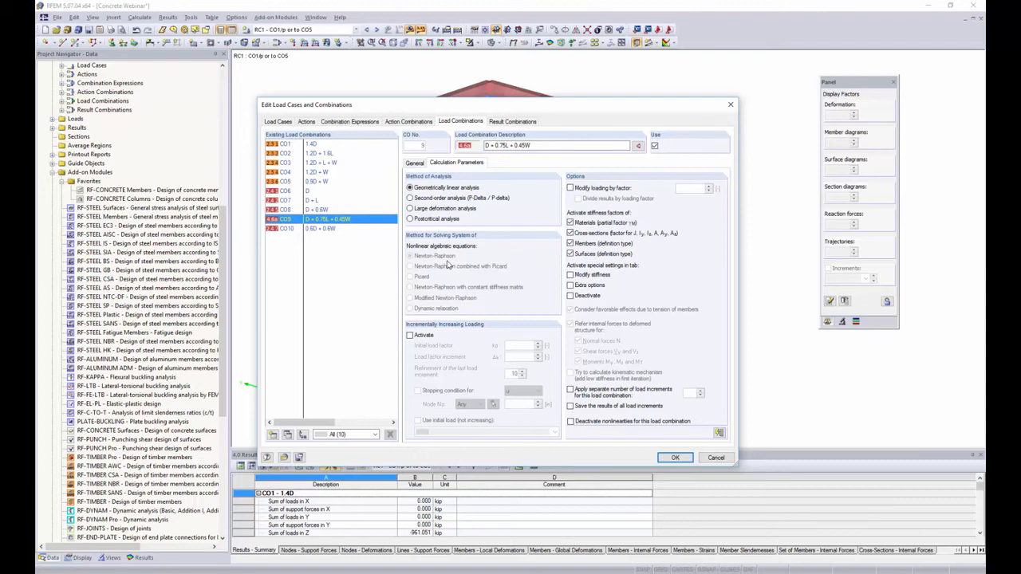
left_click(680, 458)
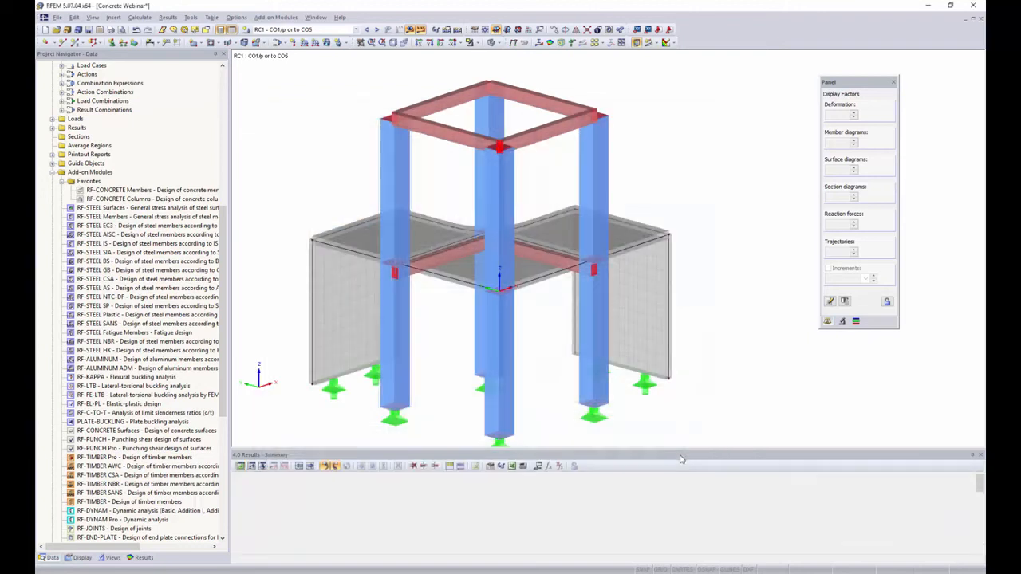
Switch the model display to wireframe mode
double_click(197, 201)
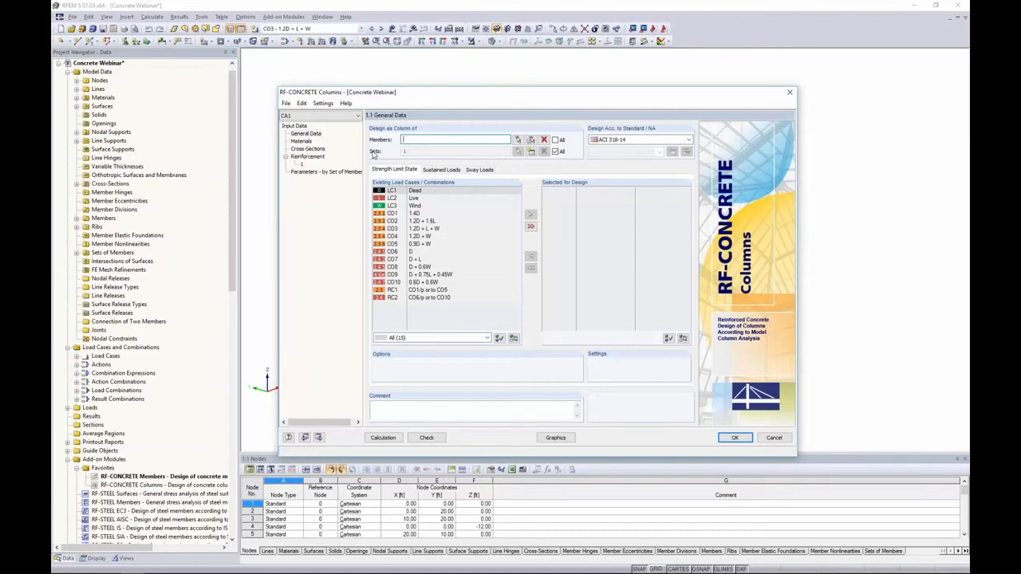
left_click(734, 437)
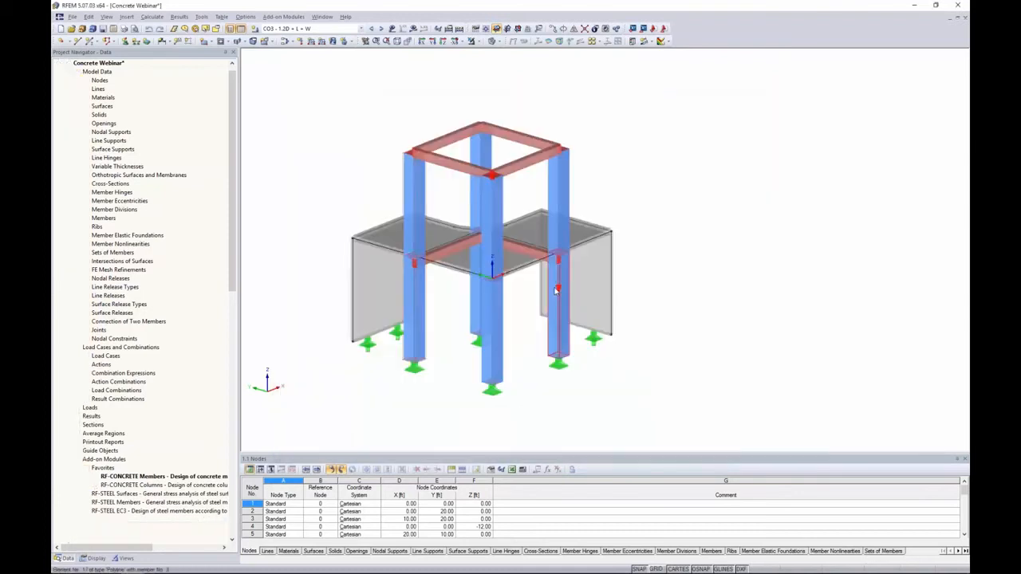
left_click(496, 41)
left_click(527, 53)
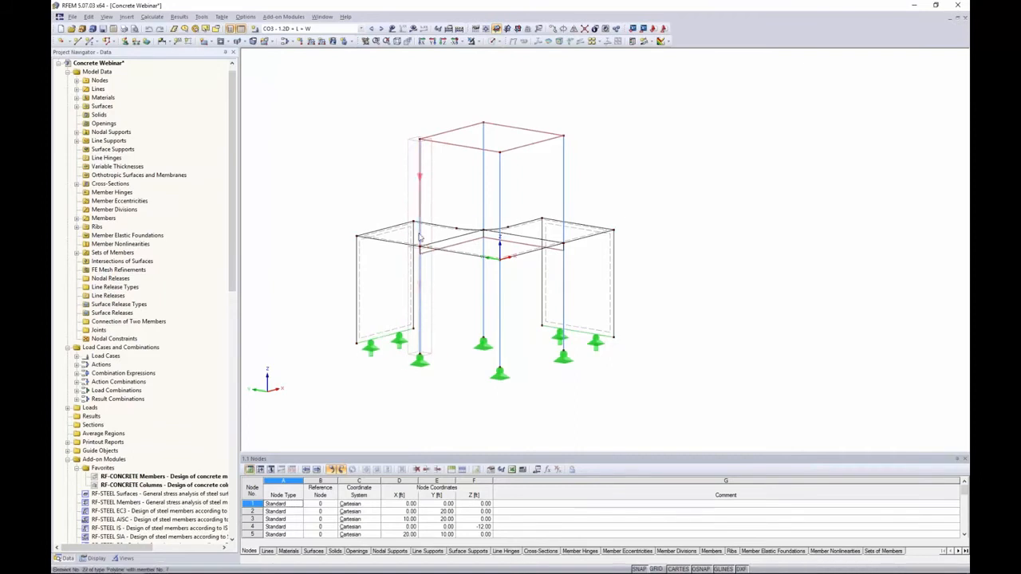
middle_click_drag(447, 213, 411, 217)
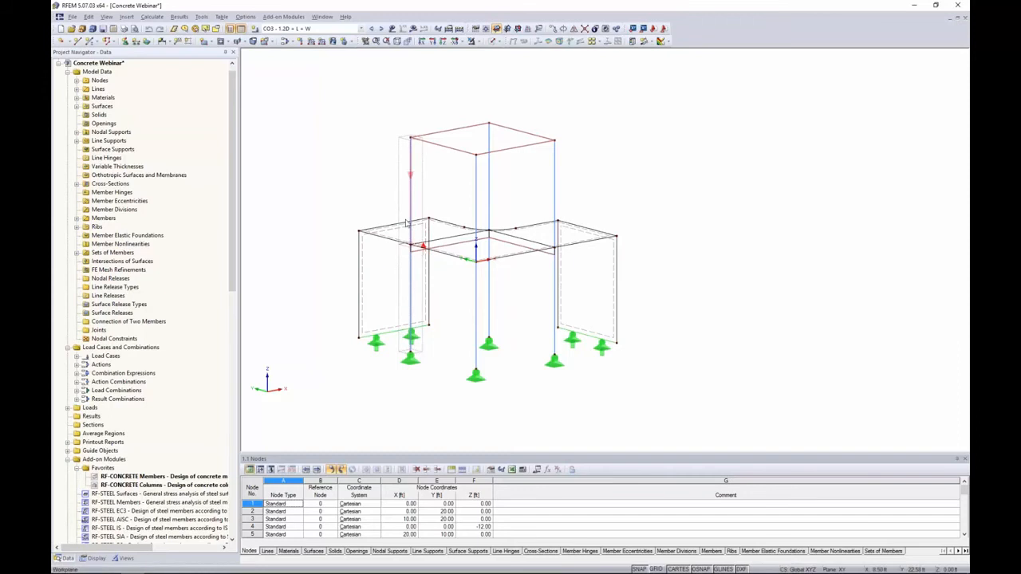
right_click(413, 272)
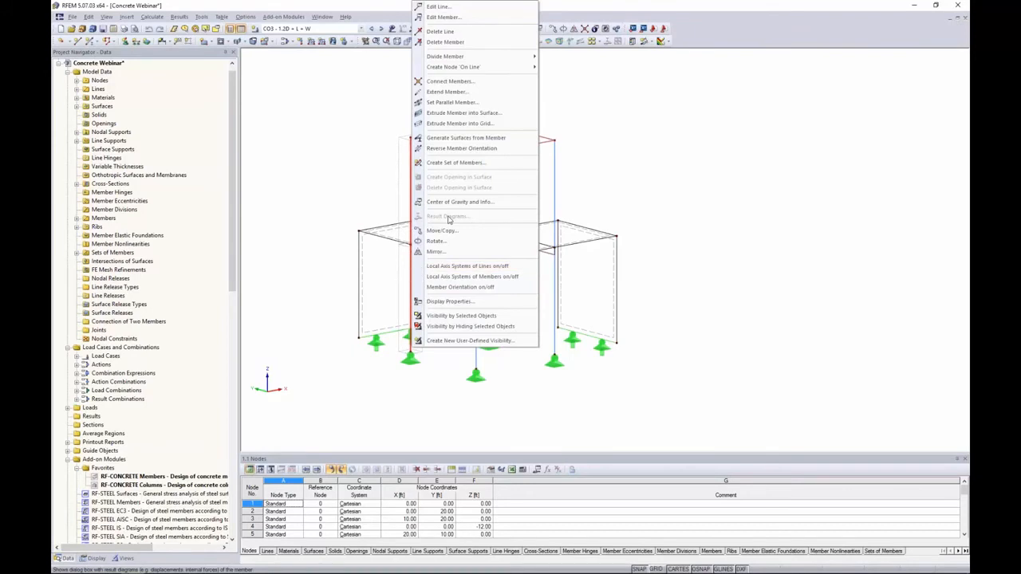
left_click(453, 163)
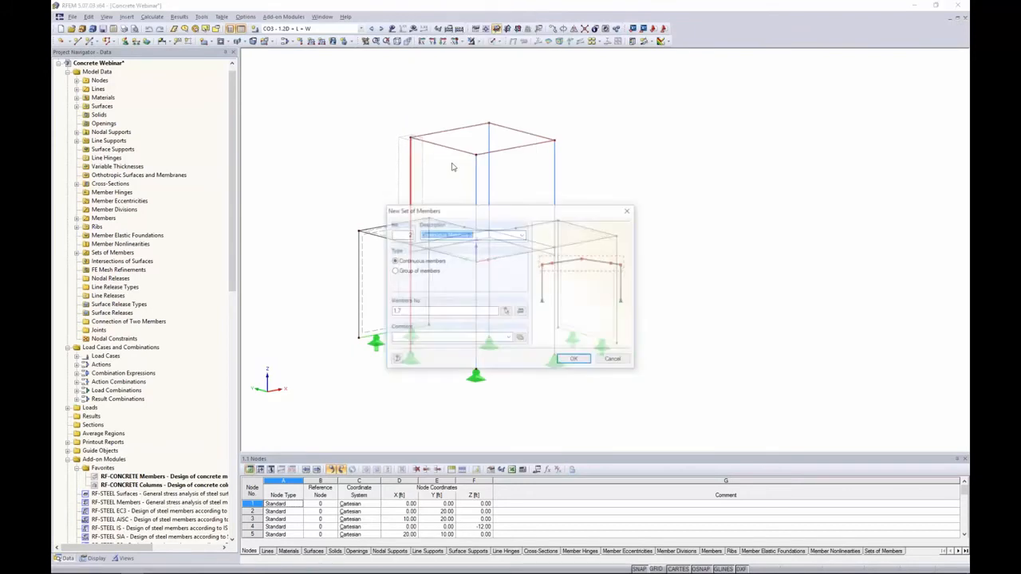
left_click(613, 360)
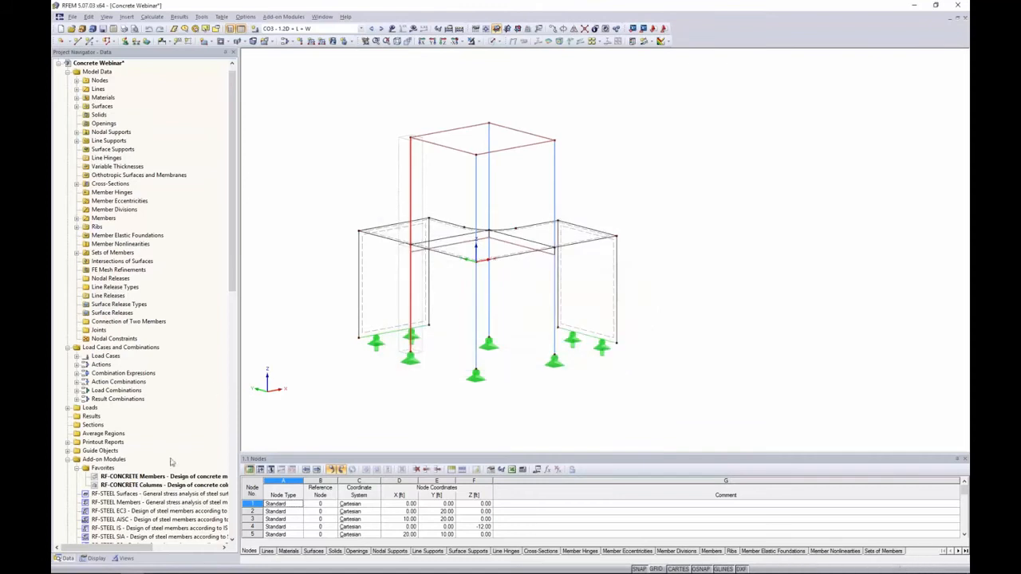
Open RF-CONCRETE Columns, design set of members 1, and select CO1 to CO5 for the strength limit state design
double_click(164, 485)
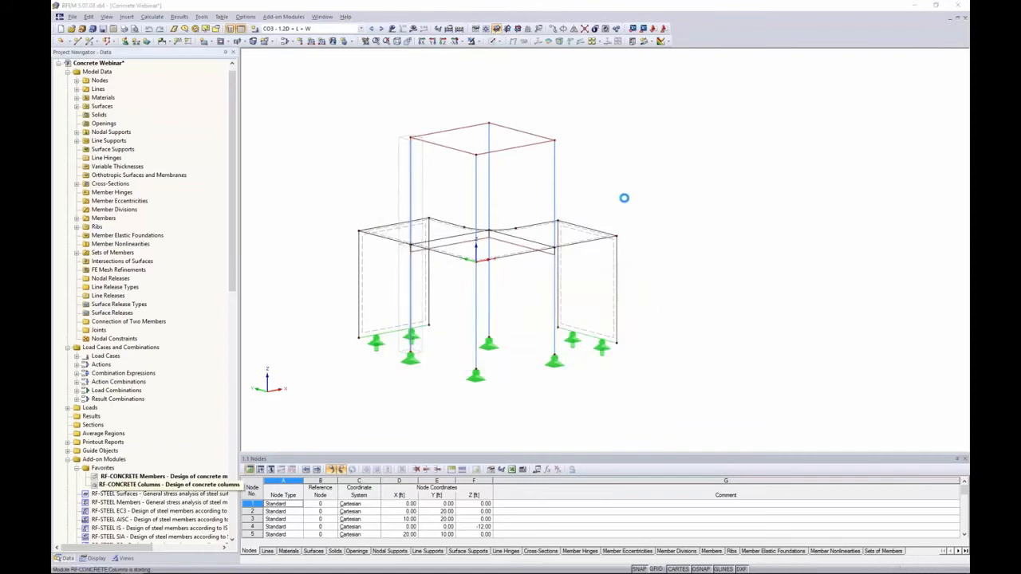
left_click_drag(483, 108, 558, 99)
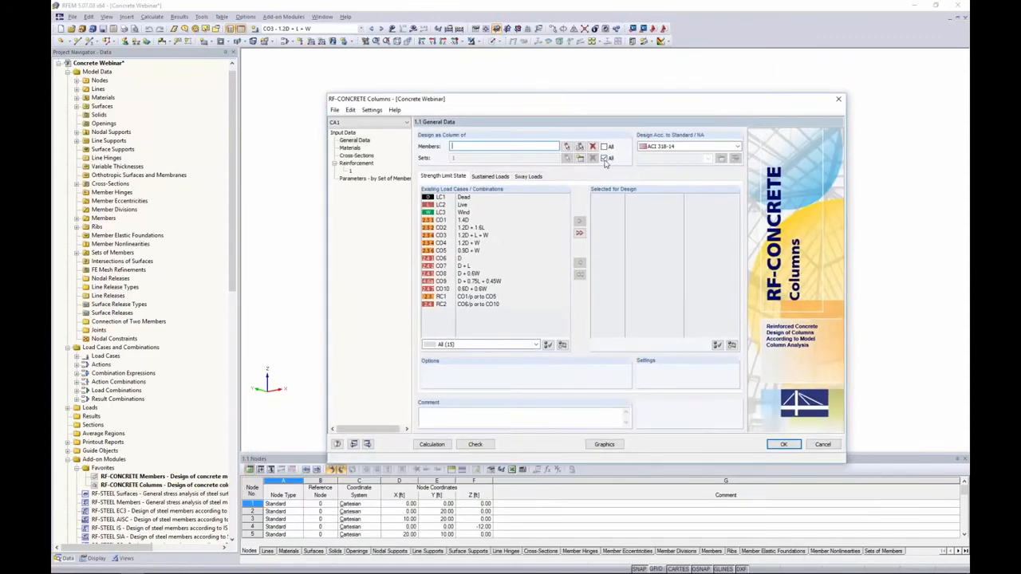
left_click(604, 158)
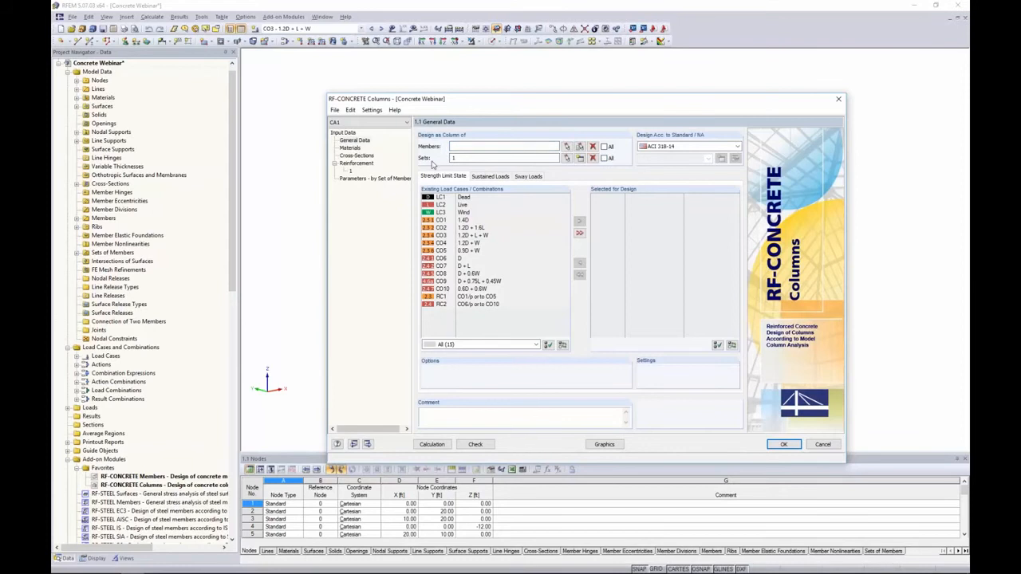
mouse_move(454, 102)
left_mouse_down()
mouse_move(706, 138)
mouse_move(468, 108)
left_mouse_up()
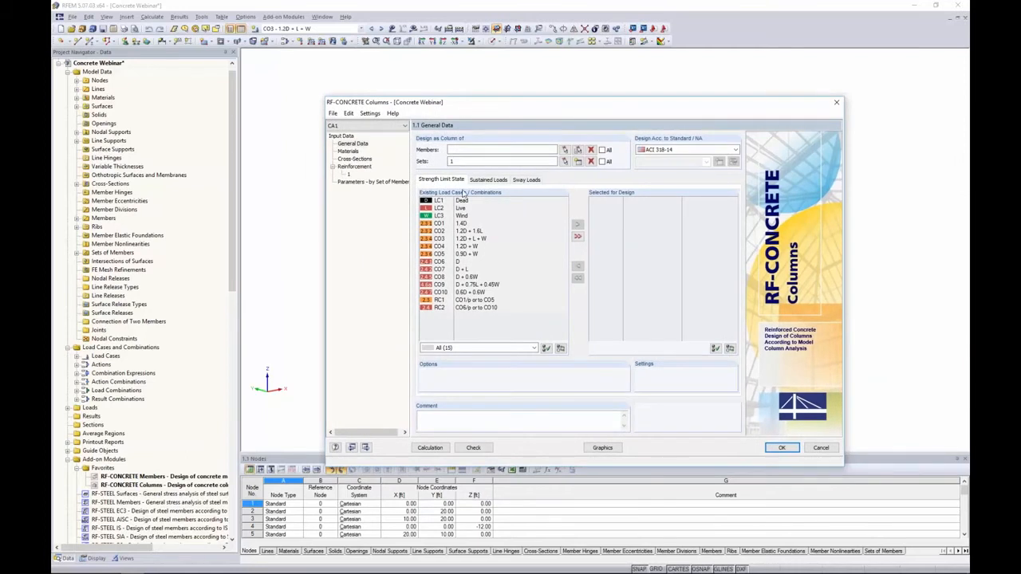
left_click(463, 225)
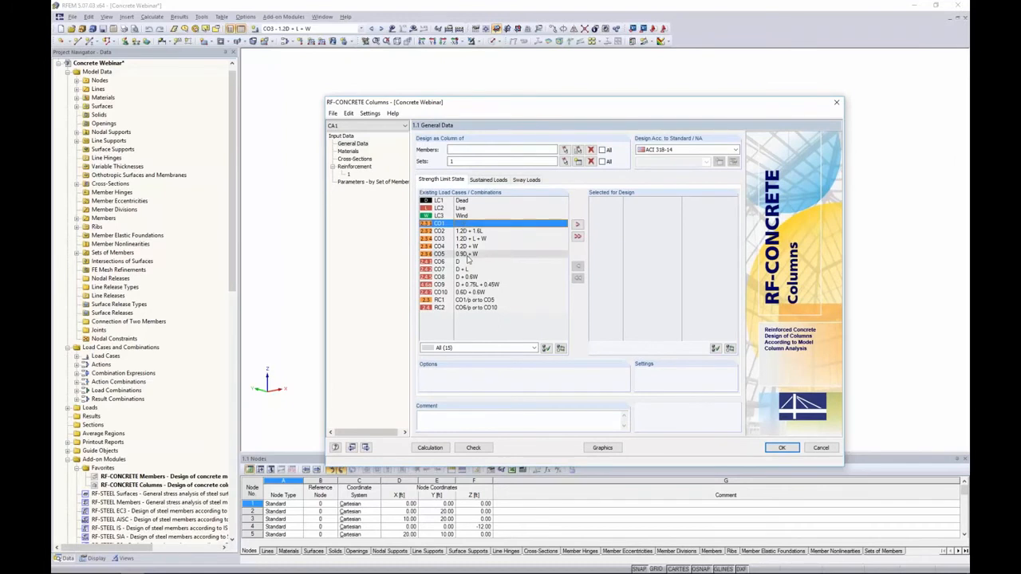
left_click(468, 255, "shift")
left_click(577, 225)
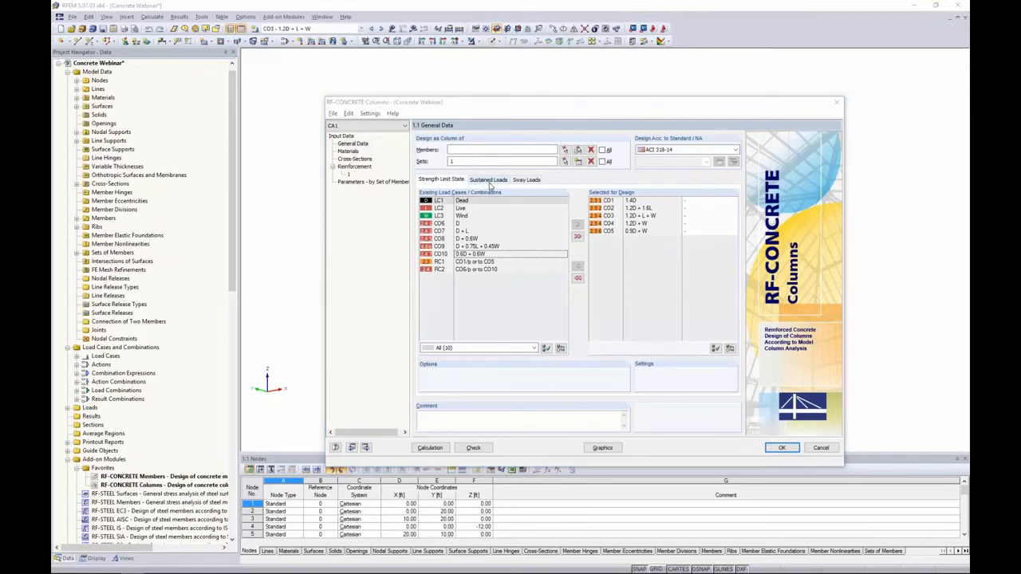
Switch to the PowerPoint presentation, start the slide show and advance to the next slide
key("alt+Tab")
key("alt+Tab")
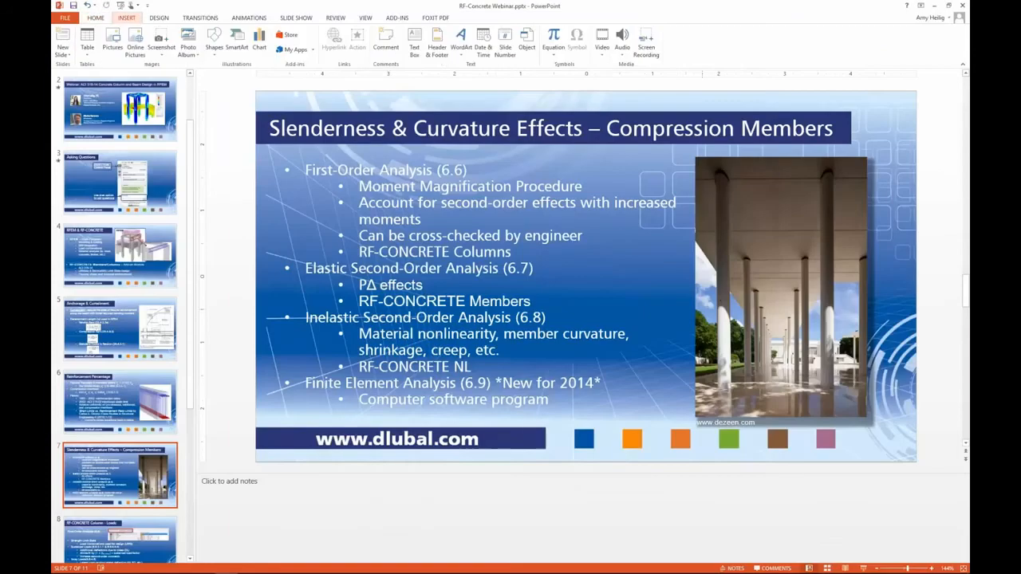
left_click(863, 568)
key("Right")
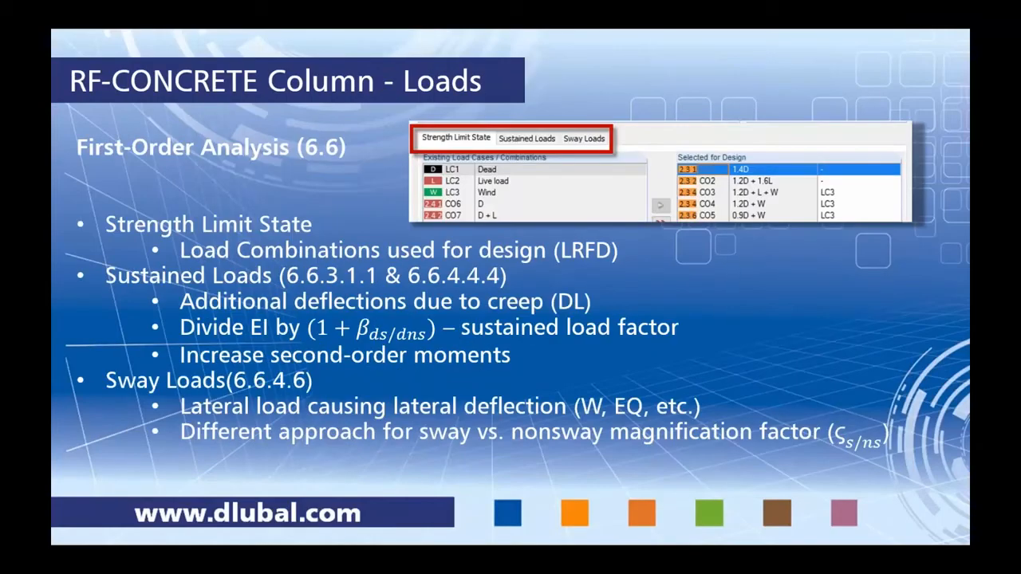
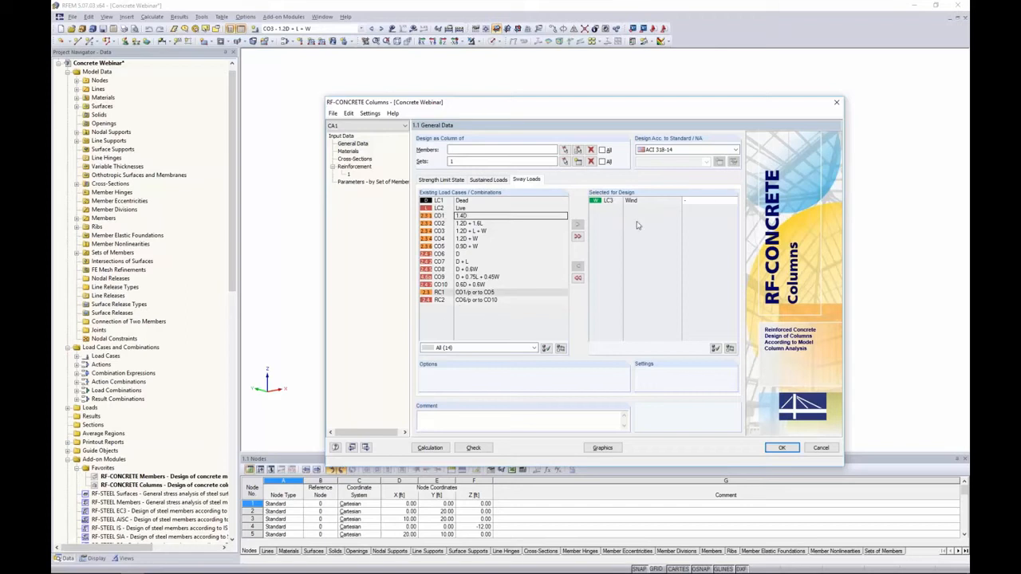
Assign LC3 as the sway load for CO3, CO4 and CO5 in the strength limit state design selection
left_click(442, 180)
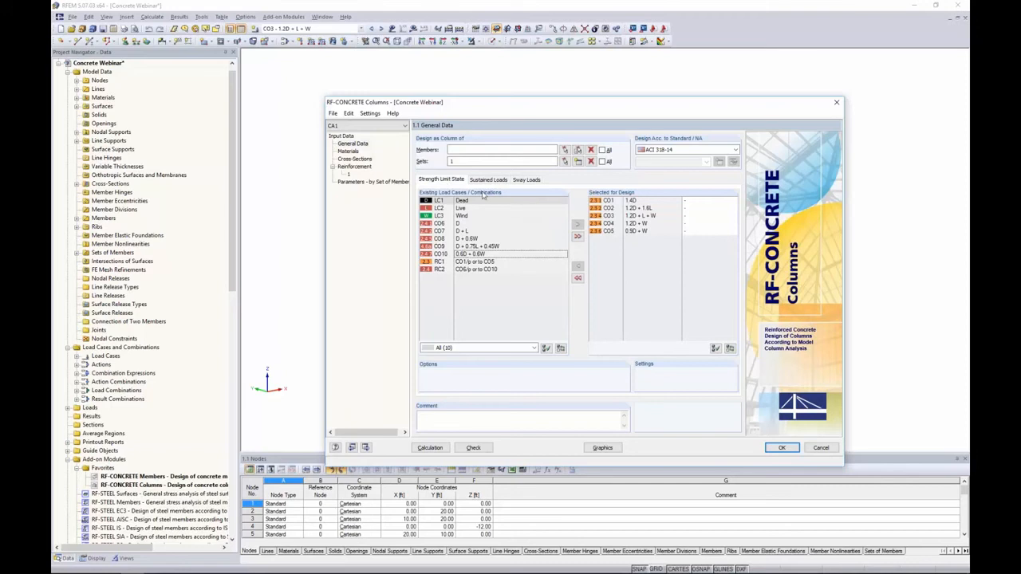
left_click(688, 216)
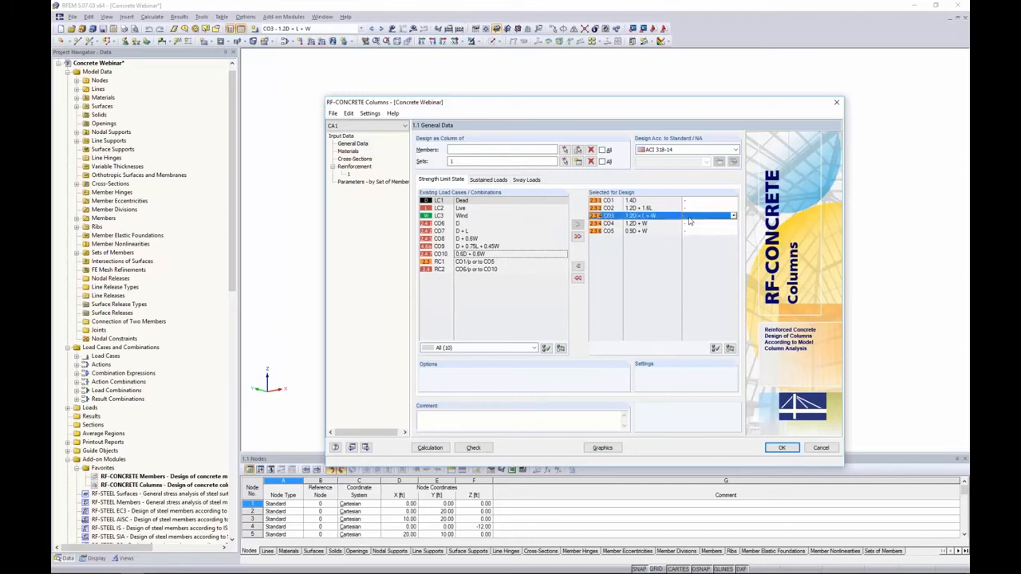
left_click(733, 216)
left_click(726, 231)
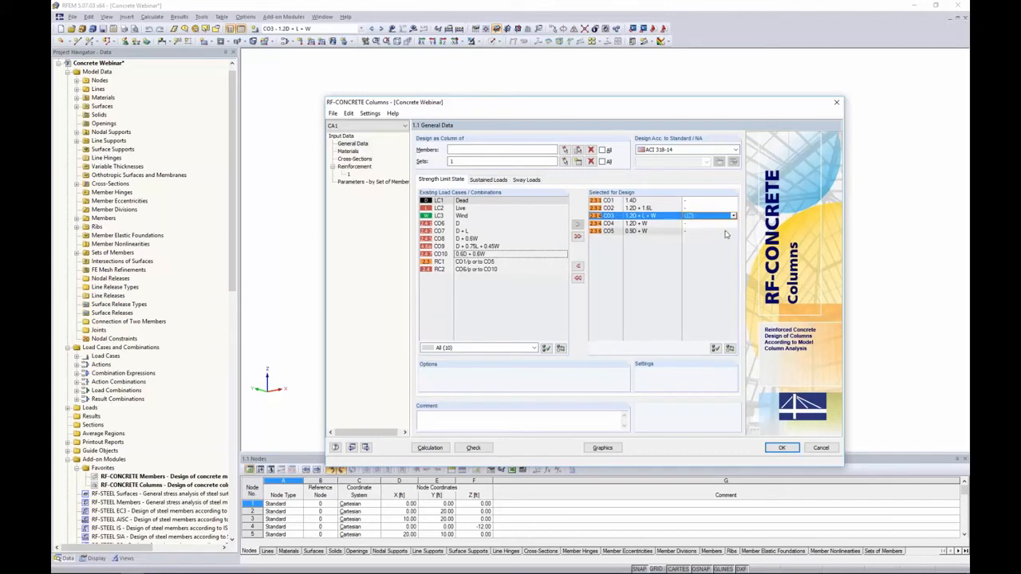
left_click(722, 225)
left_click(733, 224)
left_click(730, 236)
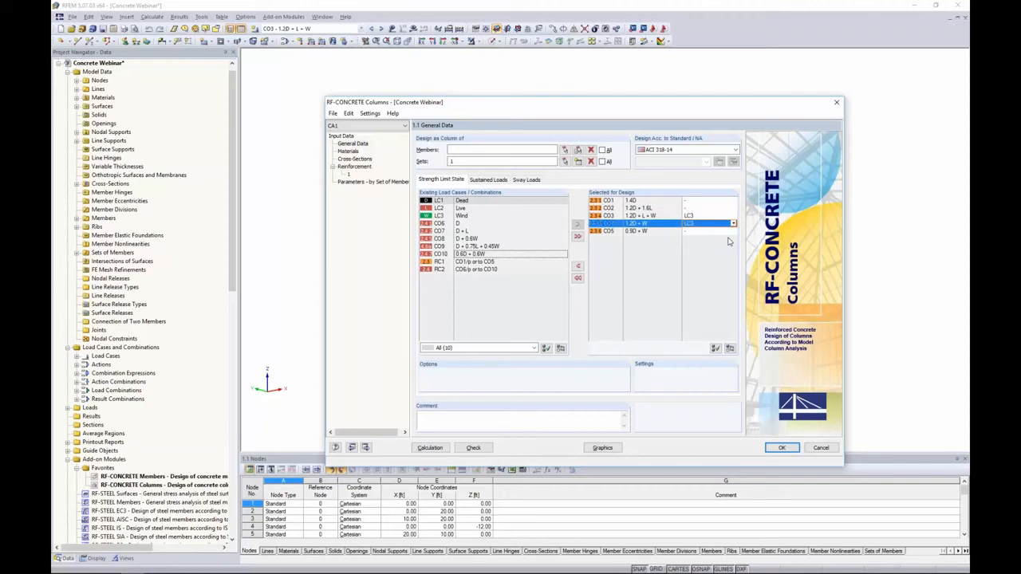
left_click(722, 231)
left_click(733, 231)
left_click(730, 246)
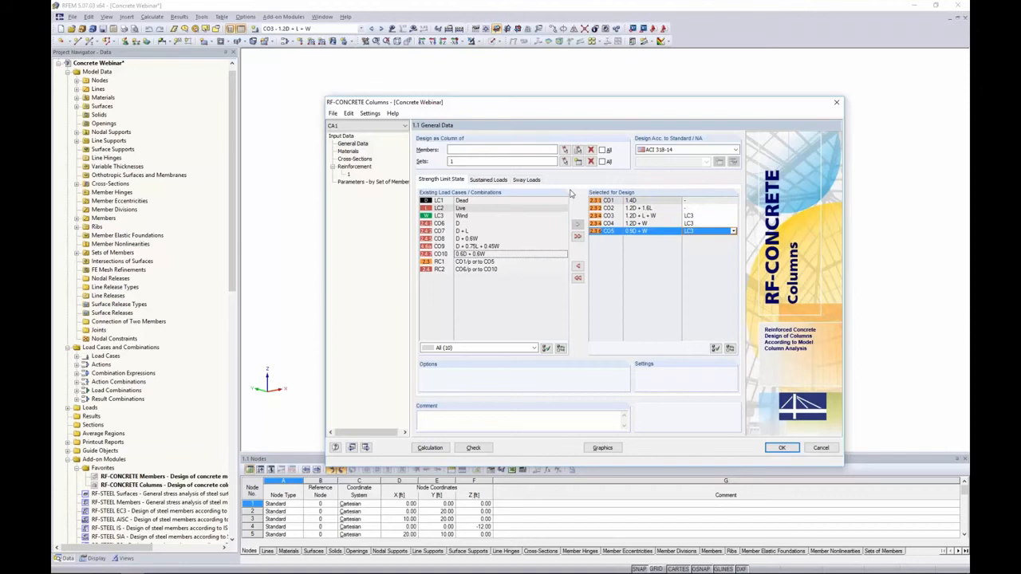
Add bar sizes #4 and #6 to the possible longitudinal reinforcement bars for the column reinforcement
left_click(351, 151)
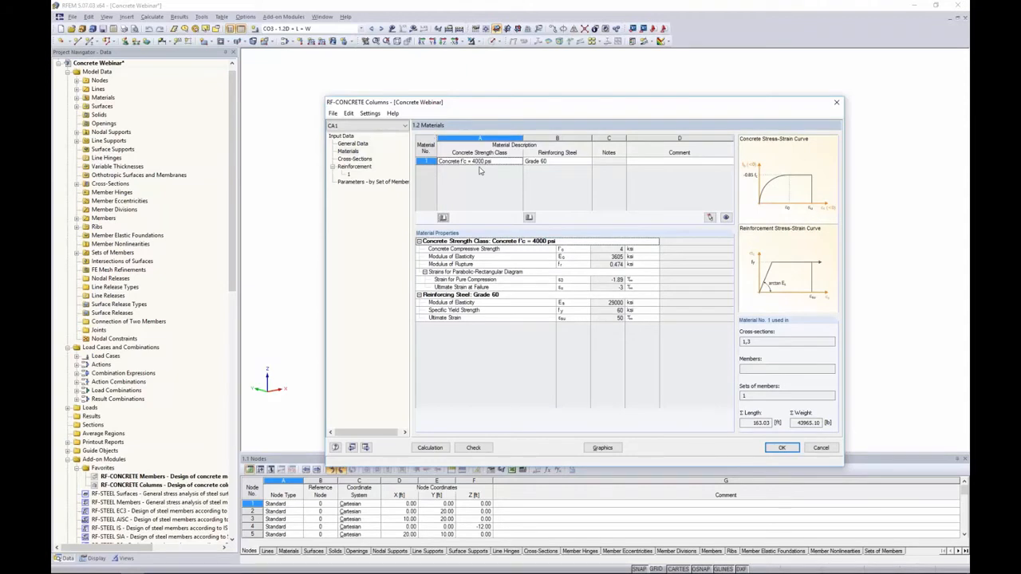
left_click(353, 159)
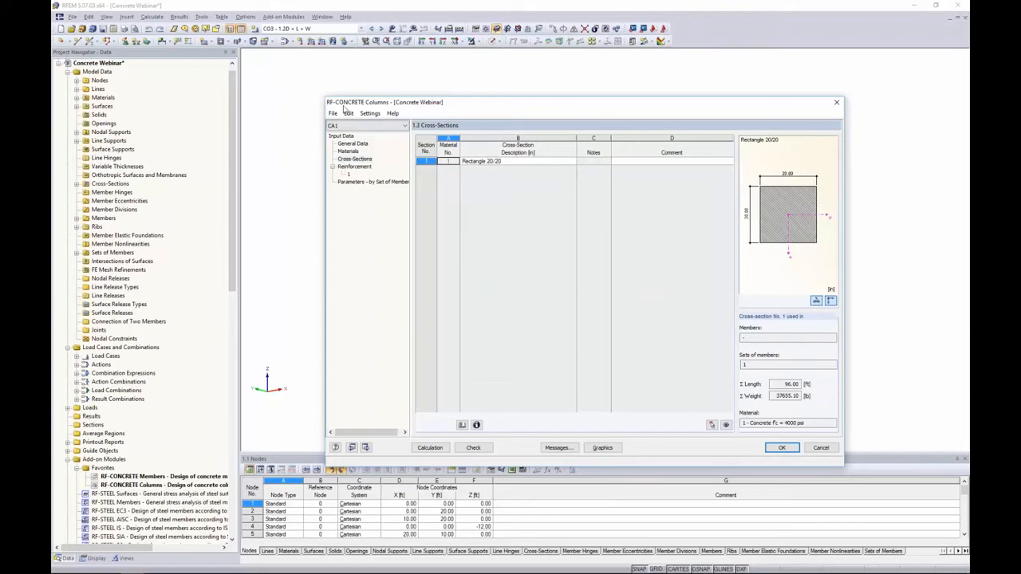
left_click(361, 167)
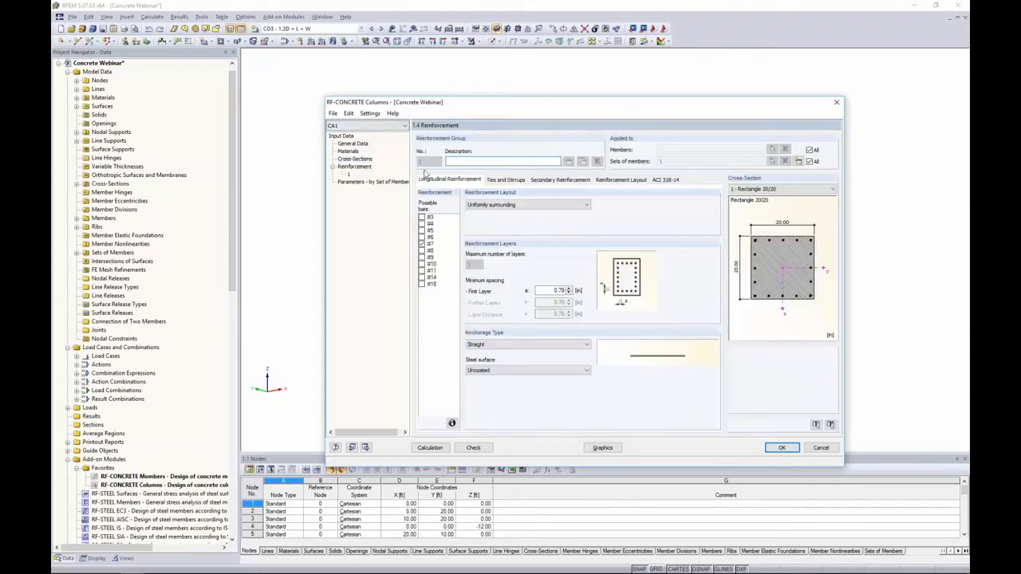
left_click(421, 224)
left_click(421, 237)
Review the reinforcement layout, anchorage type and steel surface options for longitudinal reinforcement
left_click(504, 206)
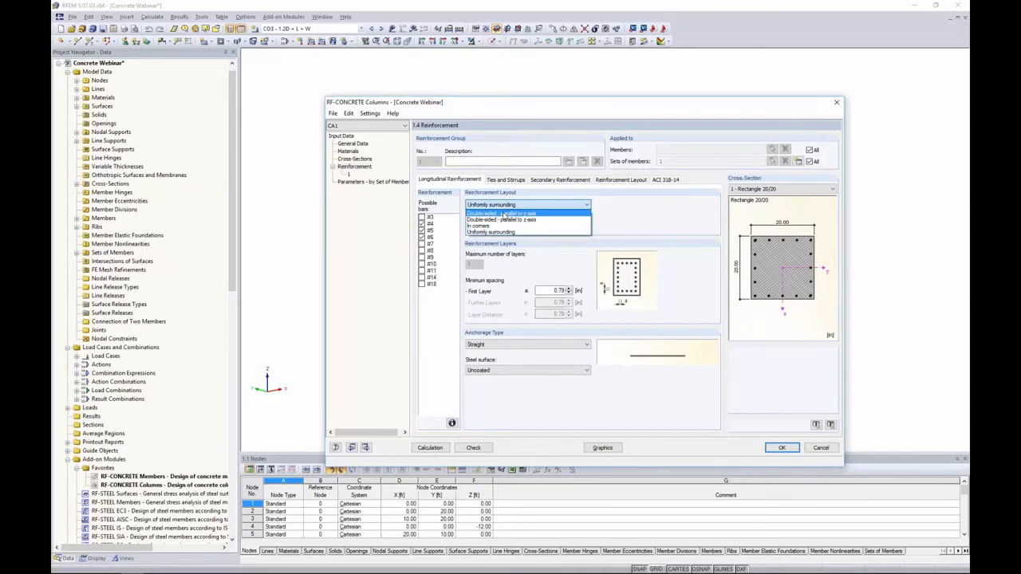
left_click(514, 231)
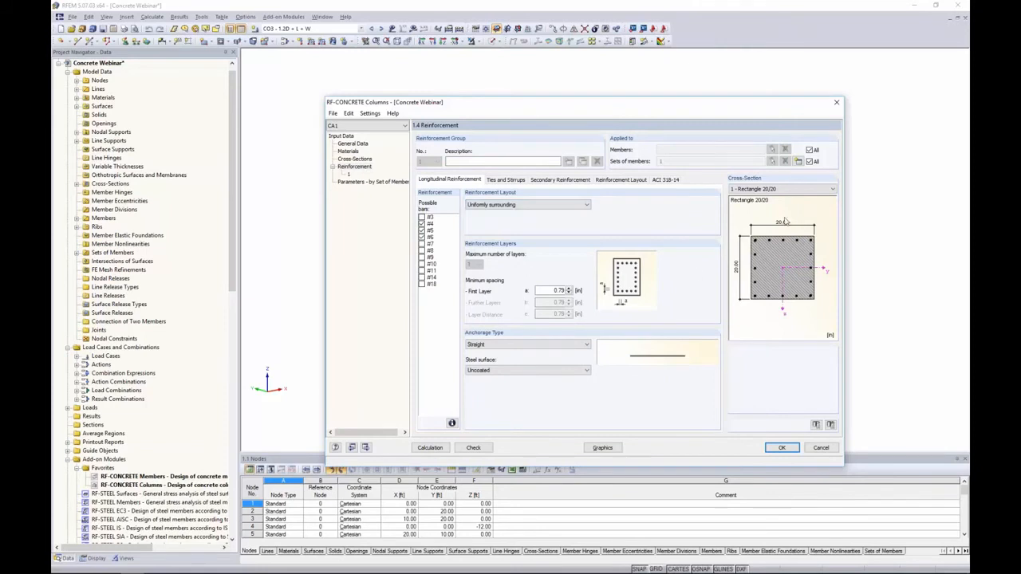
left_click(515, 345)
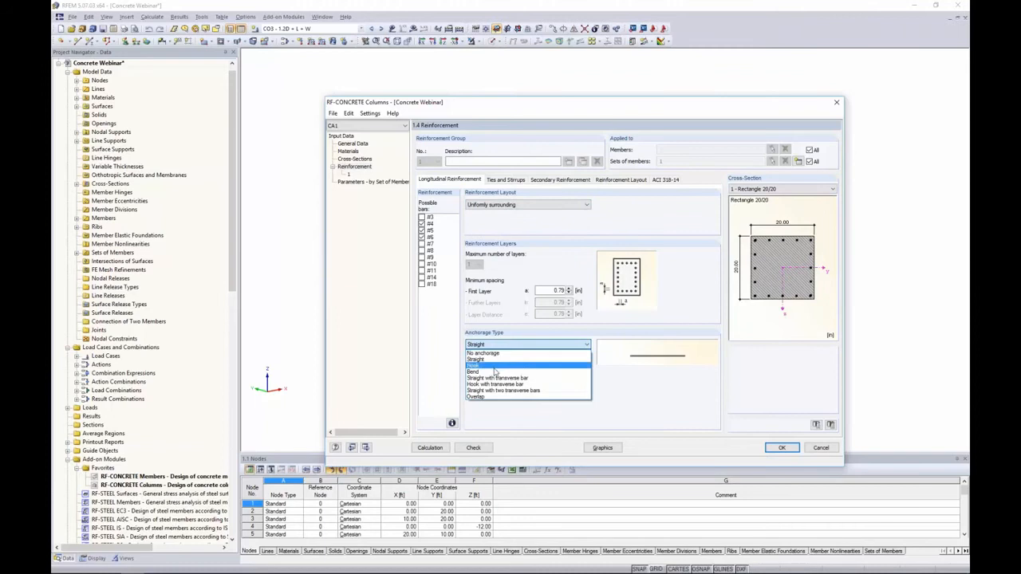
left_click(495, 359)
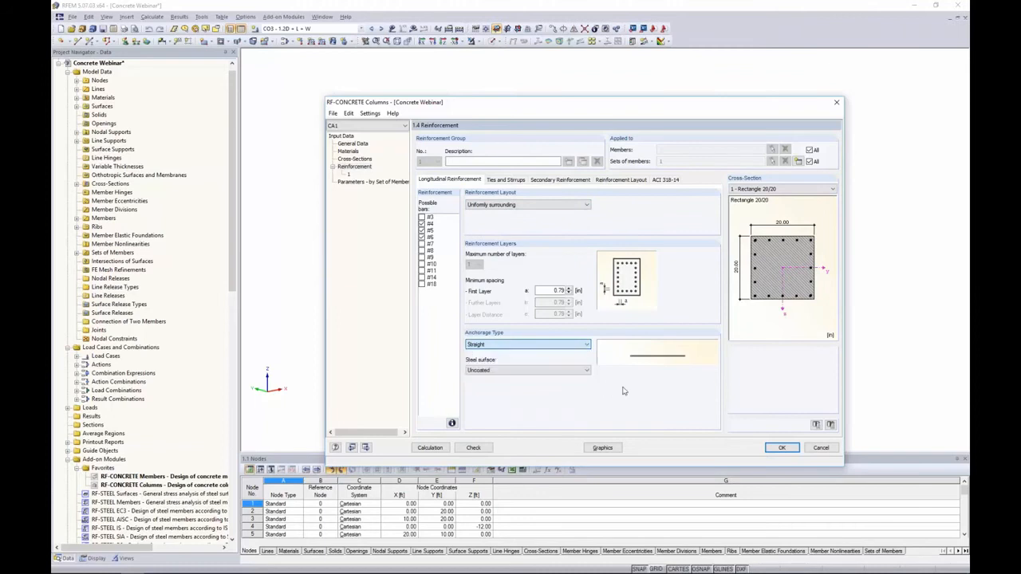
left_click(504, 371)
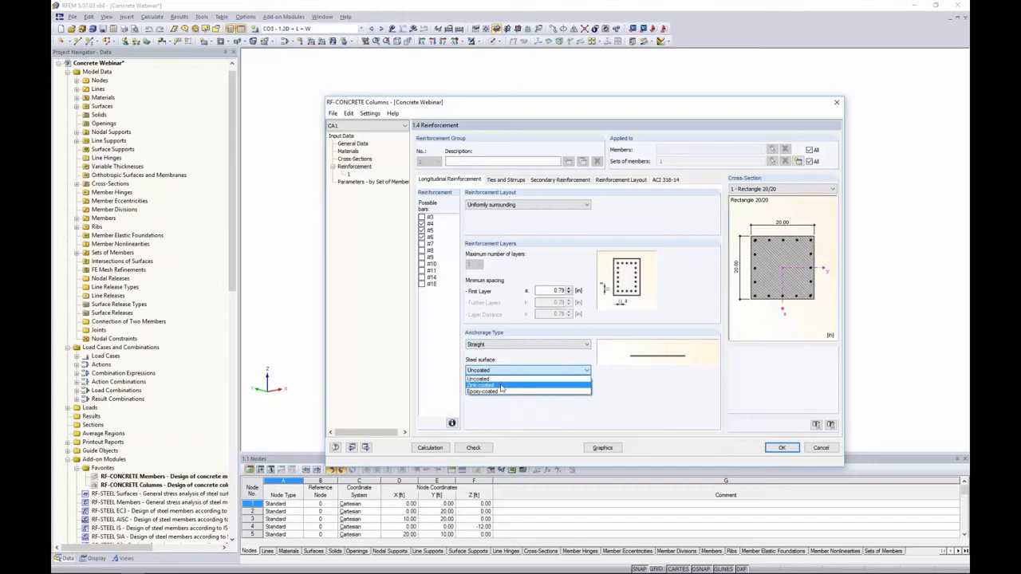
left_click(506, 407)
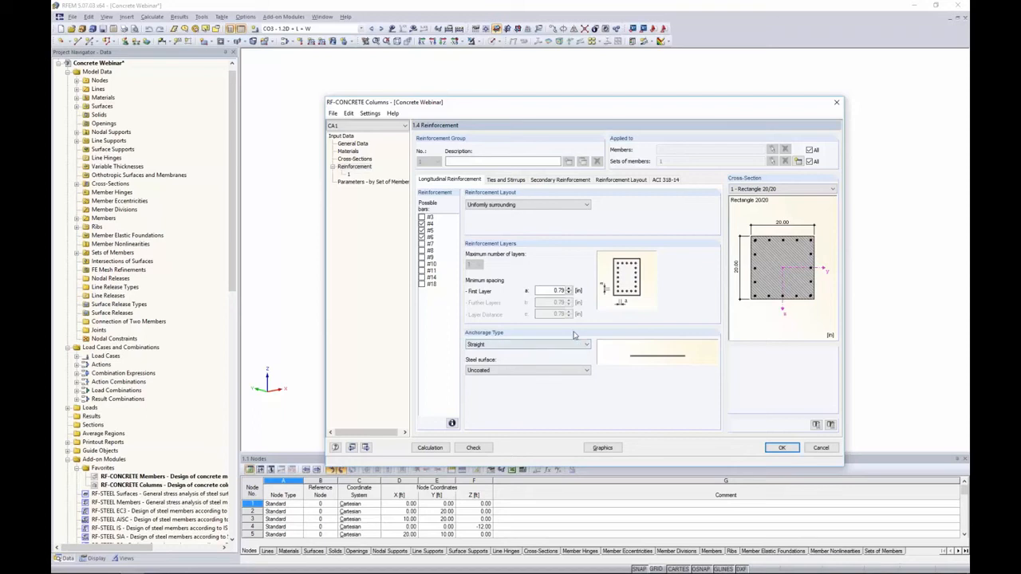
Select bar sizes #3 and #4 as possible bars for ties and stirrups
left_click(505, 181)
left_click(422, 217)
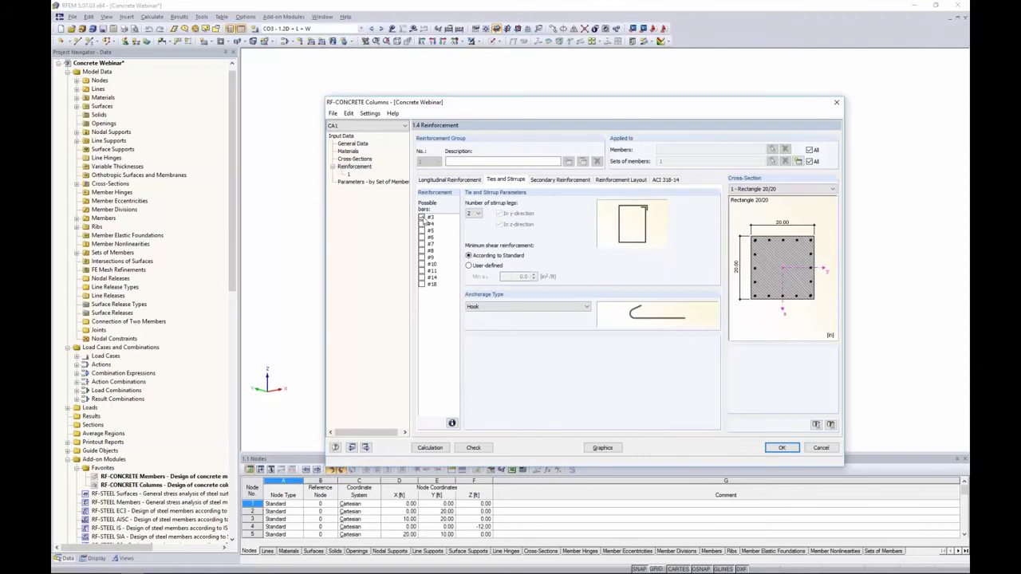
left_click(422, 223)
Set the maximum secondary reinforcement distance to Not considered
left_click(543, 182)
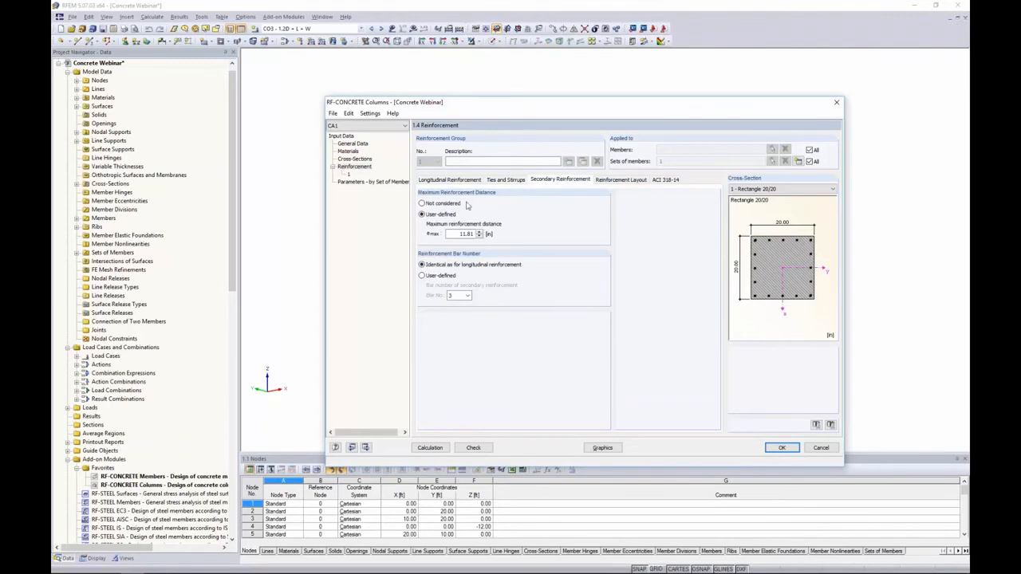
left_click(422, 203)
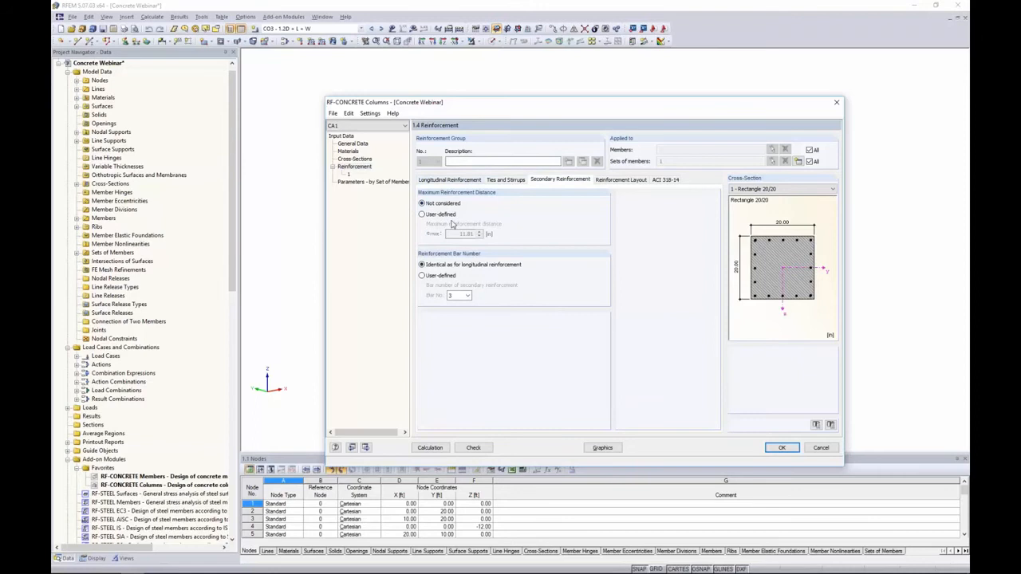
Set concrete cover to edge of rebar with 1.50 in for both directions and preliminary bar No. 4
left_click(624, 182)
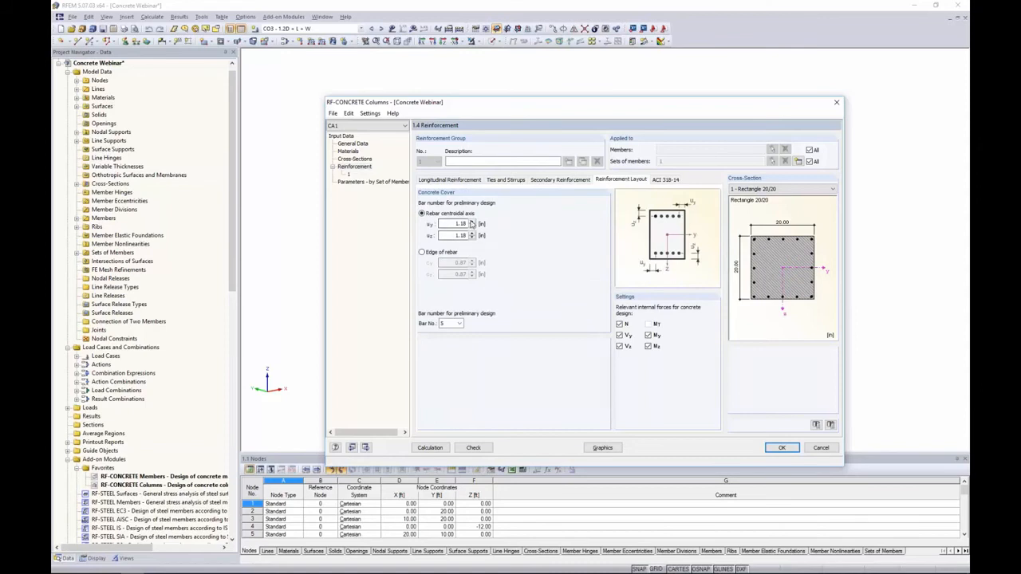
left_click(422, 252)
left_click_drag(440, 263, 477, 266)
type("1.5")
key("Tab")
type("1.5")
key("Tab")
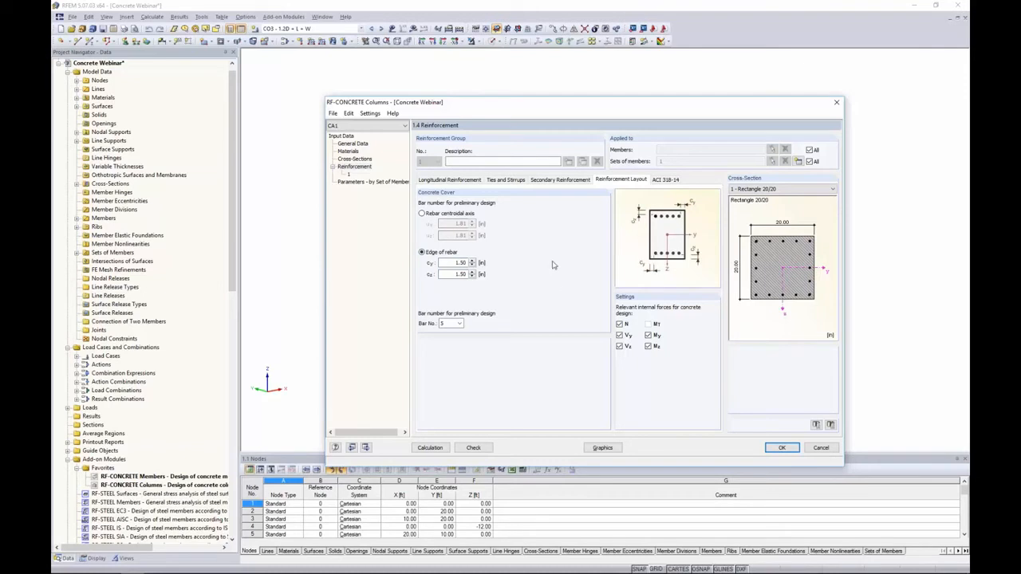
left_click(450, 324)
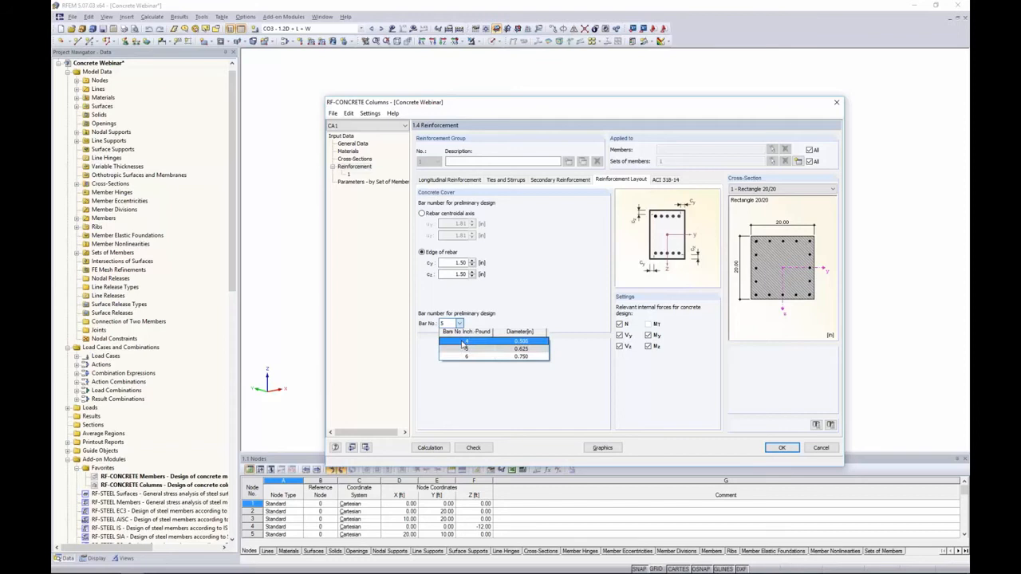
left_click(464, 341)
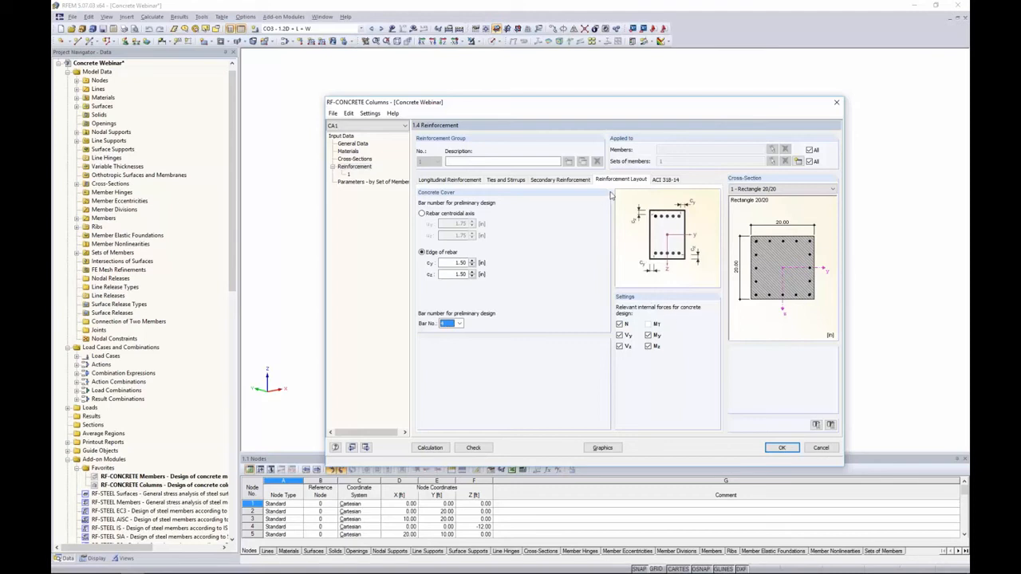
Review the ACI 318-14 factors and column parameters by set of members, then close the module dialog
left_click(661, 182)
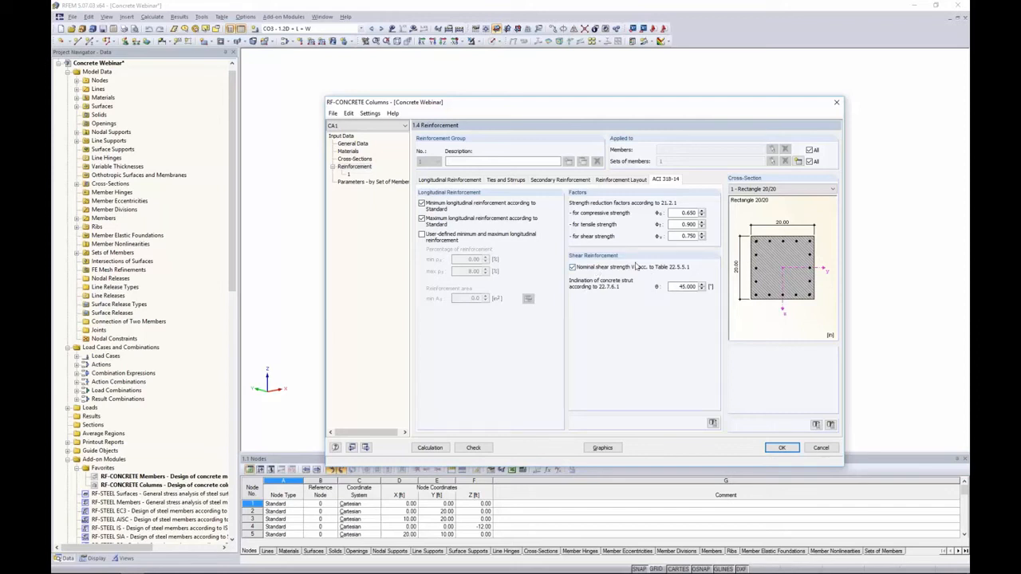
left_click(392, 183)
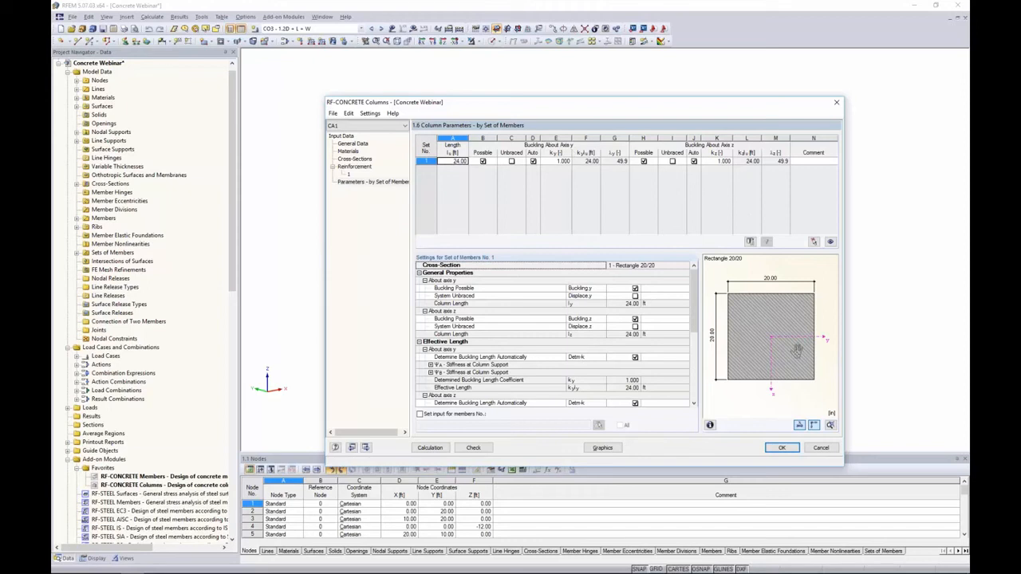
left_click(781, 448)
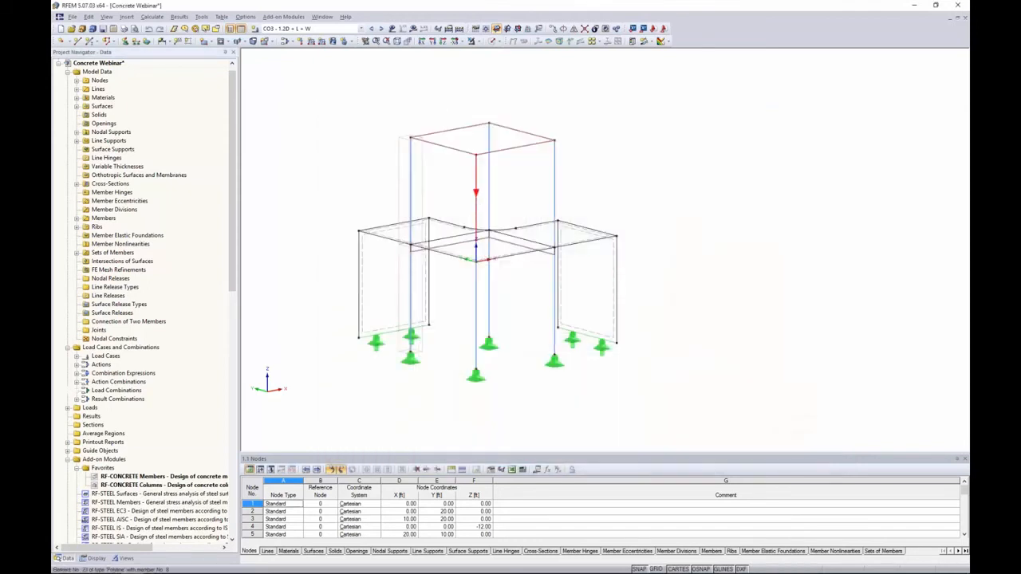
Turn on the local axis systems of members in the model view
right_click(476, 201)
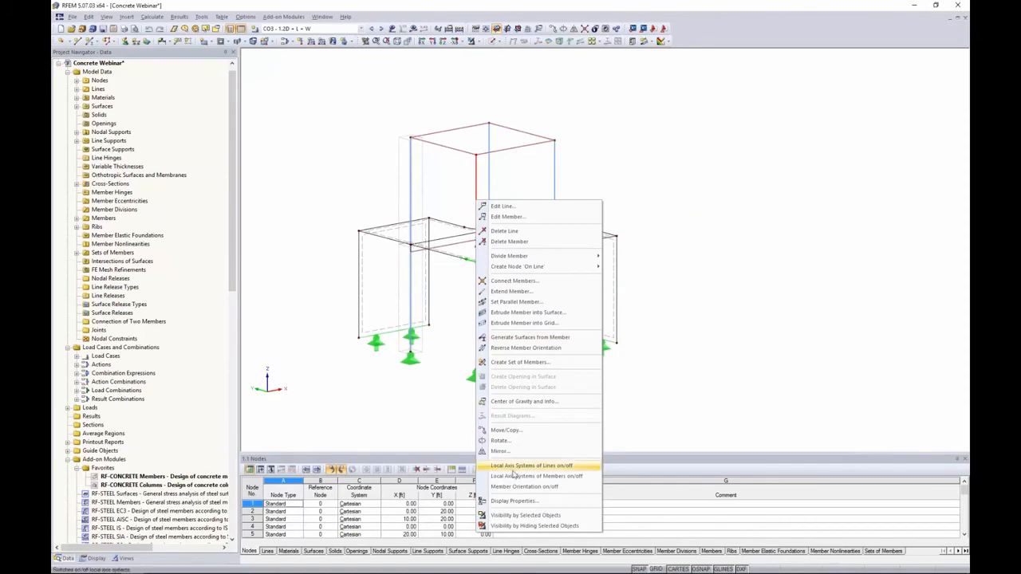
left_click(536, 475)
scroll(394, 179, "up", 5)
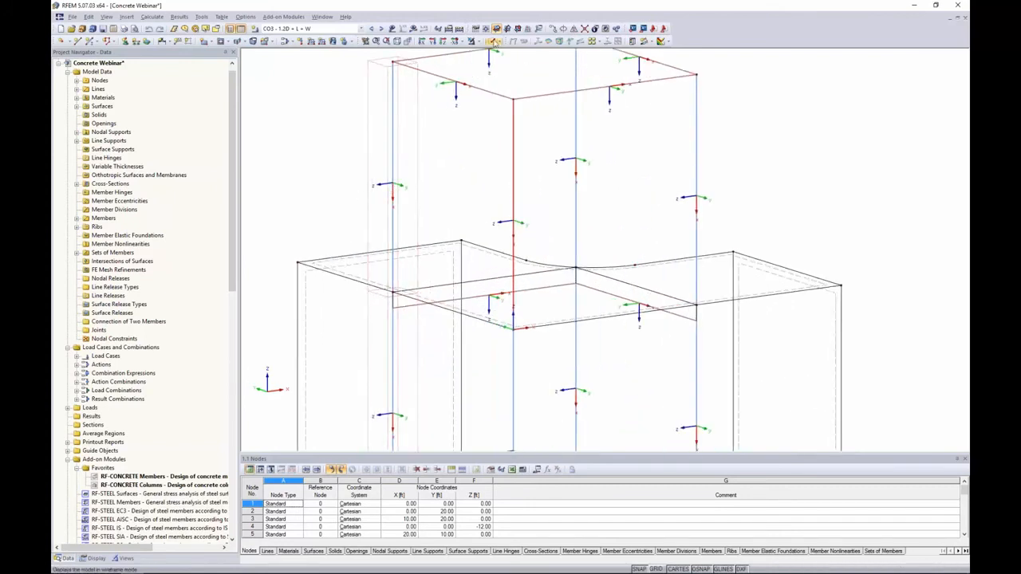
Switch the model display to solid rendering
left_click(488, 41)
left_click(526, 70)
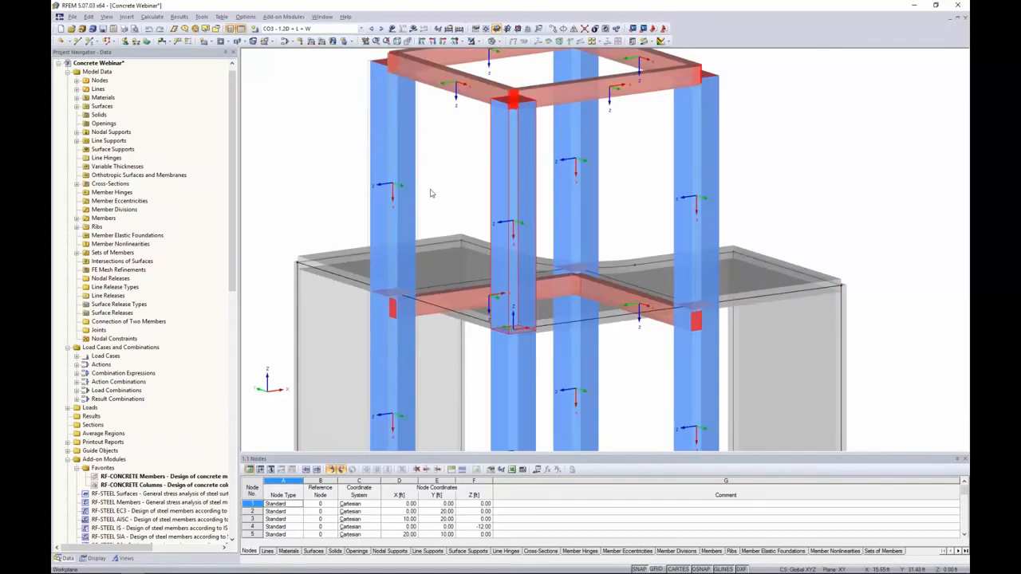
scroll(430, 193, "down", 4)
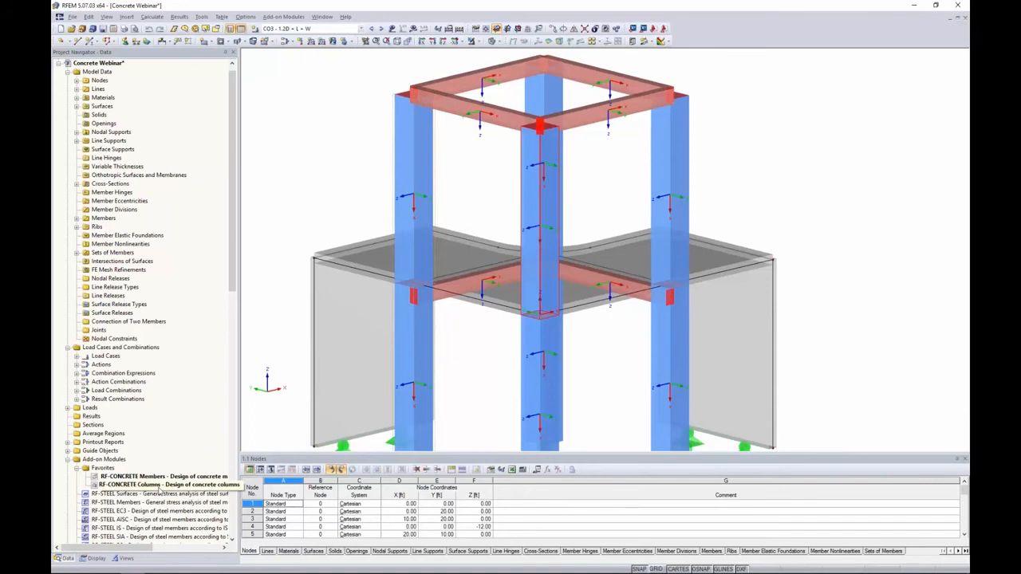
Reopen RF-CONCRETE Columns and disable buckling about axes y and z for set of members 1
double_click(159, 485)
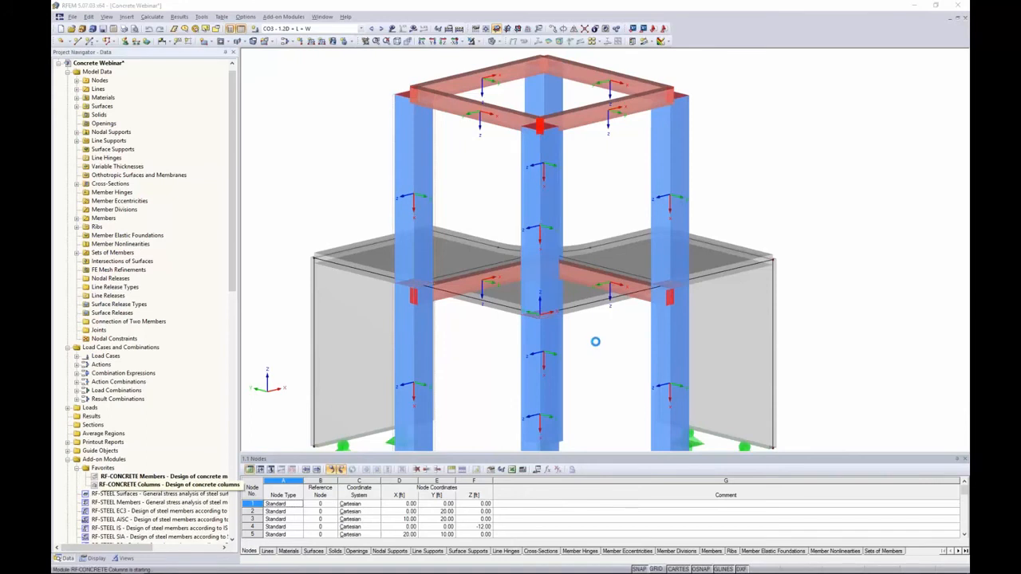
left_click(298, 188)
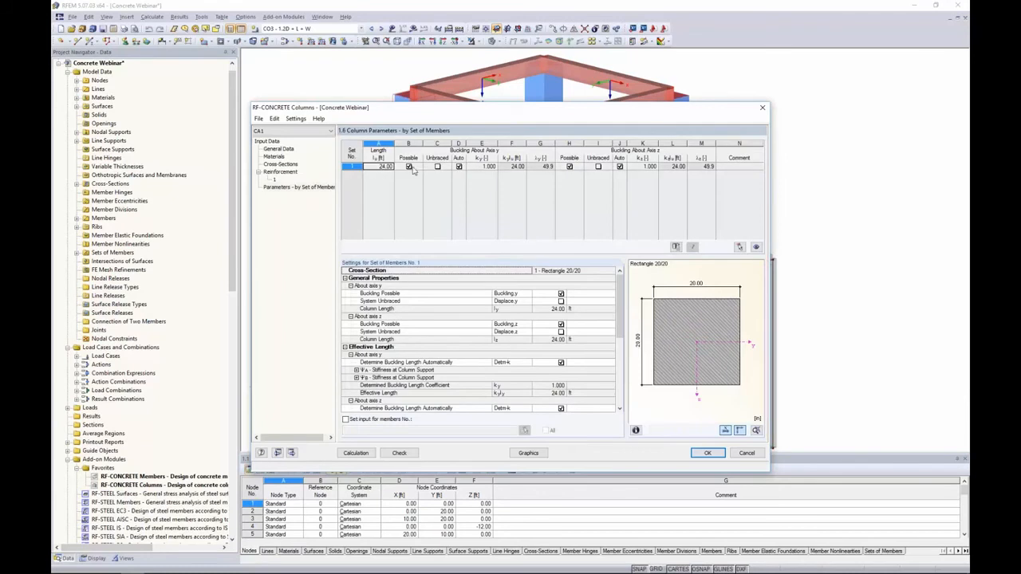
left_click(437, 166)
left_click(437, 167)
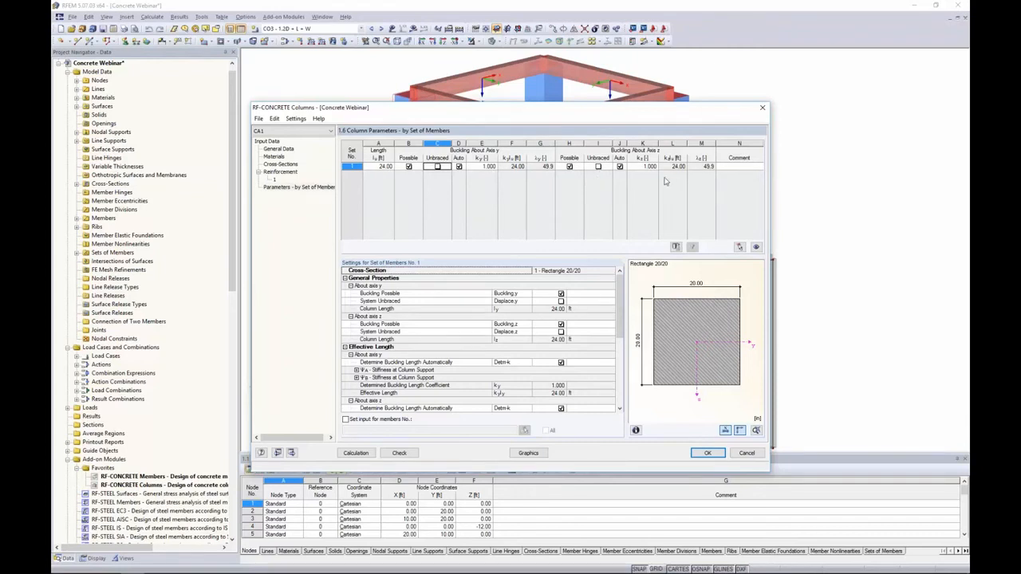
left_click(408, 167)
left_click(569, 167)
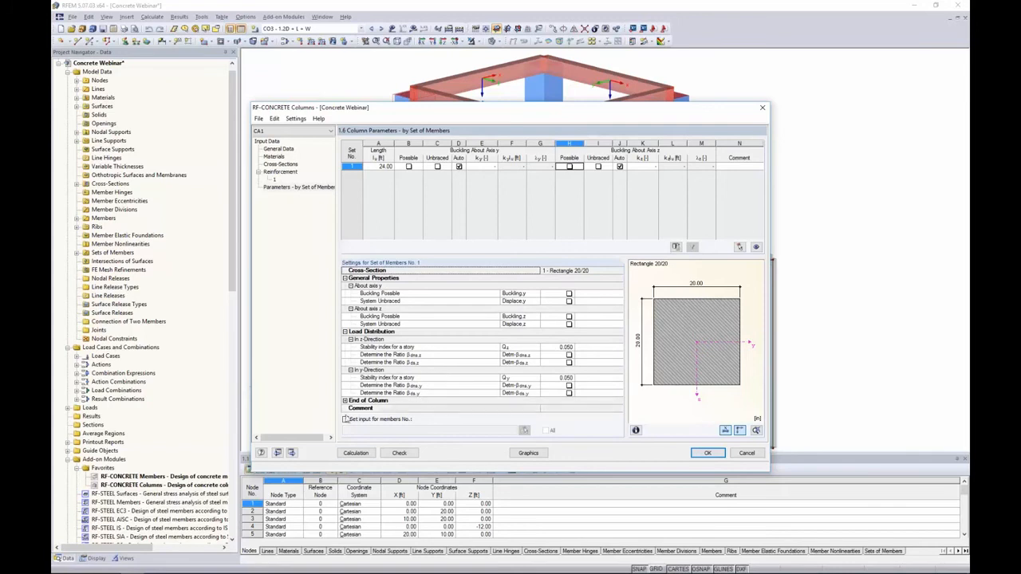
Run the column design calculation and review the intermediate results for set of members 1
left_click(357, 453)
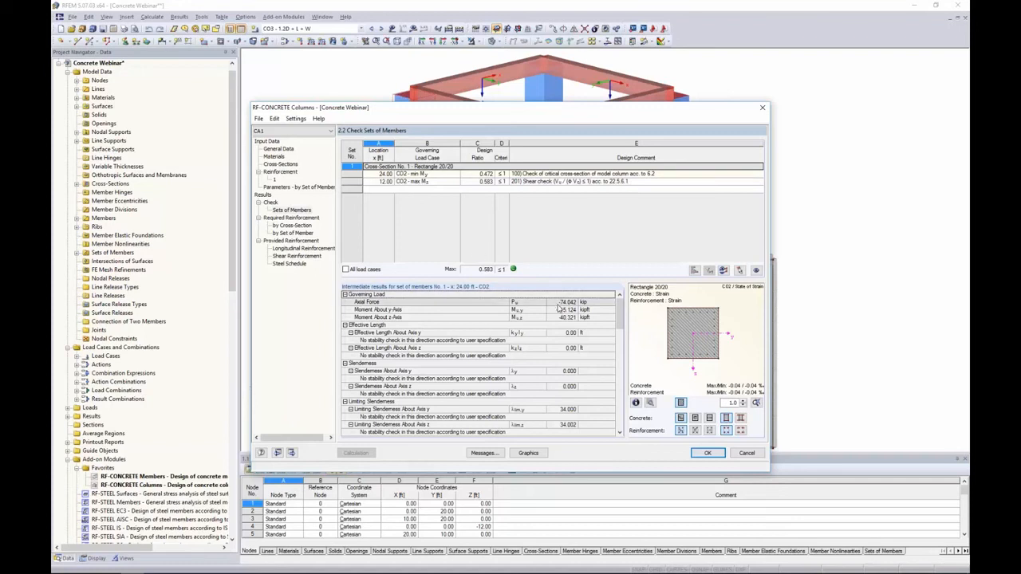
left_click_drag(621, 308, 626, 371)
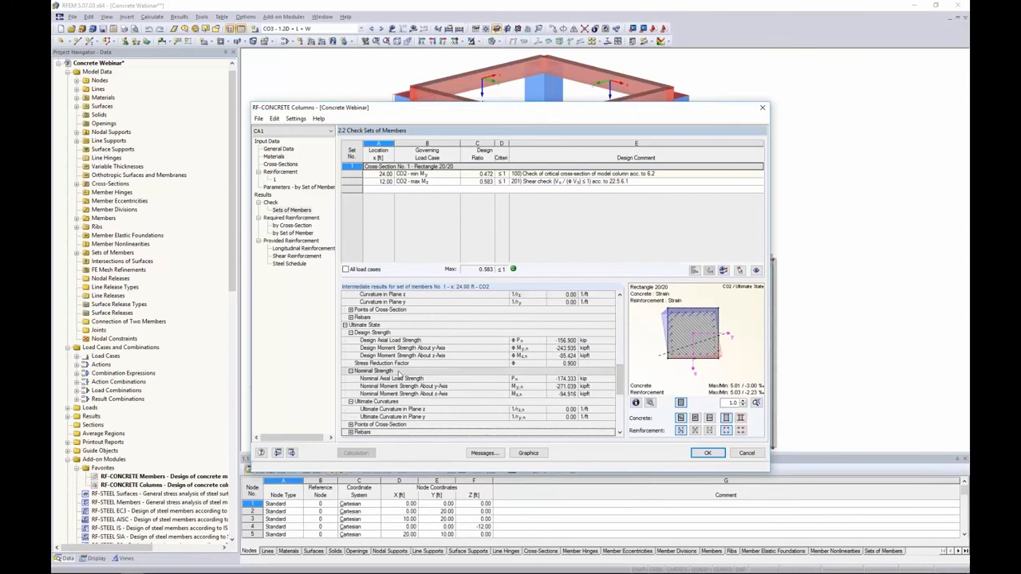
scroll(435, 351, "down", 5)
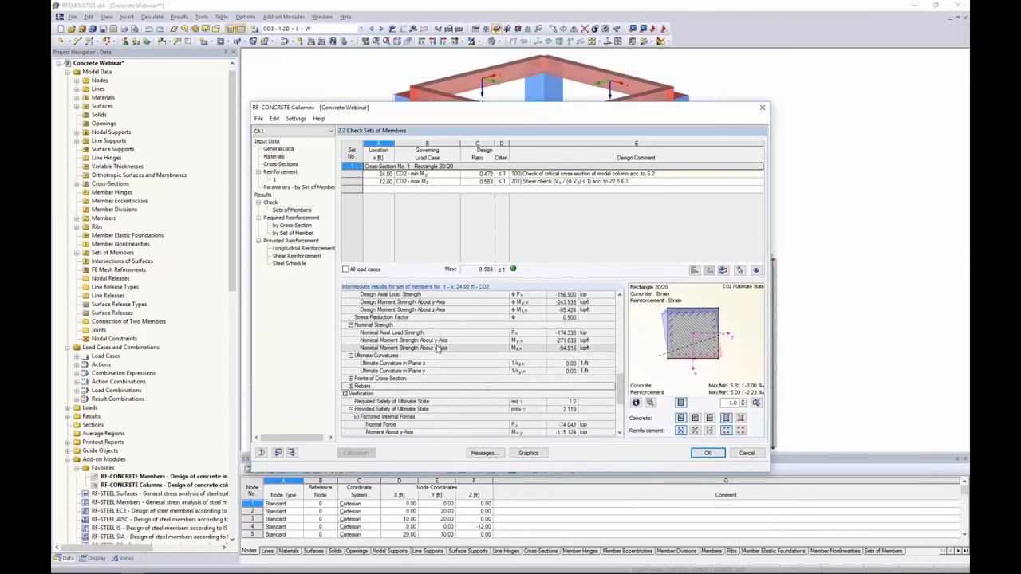
Scroll through the intermediate results and switch the cross-section graphic between concrete strain and stress diagrams
scroll(436, 349, "down", 2)
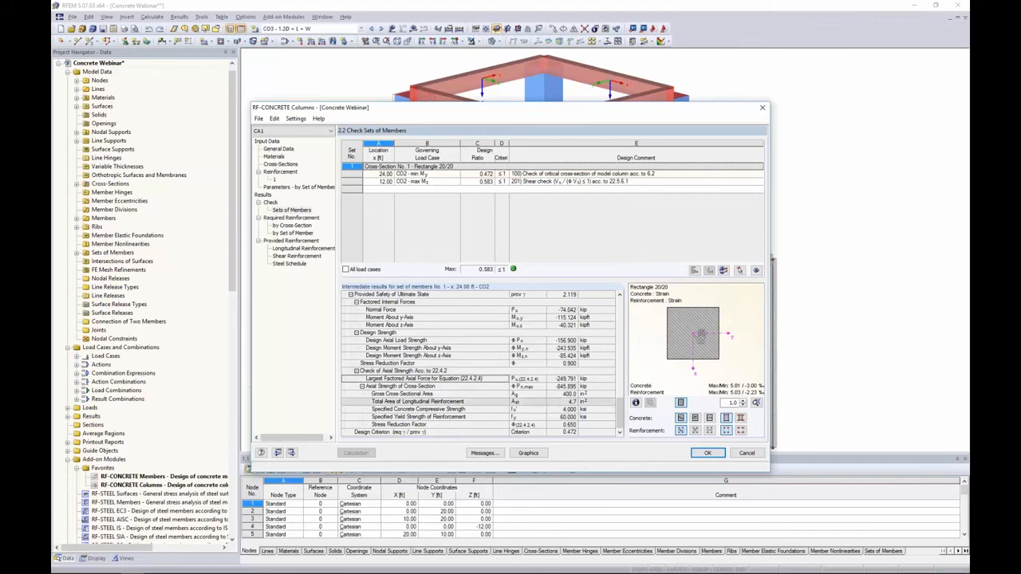
left_click(681, 418)
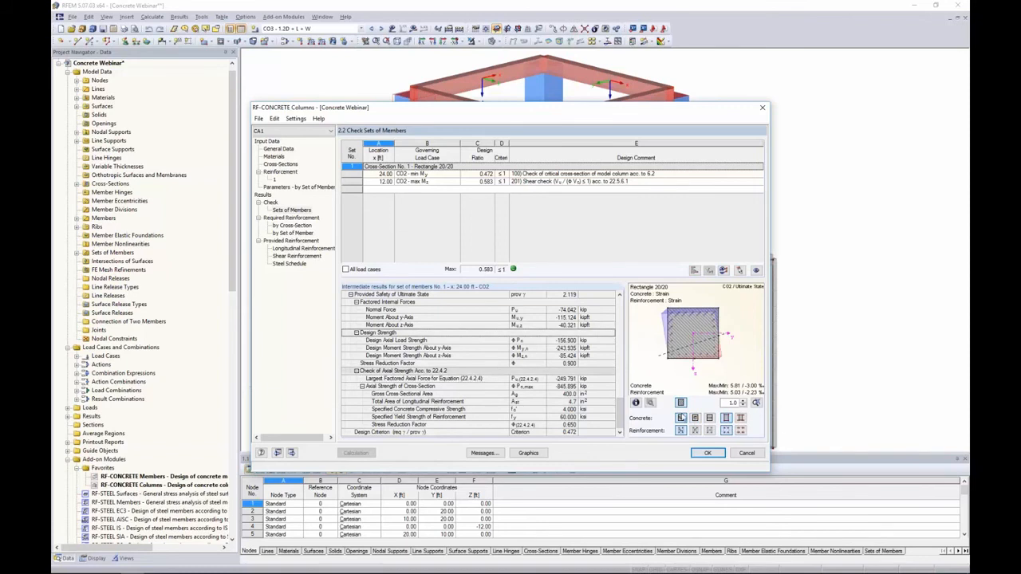
left_click(695, 419)
left_click(710, 419)
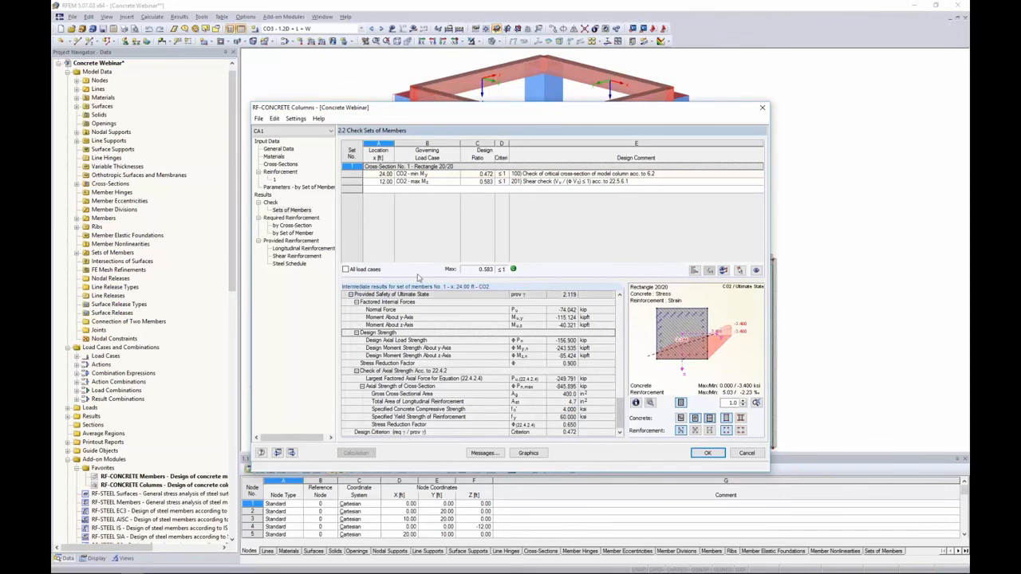
Open the provided longitudinal reinforcement and inspect the column's reinforcement cage in a separate 3D view
left_click(288, 225)
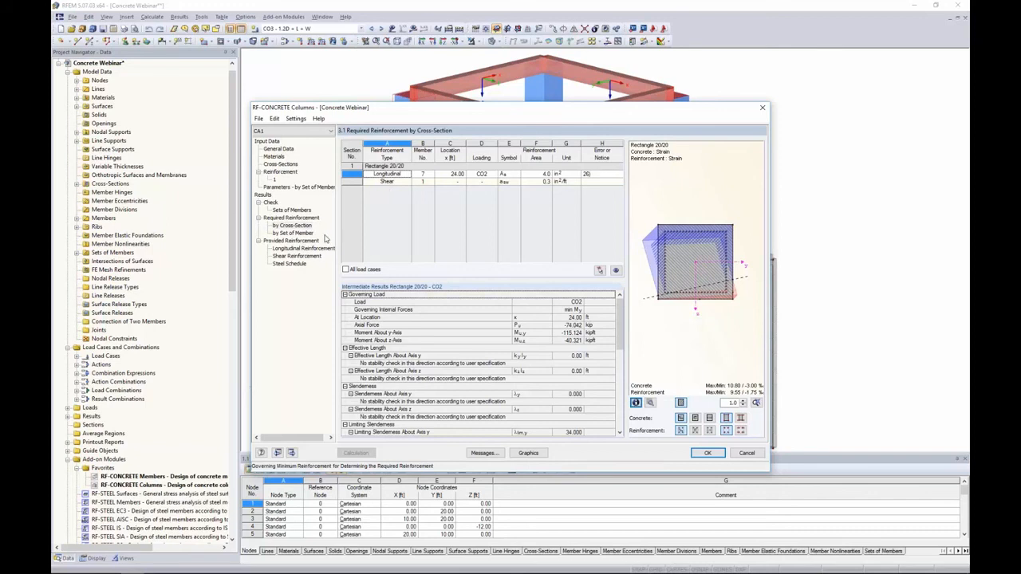
left_click(289, 248)
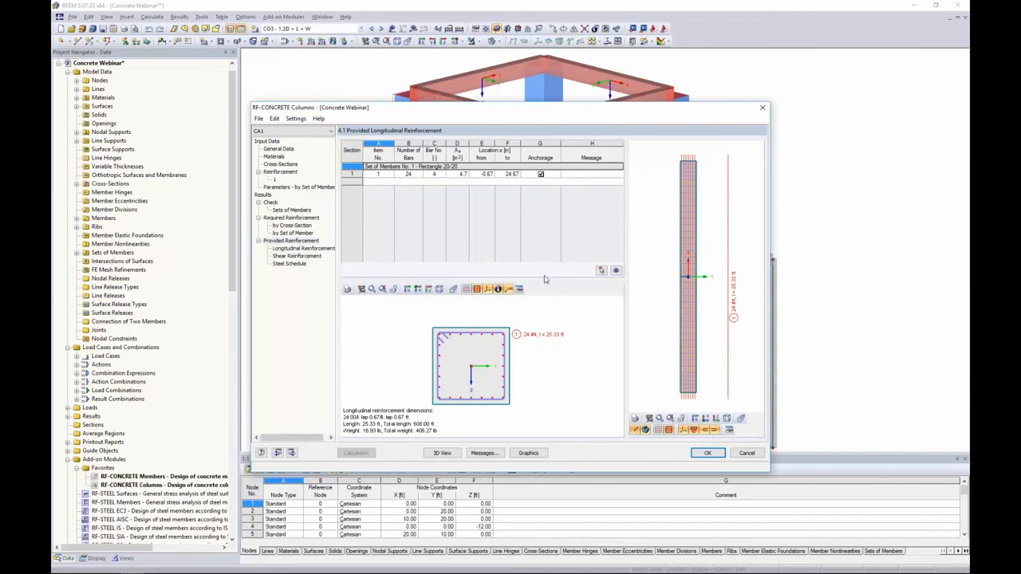
double_click(650, 280)
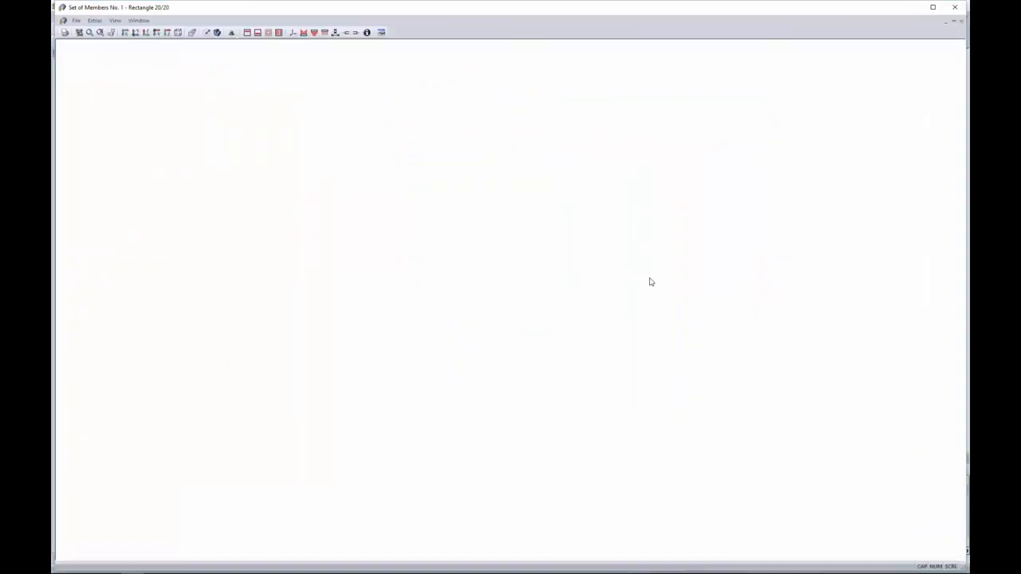
middle_click_drag(702, 268, 611, 220, "ctrl")
scroll(670, 262, "up", 4)
scroll(669, 263, "down", 4)
middle_click_drag(668, 264, 654, 436, "ctrl")
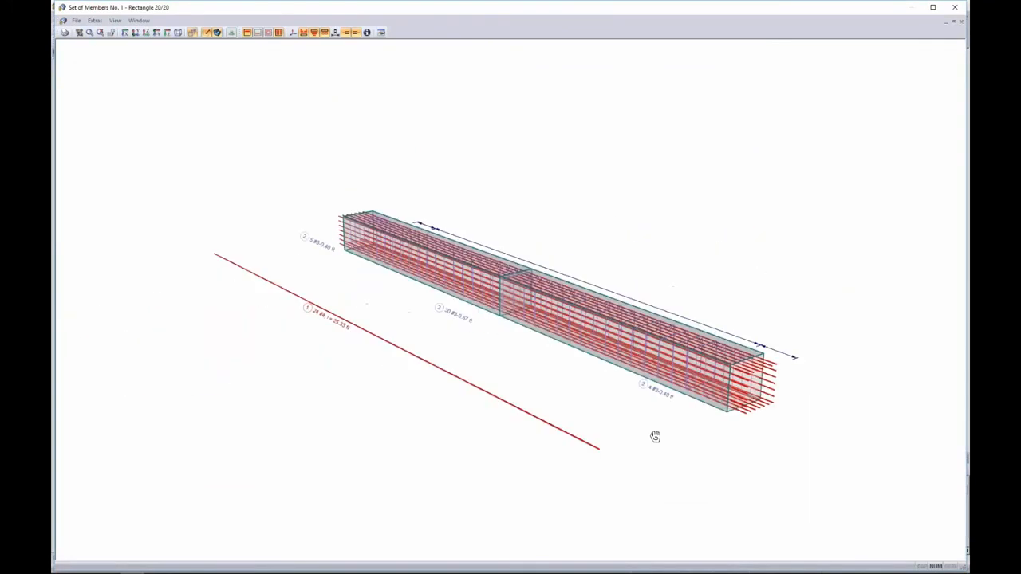
Open the longitudinal bar item's reinforcement details, cancel them, and close the 3D reinforcement window
double_click(341, 327)
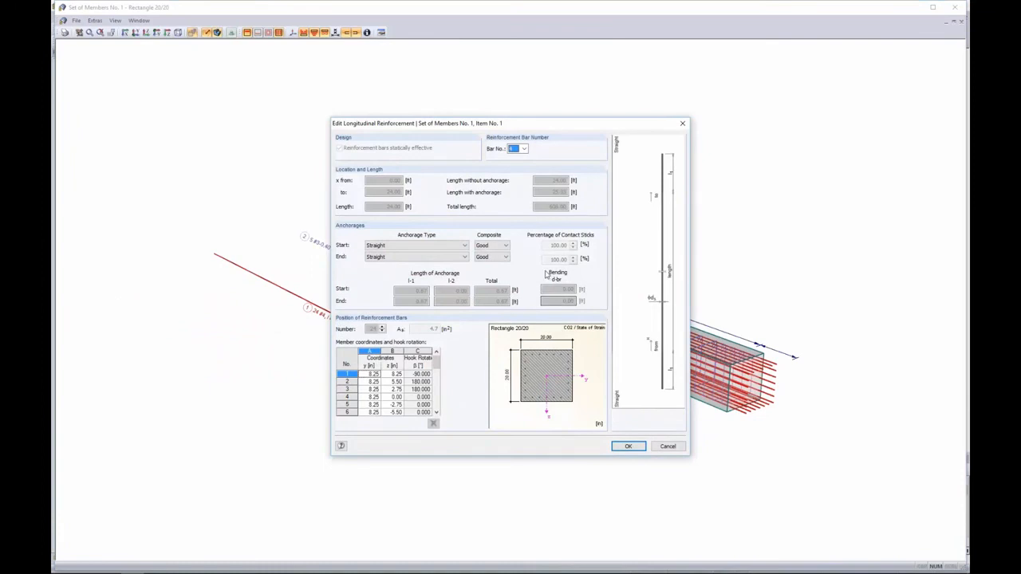
left_click(664, 447)
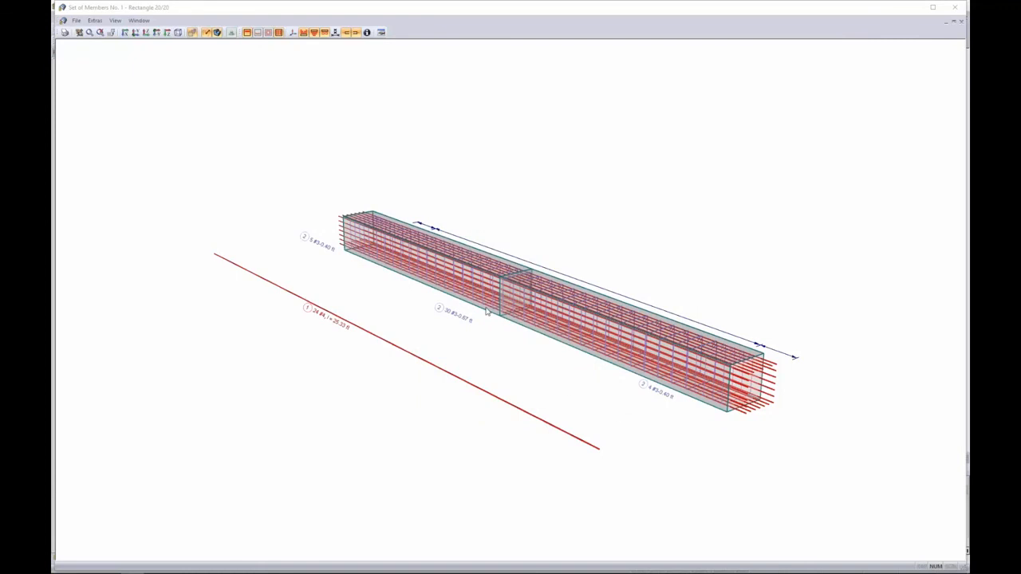
left_click(955, 8)
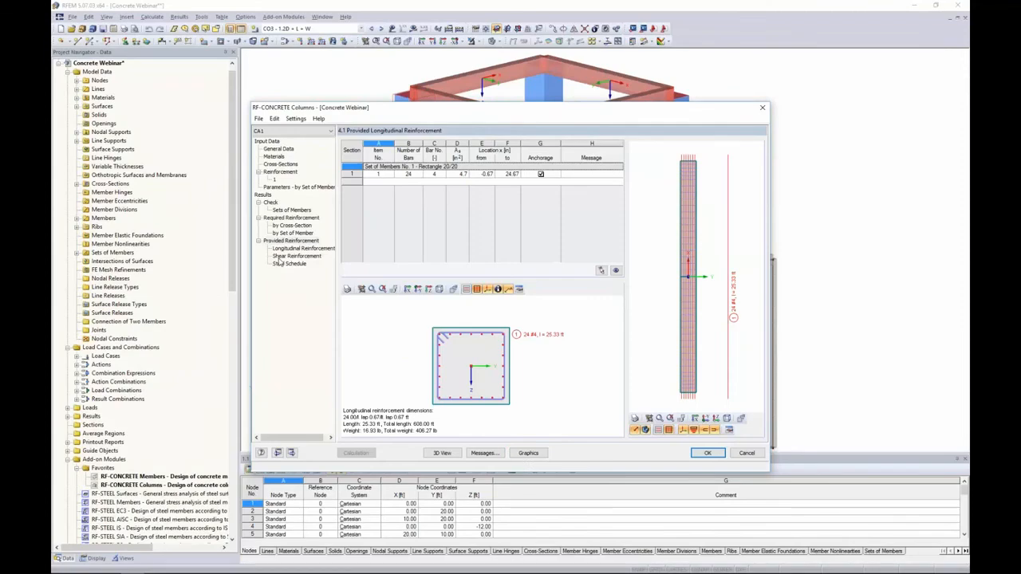
Show the column design results graphically in the model and expand the required reinforcement results
left_click(528, 453)
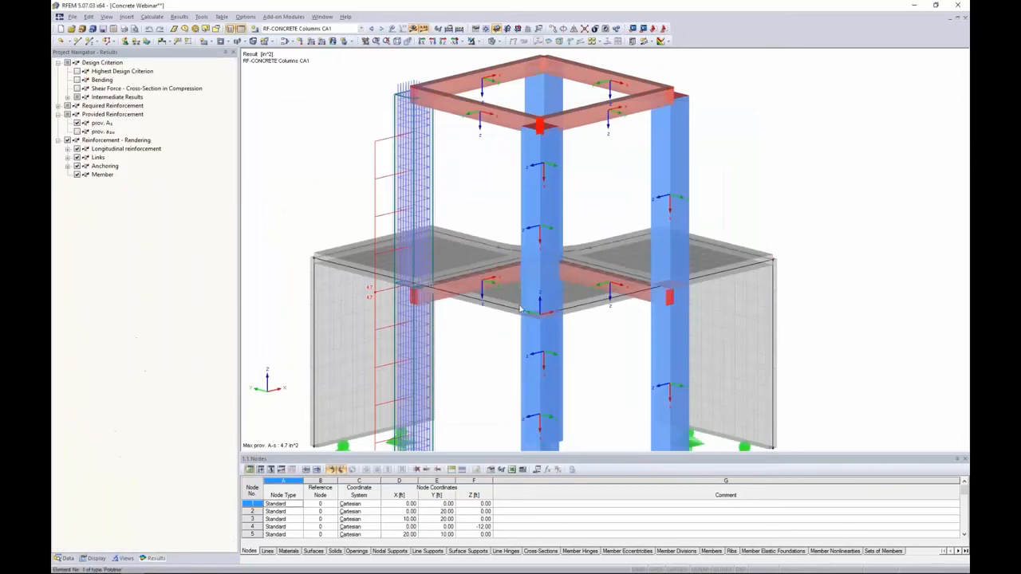
middle_click_drag(477, 219, 535, 191)
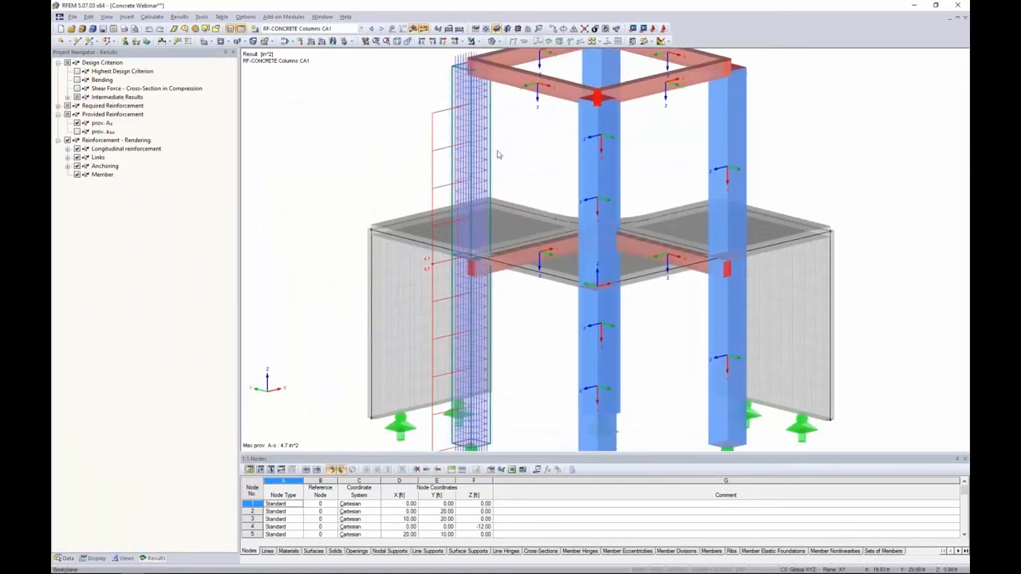
left_click(58, 106)
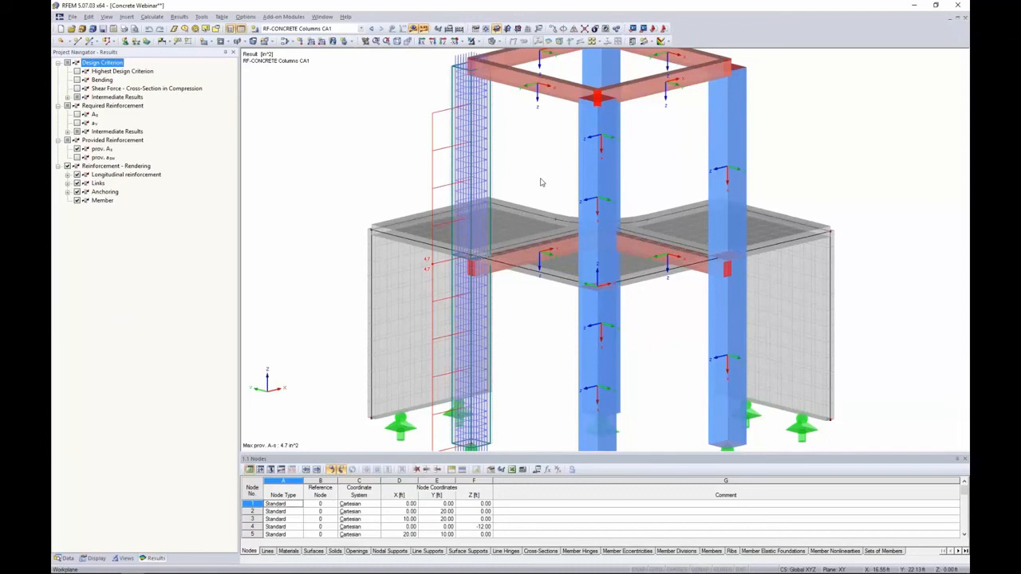
middle_click_drag(540, 184, 583, 197, "ctrl")
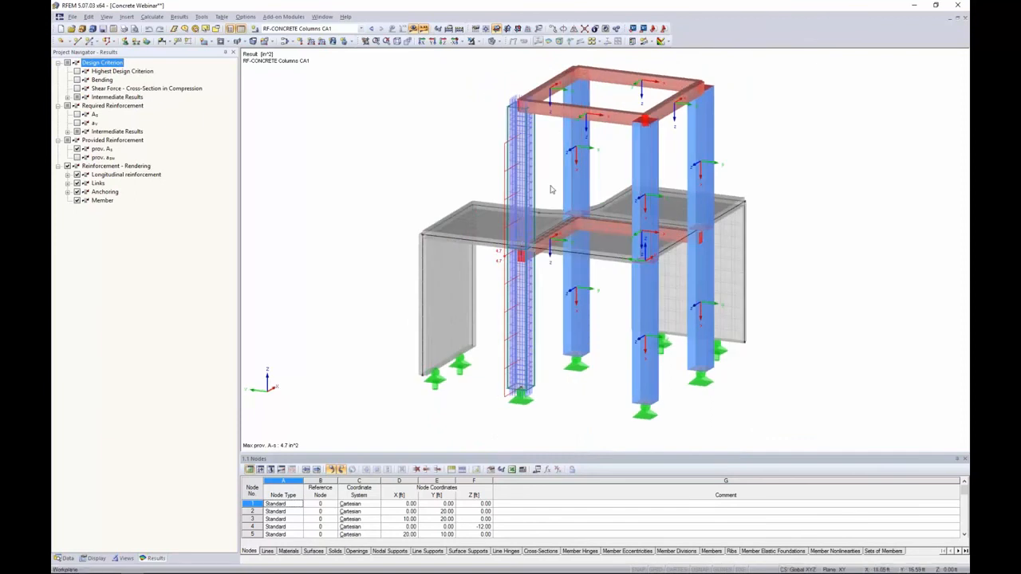
Switch to the PowerPoint slide show and advance to the next slide on column loads
left_click(67, 559)
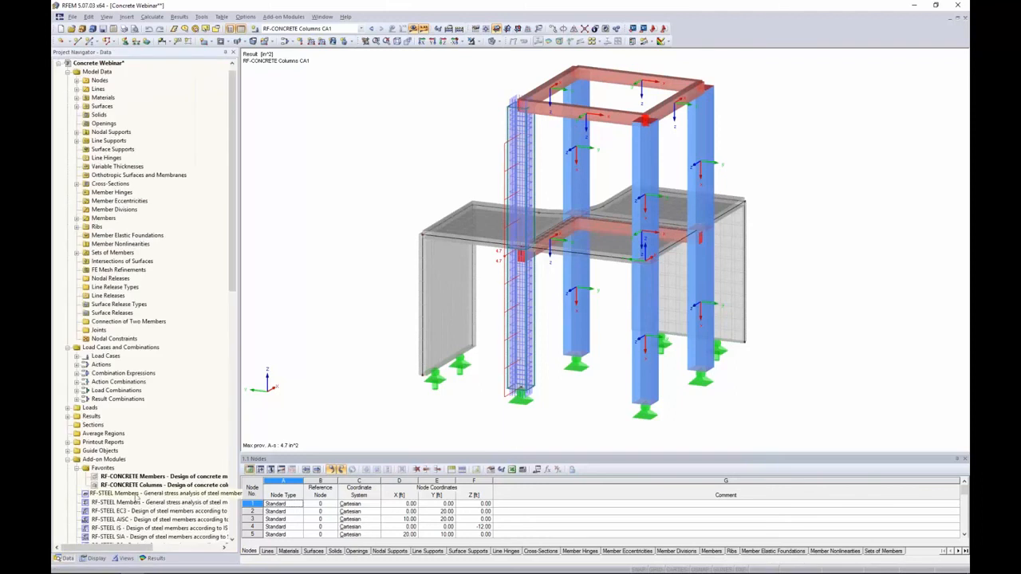
scroll(152, 496, "down", 7)
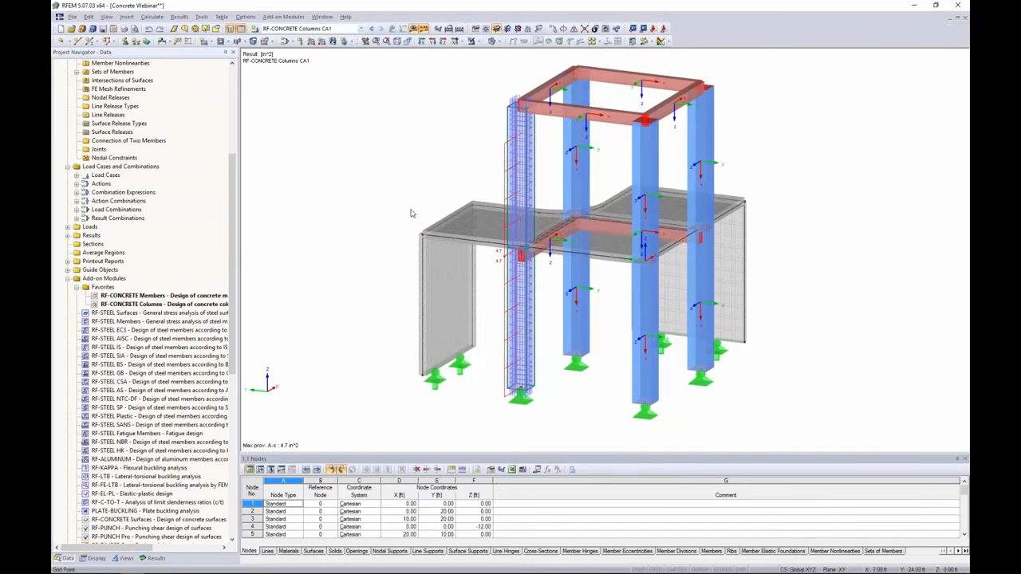
key("alt+Tab")
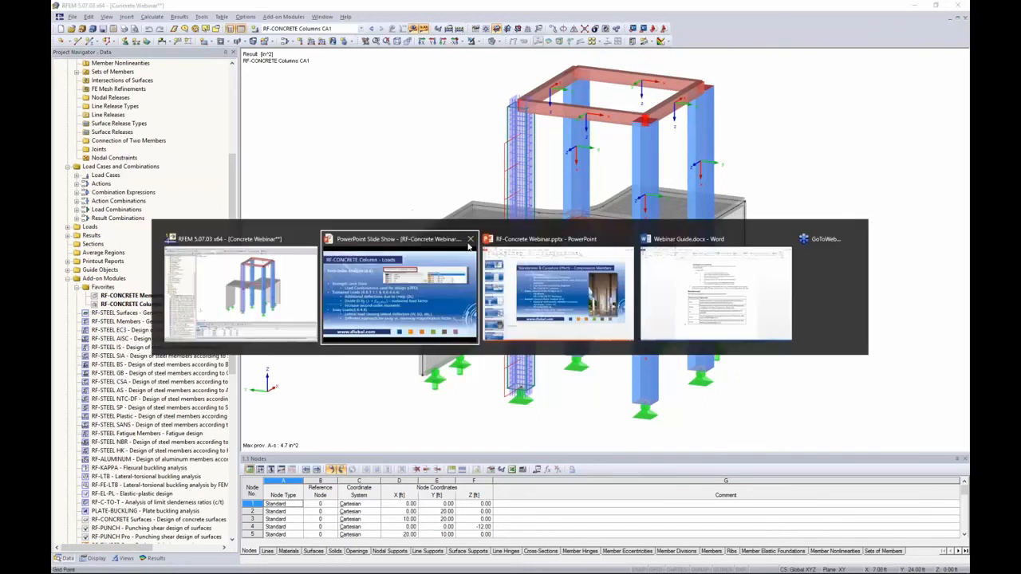
left_click(399, 291)
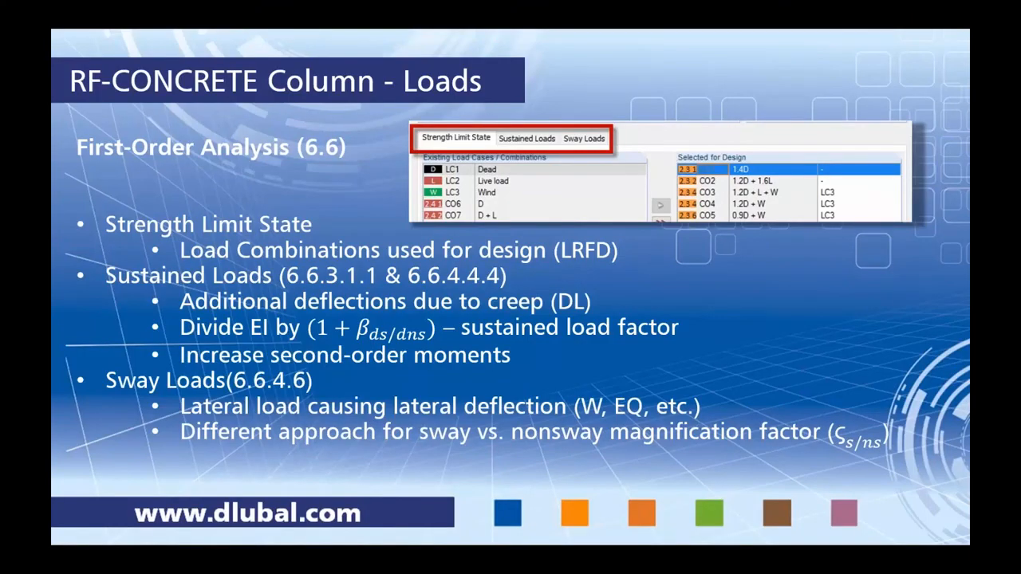
key("Right")
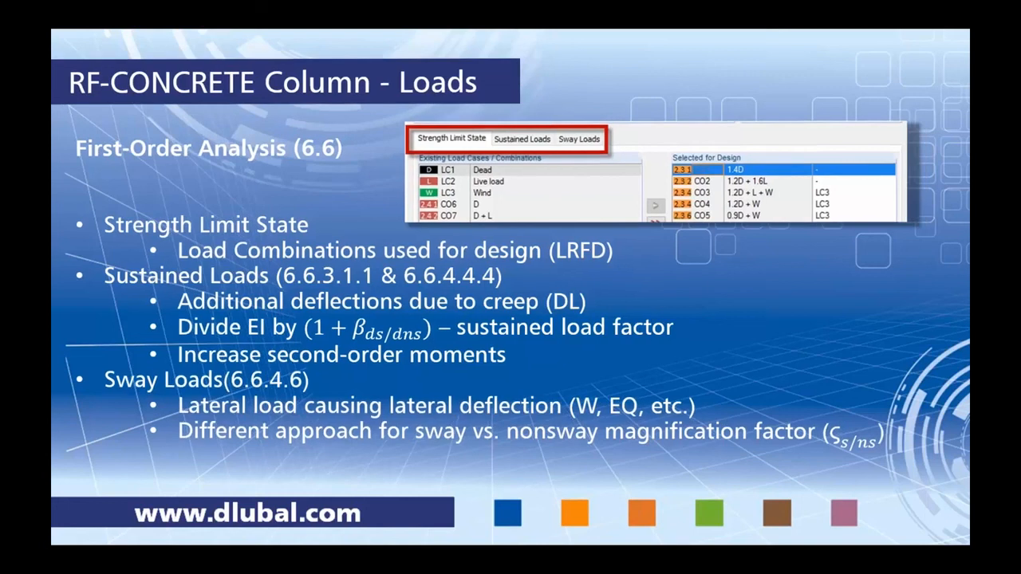